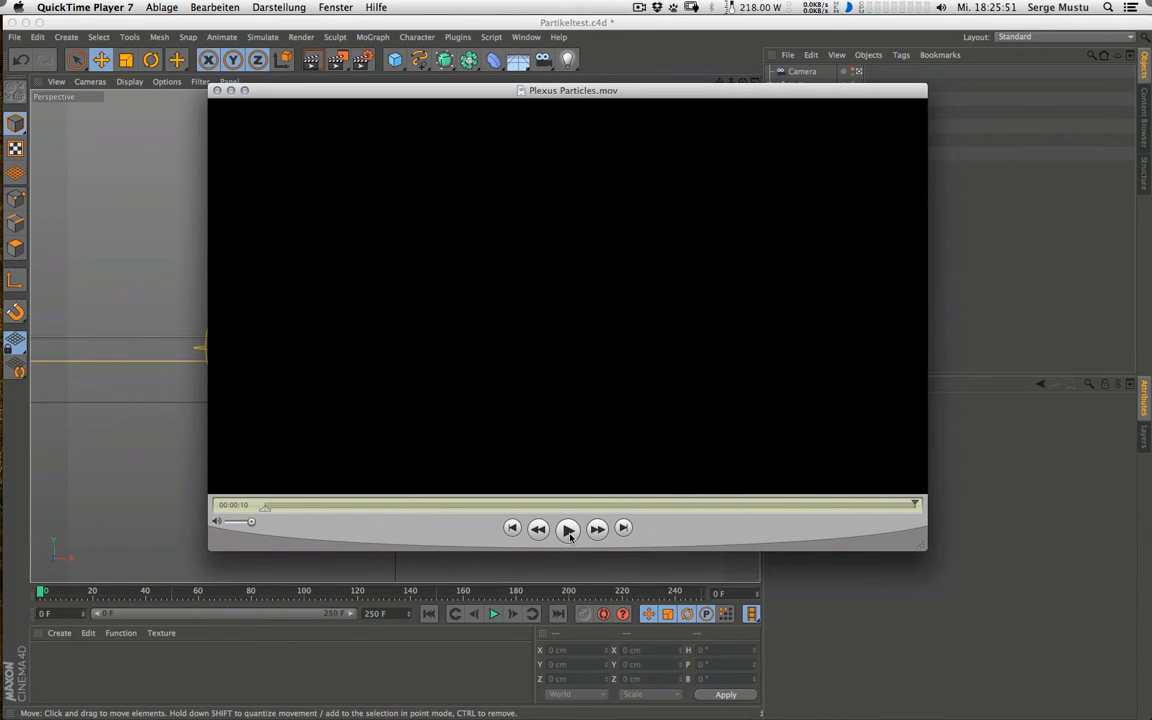
# Step: Play through the Plexus Particles.mov clip and examine how the connected particle network moves
pyautogui.click(567, 530)
pyautogui.click(566, 532)
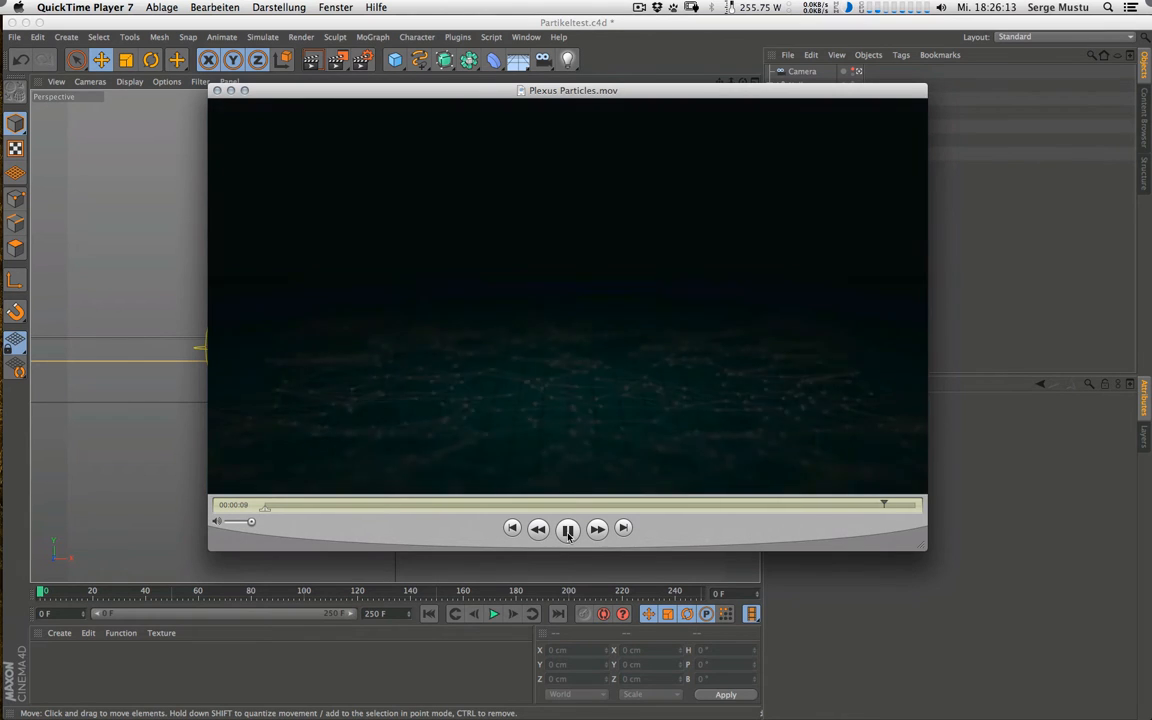
pyautogui.click(566, 530)
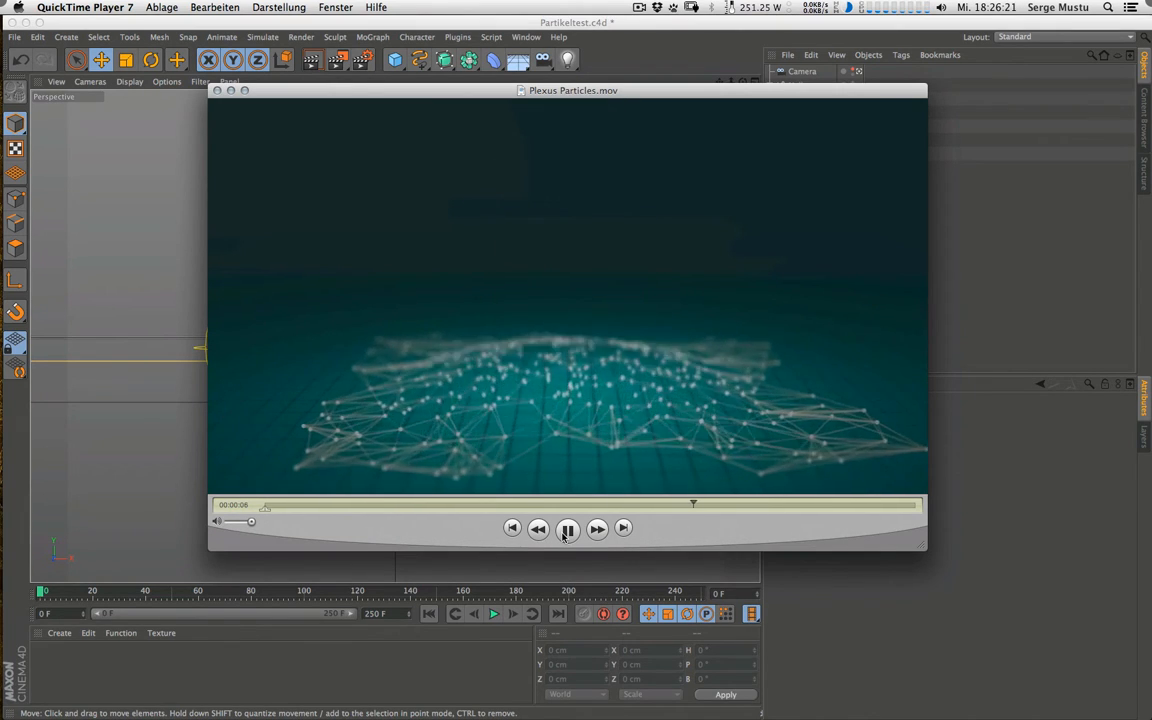
pyautogui.click(566, 531)
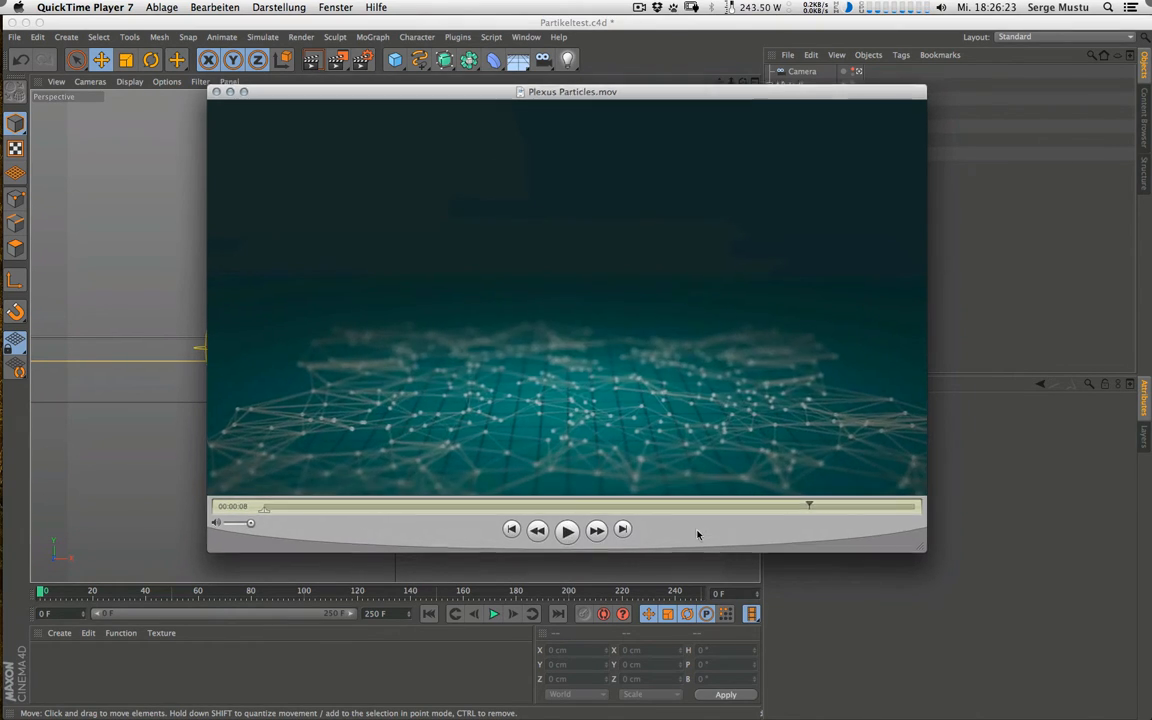
pyautogui.moveTo(694, 535)
pyautogui.mouseDown()
pyautogui.moveTo(699, 635)
pyautogui.moveTo(679, 553)
pyautogui.mouseUp()
pyautogui.click(549, 551)
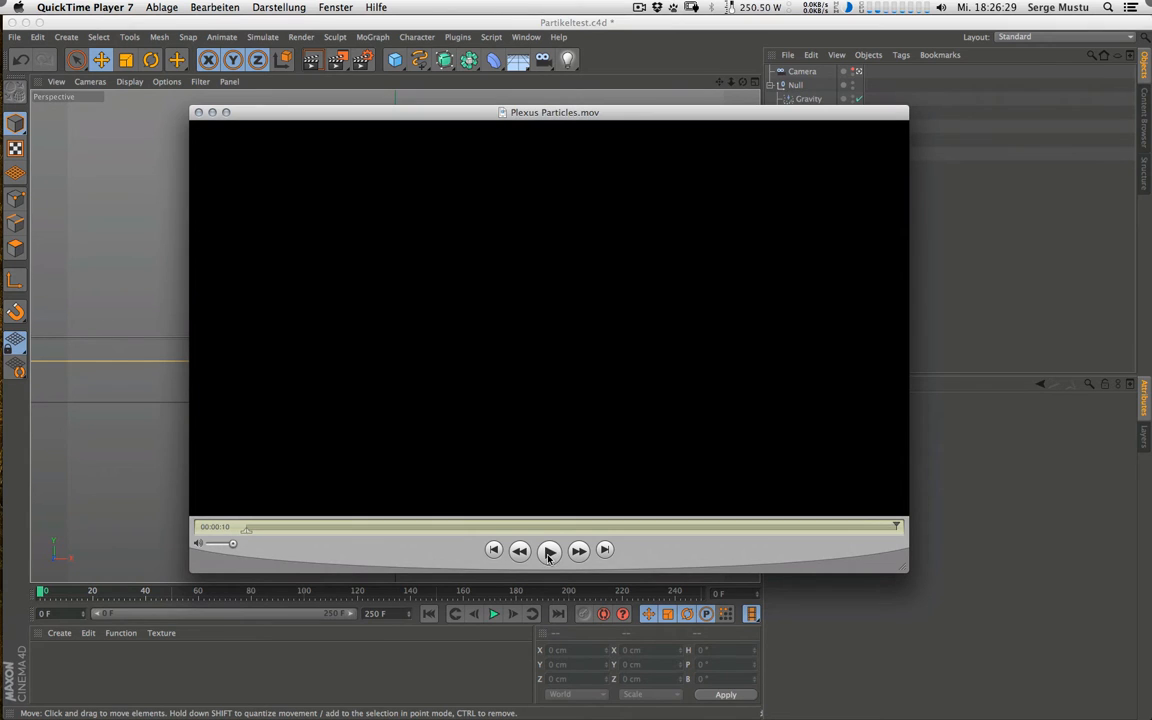
pyautogui.click(549, 552)
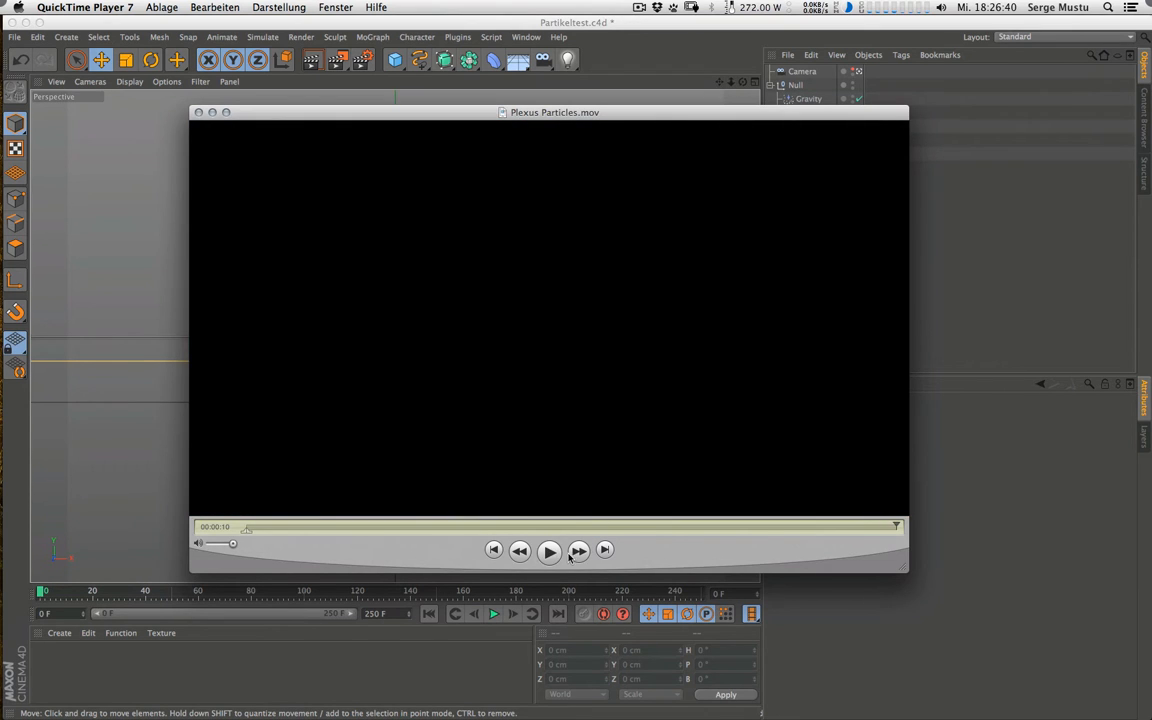
pyautogui.click(549, 552)
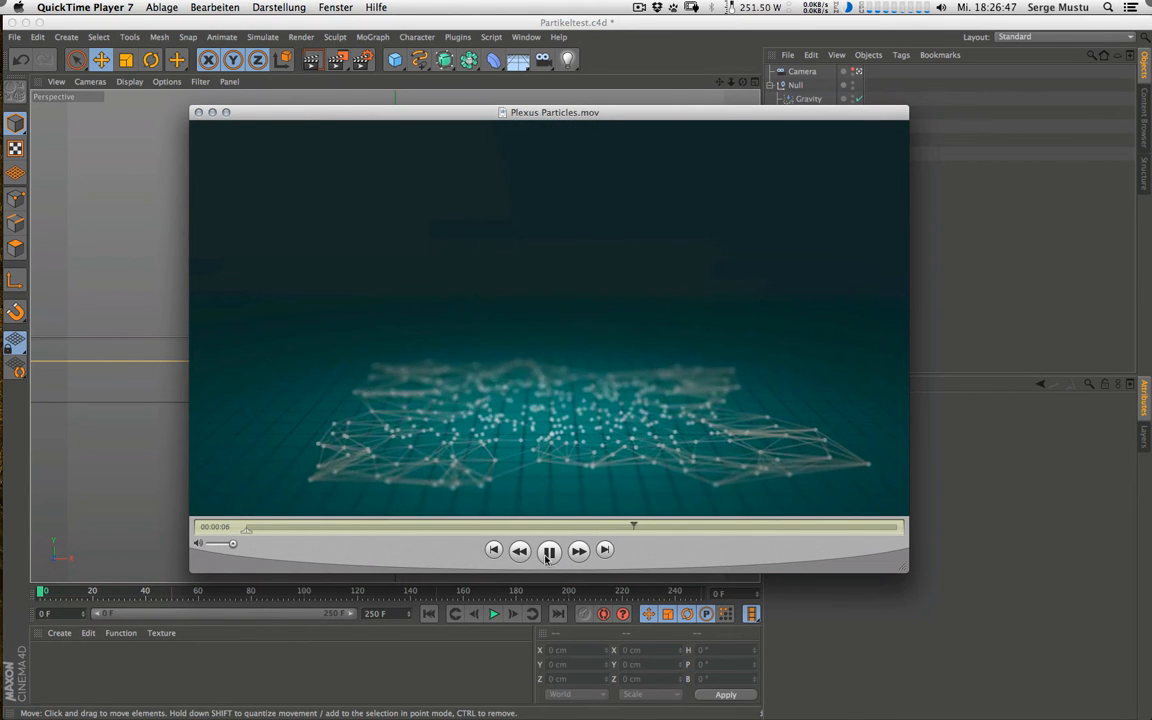
pyautogui.click(557, 553)
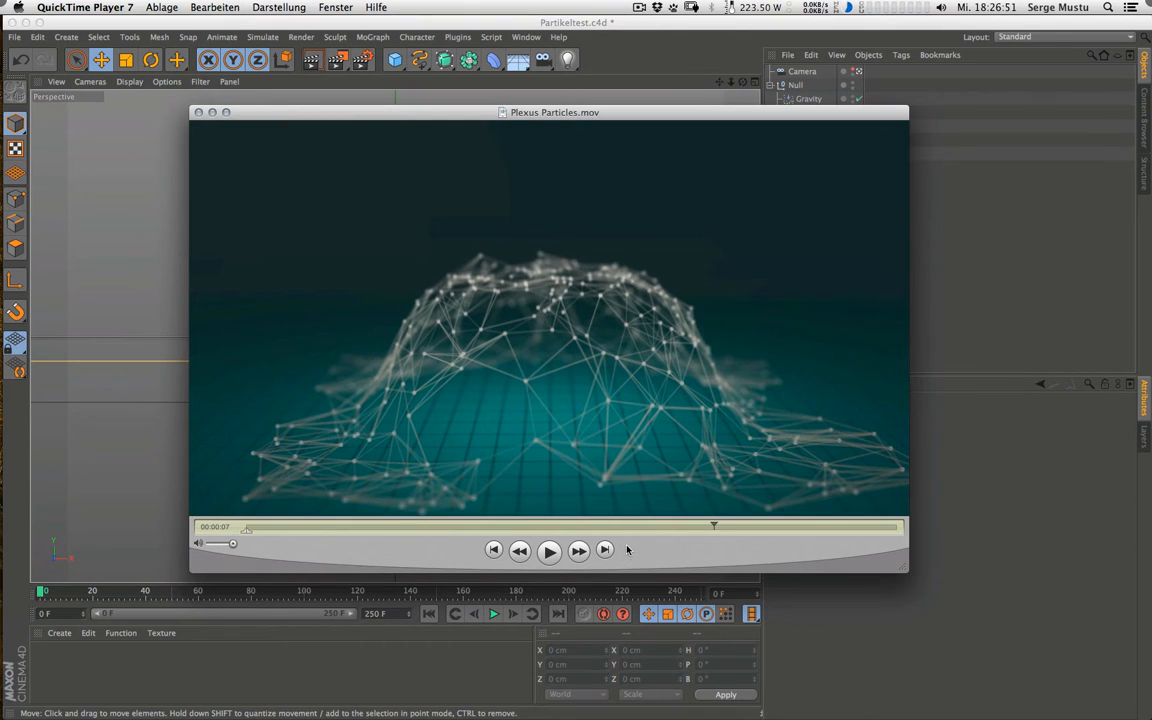
# Step: Switch to Cinema 4D, leave the scene camera's view and play the particle simulation to examine how the existing setup behaves
pyautogui.press('super+Tab')
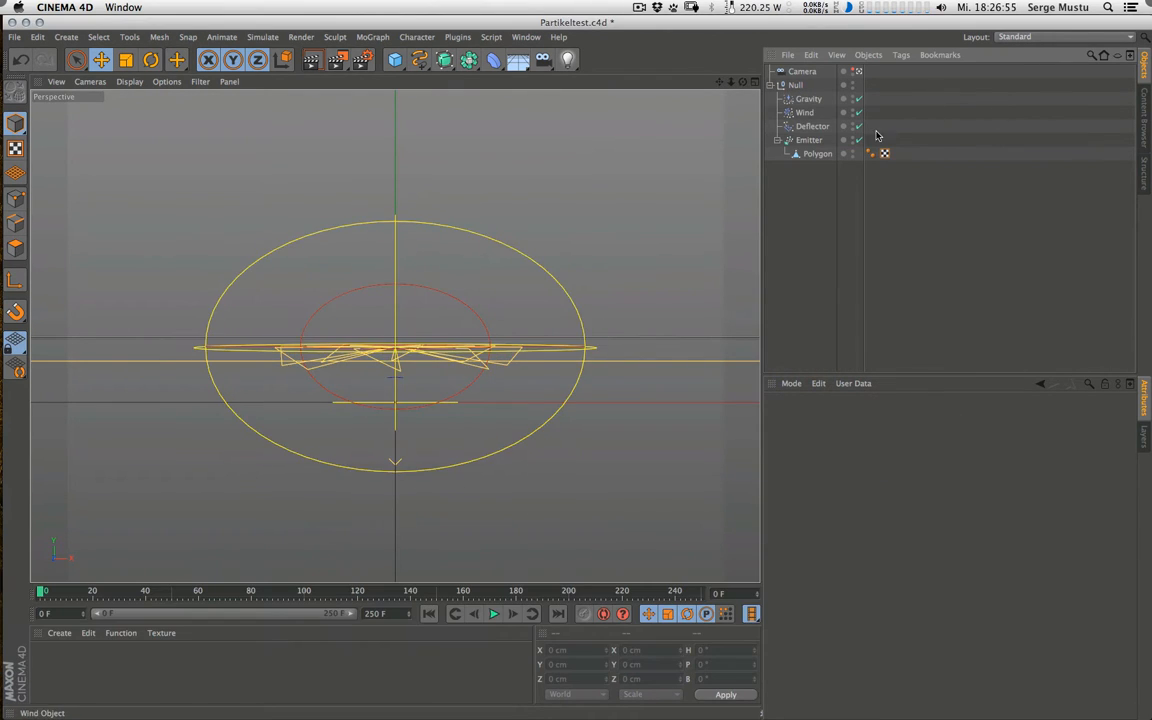
pyautogui.click(857, 73)
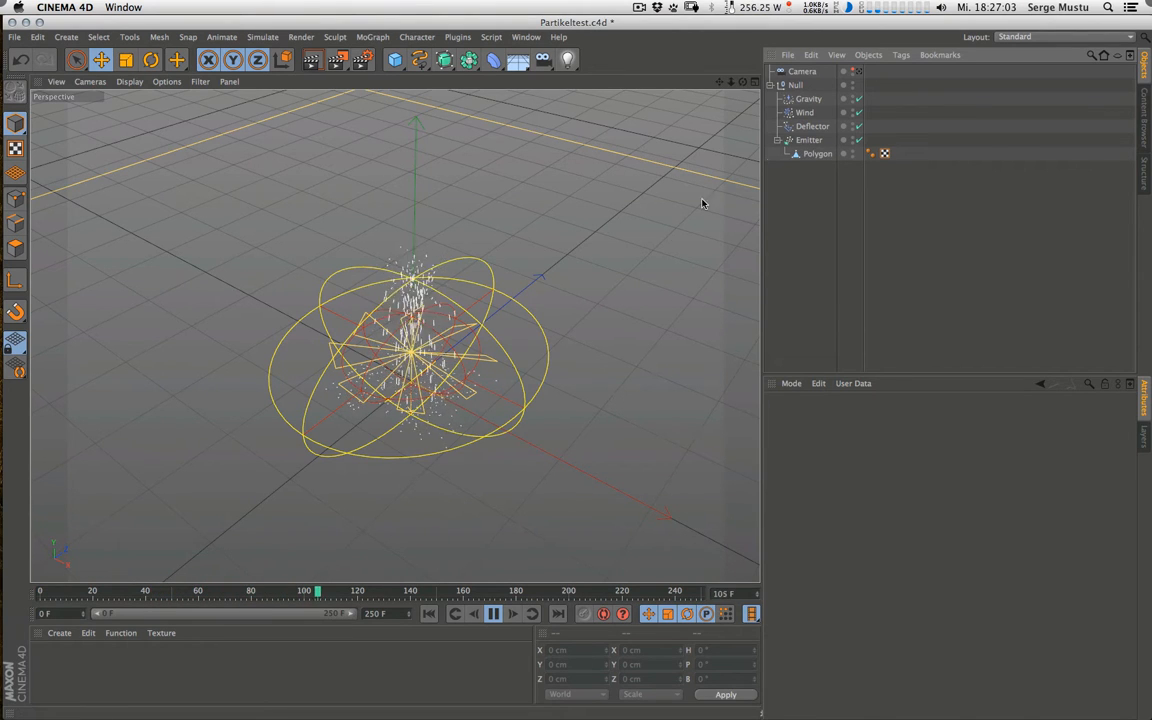
pyautogui.click(493, 613)
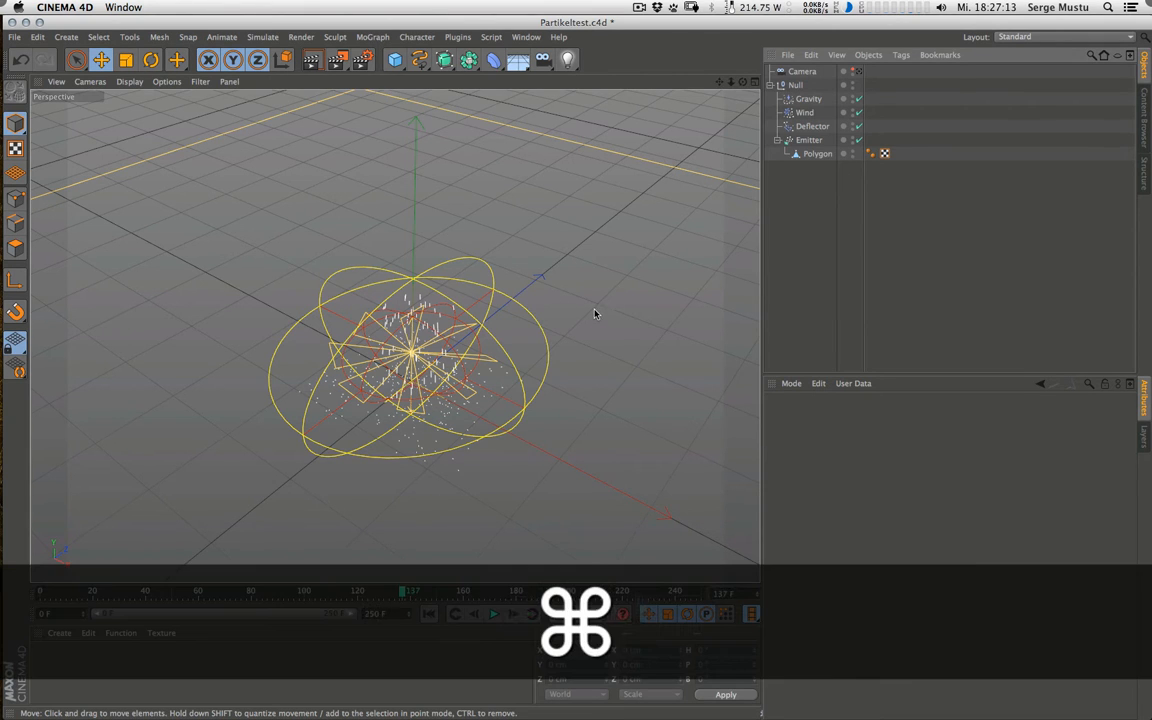
# Step: Create a new project and add a particle Emitter to it
pyautogui.press('super+n')
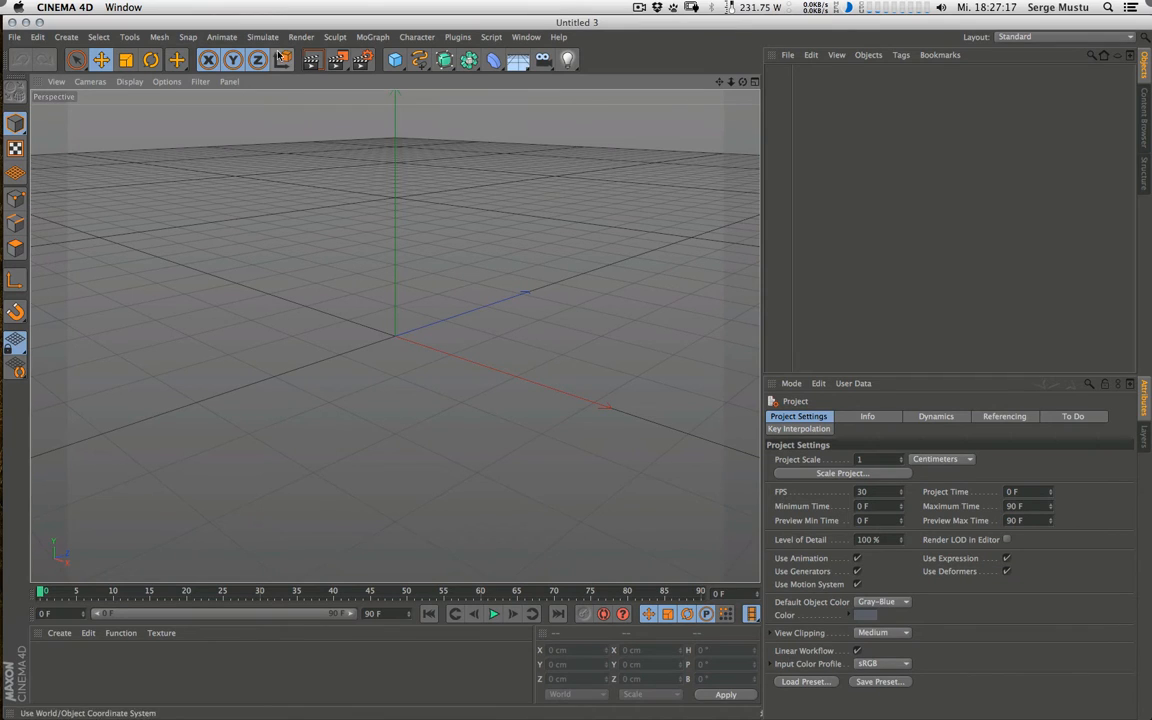
pyautogui.click(264, 38)
pyautogui.moveTo(285, 91)
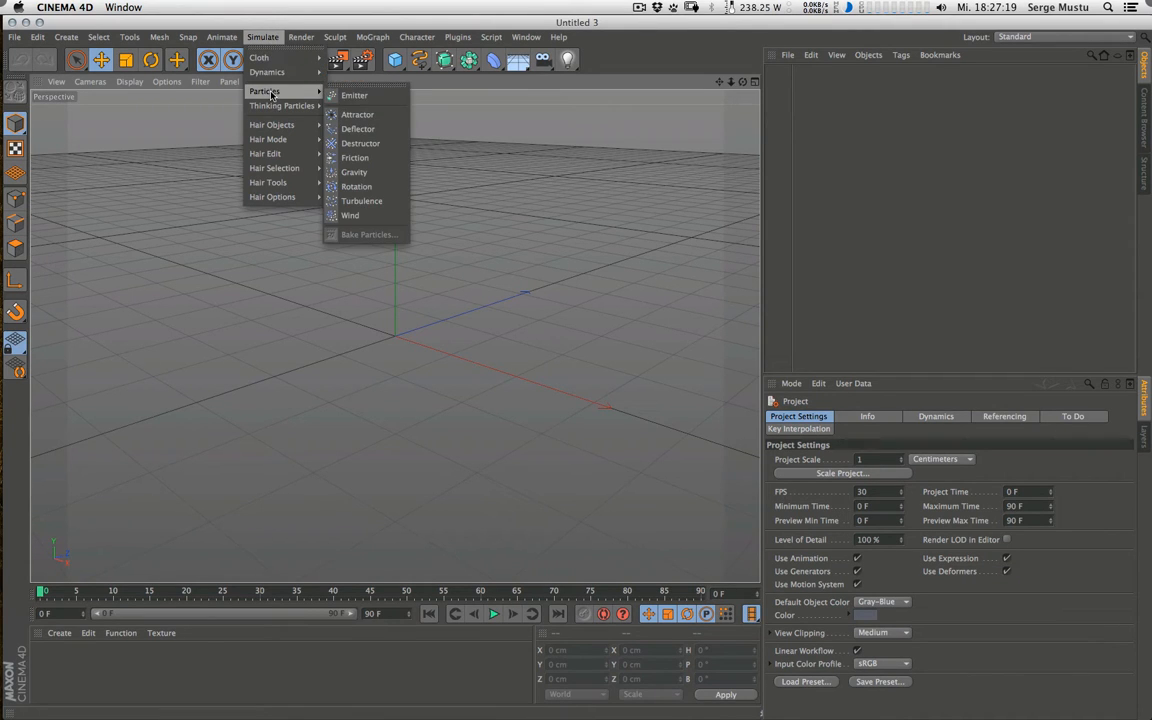
pyautogui.click(345, 93)
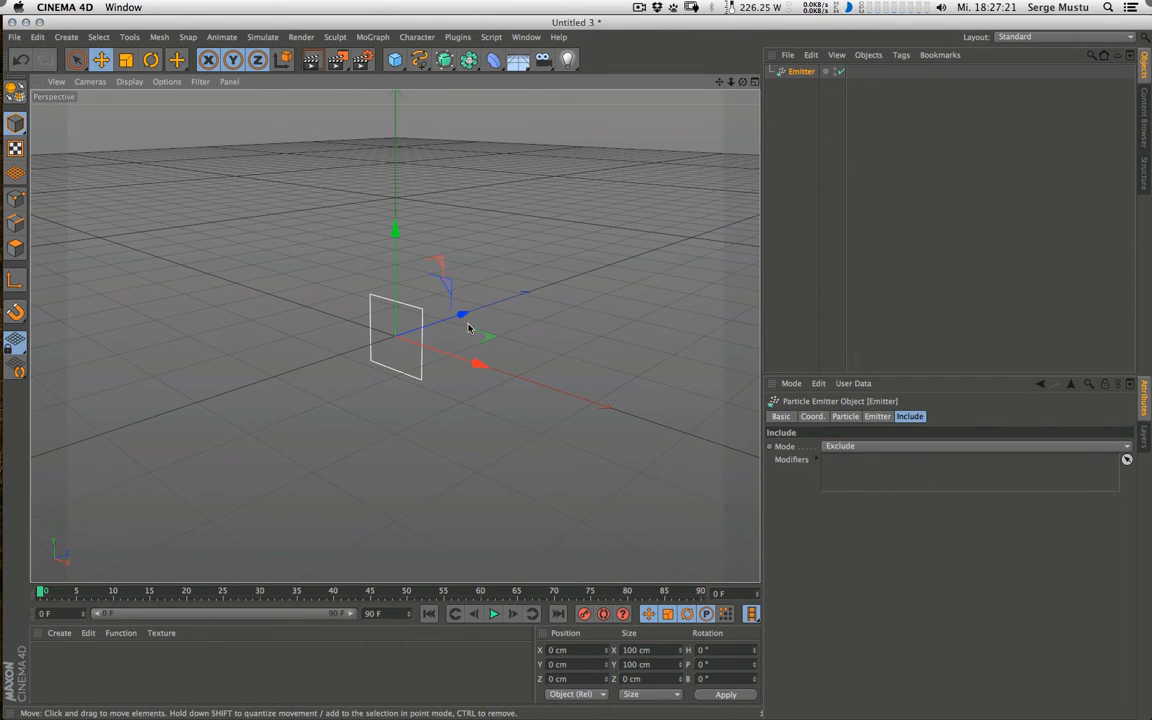
# Step: Rotate the emitter to a pitch of 90° so it emits upward, and play the animation briefly to check it
pyautogui.press('e')
pyautogui.moveTo(381, 281); pyautogui.dragTo(348, 378)
pyautogui.press('F8')
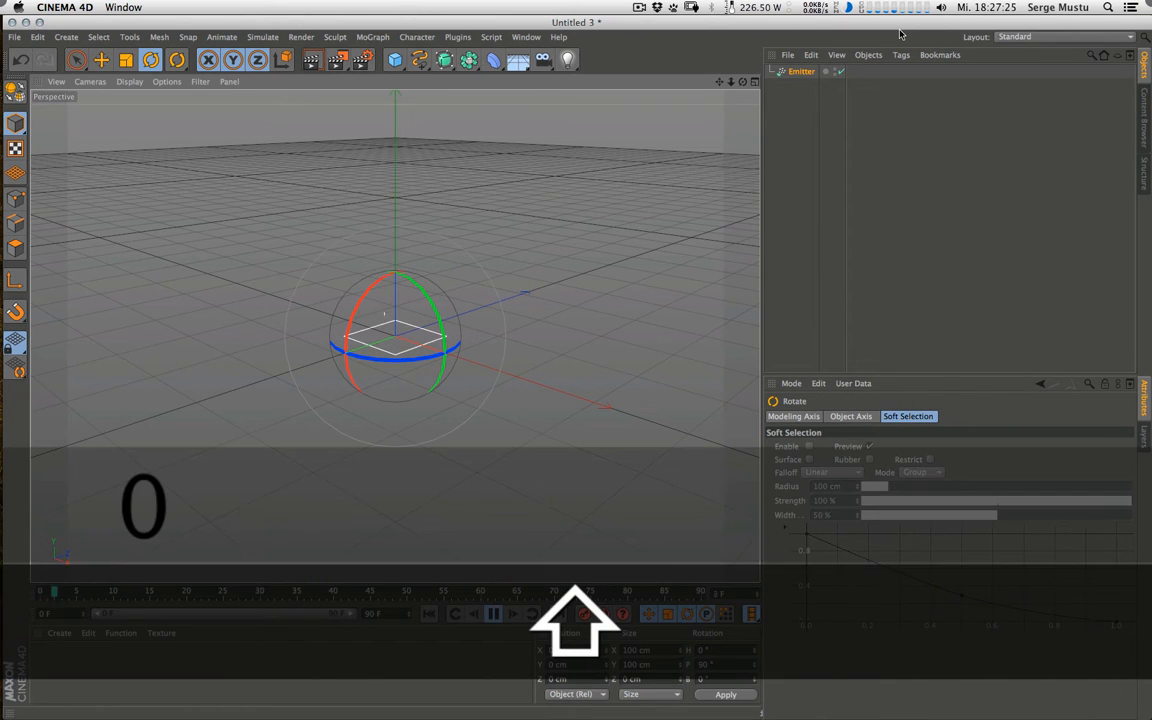
pyautogui.press('F8')
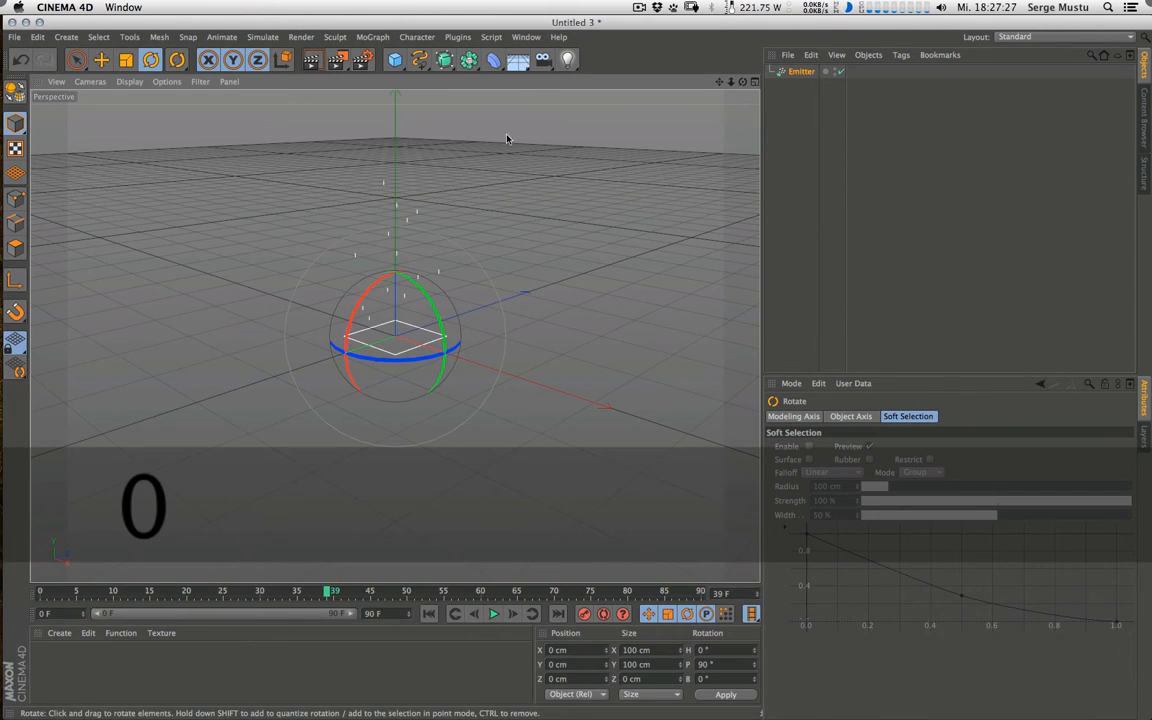
# Step: Add a Polygon primitive to the scene
pyautogui.click(397, 61)
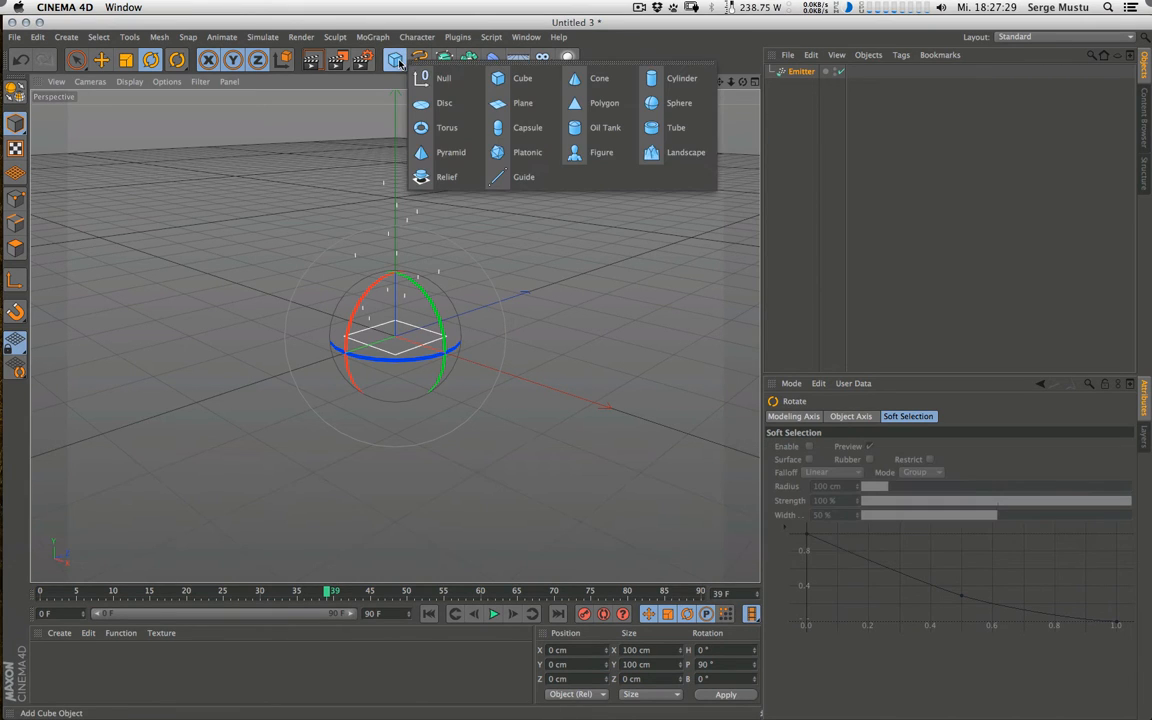
pyautogui.click(598, 103)
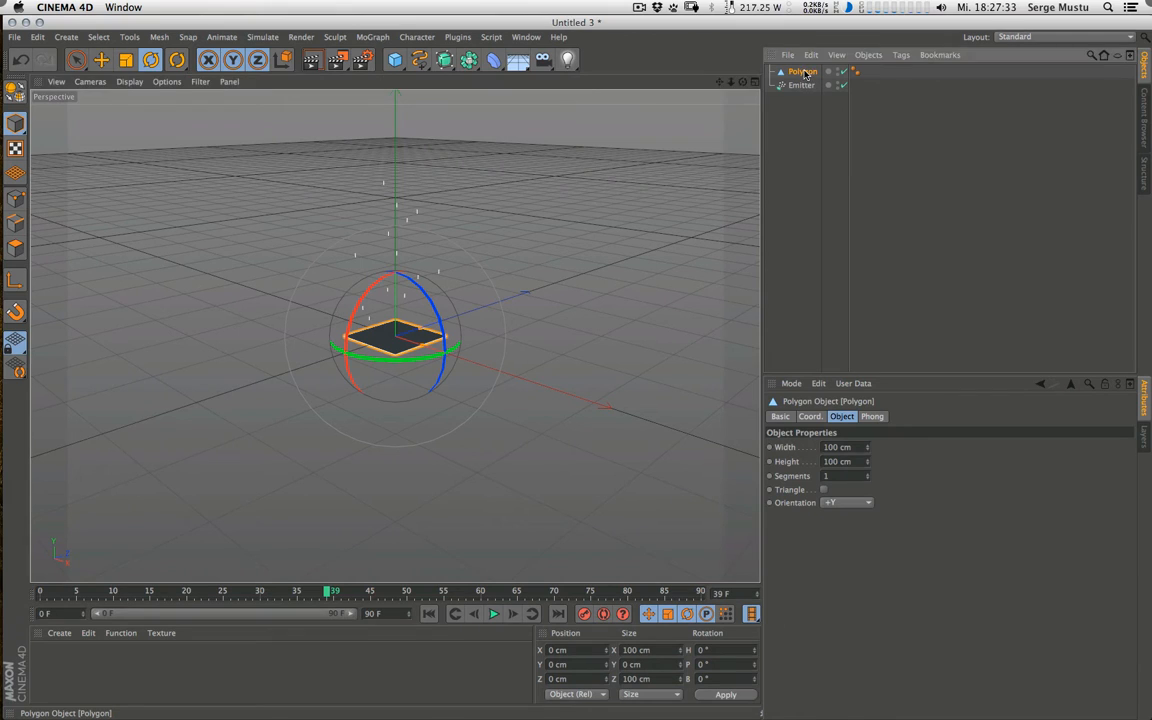
pyautogui.click(15, 90)
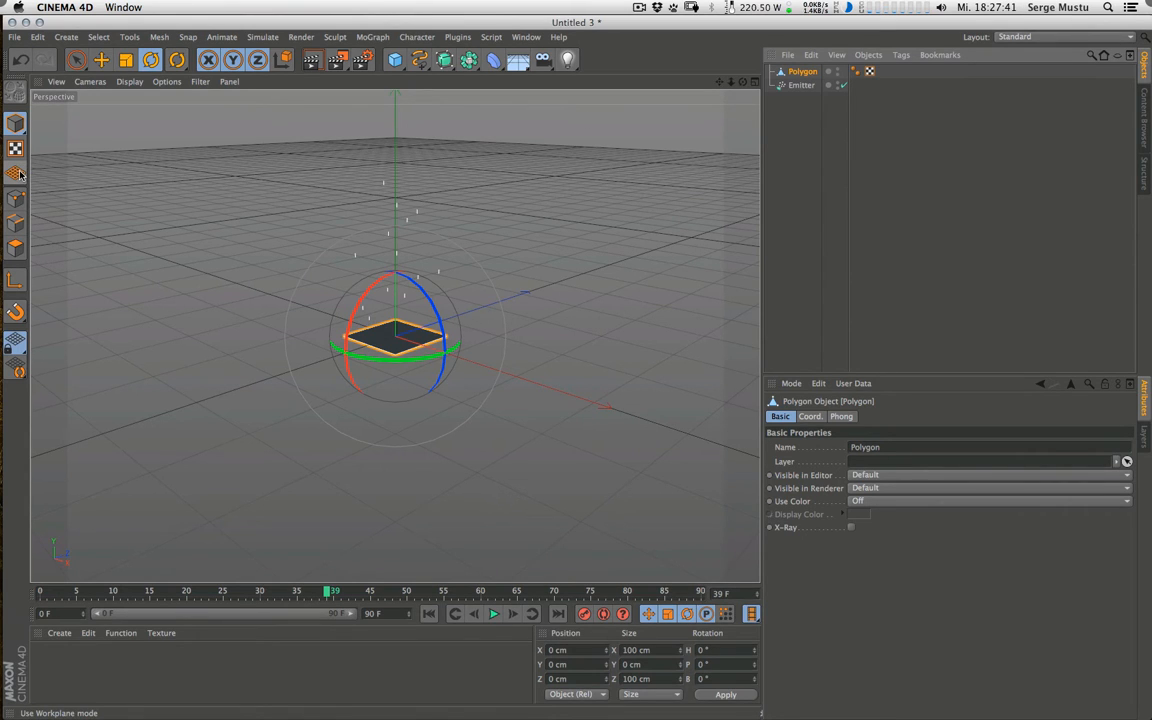
pyautogui.press('F1')
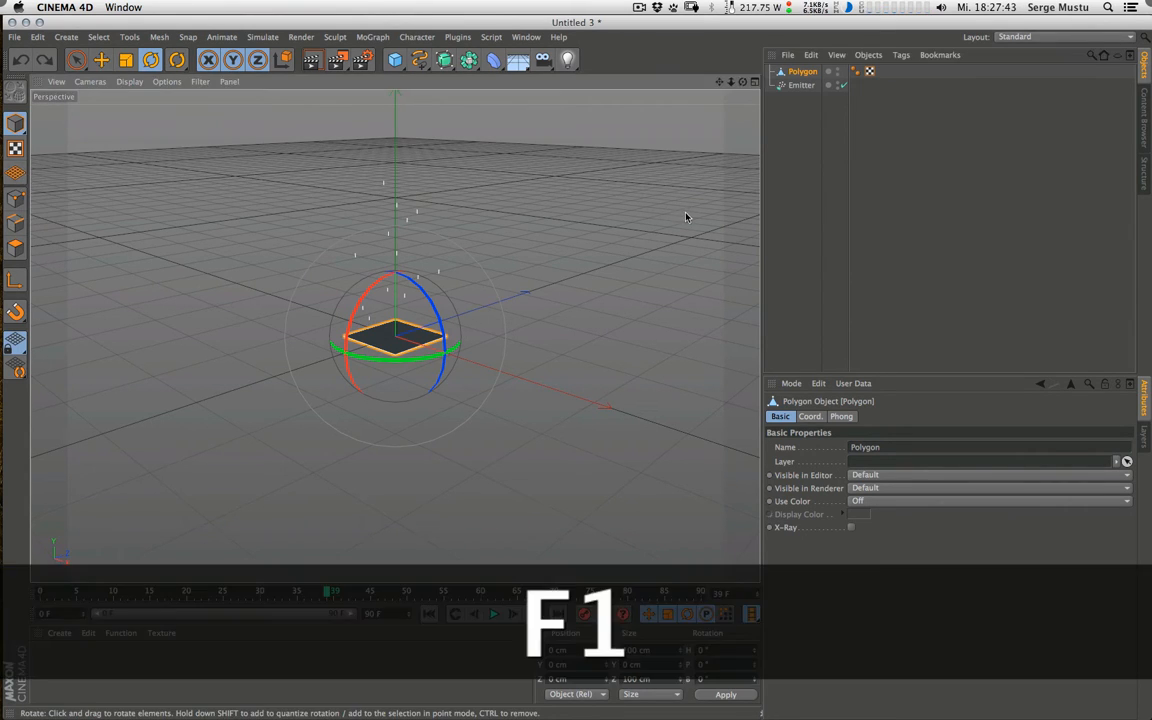
pyautogui.press('super+z')
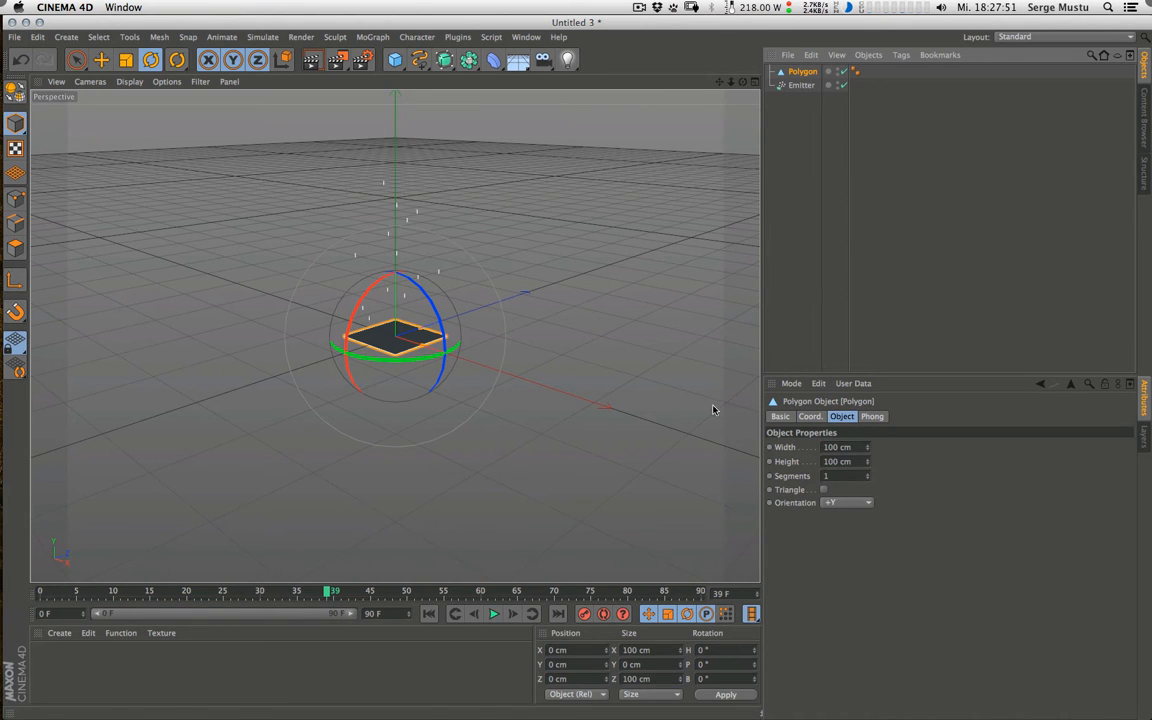
# Step: Turn the polygon primitive into a triangle and make it editable
pyautogui.moveTo(713, 409); pyautogui.dragTo(514, 406)
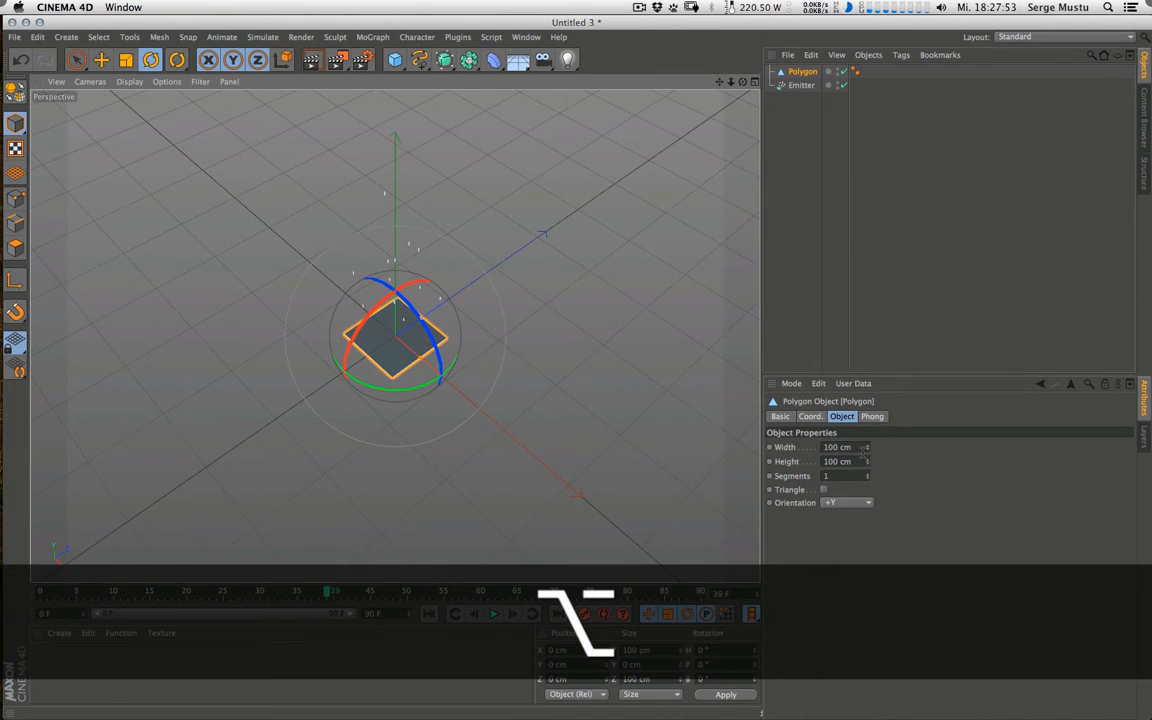
pyautogui.click(824, 490)
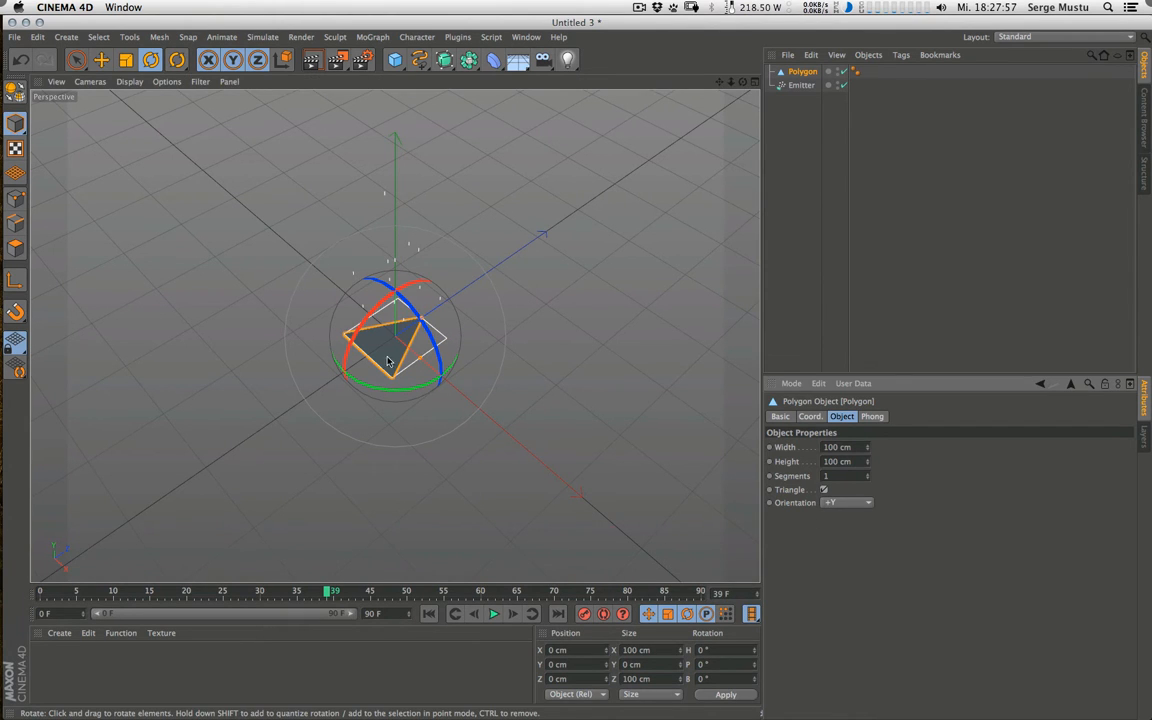
pyautogui.hotkey('ctrl', 'space')
pyautogui.moveTo(387, 358); pyautogui.dragTo(572, 336)
pyautogui.click(824, 490)
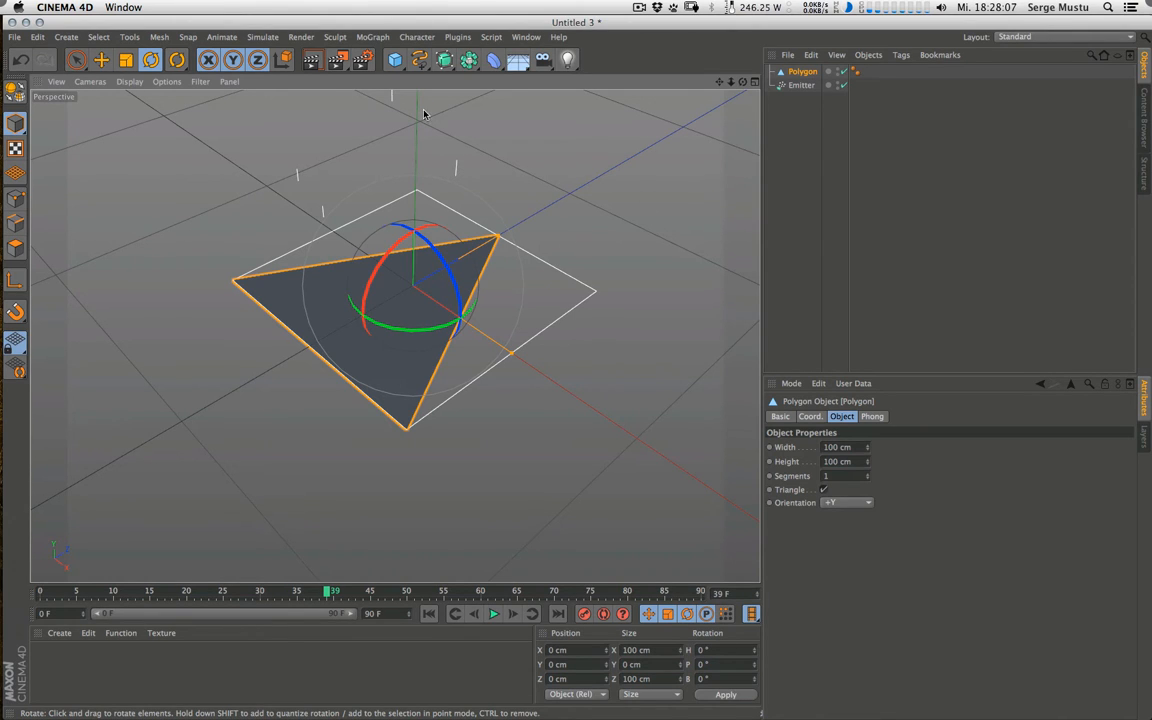
pyautogui.click(15, 90)
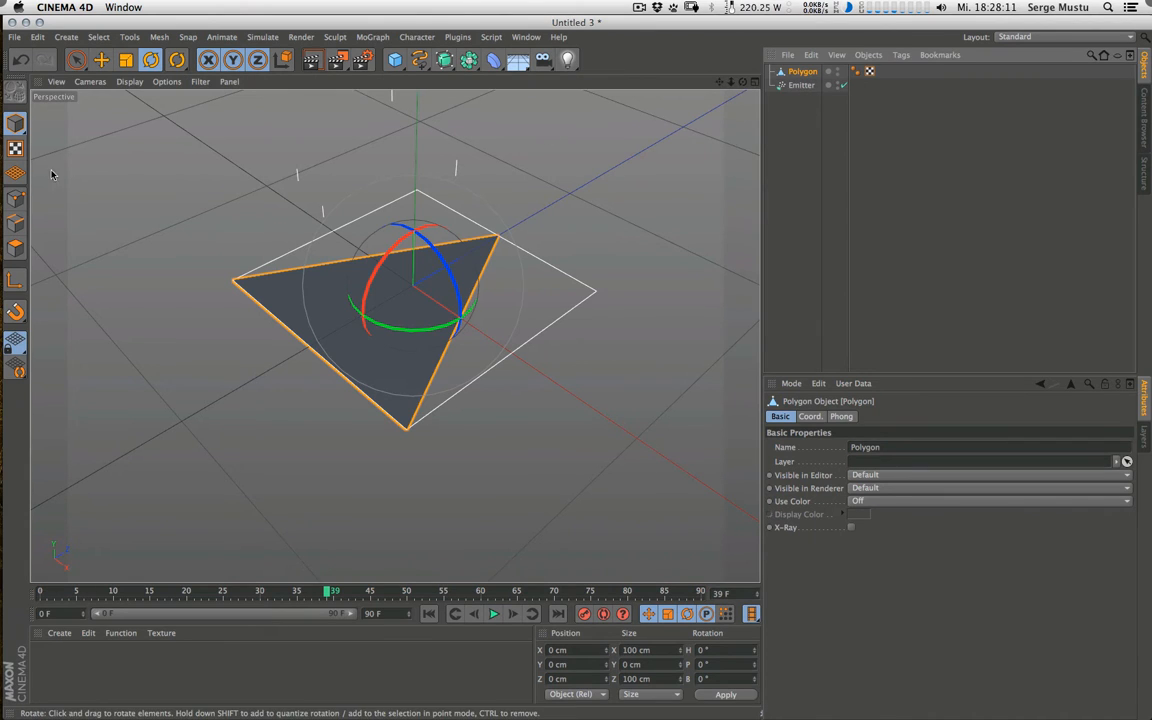
# Step: Delete the two points at the negative Z edge of the triangle with Live Selection in point mode
pyautogui.click(15, 198)
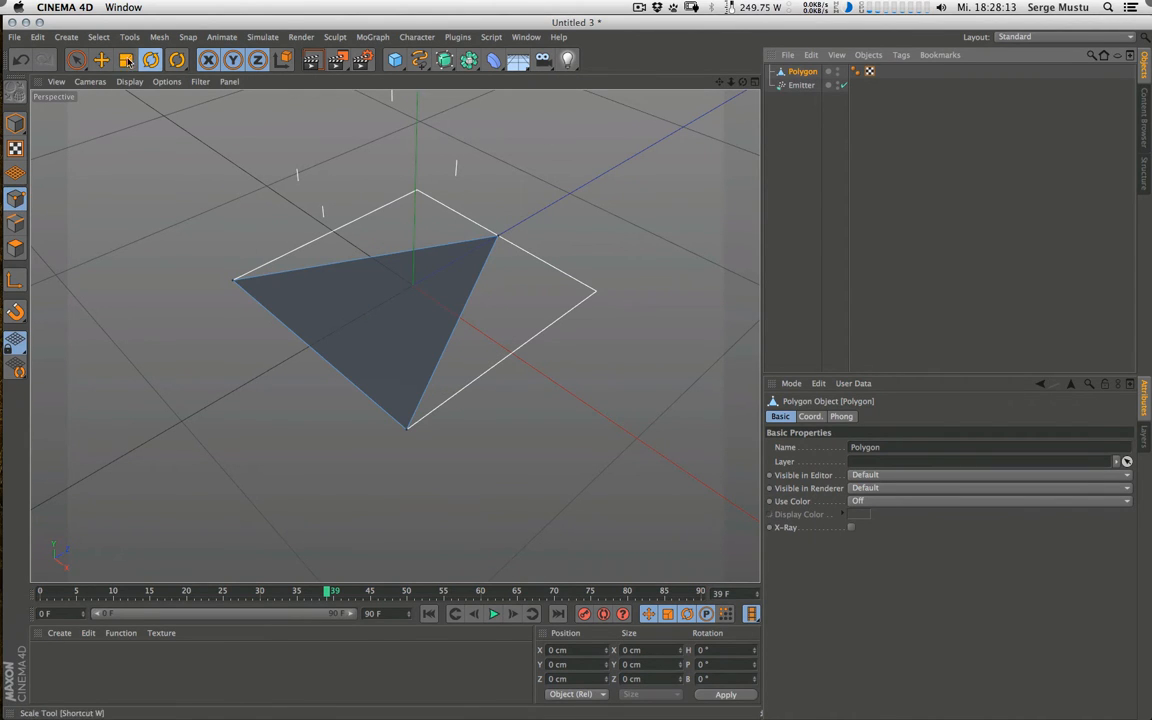
pyautogui.click(77, 61)
pyautogui.click(239, 290)
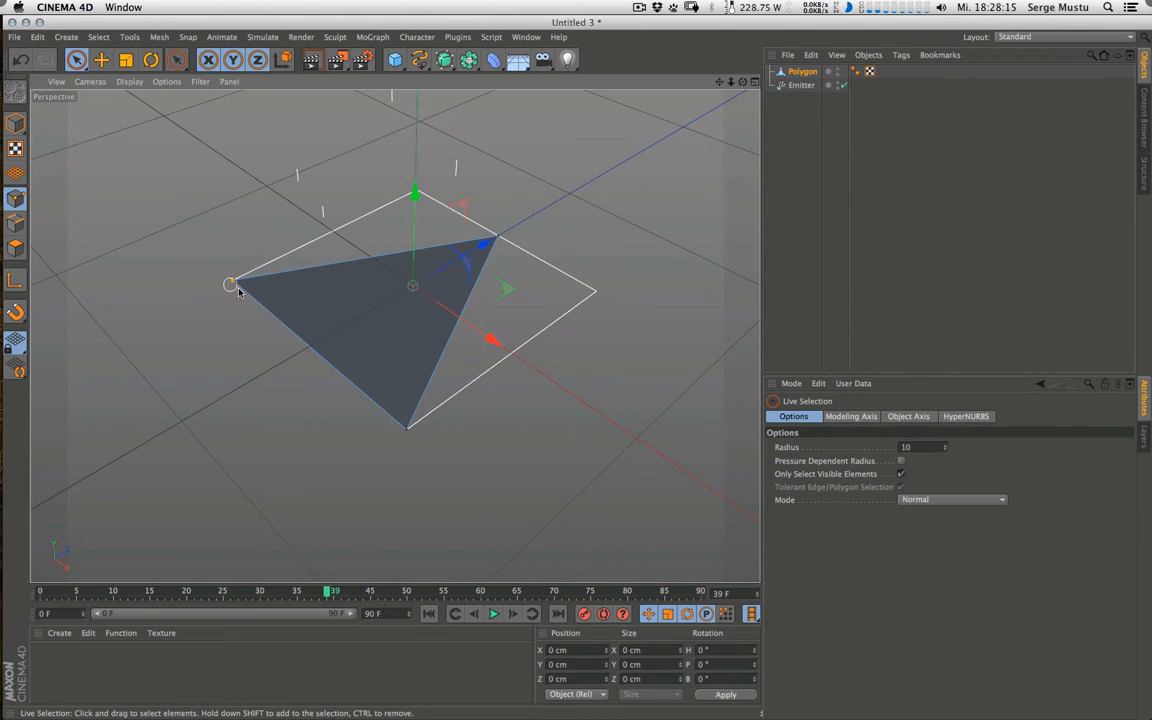
pyautogui.keyDown('shift'); pyautogui.click(408, 430); pyautogui.keyUp('shift')
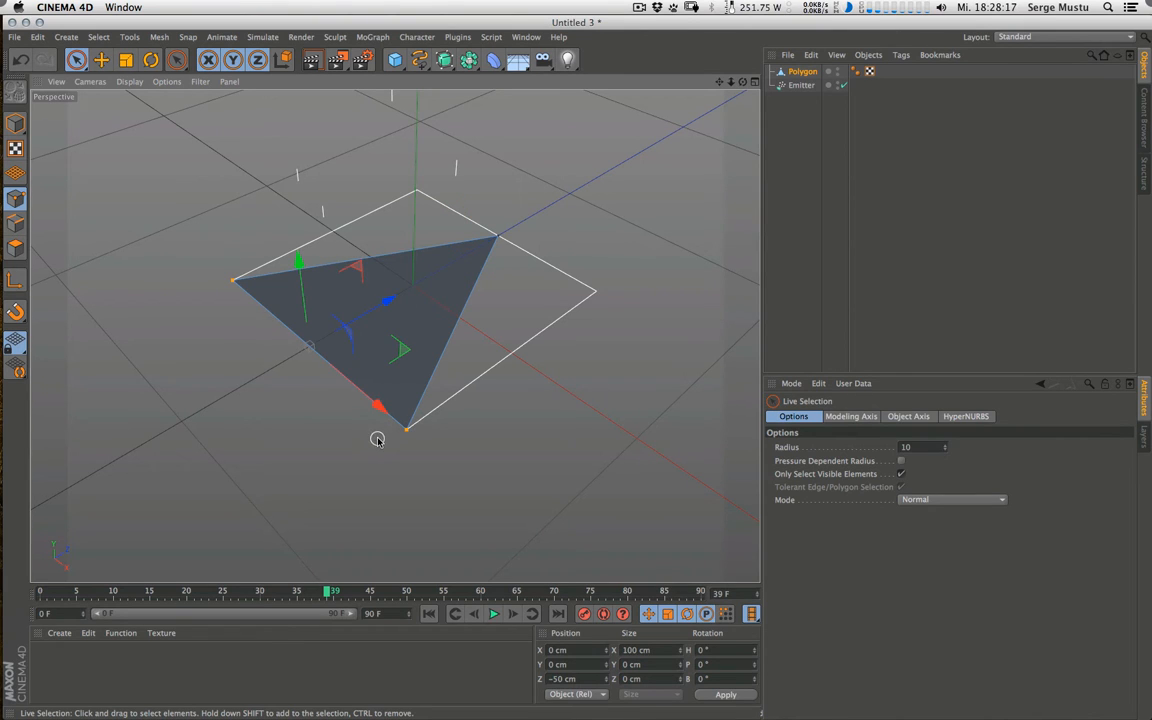
pyautogui.press('Delete')
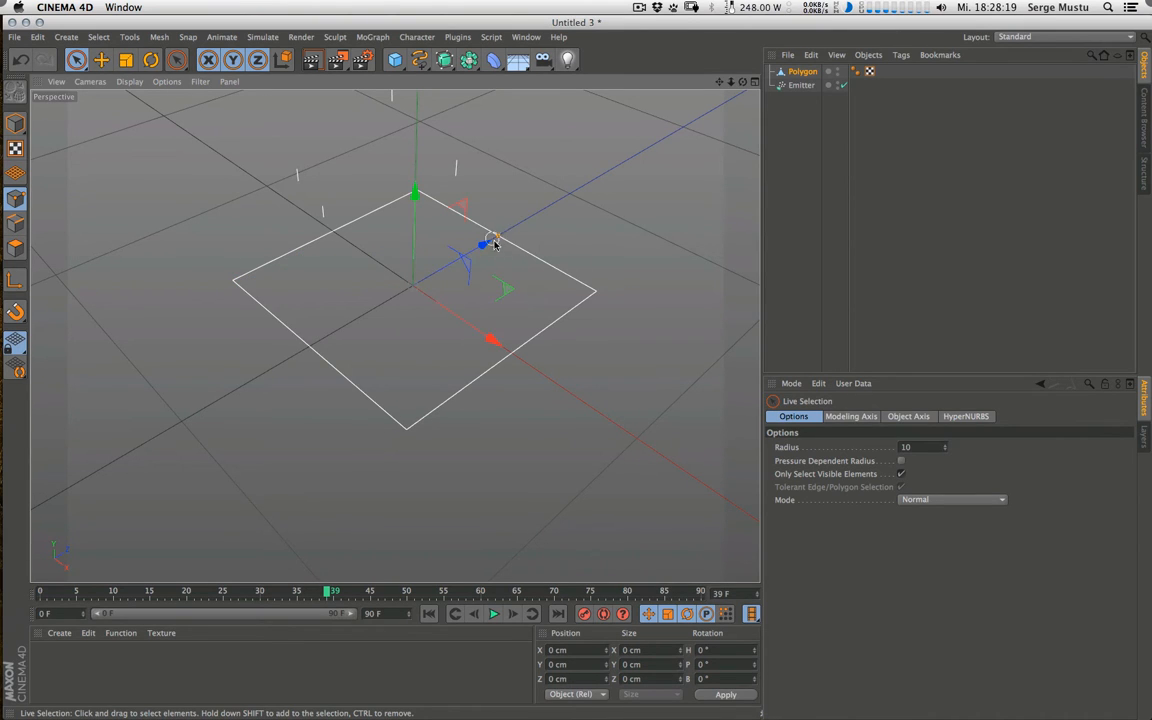
# Step: Select the polygon's remaining point and set its Z position to 0 cm
pyautogui.click(497, 237)
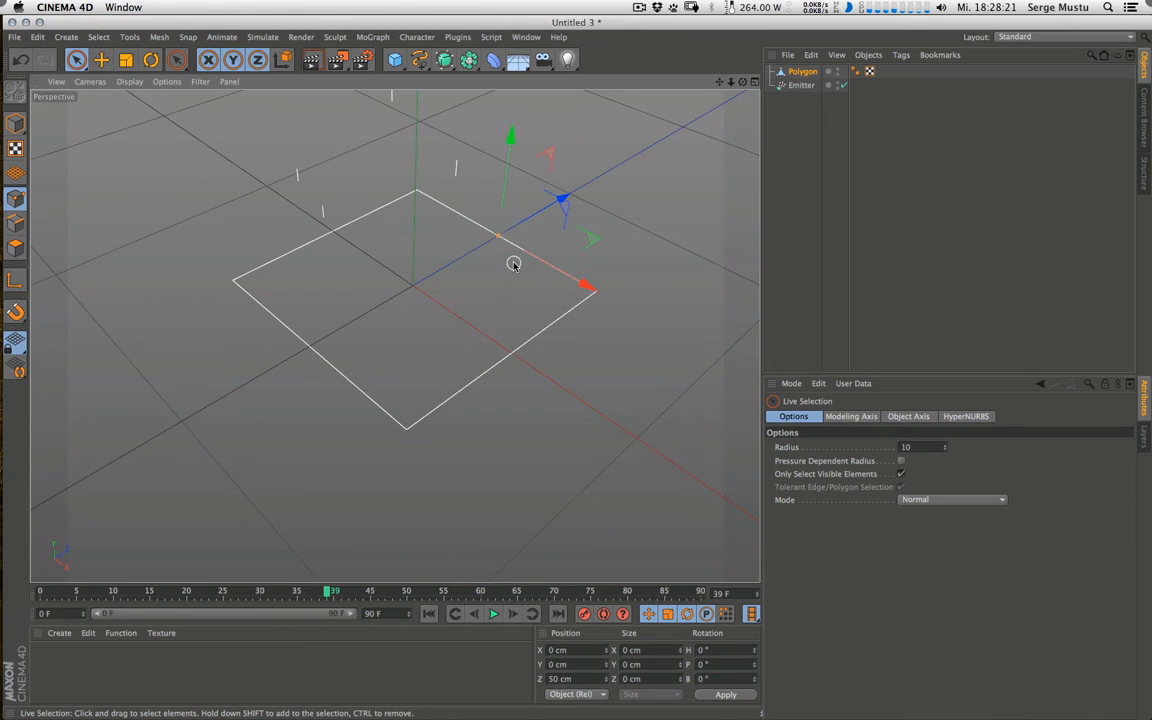
pyautogui.click(560, 679)
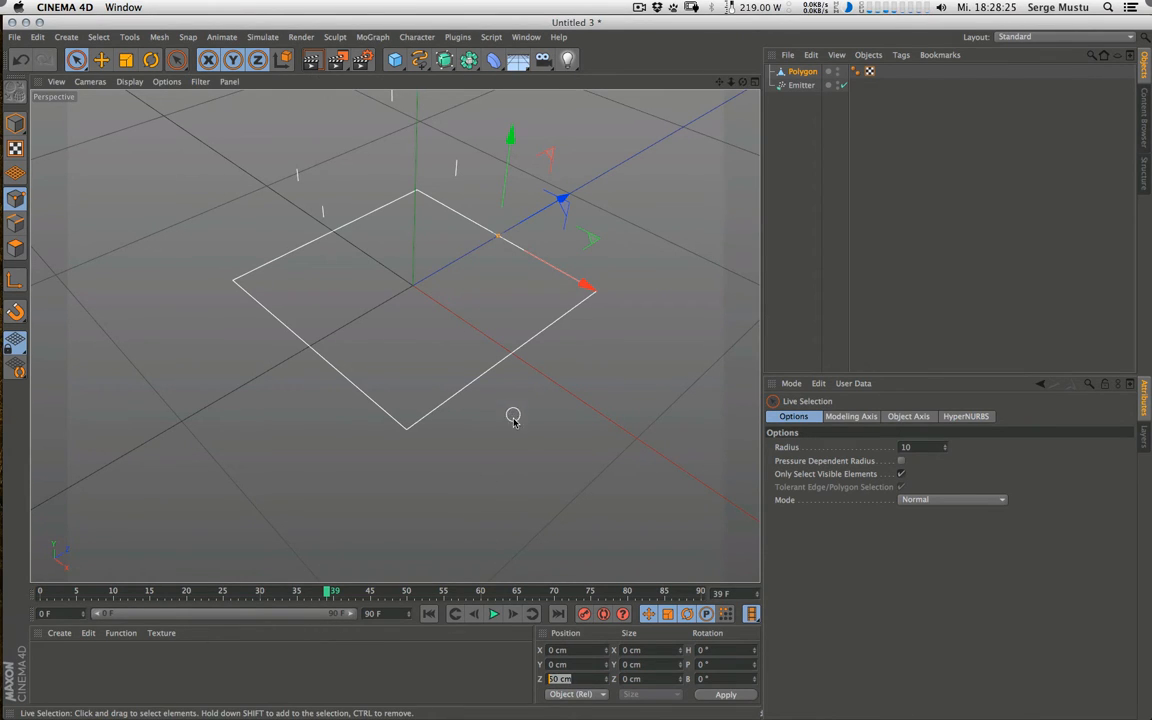
pyautogui.write('0')
pyautogui.press('Return')
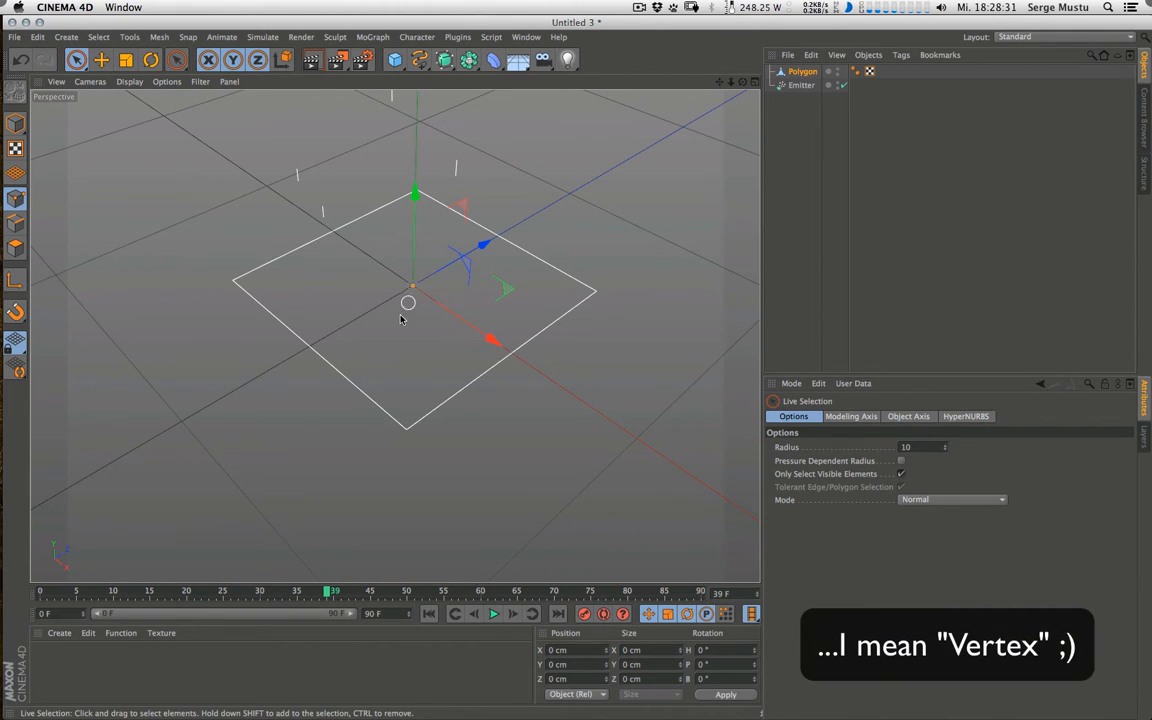
pyautogui.hotkey('ctrl', 'space')
pyautogui.keyDown('ctrl'); pyautogui.click(540, 287); pyautogui.keyUp('ctrl')
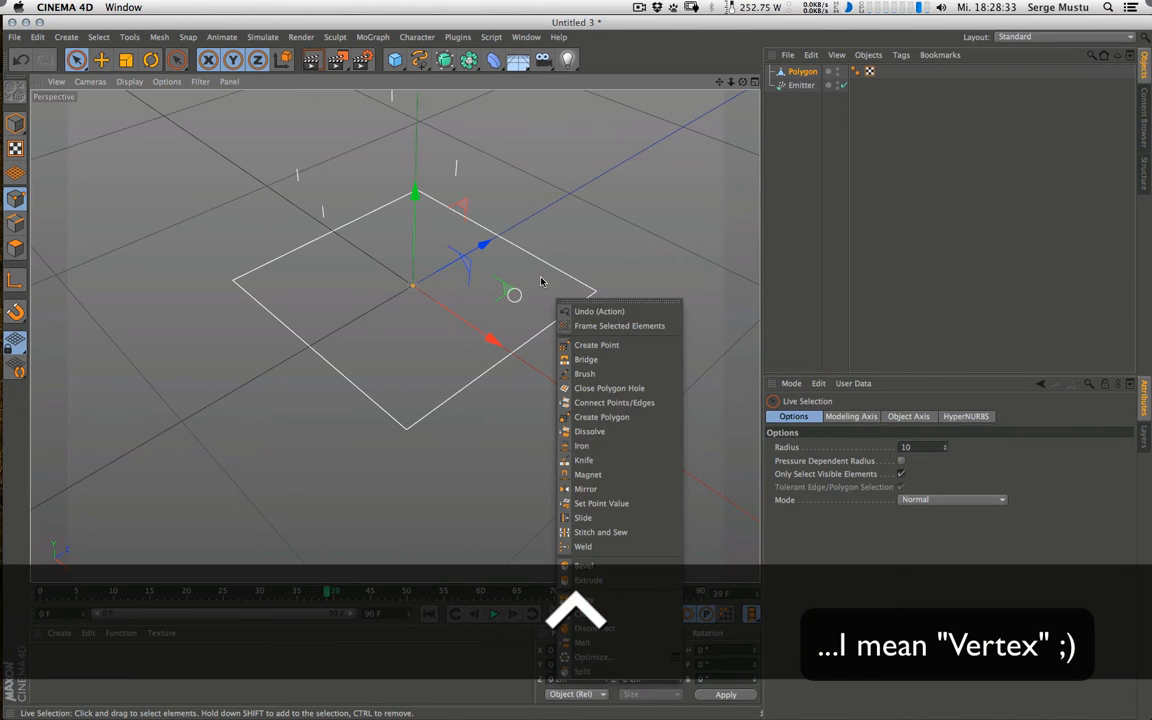
pyautogui.press('Escape')
# Step: Rename the Polygon object to Vertices
pyautogui.moveTo(733, 85); pyautogui.dragTo(596, 341)
pyautogui.keyDown('alt'); pyautogui.moveTo(468, 303); pyautogui.dragTo(555, 209); pyautogui.keyUp('alt')
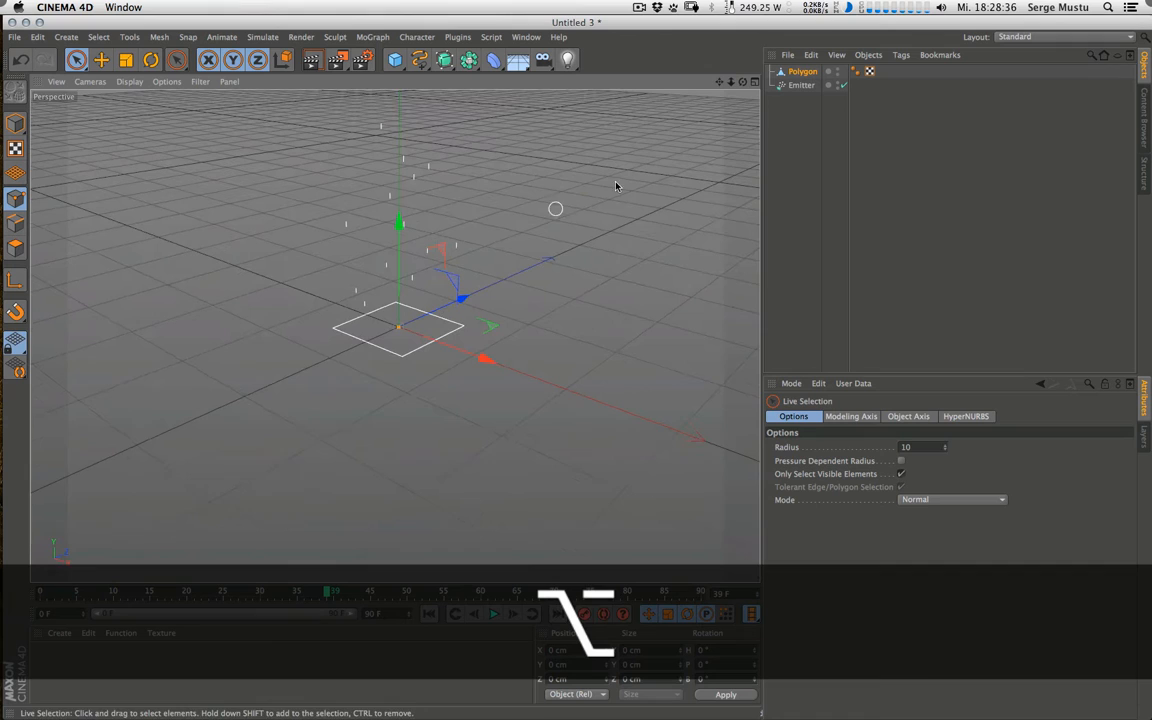
pyautogui.click(802, 73)
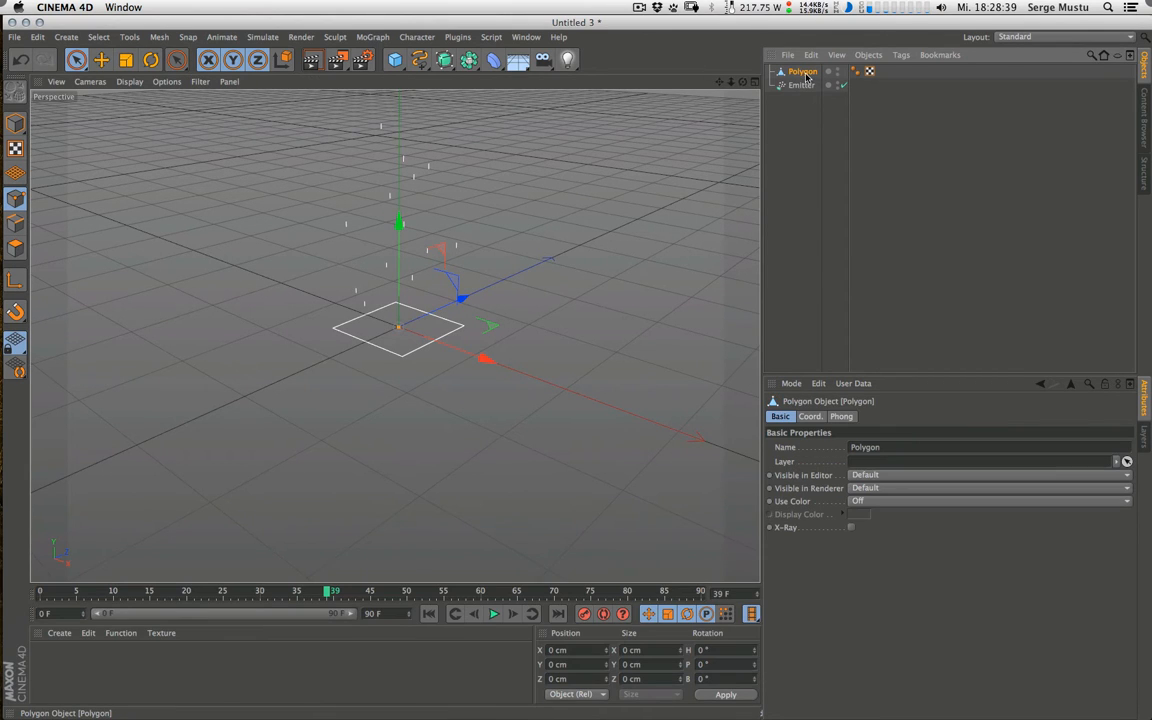
pyautogui.doubleClick(802, 73)
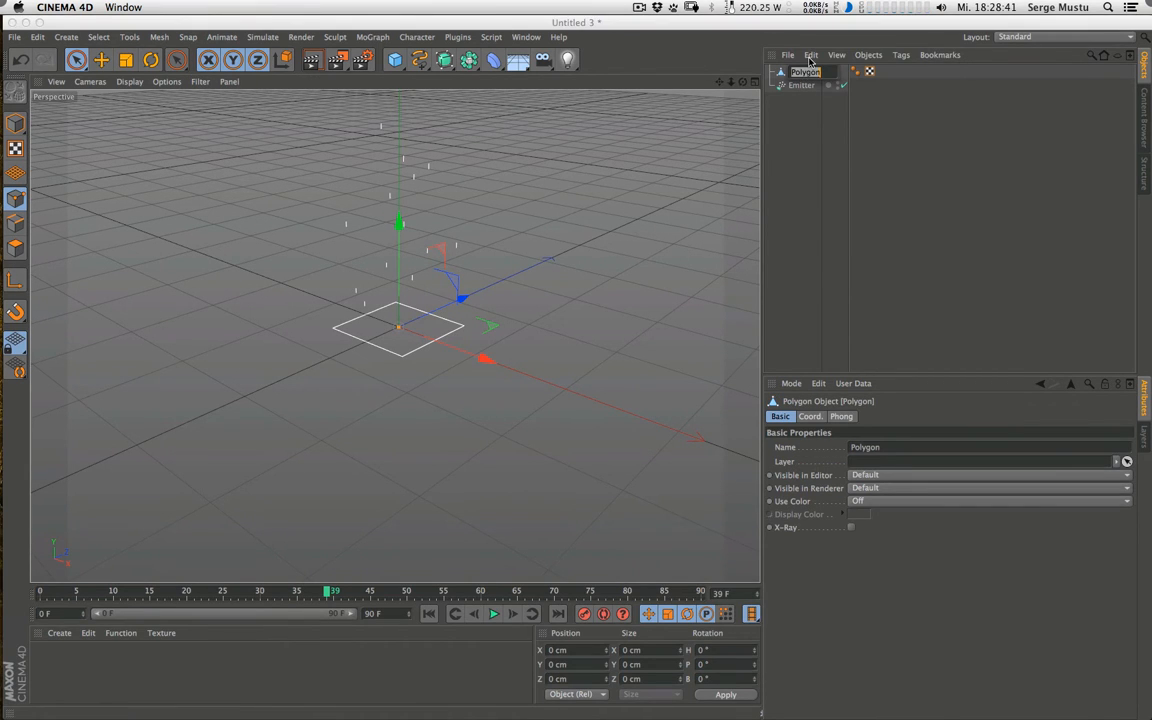
pyautogui.write('Vert')
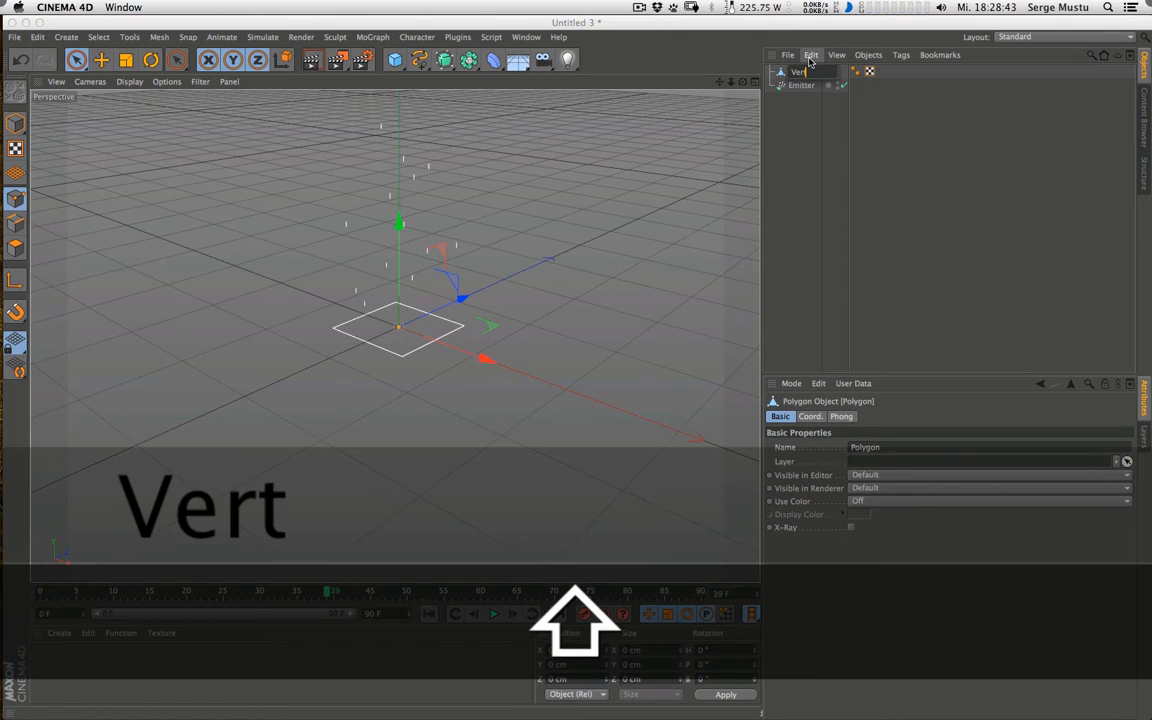
pyautogui.write('ice')
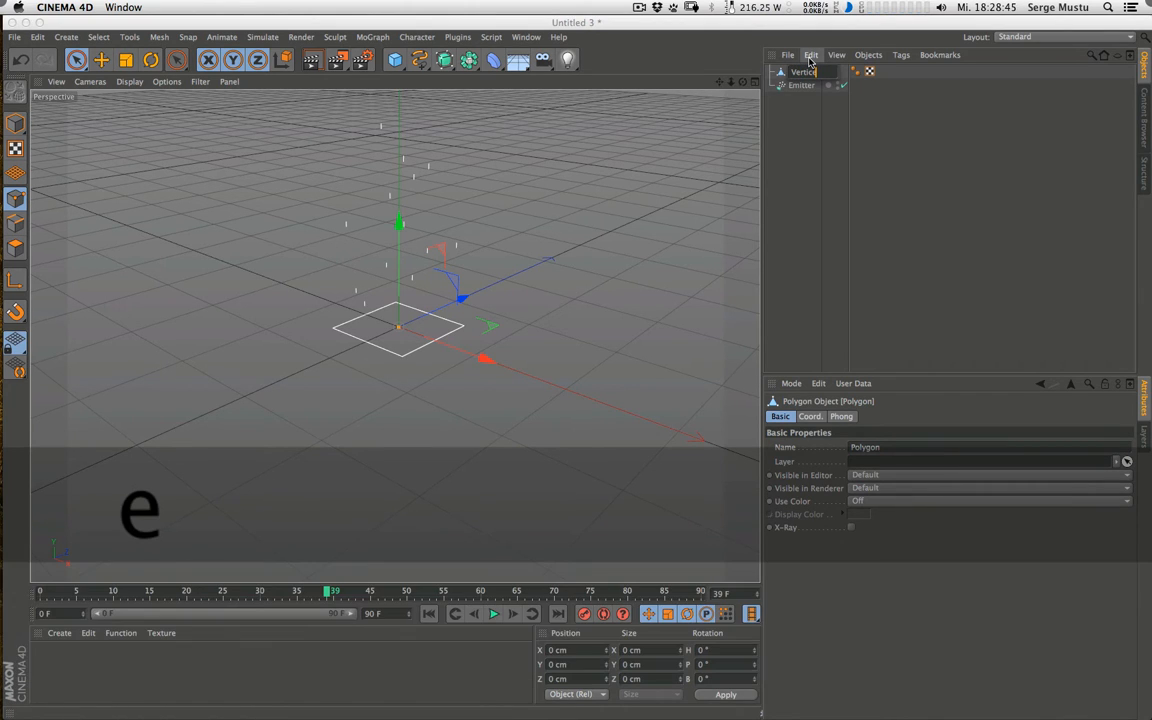
pyautogui.write('s')
pyautogui.press('Return')
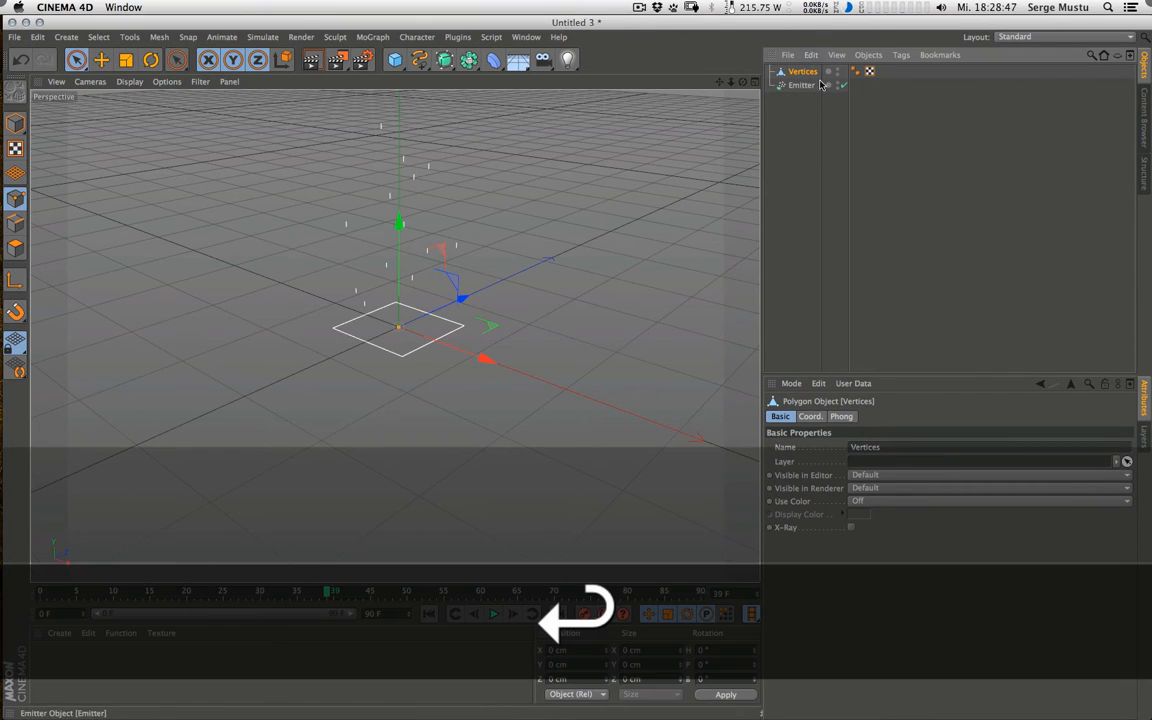
# Step: Make the Vertices object a child of the Emitter and test render the view
pyautogui.moveTo(815, 90); pyautogui.dragTo(810, 88)
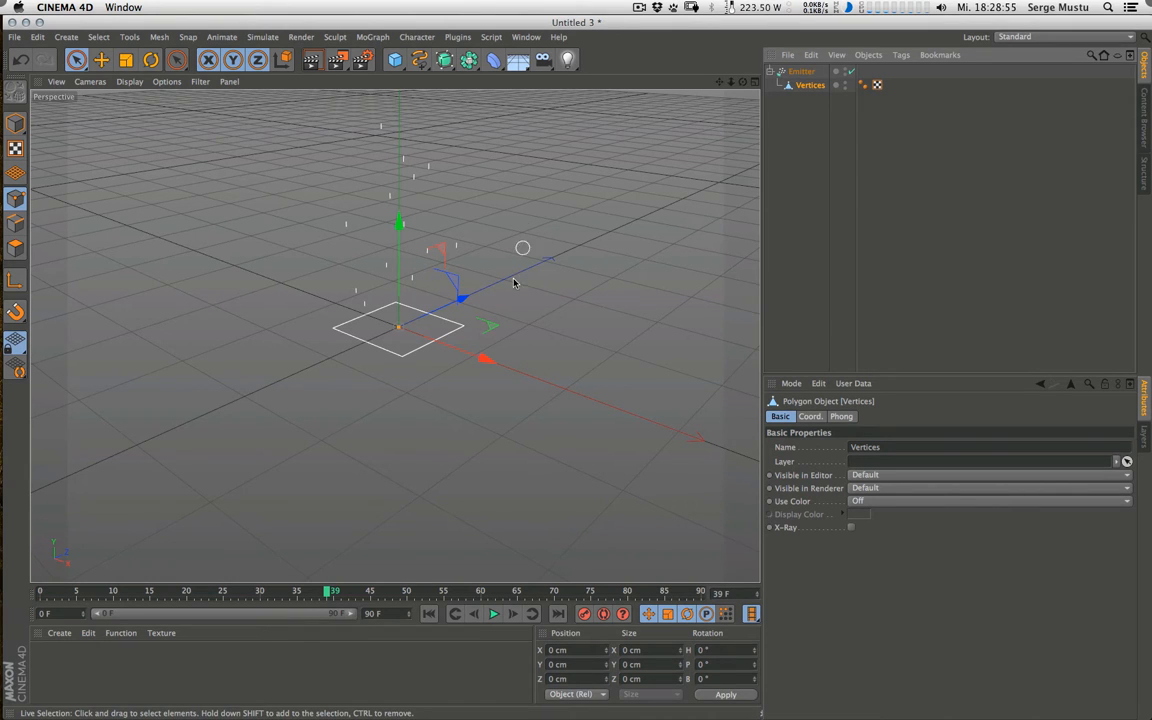
pyautogui.press('super+r')
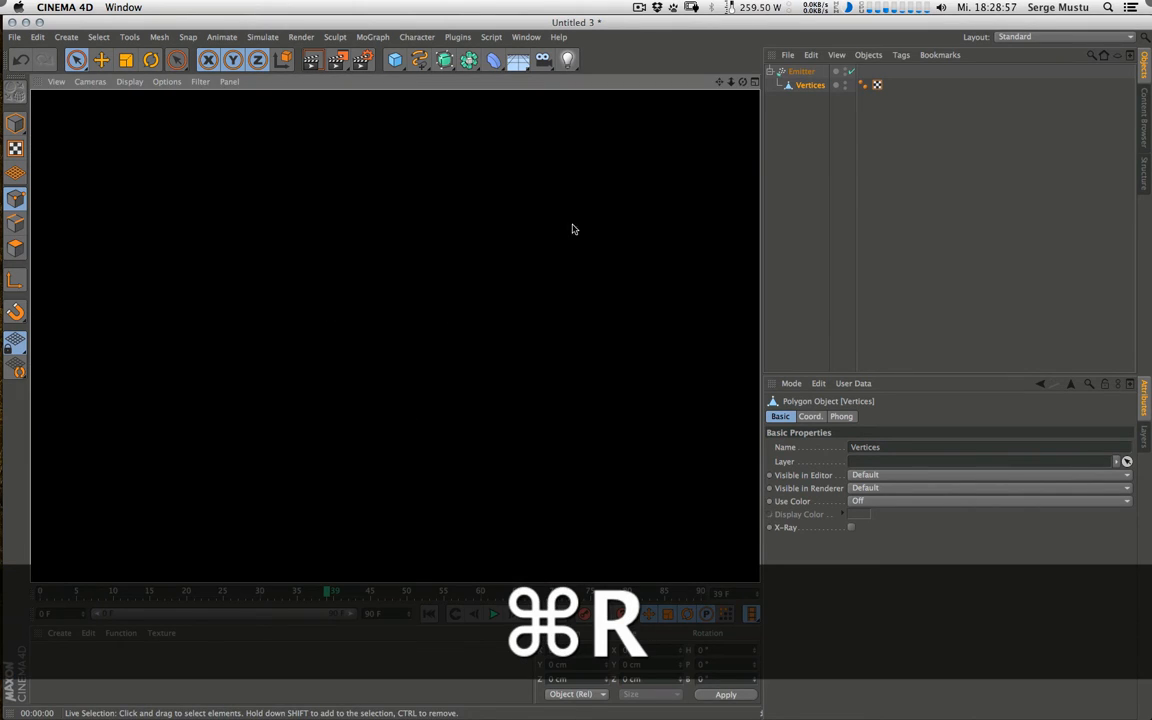
# Step: Try Show Objects on the emitter with a view render and playback, and turn the option off again
pyautogui.click(802, 72)
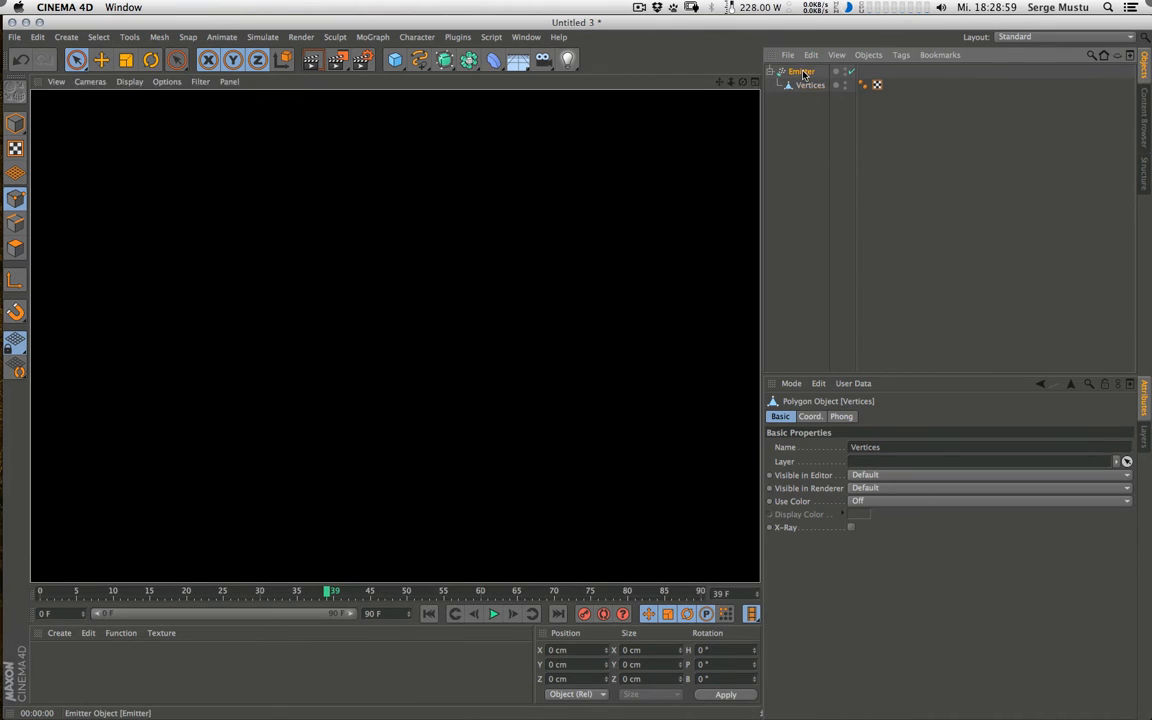
pyautogui.click(848, 418)
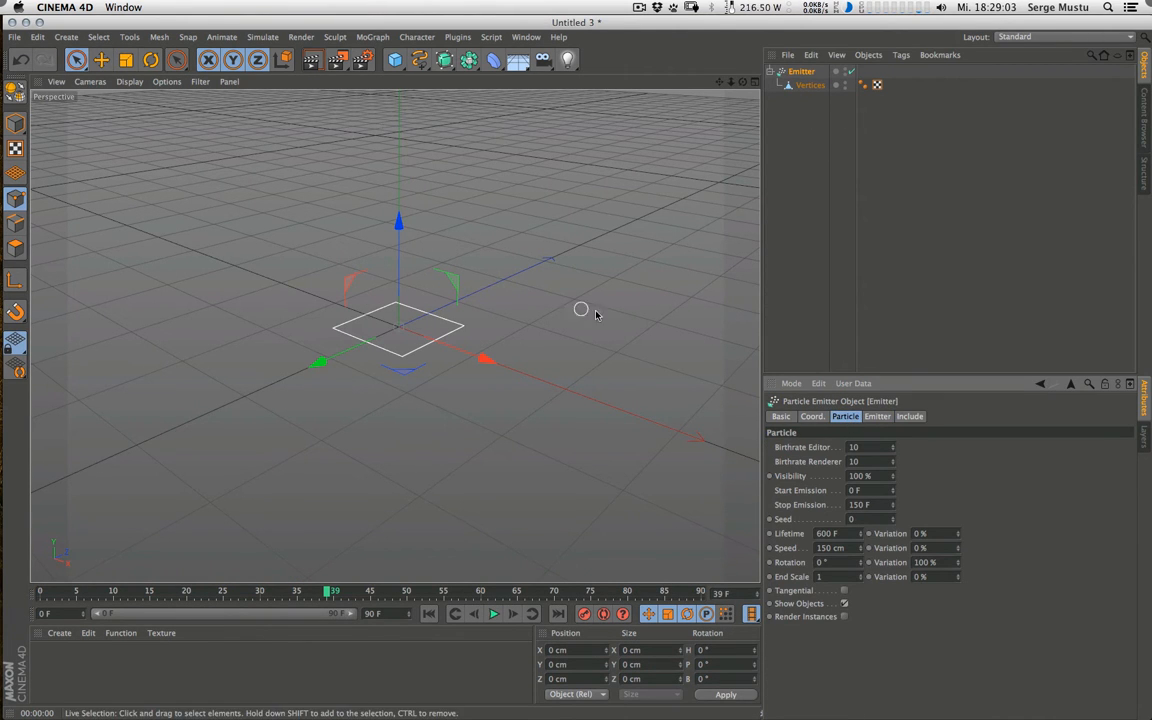
pyautogui.press('super+r')
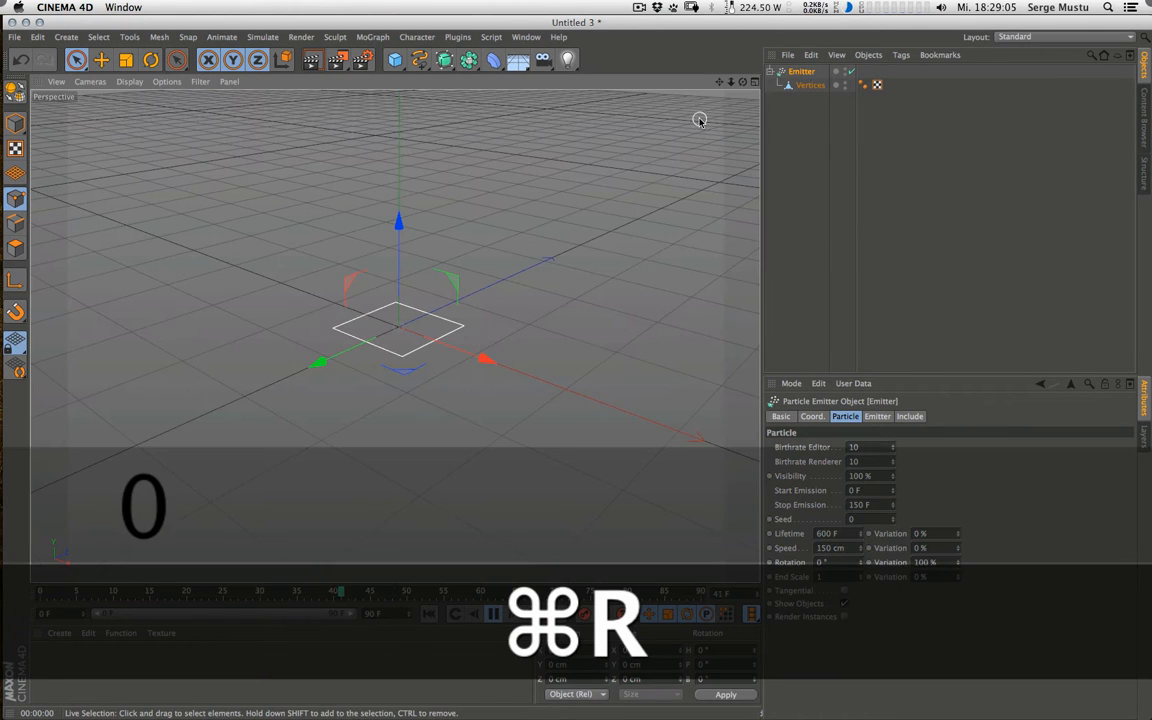
pyautogui.press('super+0')
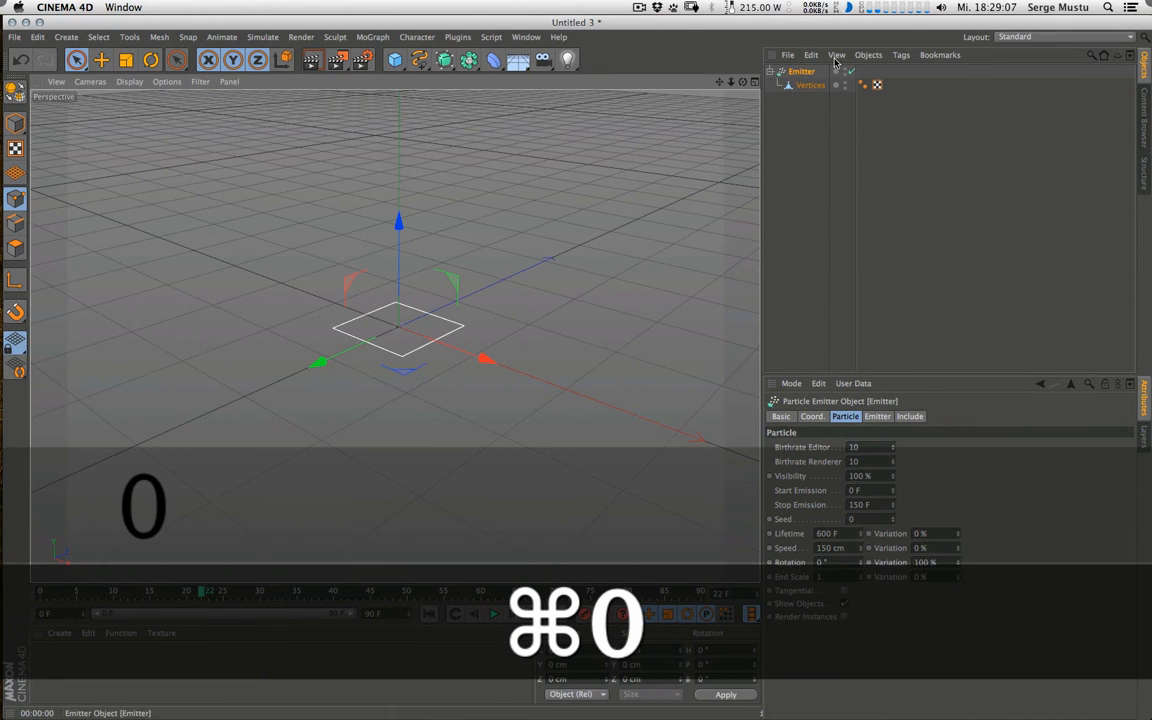
pyautogui.moveTo(828, 66); pyautogui.dragTo(782, 97)
pyautogui.press('super+0')
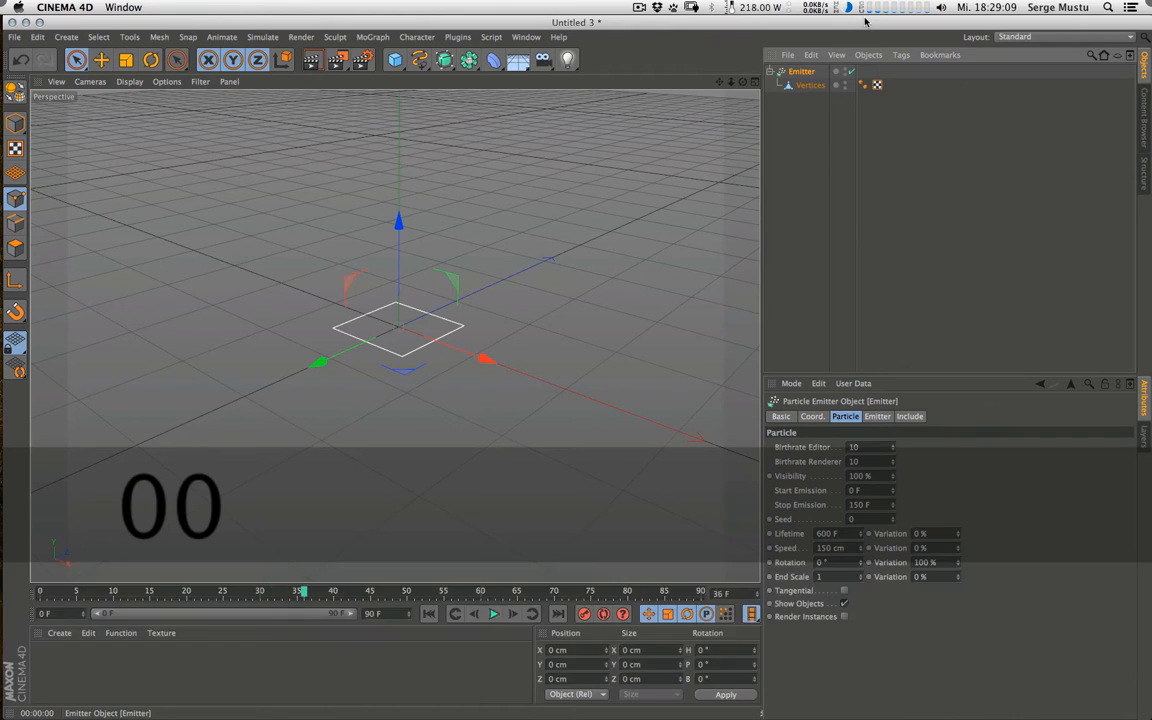
pyautogui.press('super+0')
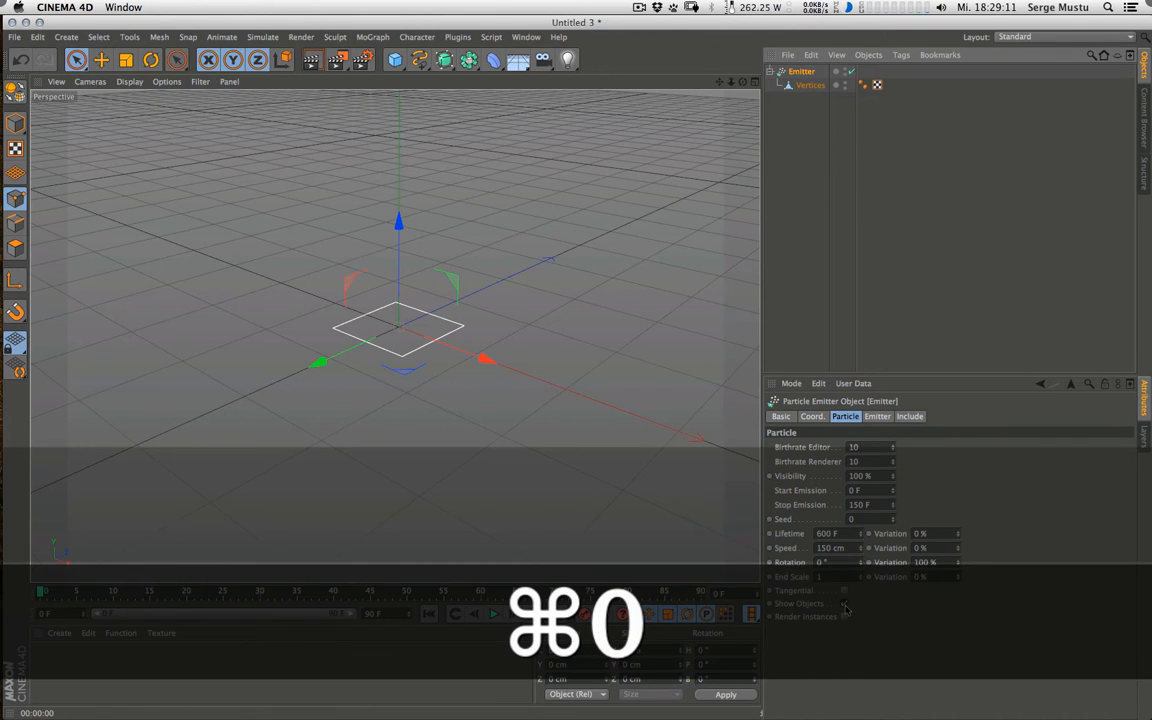
pyautogui.press('0')
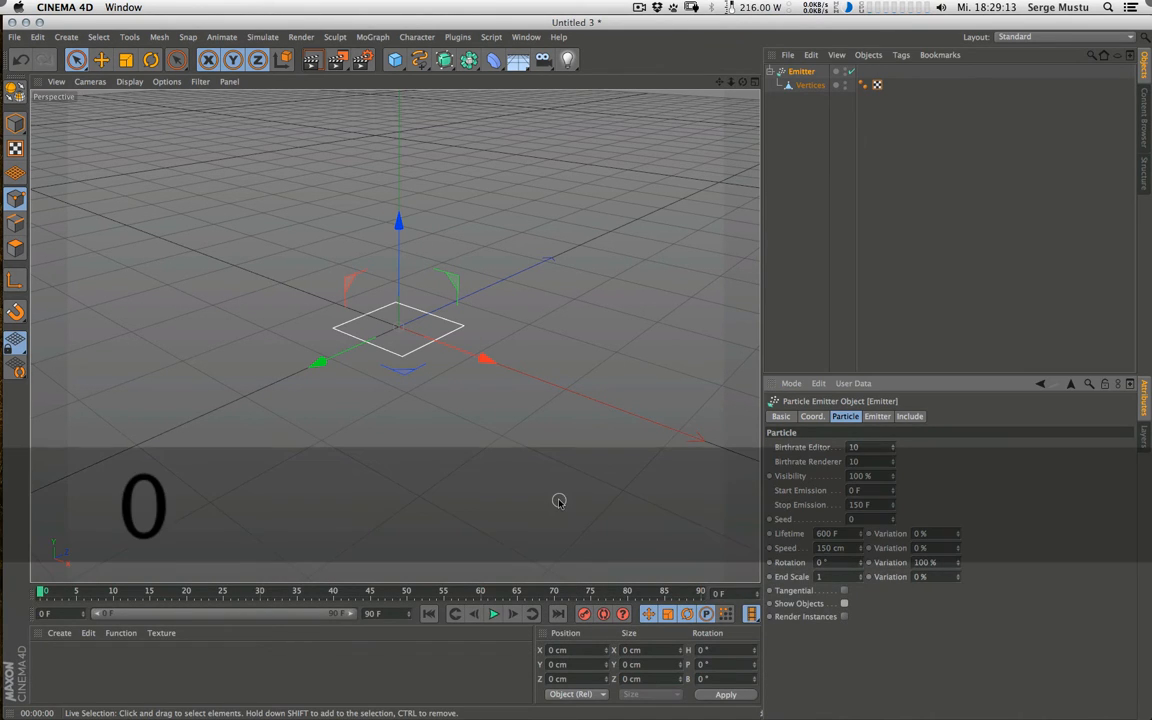
pyautogui.press('super+0')
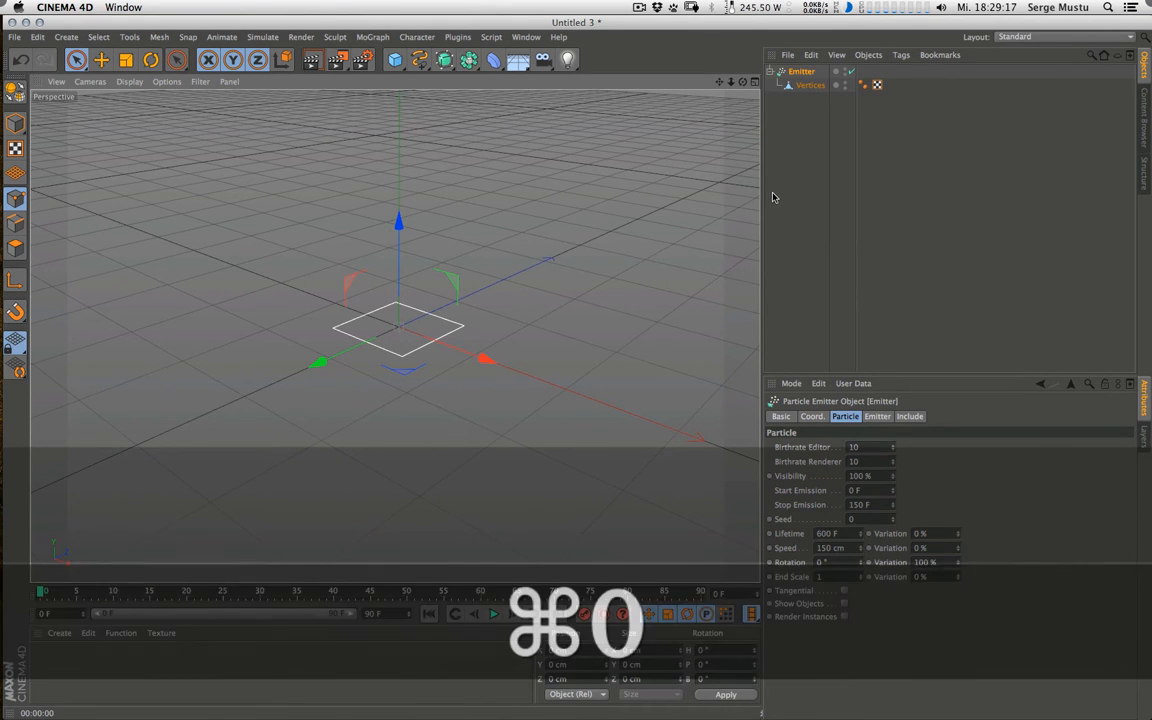
# Step: Switch to the Partikeltest.c4d project and play its particle animation, examining how the particles fall and spread
pyautogui.hotkey('ctrl', 'Tab')
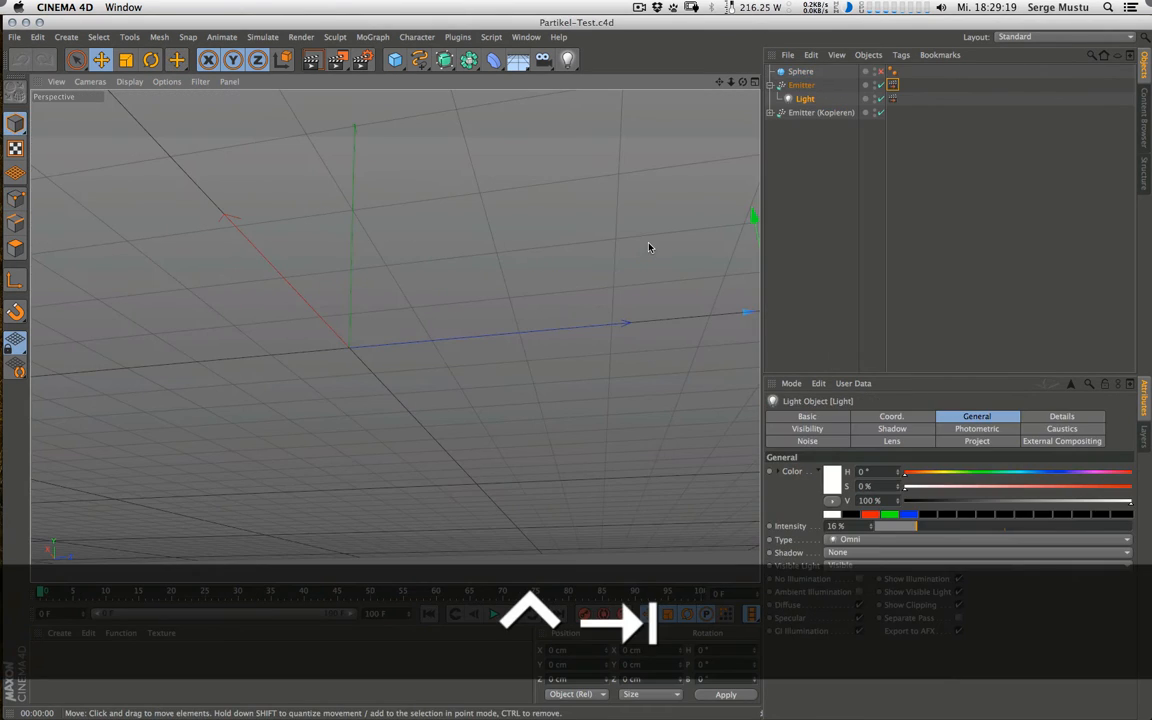
pyautogui.hotkey('ctrl', 'Tab')
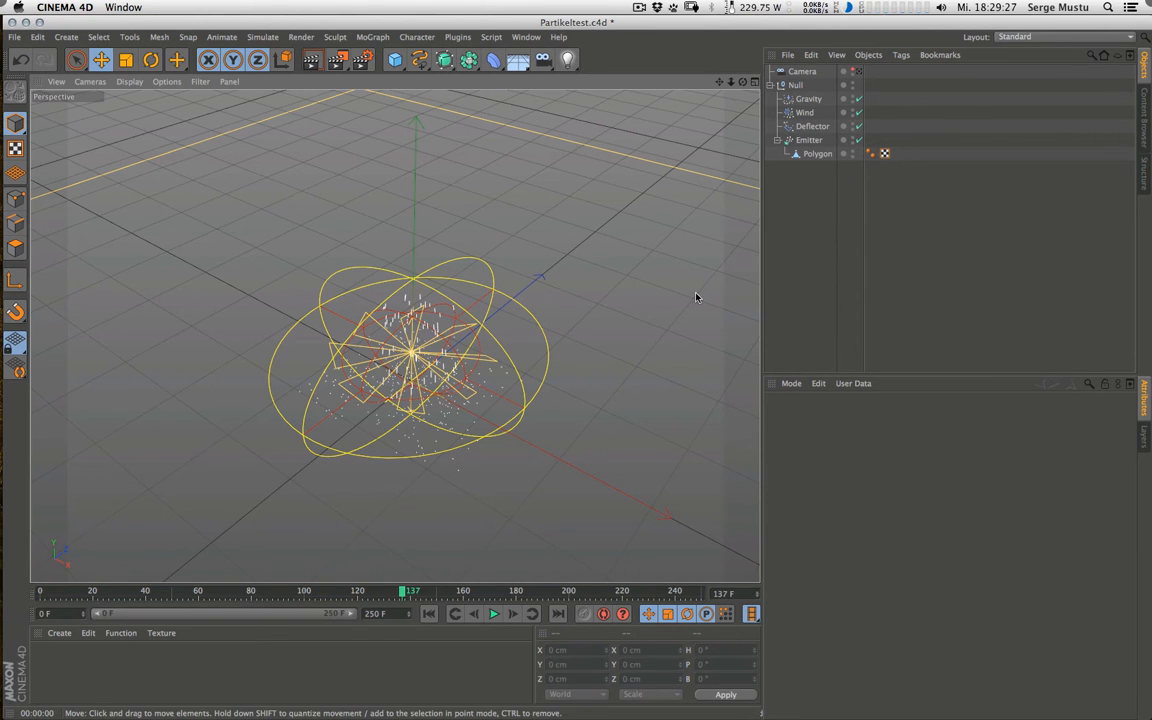
pyautogui.keyDown('alt'); pyautogui.moveTo(618, 342); pyautogui.dragTo(614, 347); pyautogui.keyUp('alt')
pyautogui.press('super+0')
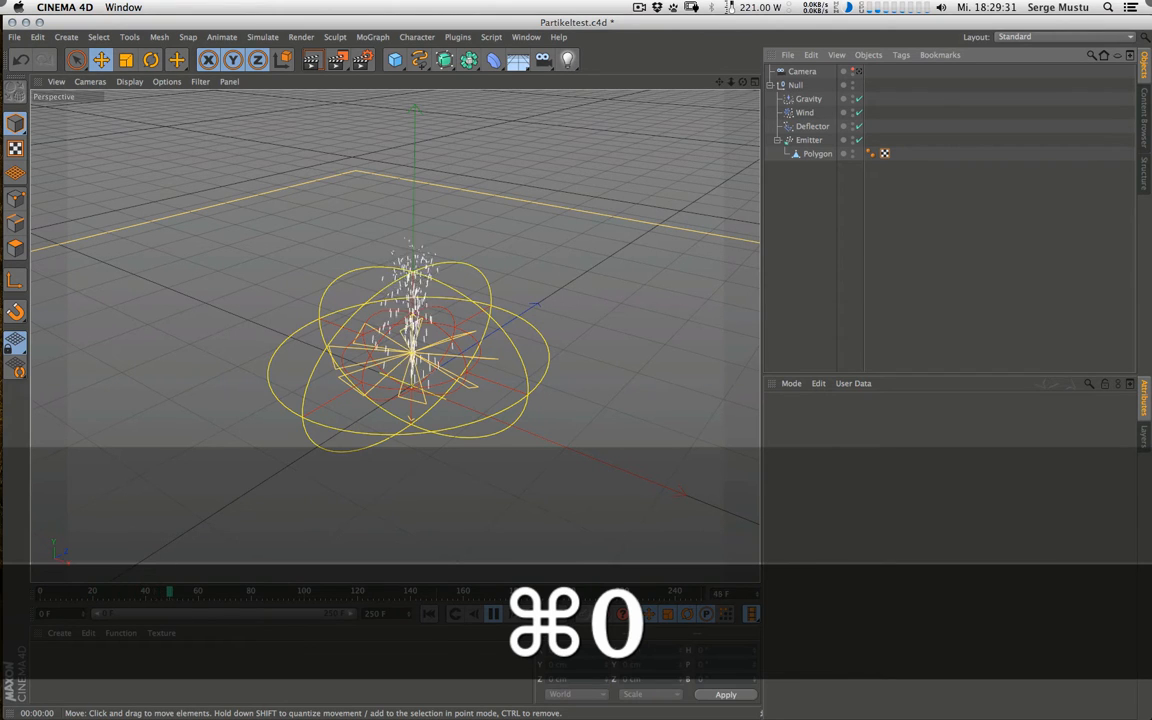
pyautogui.press('0')
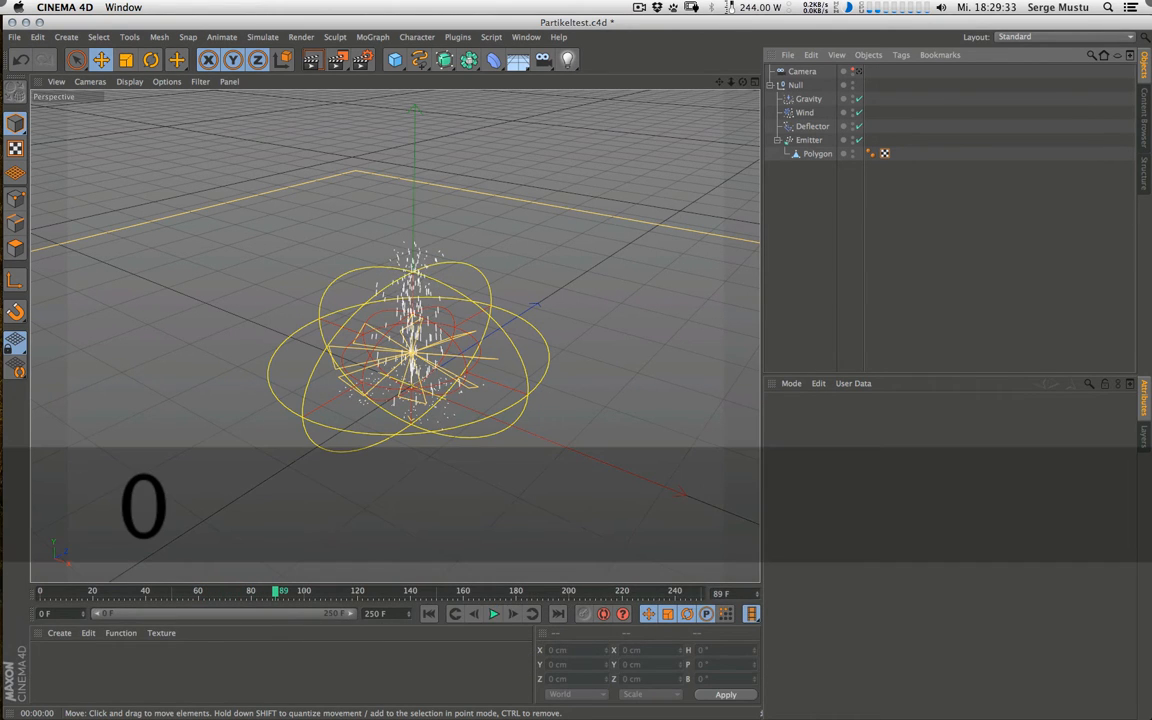
pyautogui.moveTo(655, 309)
pyautogui.keyDown('alt'); pyautogui.mouseDown()
pyautogui.moveTo(658, 324)
pyautogui.moveTo(664, 304)
pyautogui.mouseUp(); pyautogui.keyUp('alt')
pyautogui.press('0')
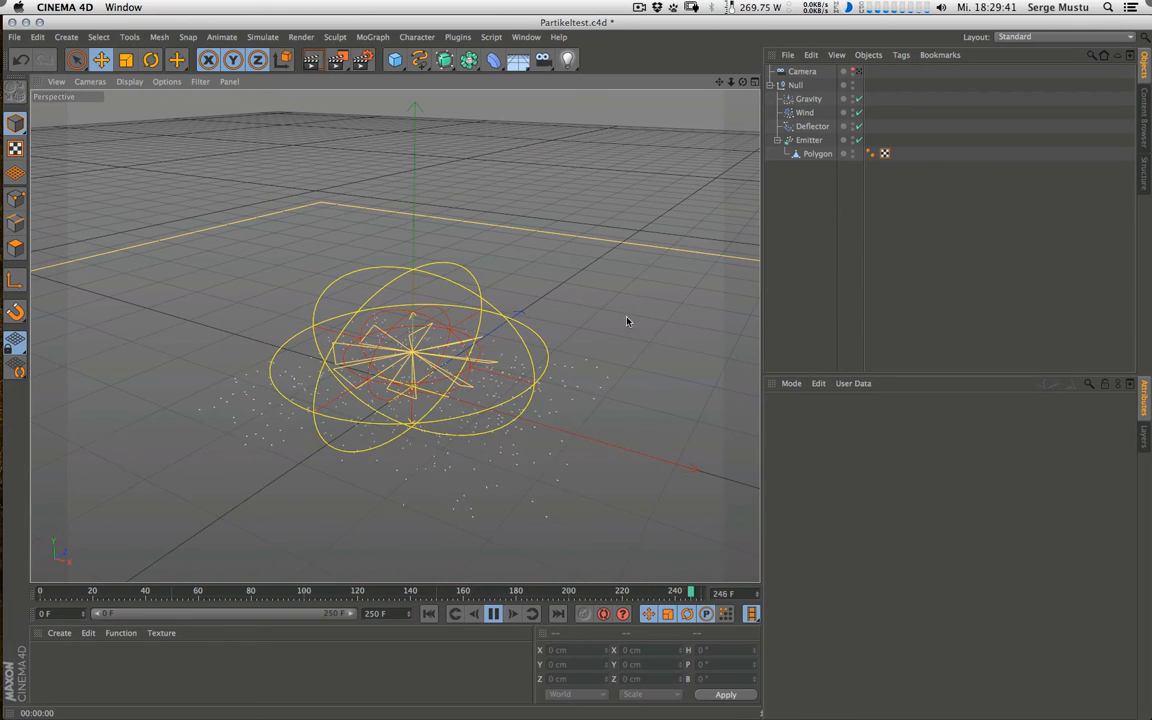
pyautogui.press('0')
# Step: Switch to QuickTime Player and play Plexus Particles.mov from the start to examine the finished plexus animation
pyautogui.press('super+Tab')
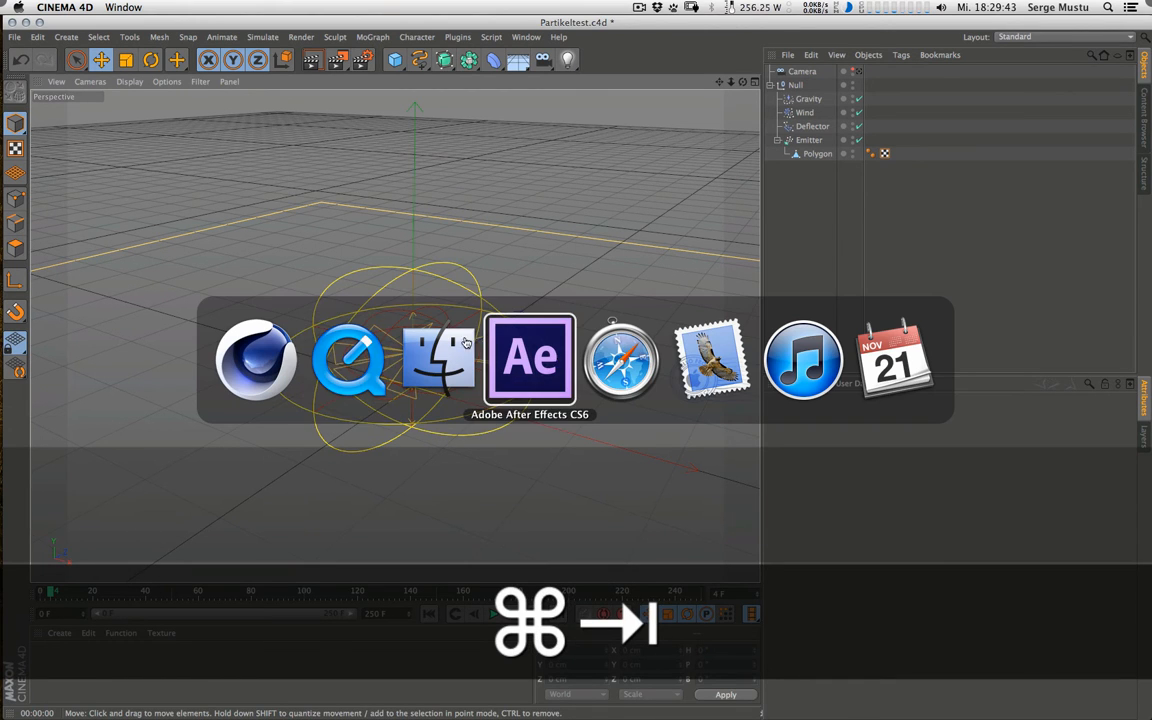
pyautogui.click(350, 358)
pyautogui.click(494, 550)
pyautogui.click(549, 552)
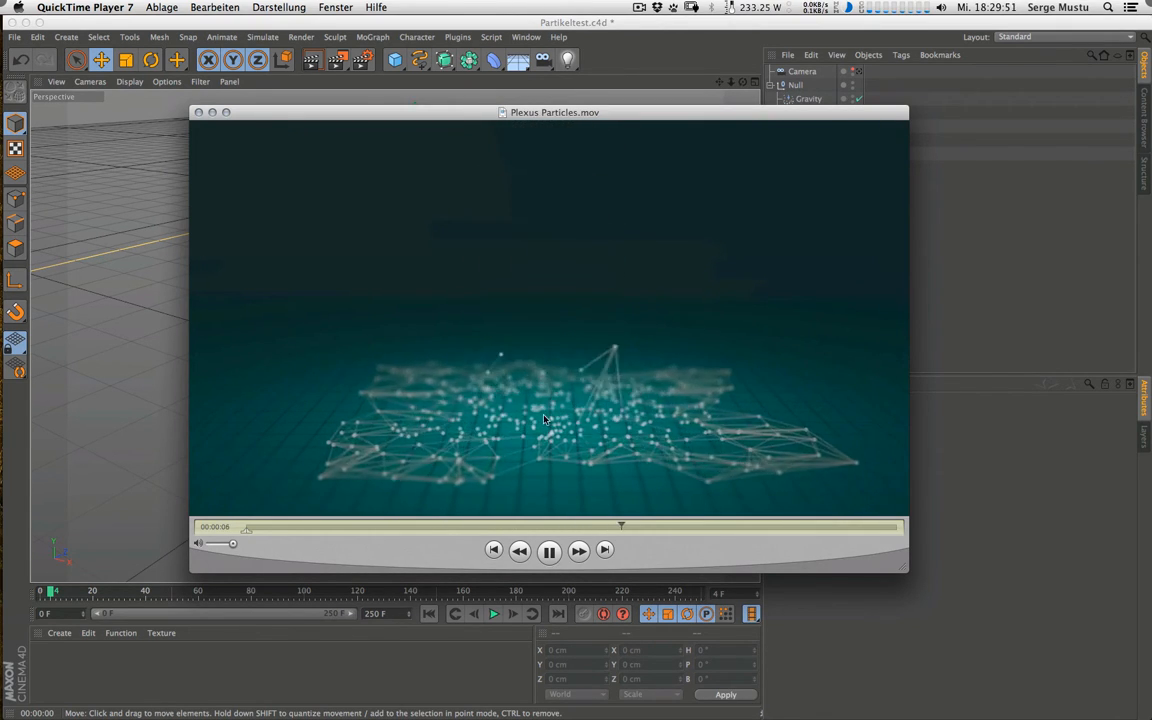
pyautogui.click(549, 552)
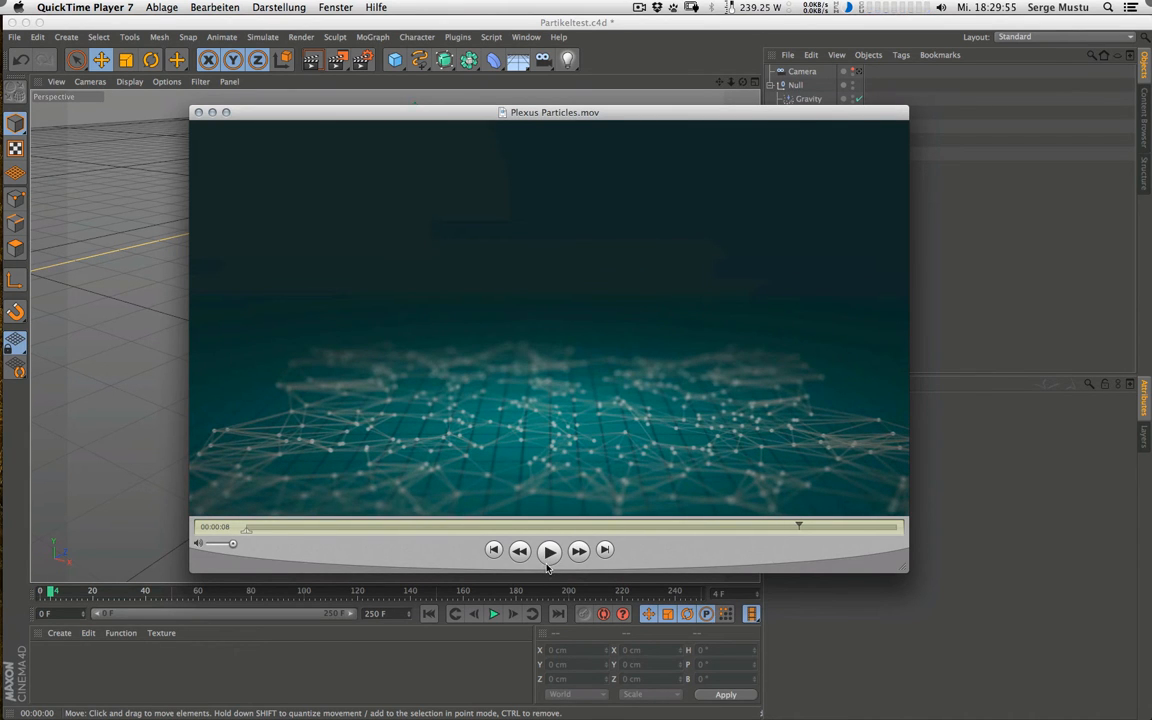
# Step: Return to Cinema 4D, play the Partikeltest.c4d particle animation again and select the Polygon under its Emitter
pyautogui.press('super+Tab')
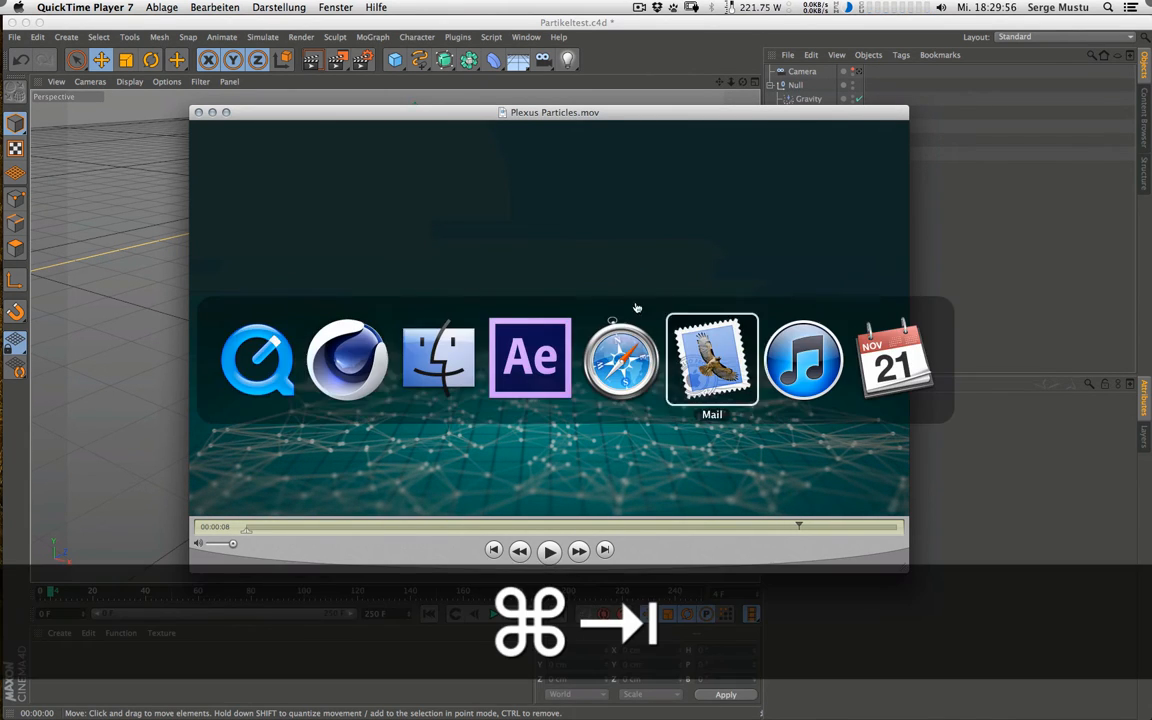
pyautogui.click(351, 392)
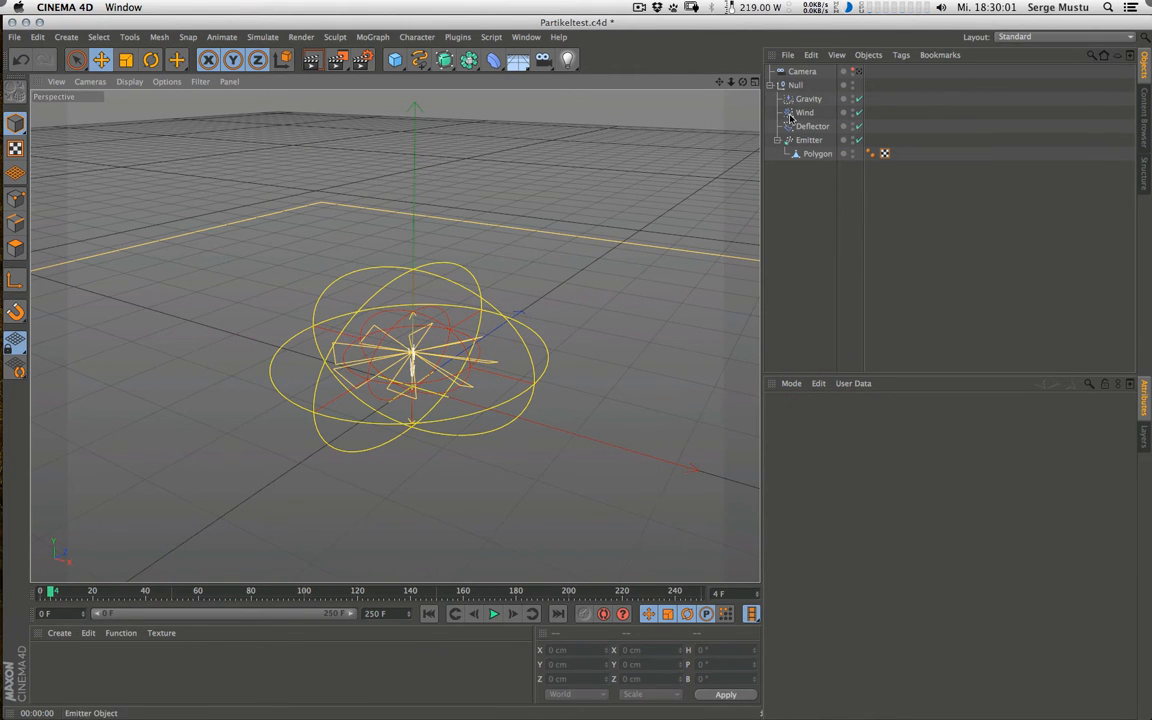
pyautogui.press('super+0')
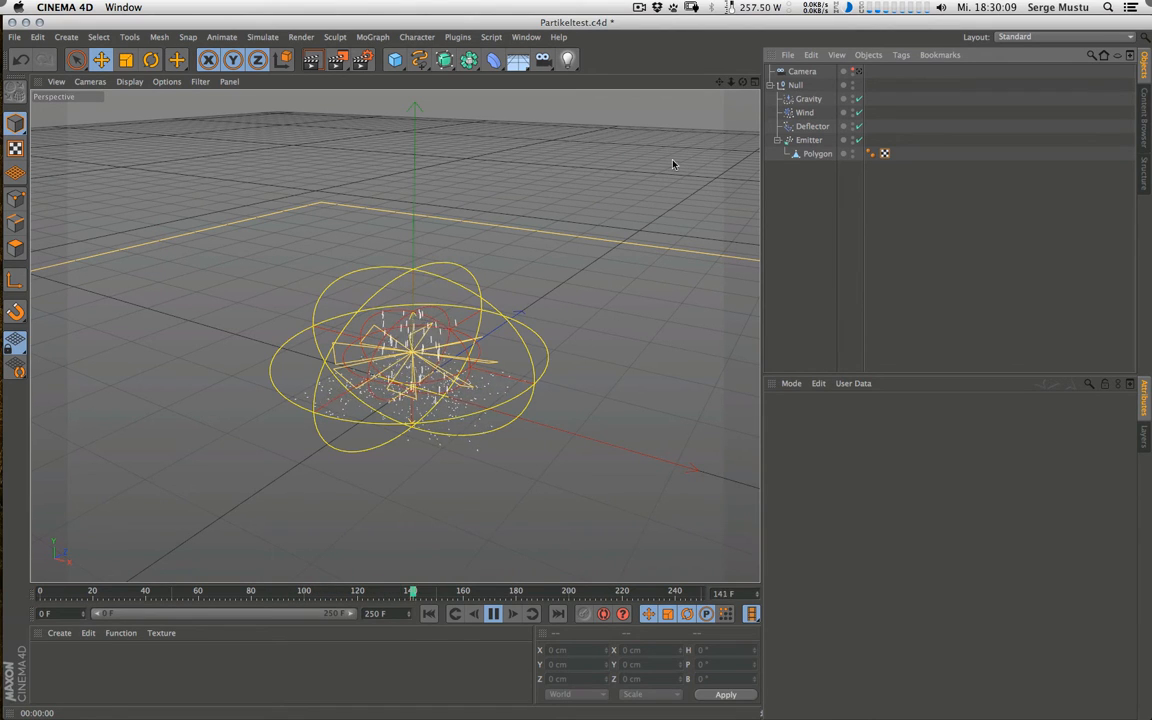
pyautogui.press('super+0')
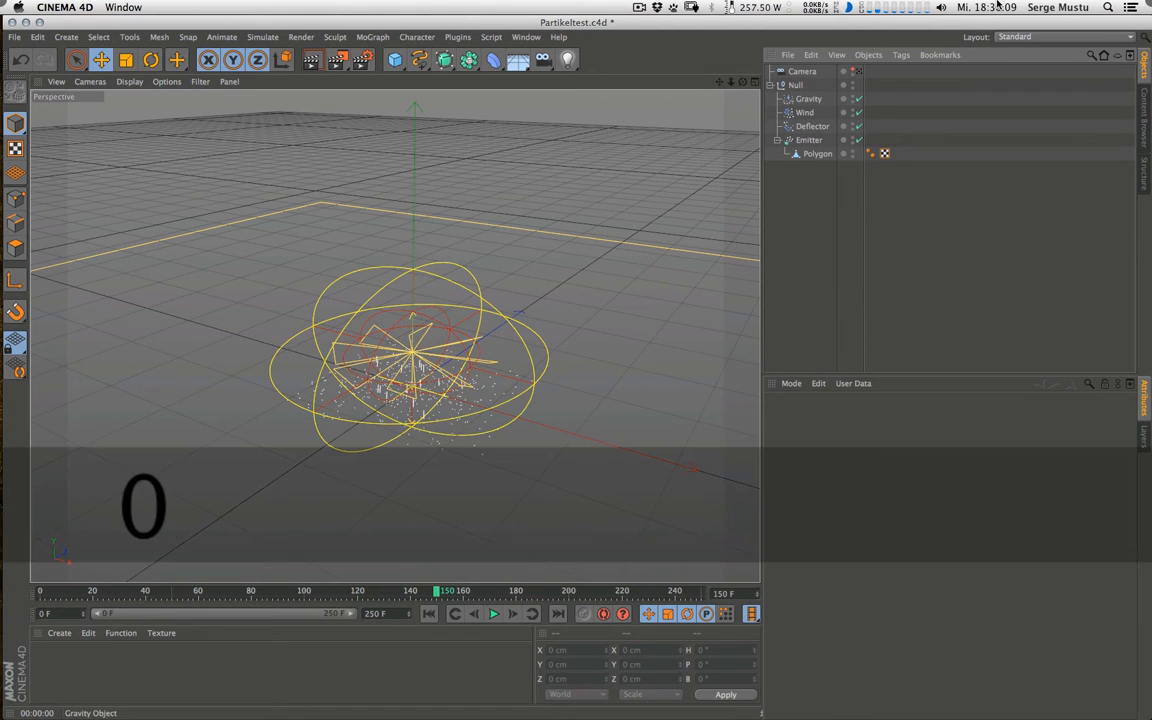
pyautogui.click(818, 155)
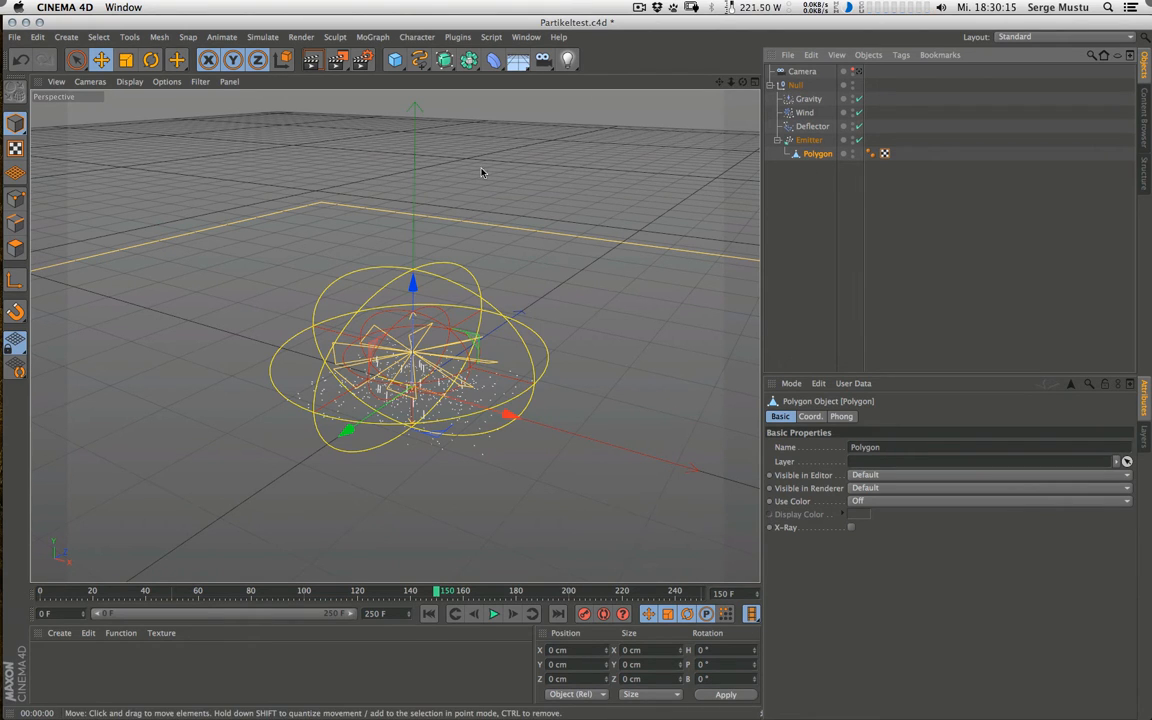
# Step: Switch to the Untitled 3 project and scrub its timeline to frame 46 to examine the emitted particles
pyautogui.click(526, 37)
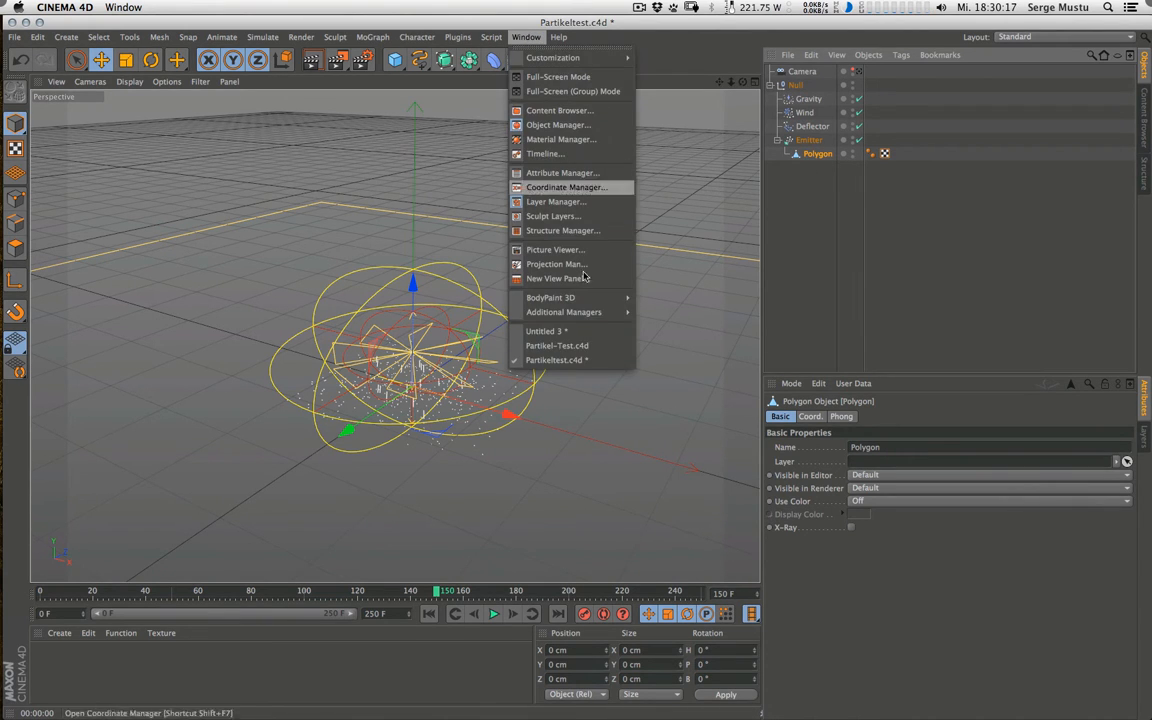
pyautogui.click(566, 333)
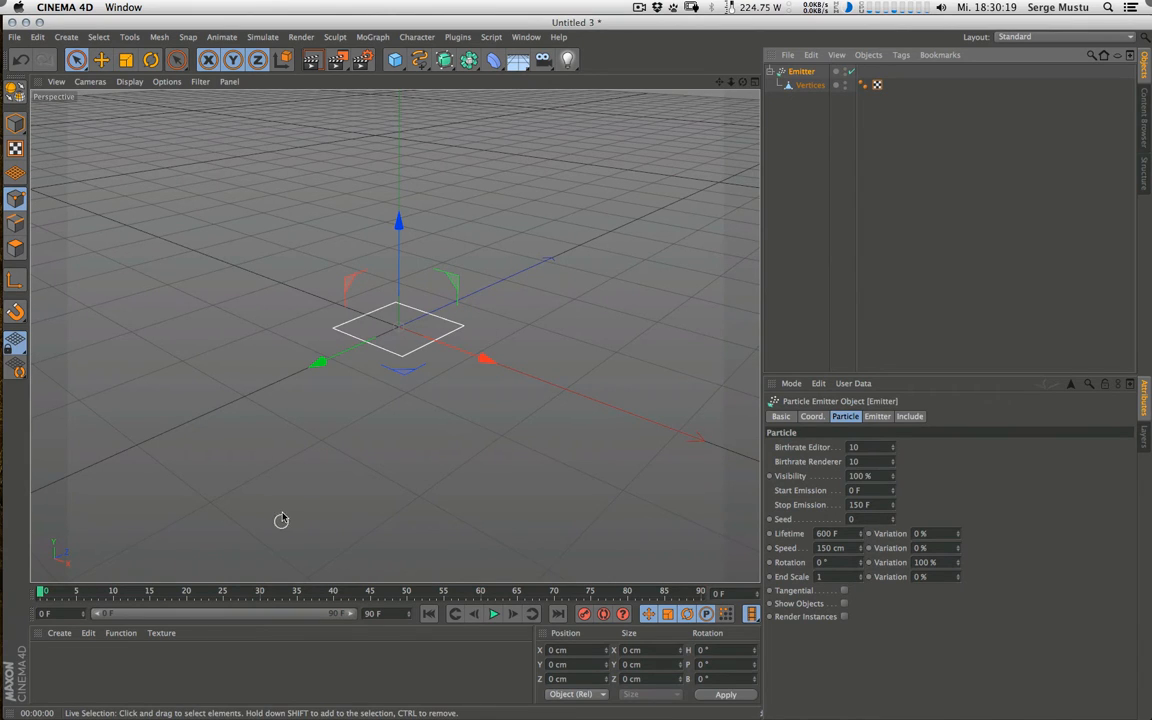
pyautogui.press('F8')
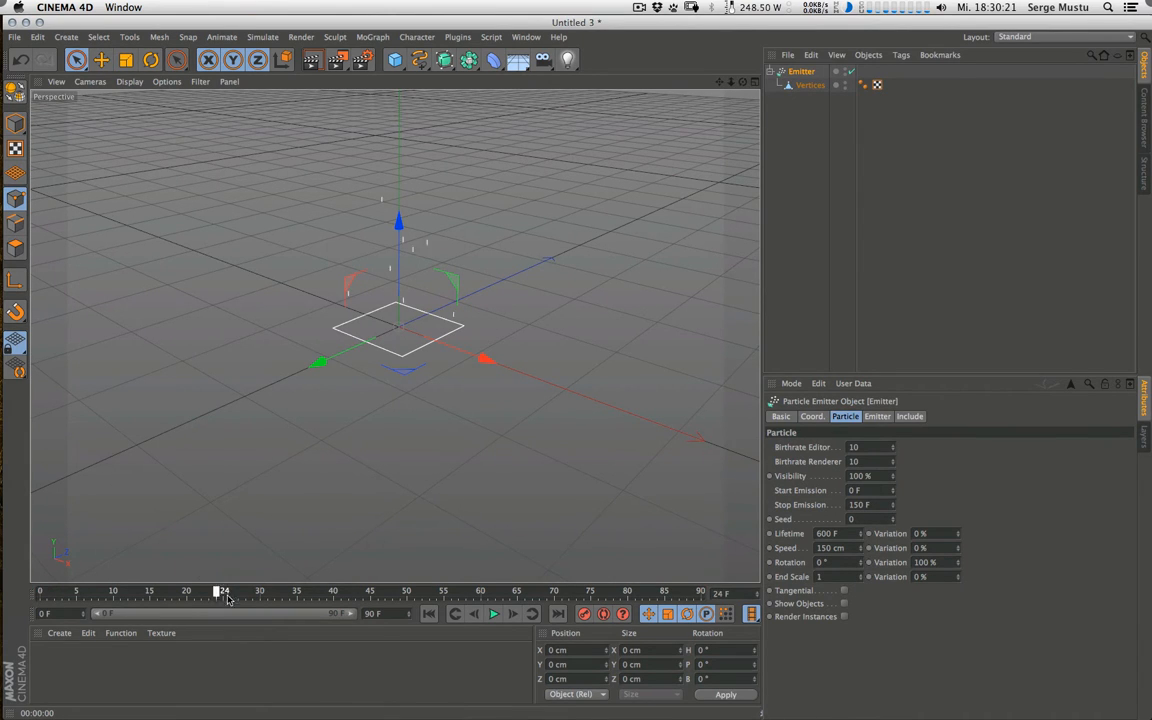
# Step: Switch to the Partikeltest.c4d project and start exporting its particles as a Plexus OBJ Sequence
pyautogui.click(526, 37)
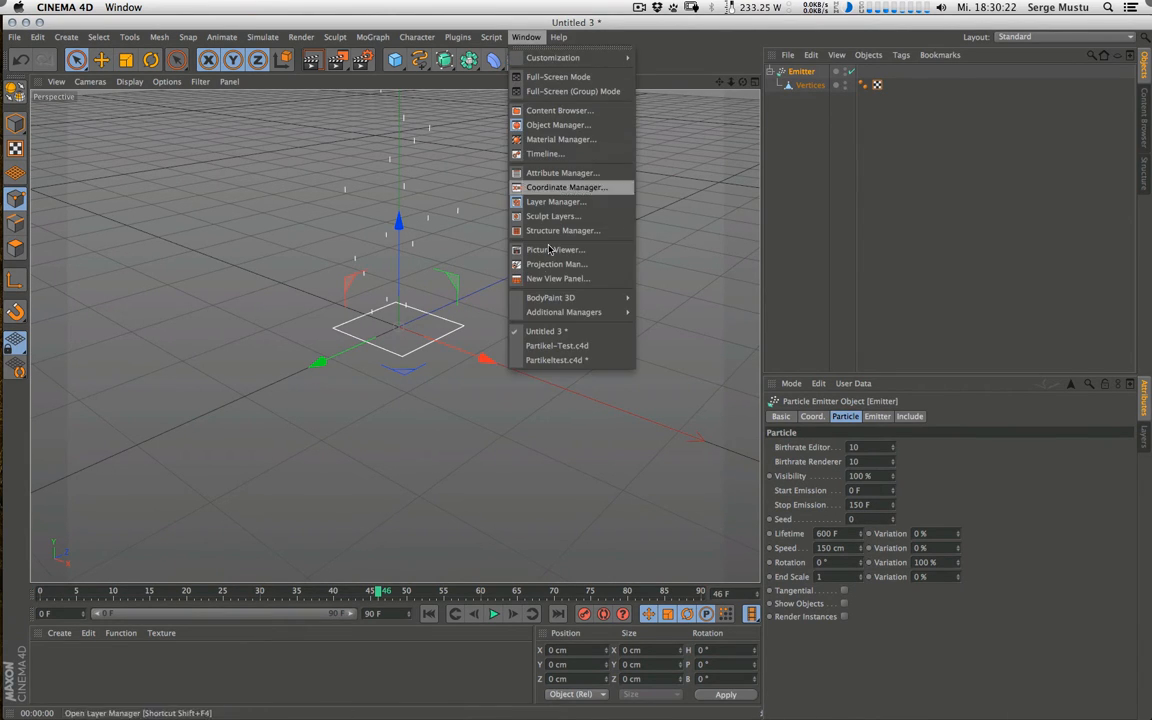
pyautogui.click(575, 361)
pyautogui.hotkey('ctrl', 'Tab')
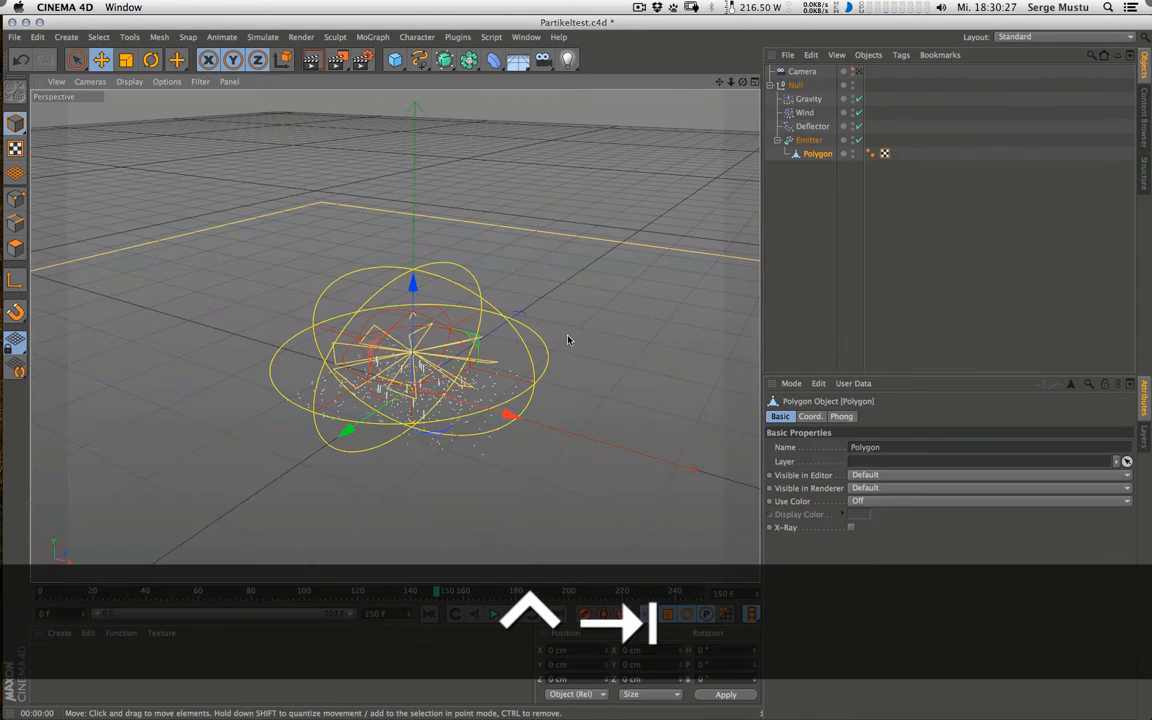
pyautogui.click(22, 40)
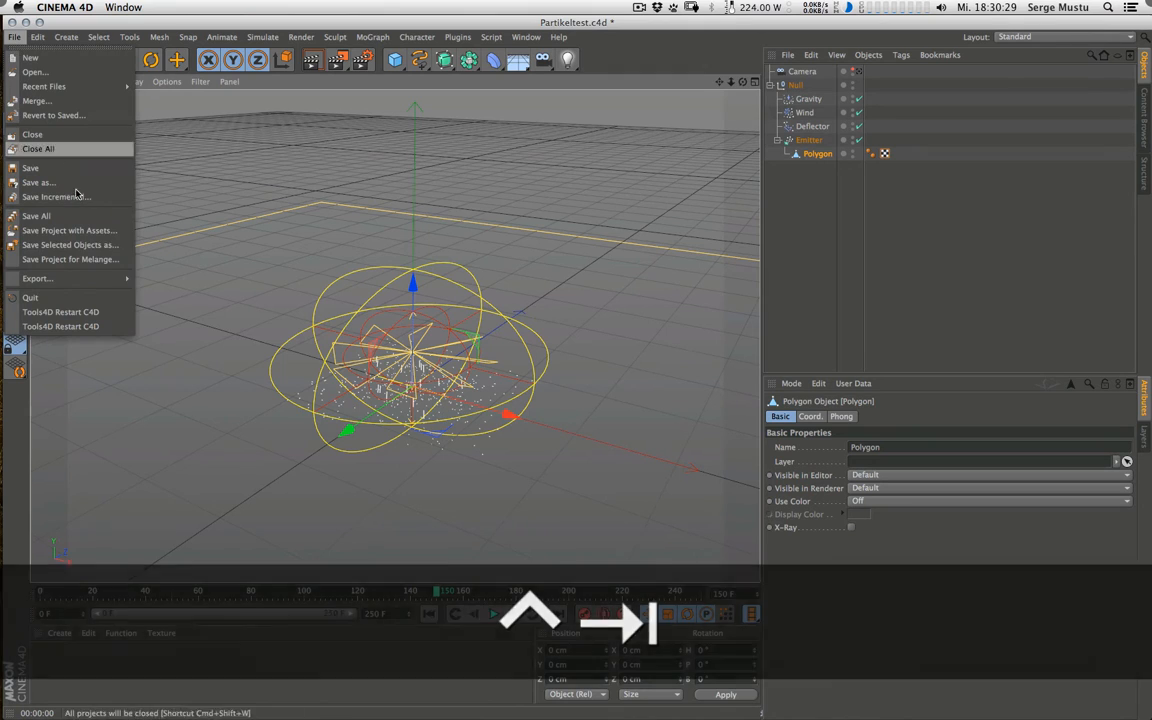
pyautogui.moveTo(60, 278)
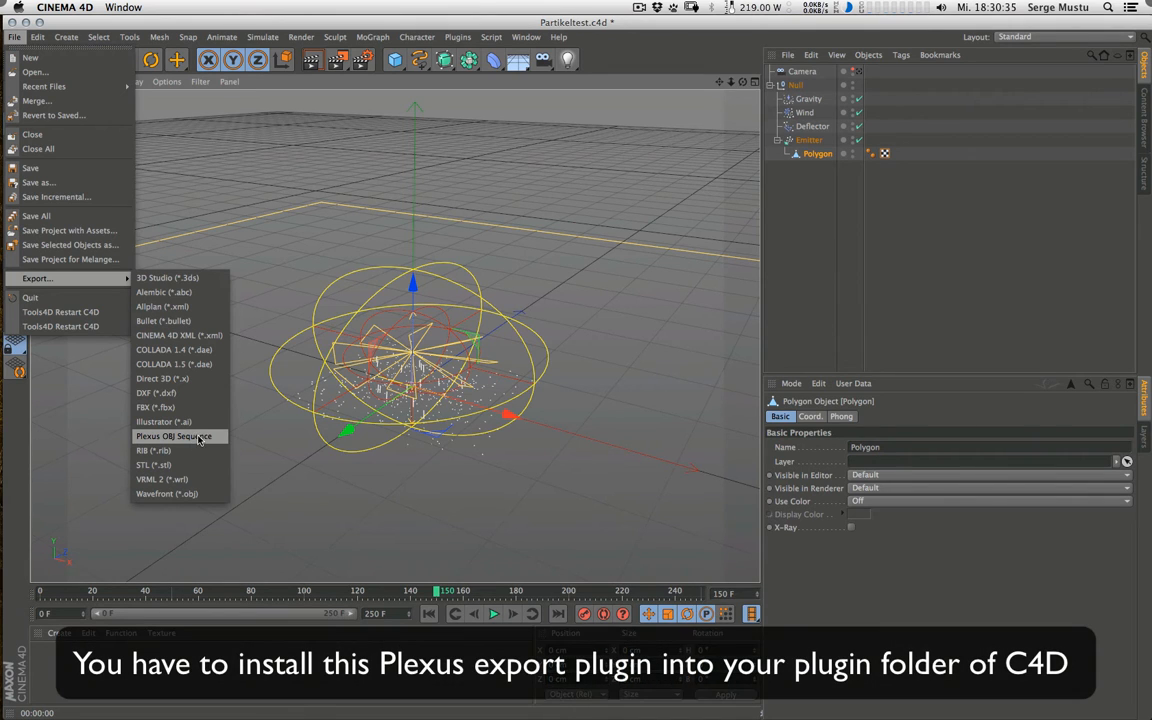
pyautogui.click(202, 437)
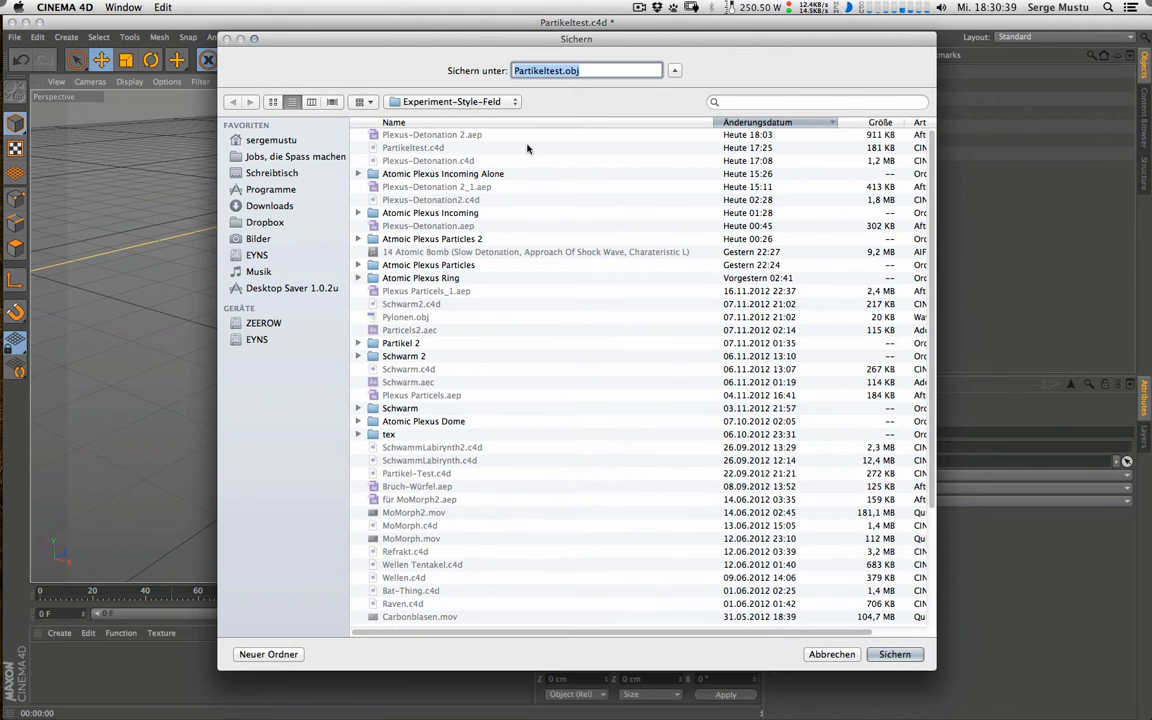
# Step: Create a new folder named Particles in Experiment-Style-Feld and save the OBJ sequence there as Partikeltest.obj
pyautogui.click(290, 654)
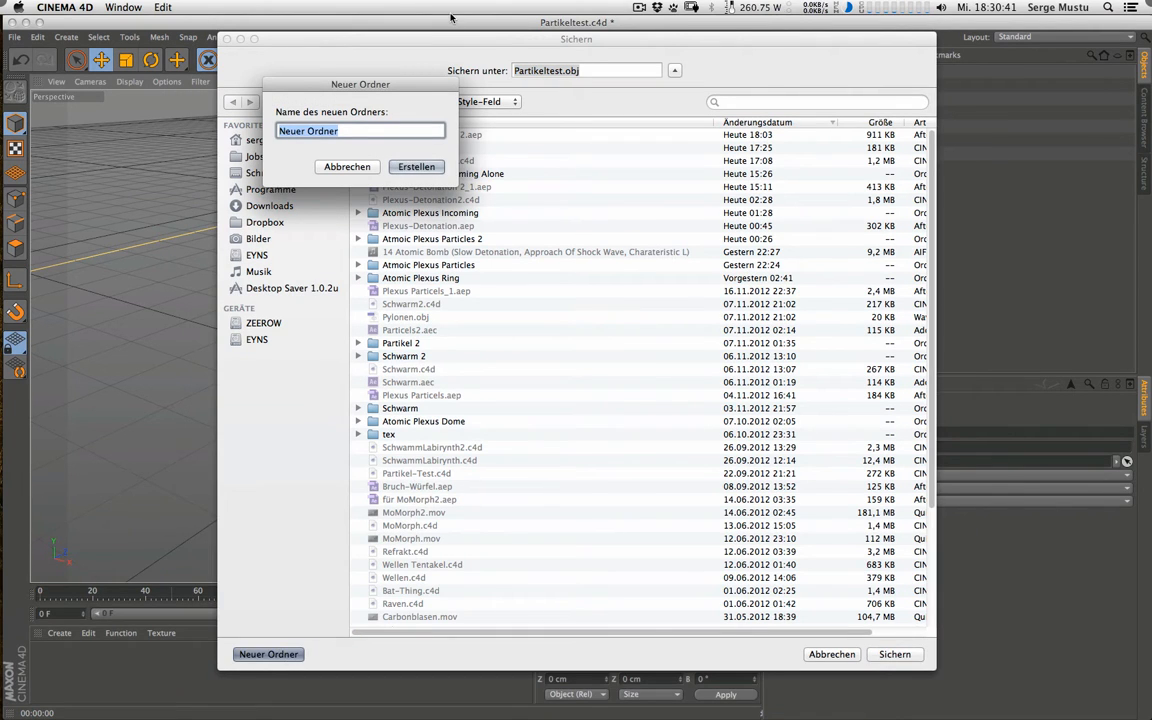
pyautogui.write('Particle')
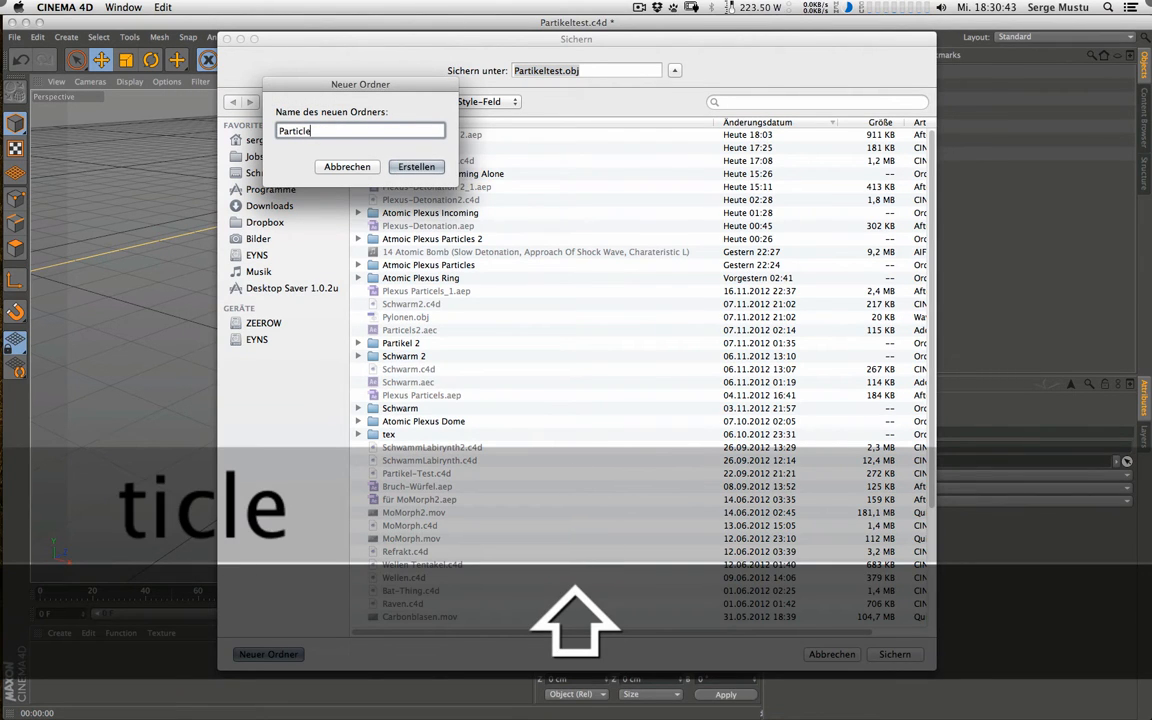
pyautogui.write('s')
pyautogui.press('Return')
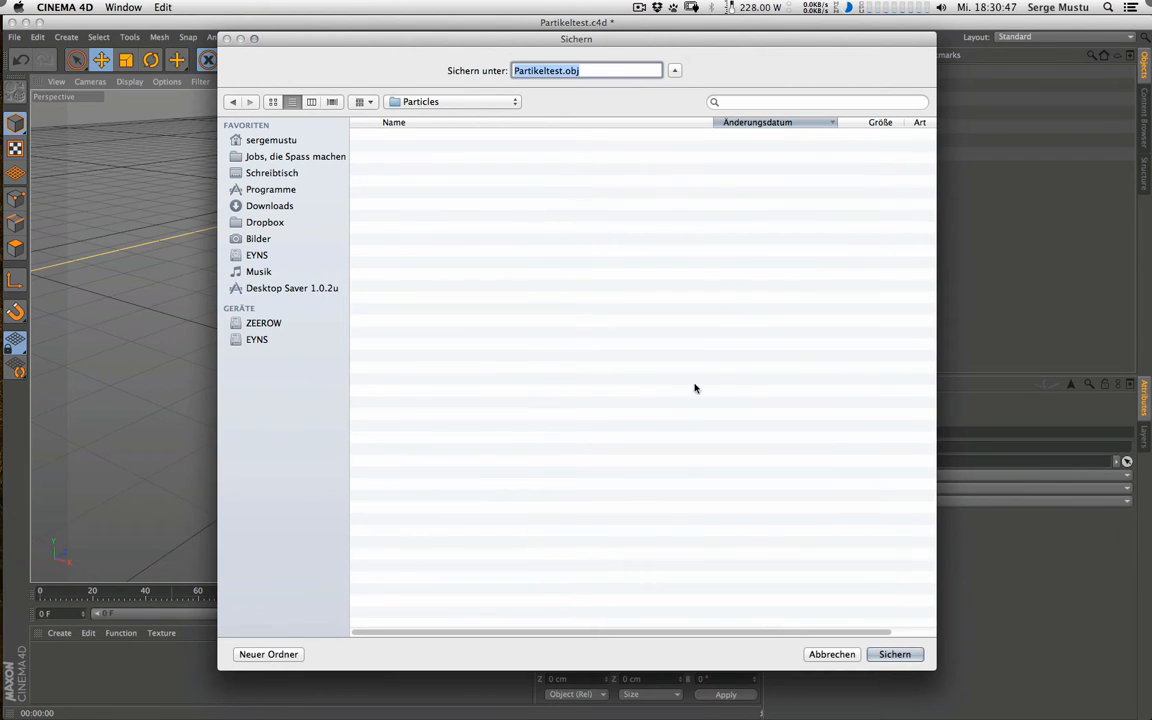
pyautogui.click(899, 655)
pyautogui.click(899, 655)
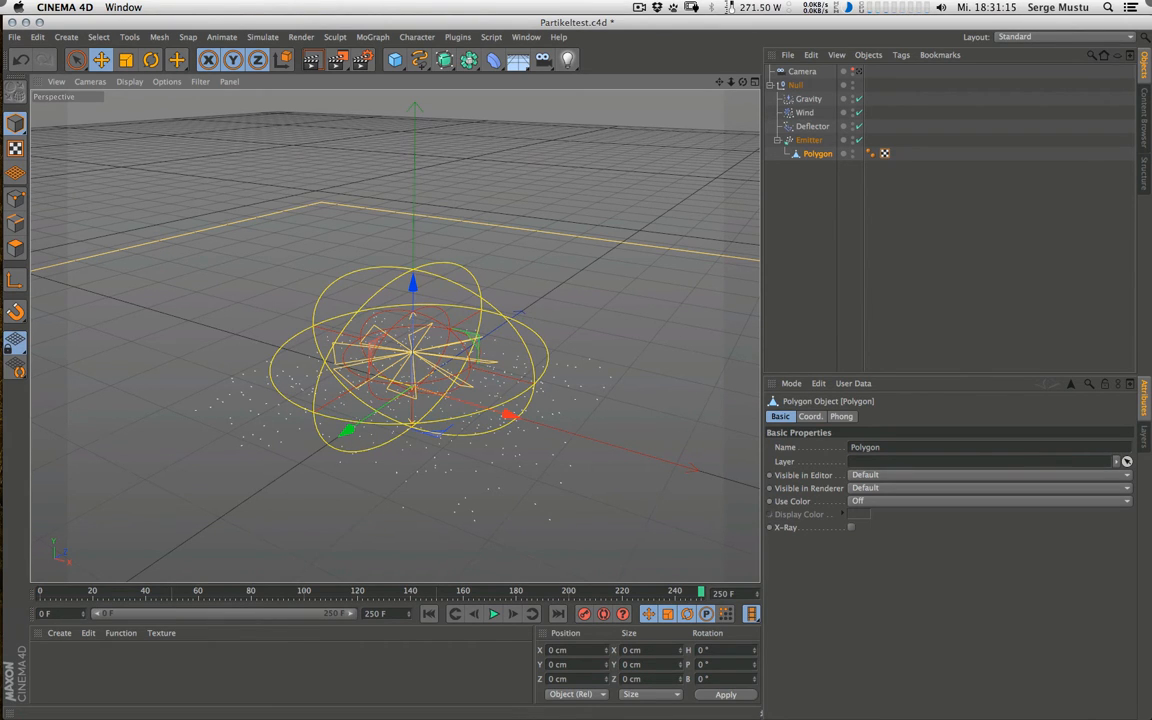
# Step: Switch to Finder and examine the exported OBJ files in the Particles folder
pyautogui.press('super+Tab')
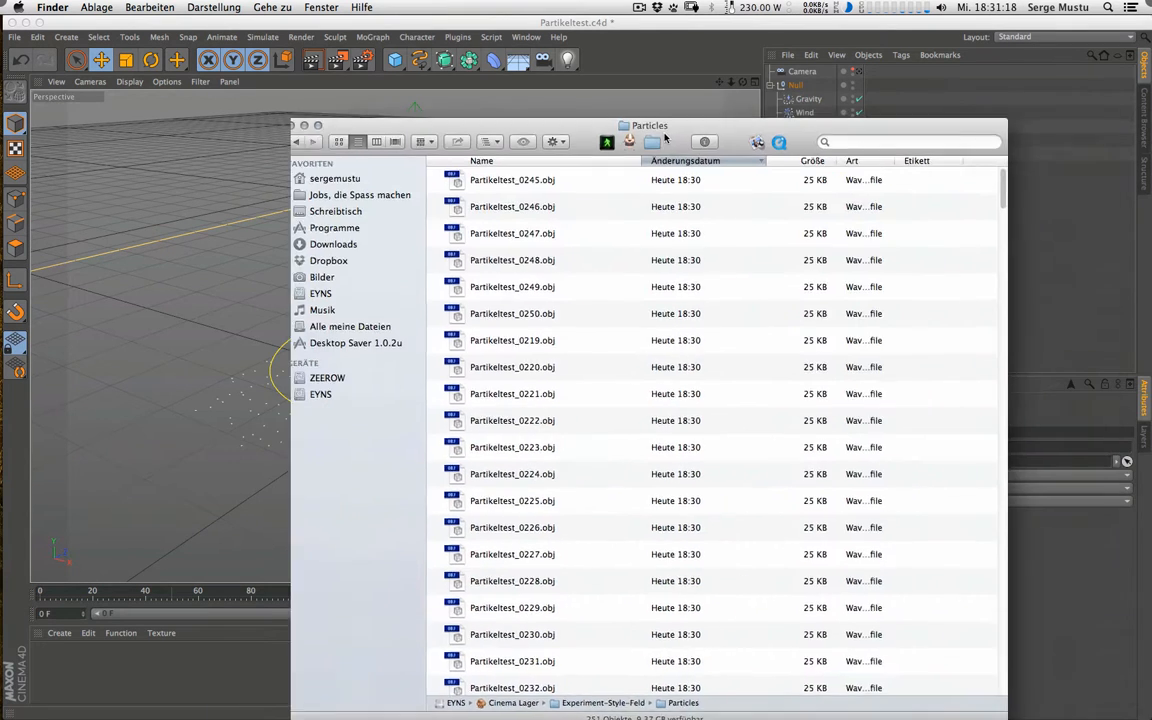
pyautogui.moveTo(667, 136); pyautogui.dragTo(570, 68)
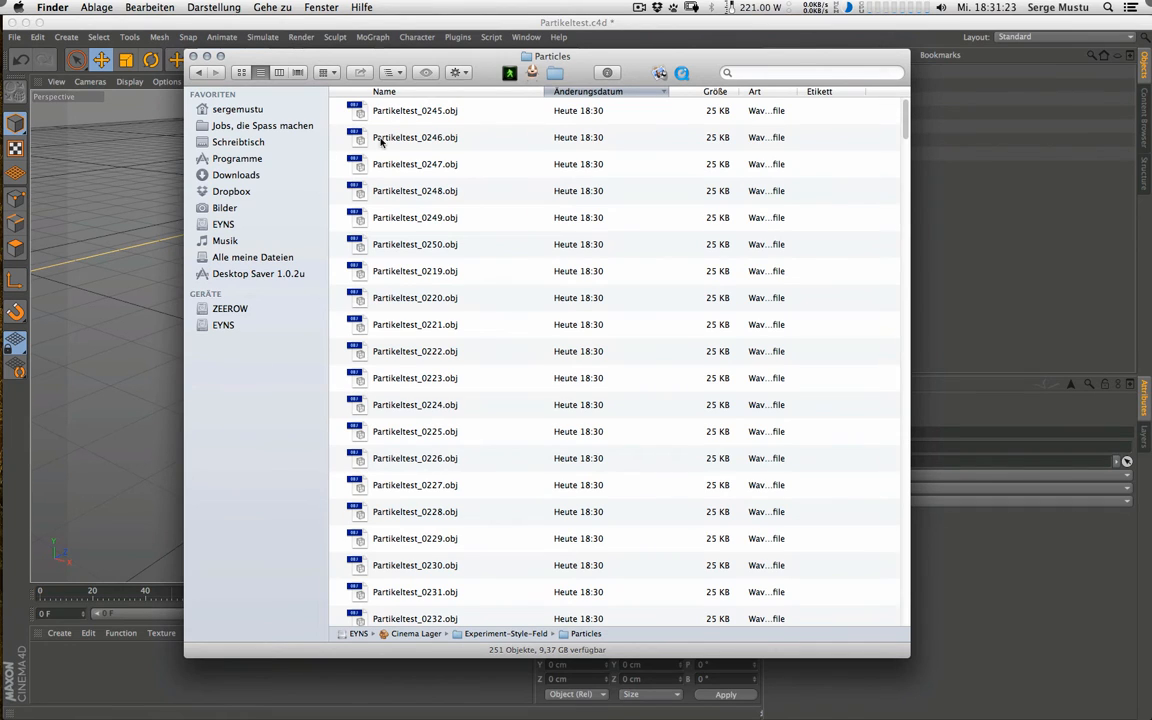
pyautogui.click(358, 166)
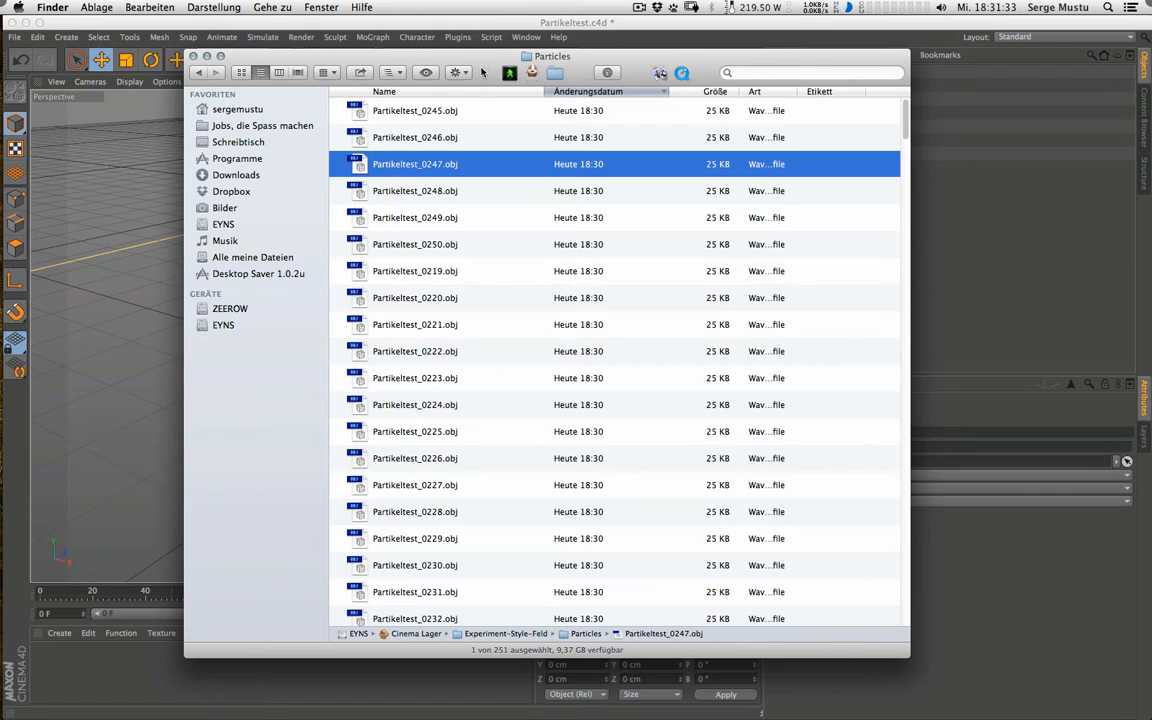
# Step: Switch to After Effects and create the 960 x 540 px composition Comp 1 at 25 fps with a one-minute duration
pyautogui.press('super+Tab')
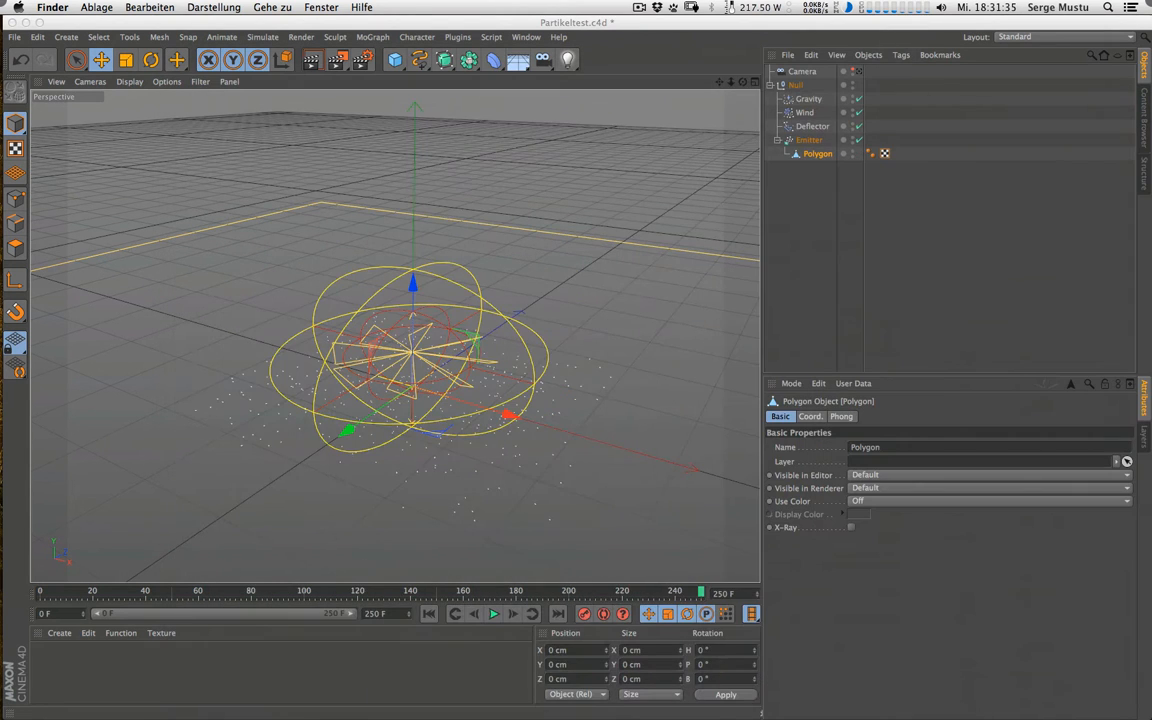
pyautogui.press('super+Tab')
pyautogui.press('super+Tab')
pyautogui.press('super+Tab')
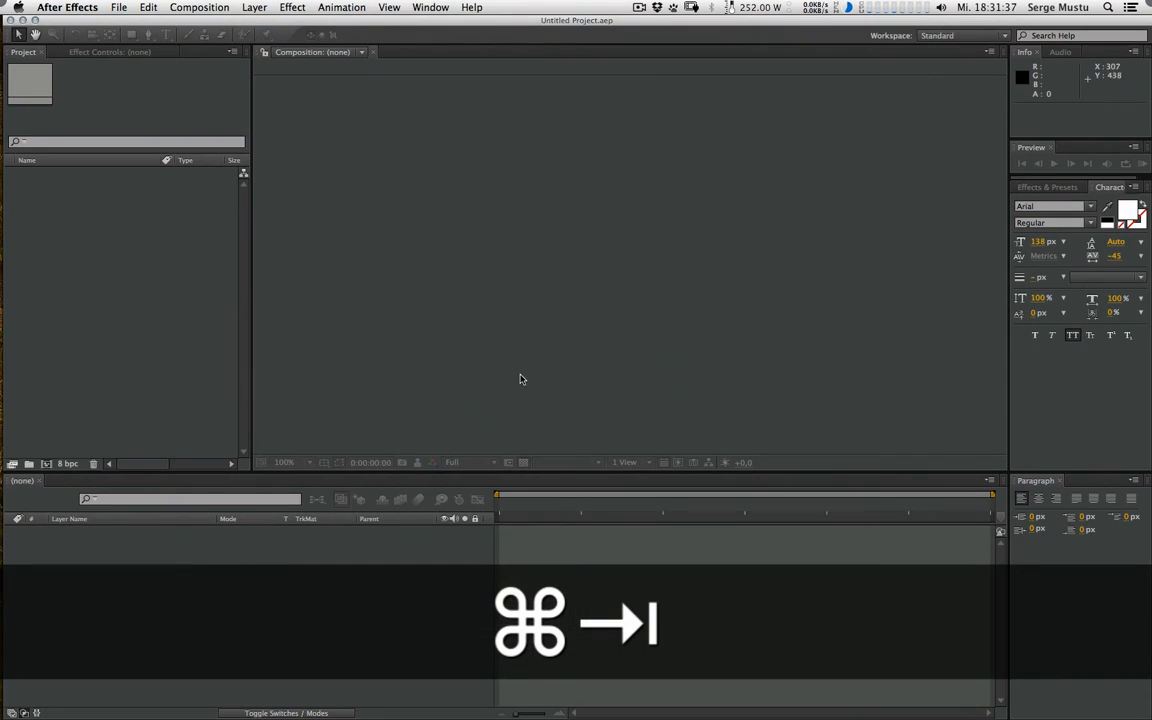
pyautogui.press('super+n')
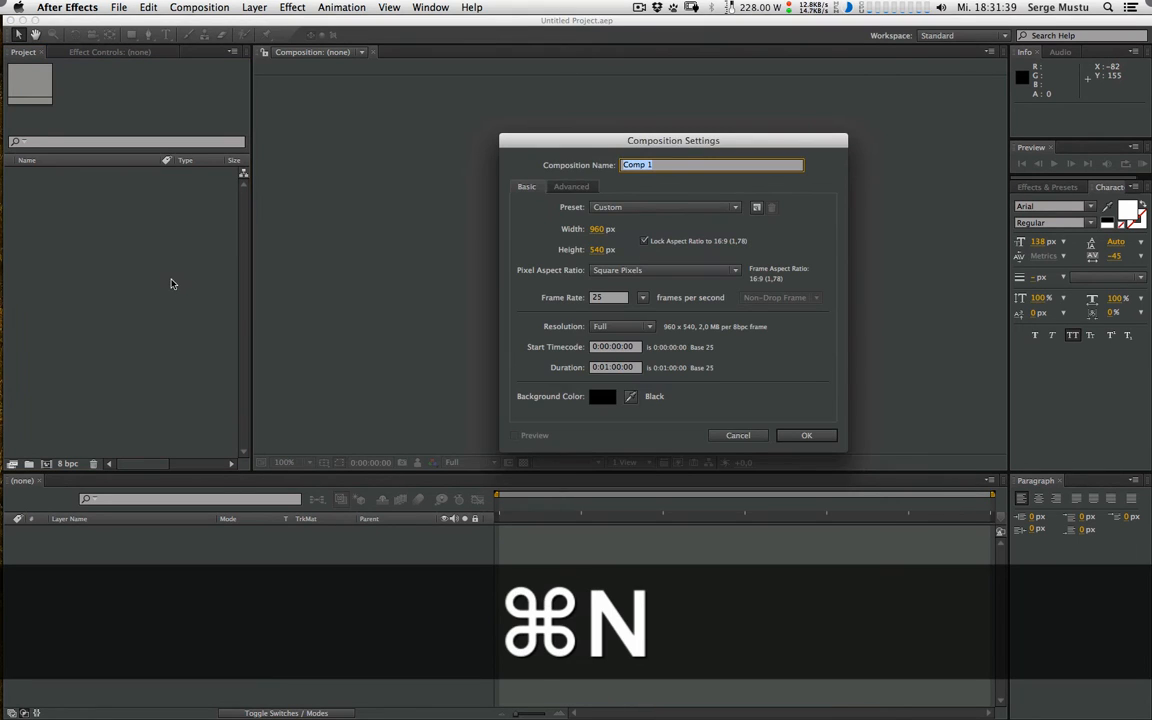
pyautogui.click(795, 437)
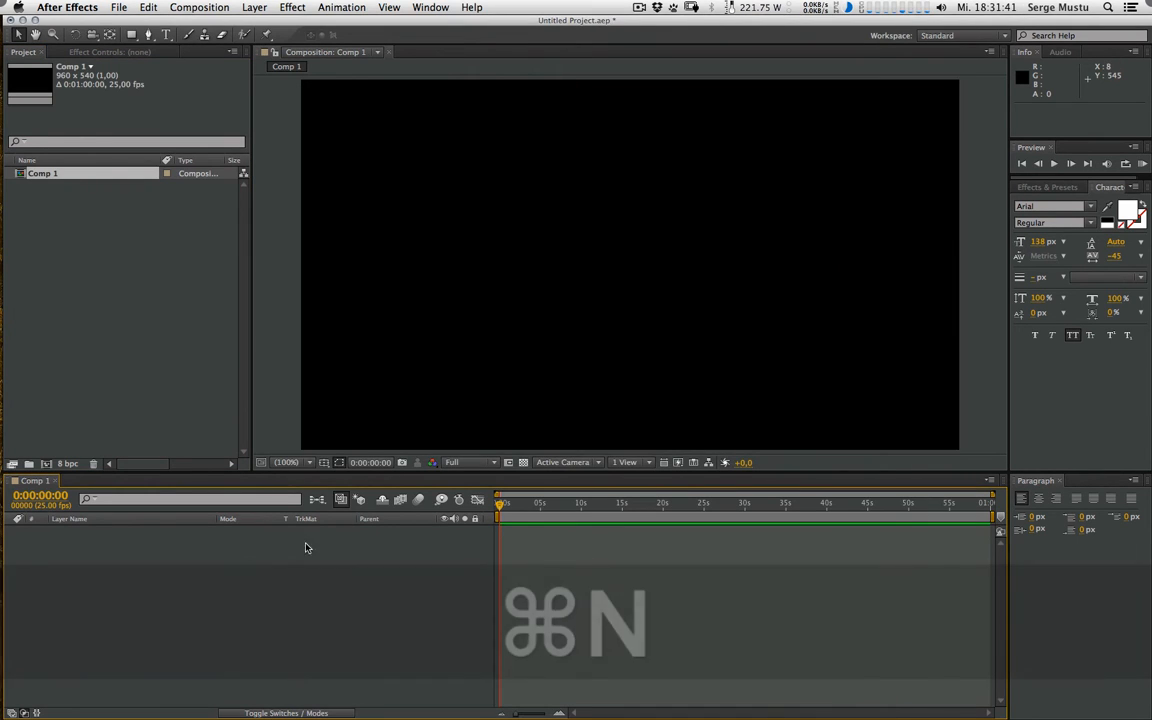
# Step: Add a composition-sized solid layer named Plexus Particles to Comp 1
pyautogui.press('super+y')
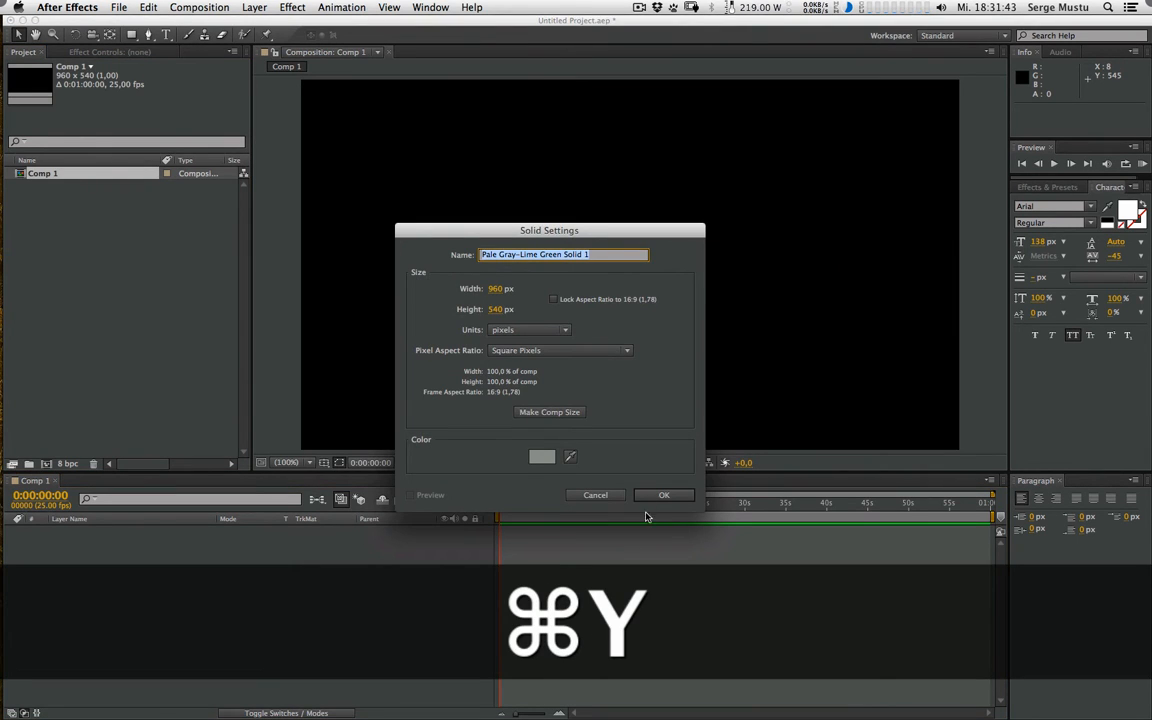
pyautogui.write('Pl')
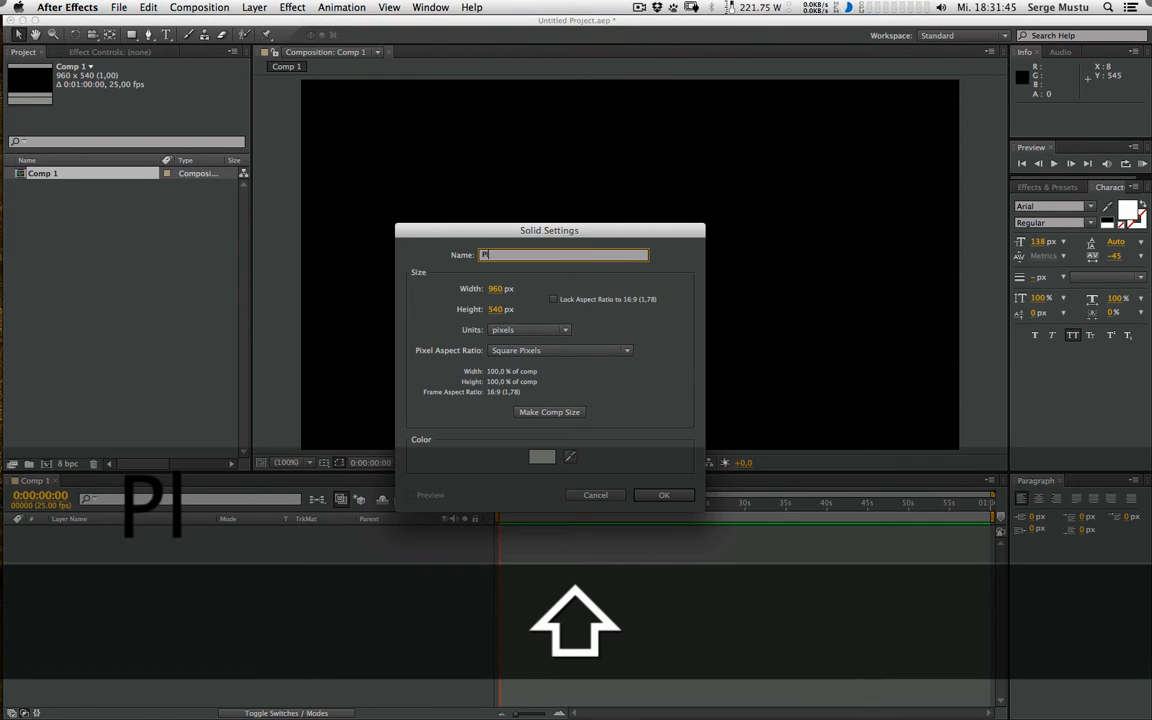
pyautogui.write('exus')
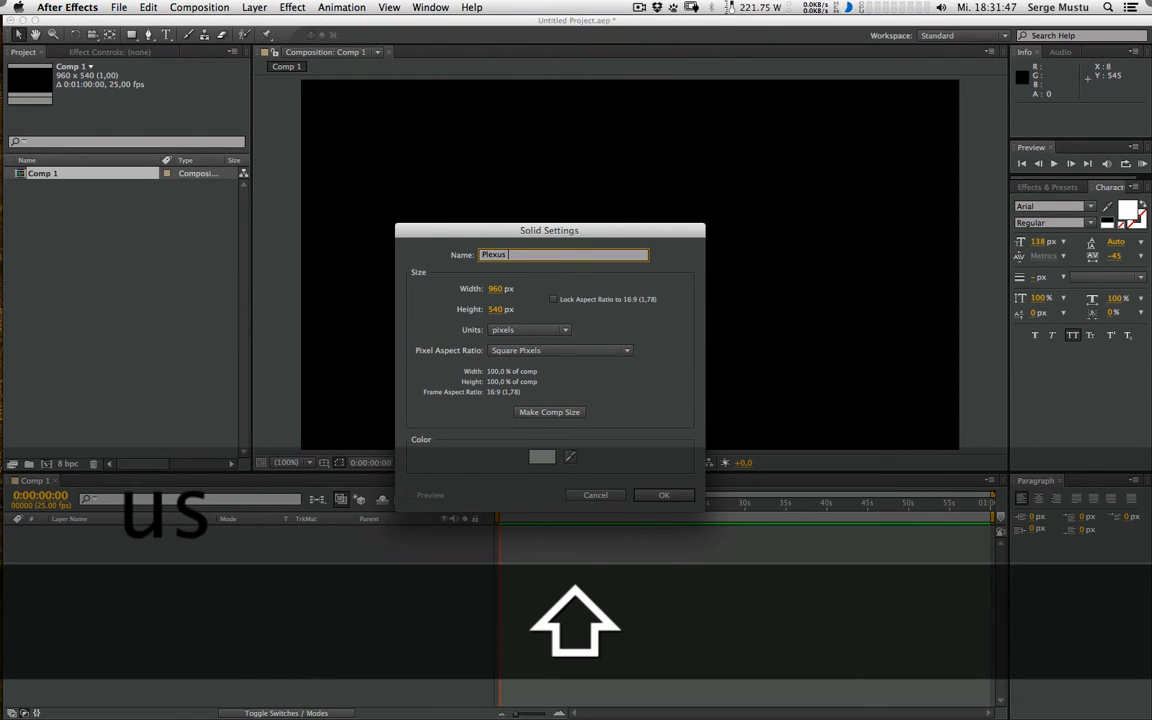
pyautogui.write(' Partic')
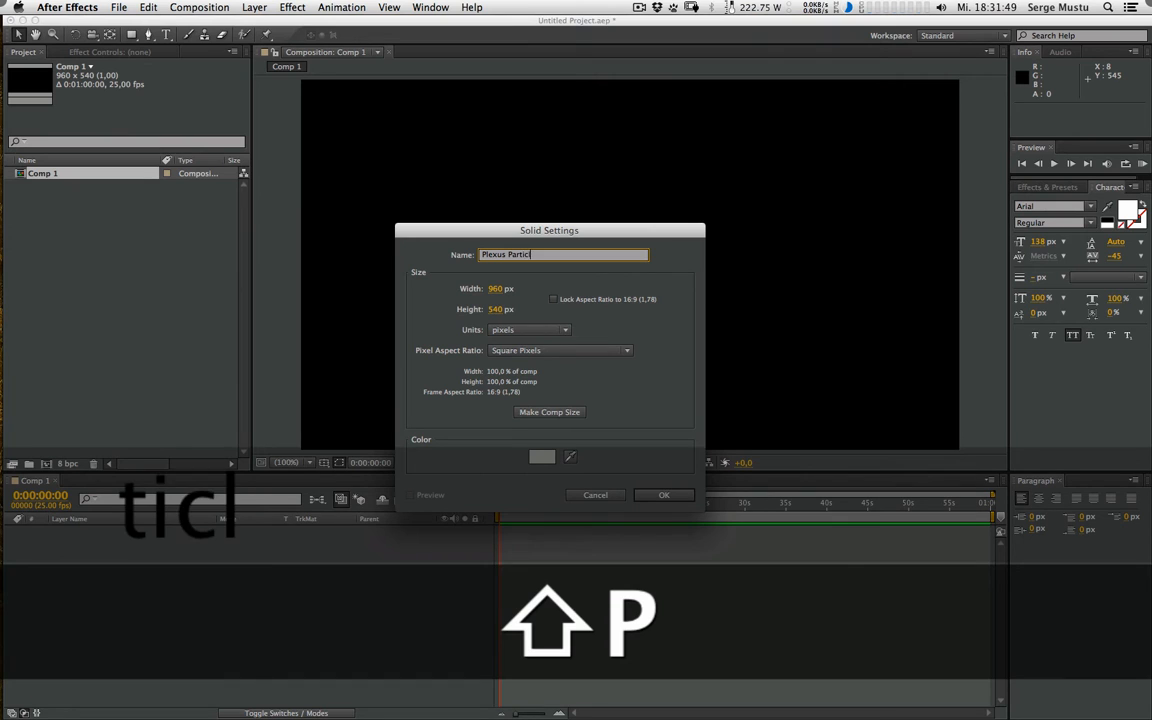
pyautogui.write('les')
pyautogui.press('Return')
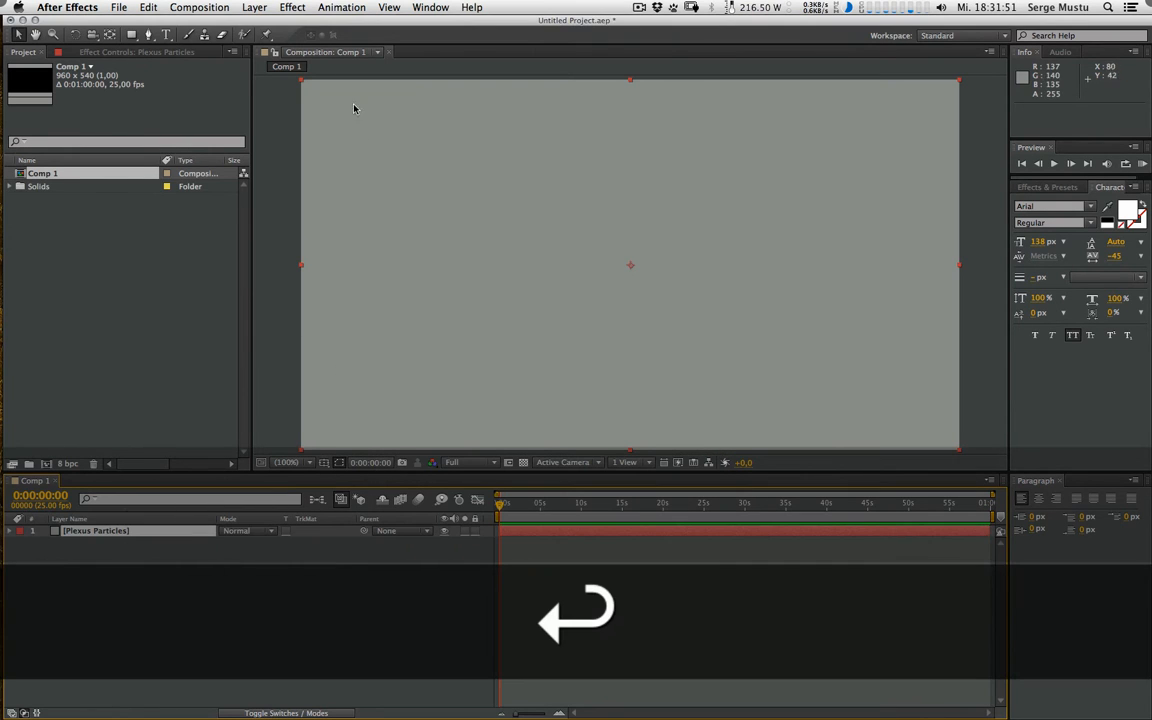
# Step: Apply the Rowbyte Plexus effect to the Plexus Particles layer and add OBJ geometry to it
pyautogui.click(292, 7)
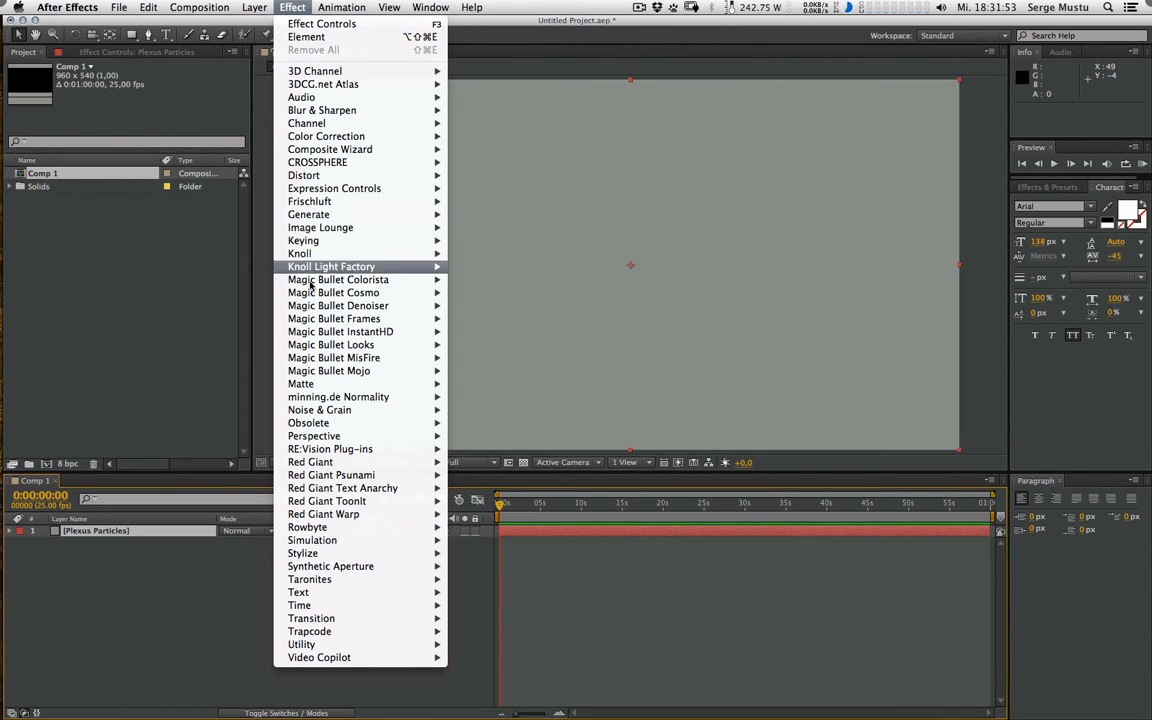
pyautogui.moveTo(322, 424)
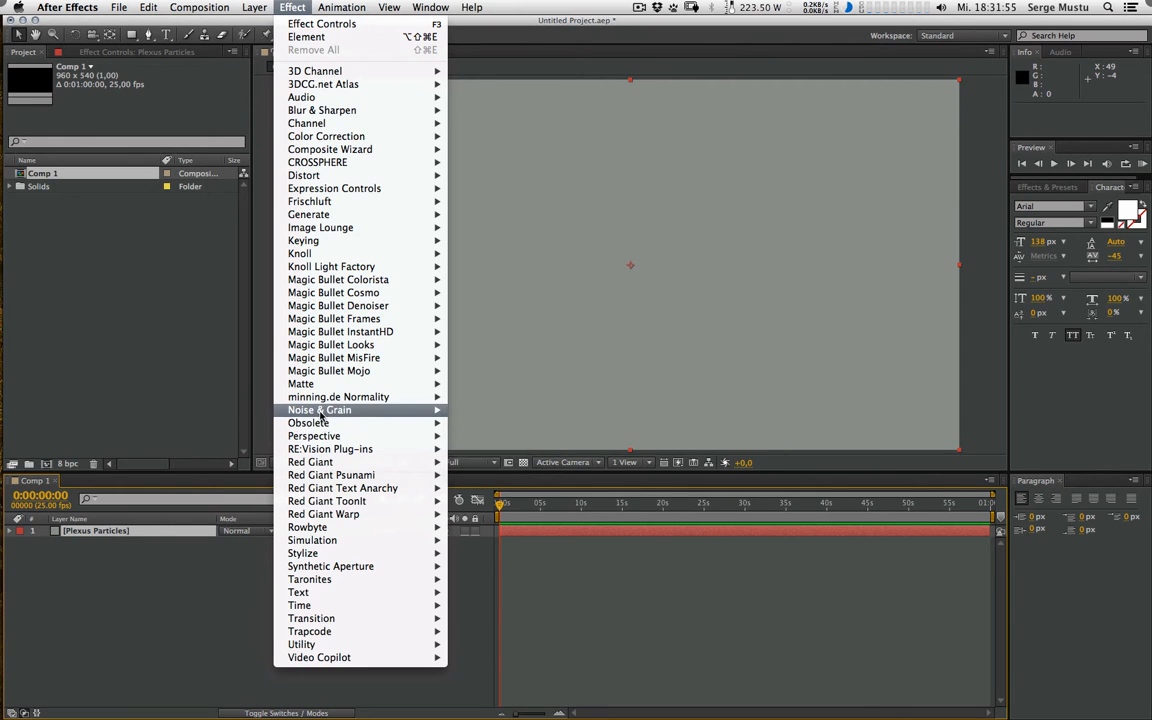
pyautogui.moveTo(418, 531)
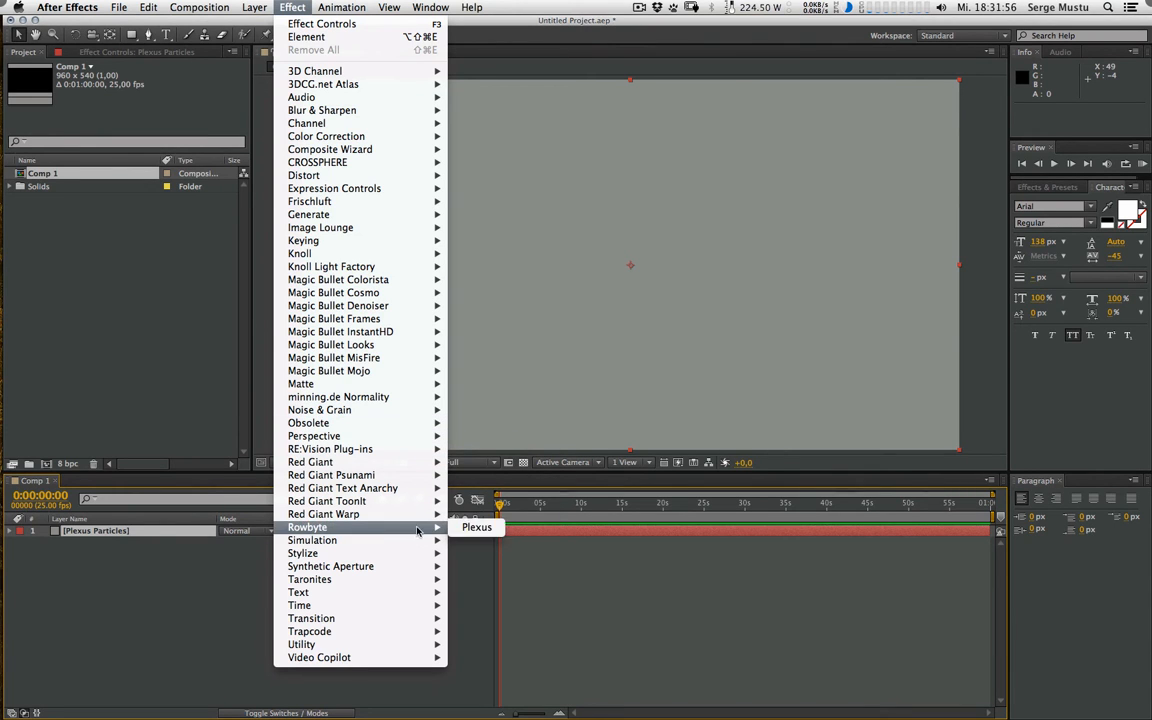
pyautogui.click(476, 527)
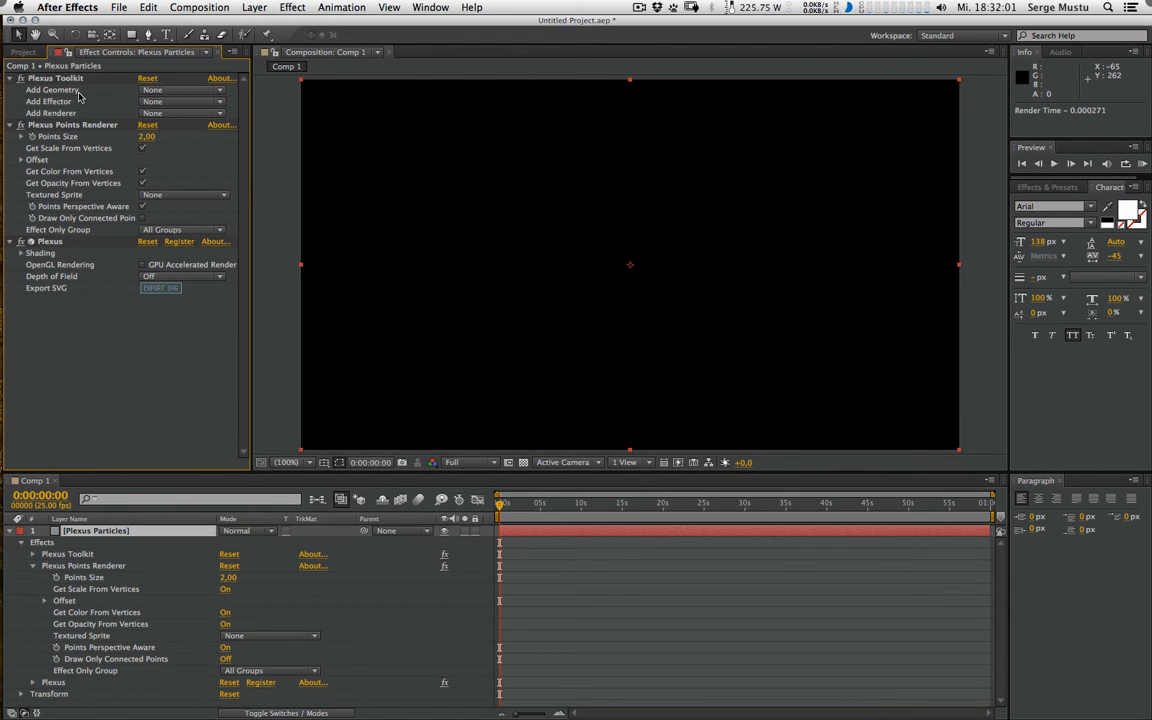
pyautogui.click(158, 89)
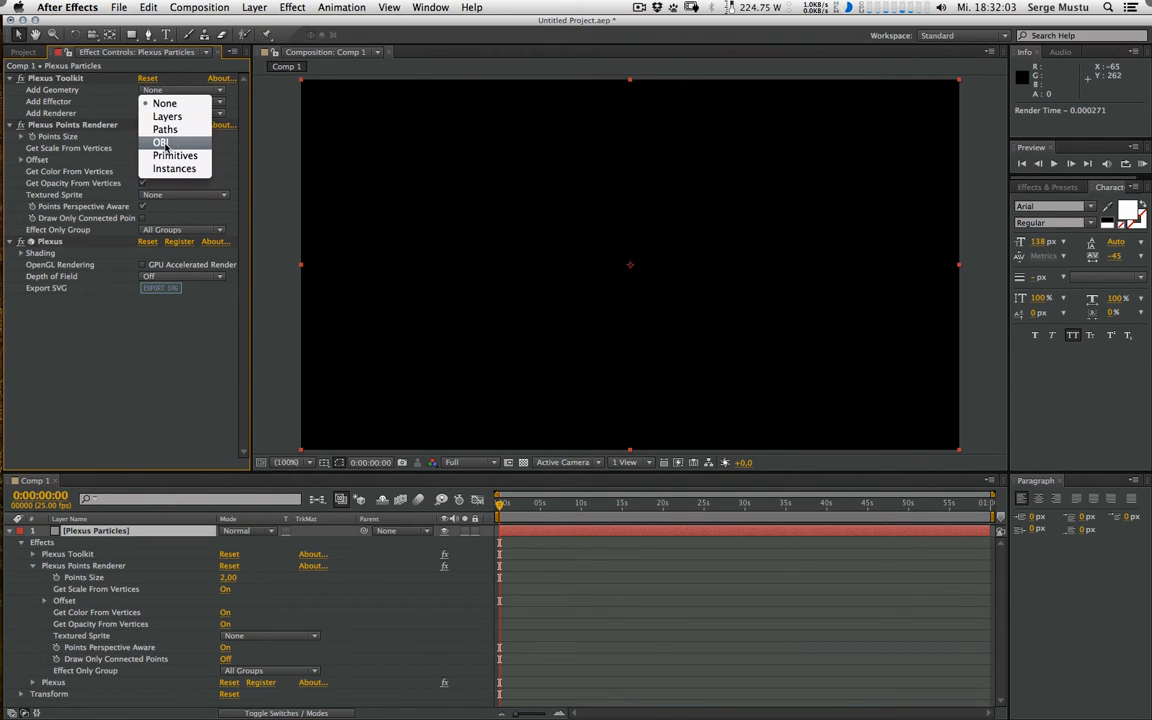
pyautogui.click(163, 144)
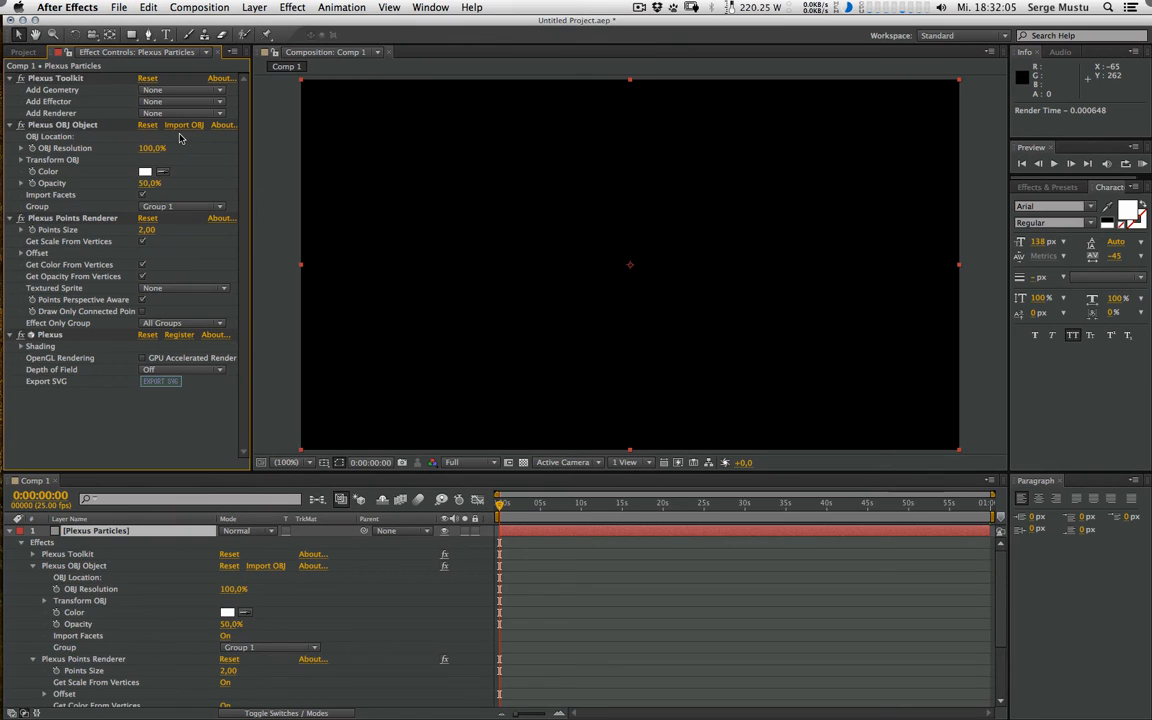
# Step: Import Partikeltest_0245.obj from the Particles folder into the Plexus OBJ Object as an OBJ file sequence
pyautogui.click(185, 125)
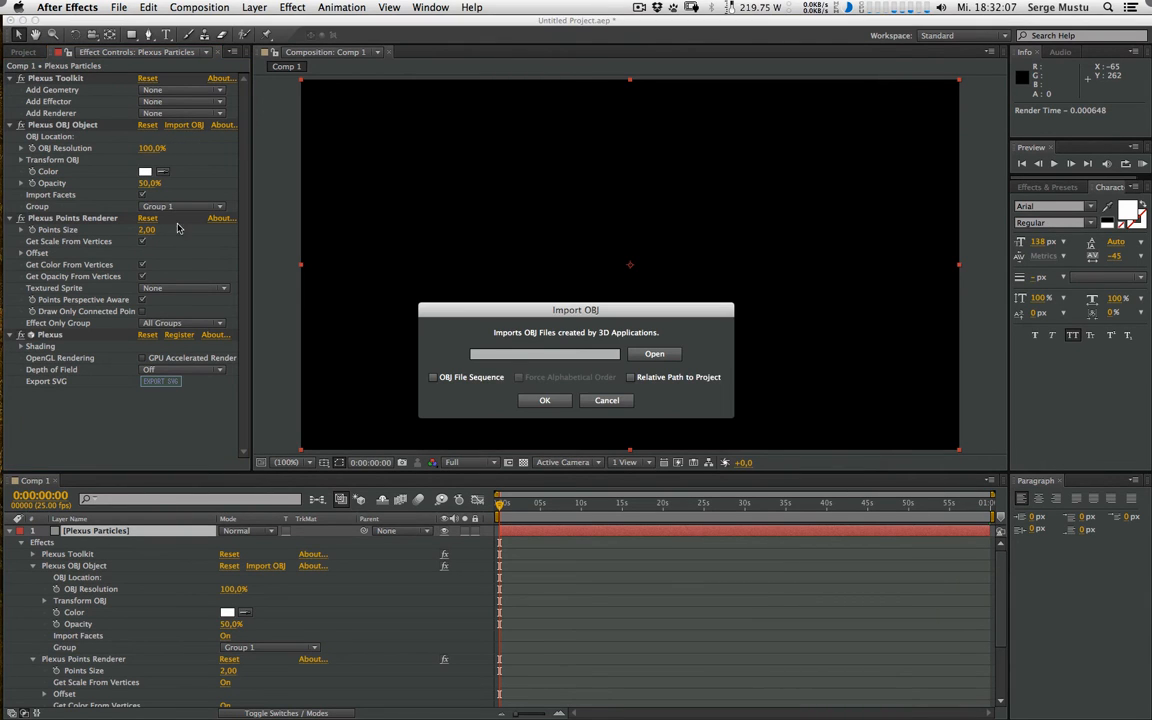
pyautogui.click(654, 353)
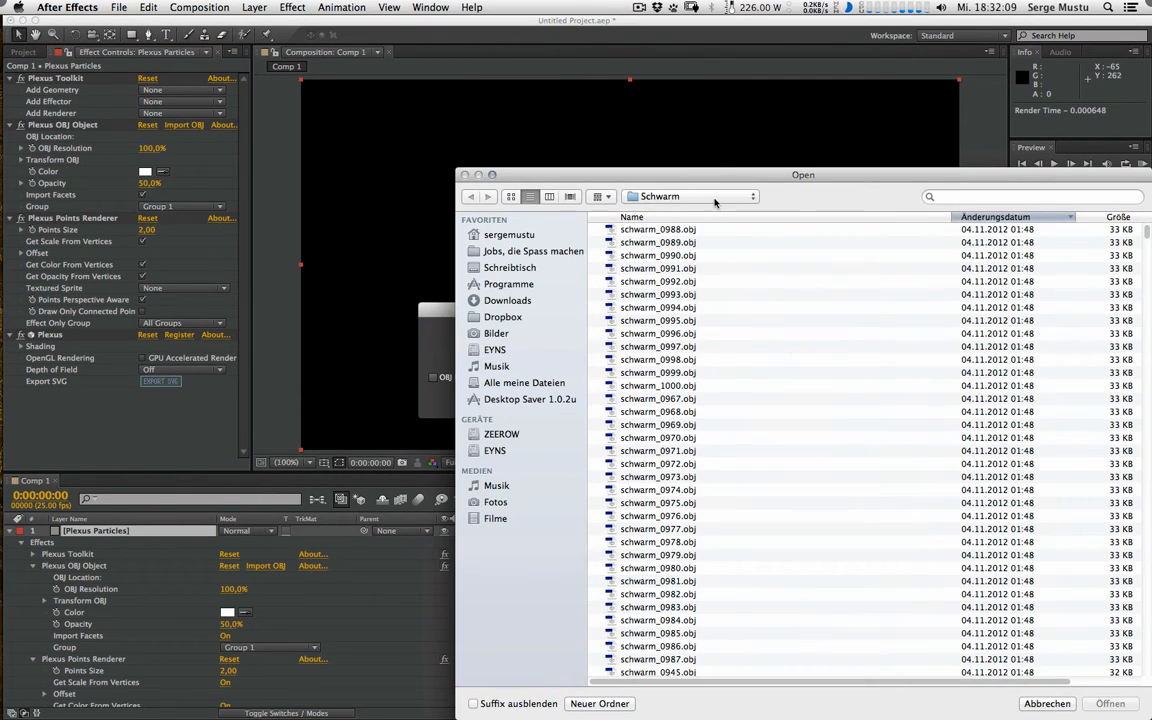
pyautogui.click(714, 202)
pyautogui.click(680, 210)
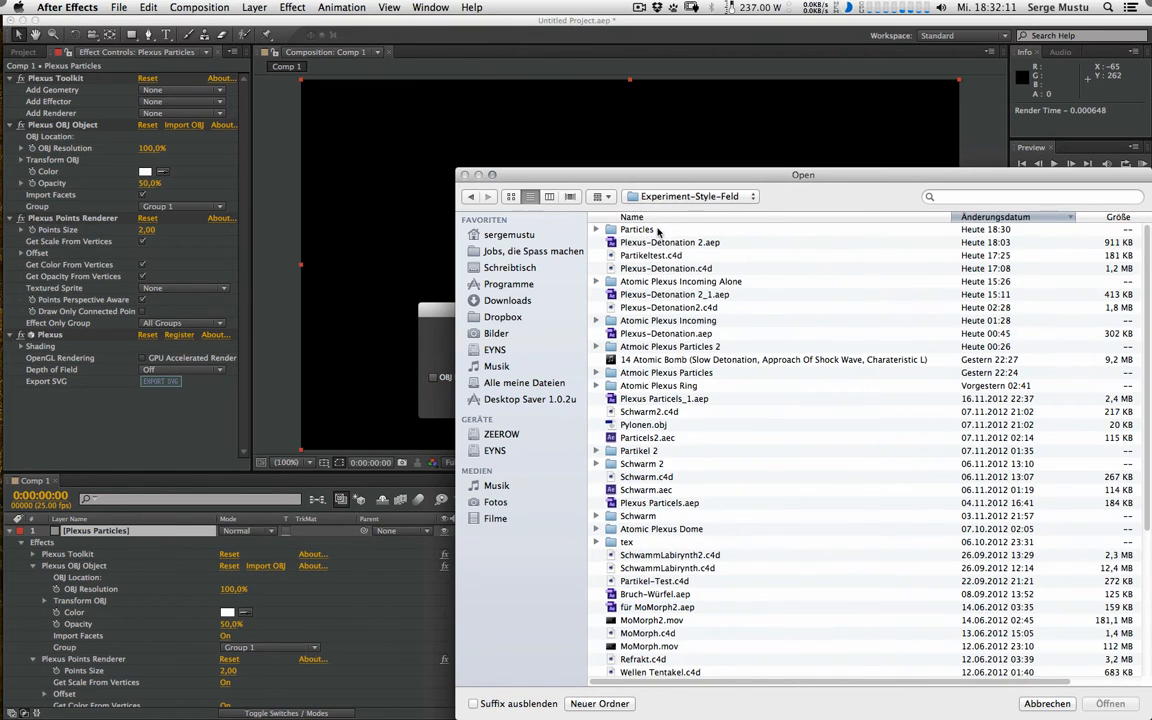
pyautogui.doubleClick(657, 230)
pyautogui.doubleClick(697, 231)
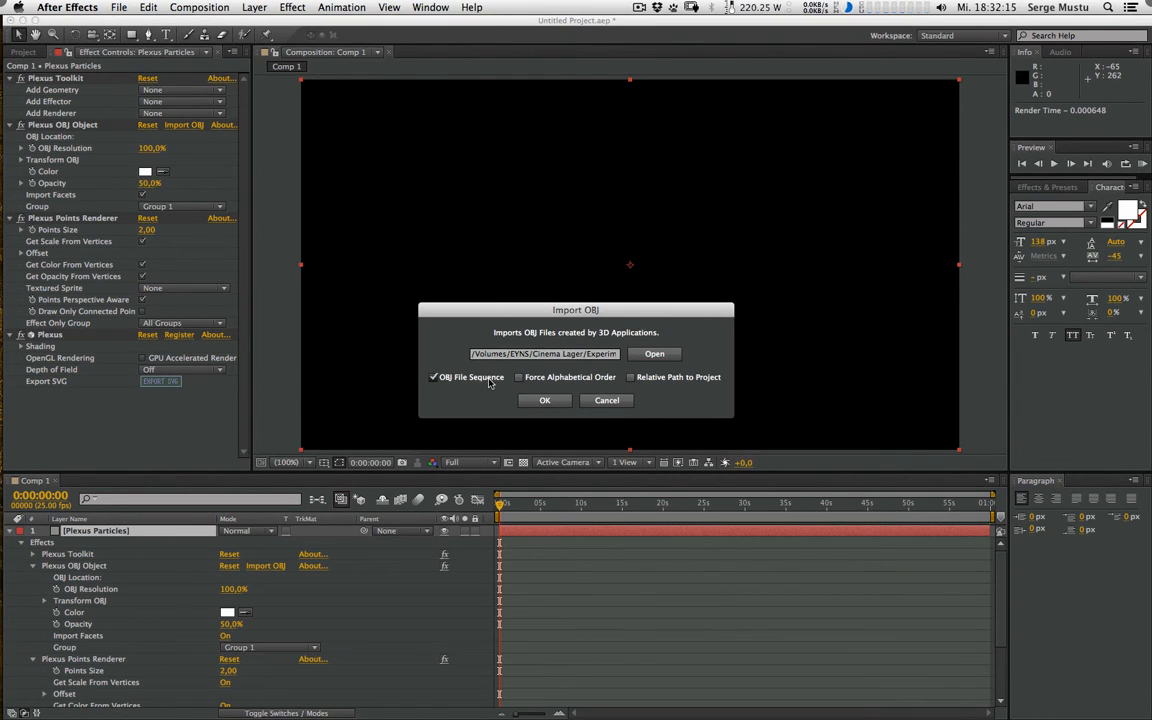
pyautogui.click(544, 400)
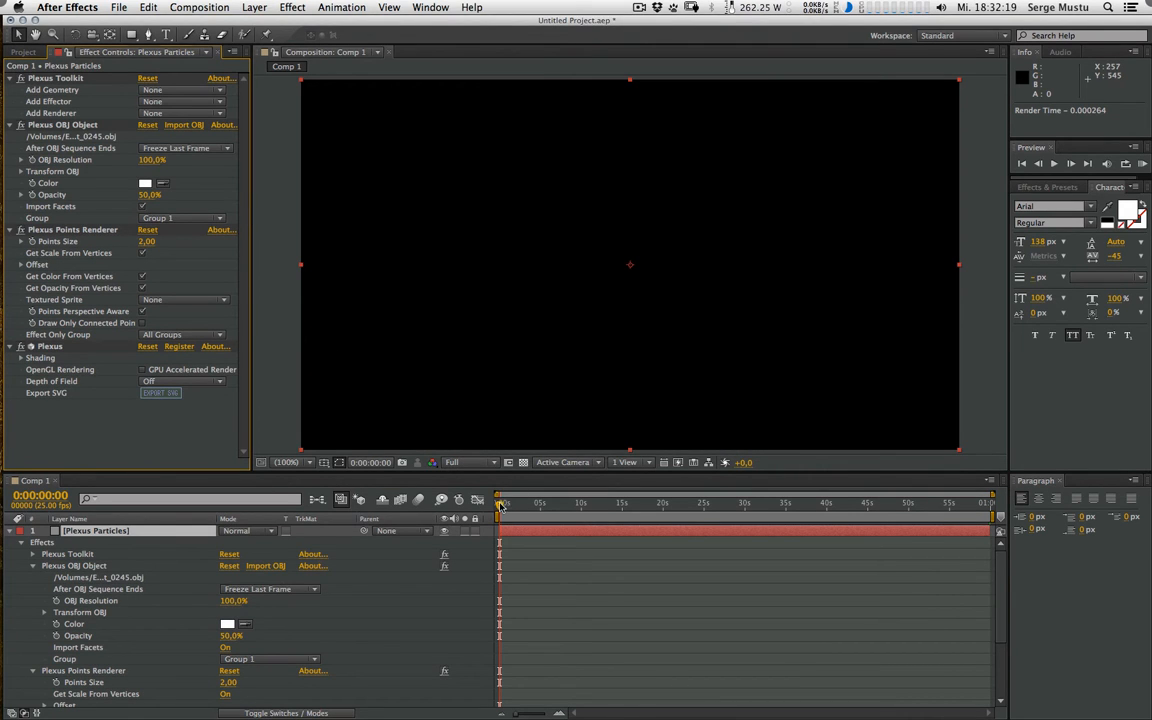
# Step: Scrub to 0:00:03:19 and enable Invert Y in the Plexus OBJ Object's transform settings
pyautogui.moveTo(501, 505); pyautogui.dragTo(529, 505)
pyautogui.moveTo(540, 506)
pyautogui.mouseDown()
pyautogui.moveTo(578, 506)
pyautogui.moveTo(497, 504)
pyautogui.moveTo(530, 508)
pyautogui.mouseUp()
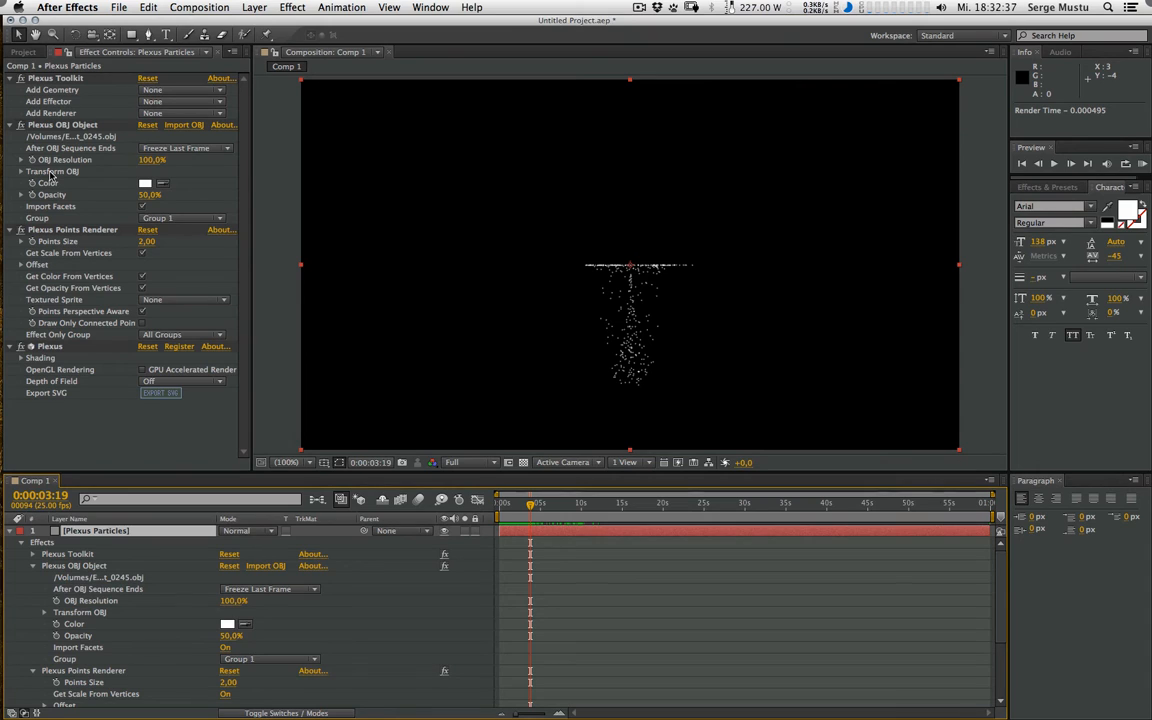
pyautogui.click(56, 125)
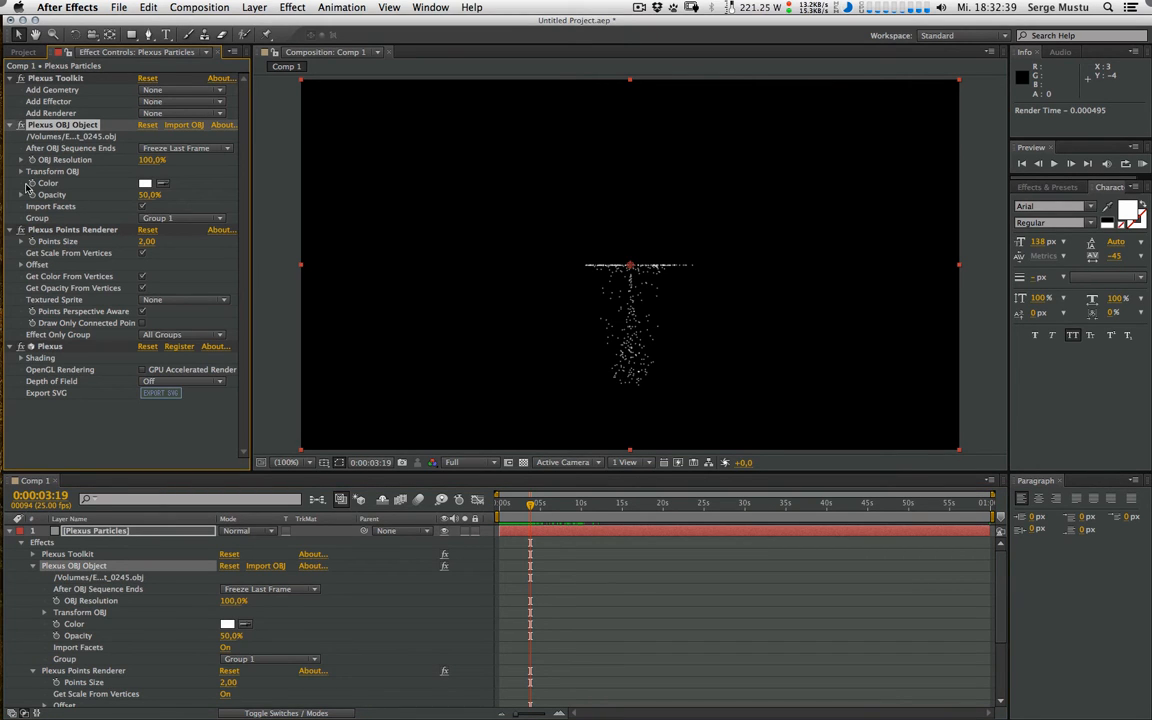
pyautogui.click(21, 172)
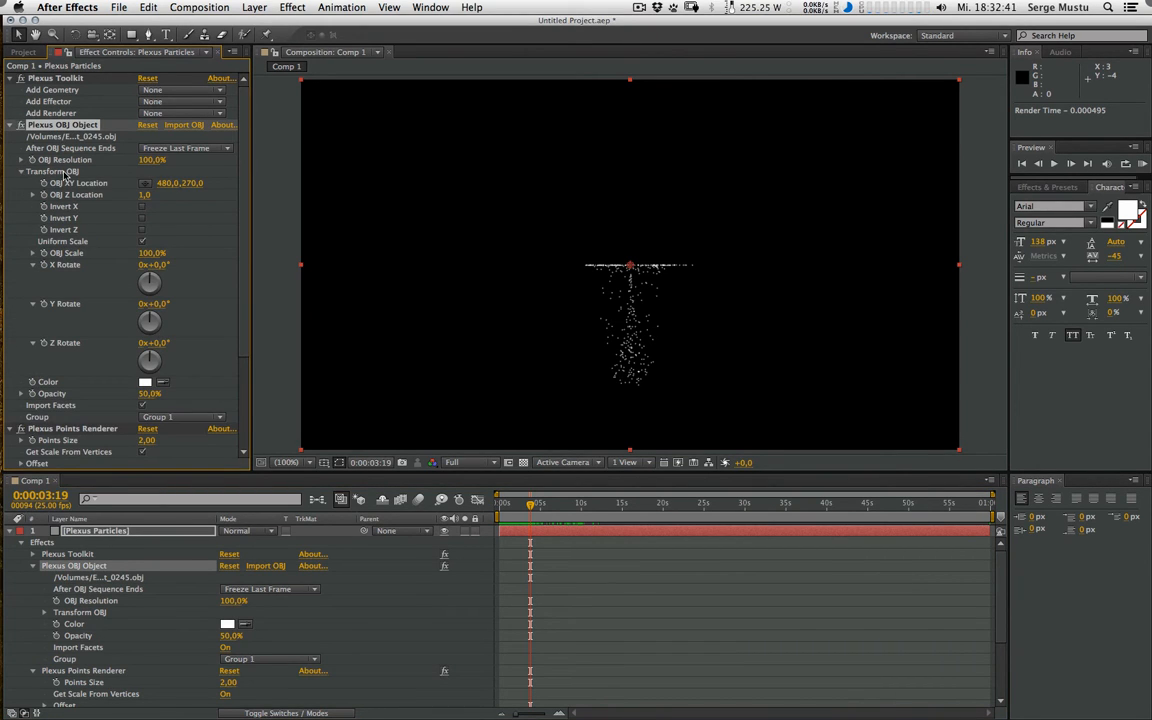
pyautogui.click(141, 218)
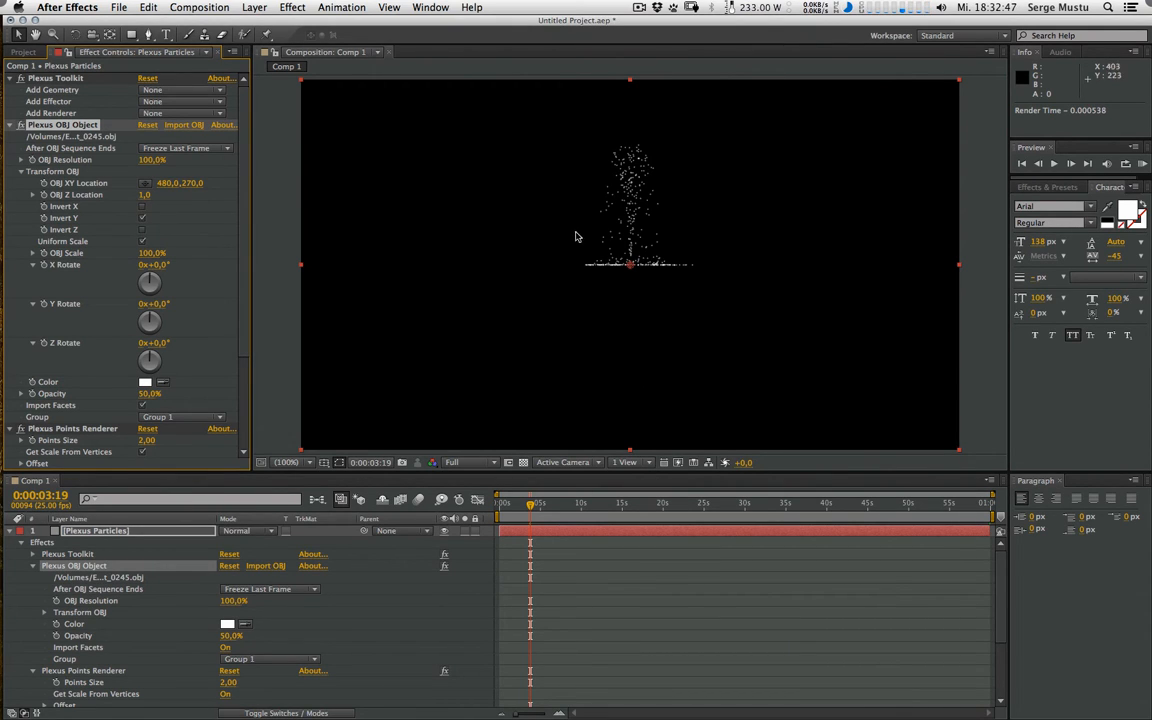
# Step: Add a two-node camera with a wide-angle lens preset to Comp 1
pyautogui.click(252, 8)
pyautogui.moveTo(330, 23)
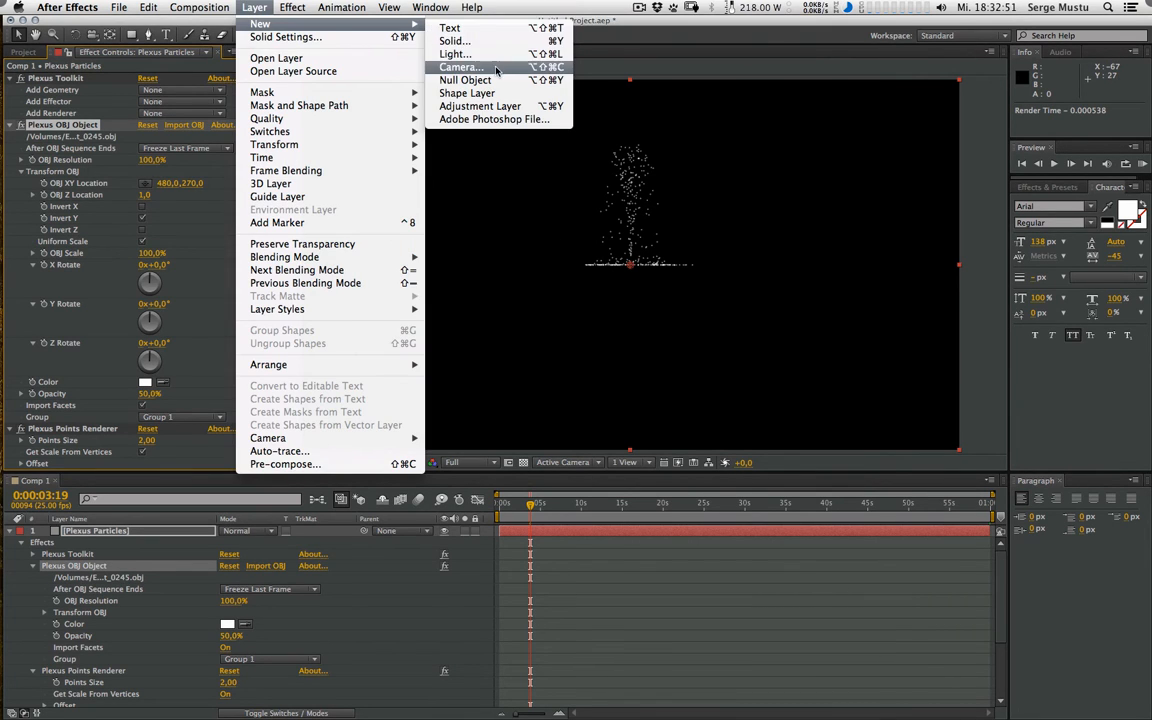
pyautogui.click(450, 66)
pyautogui.click(789, 503)
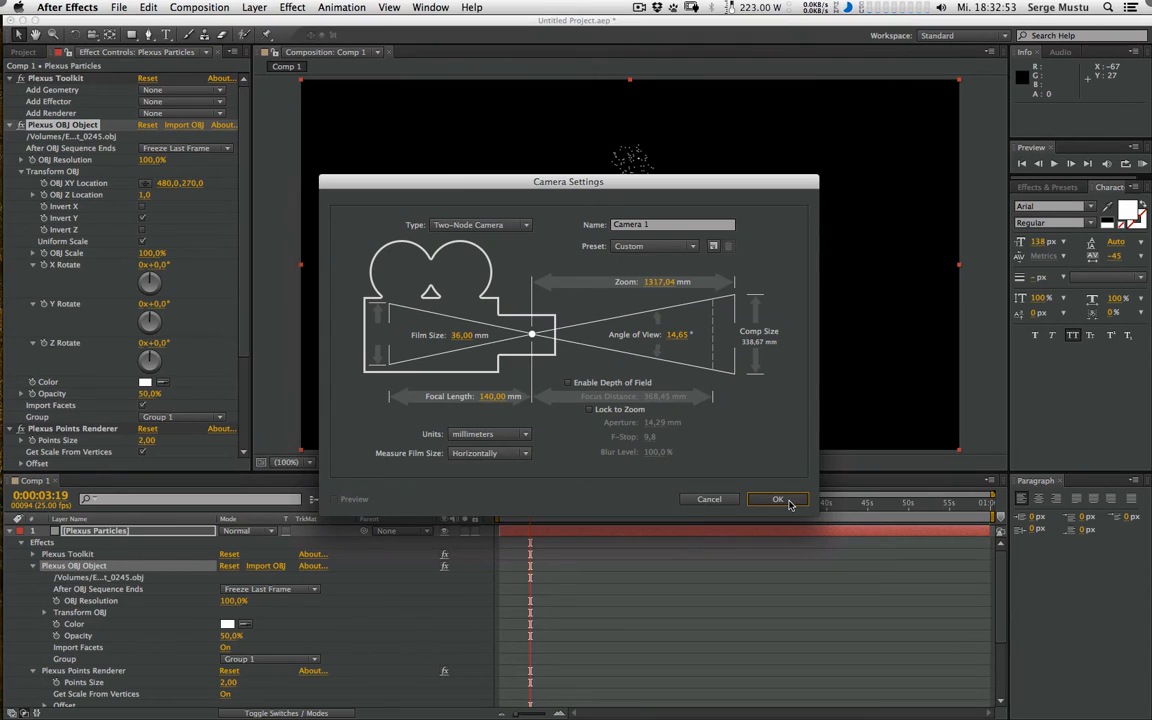
pyautogui.click(496, 398)
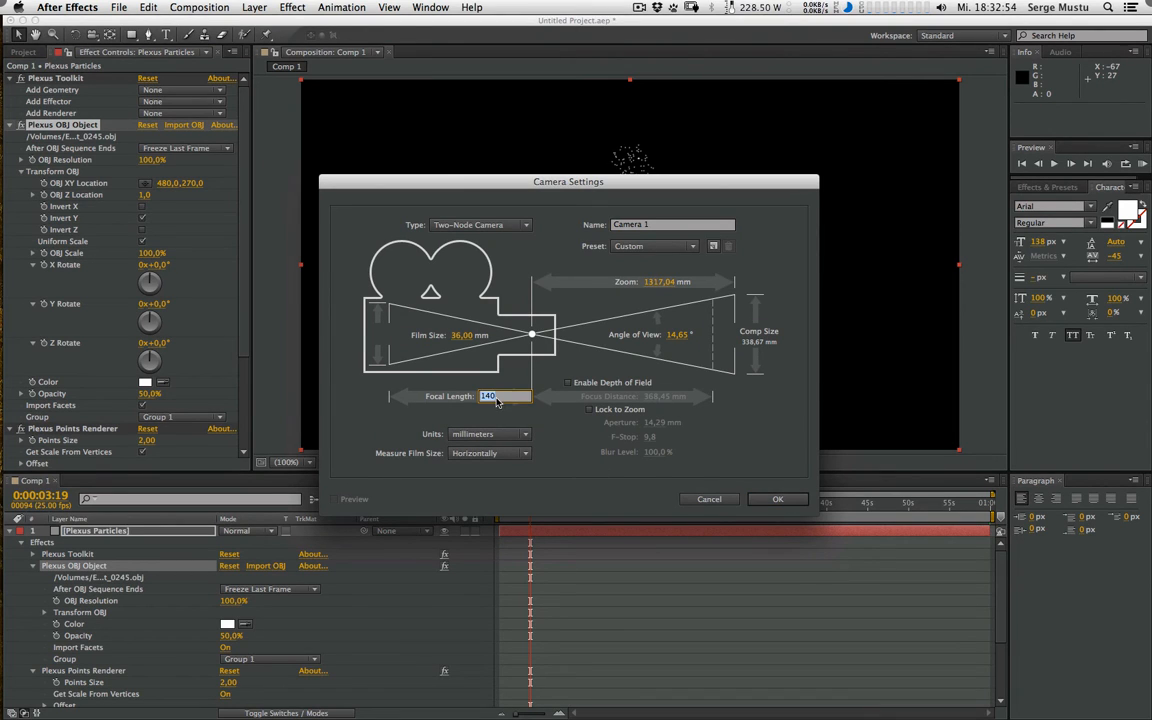
pyautogui.click(688, 247)
pyautogui.click(614, 350)
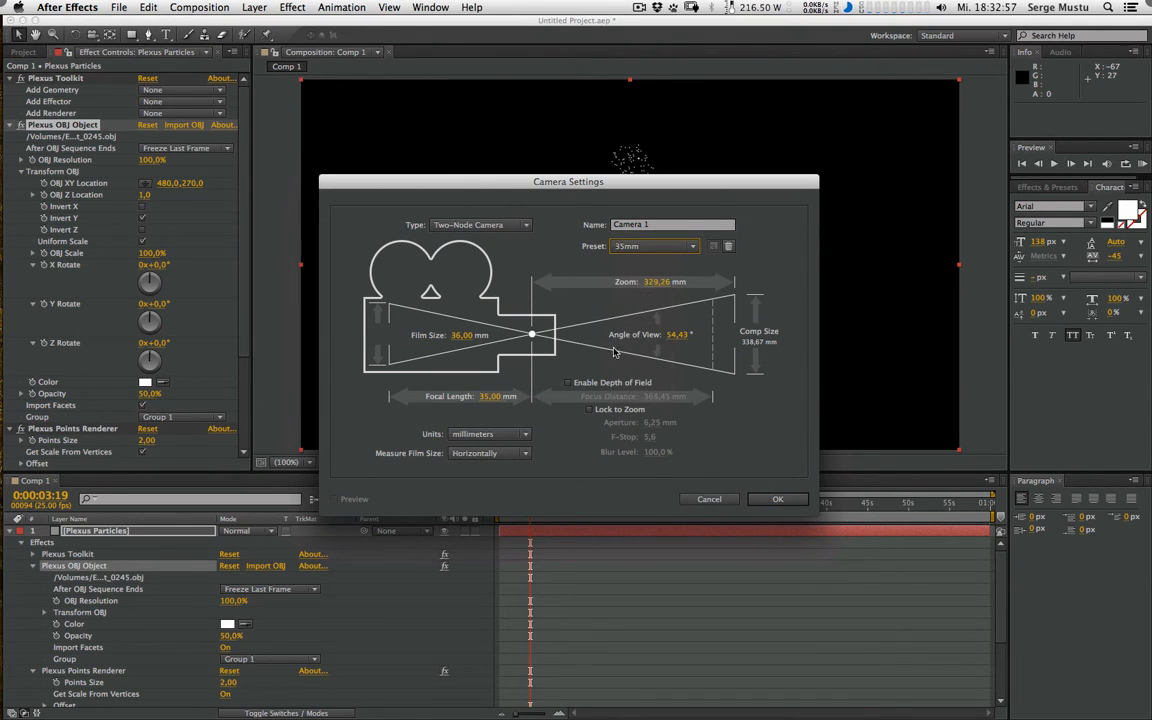
pyautogui.click(648, 248)
pyautogui.click(600, 310)
pyautogui.click(770, 498)
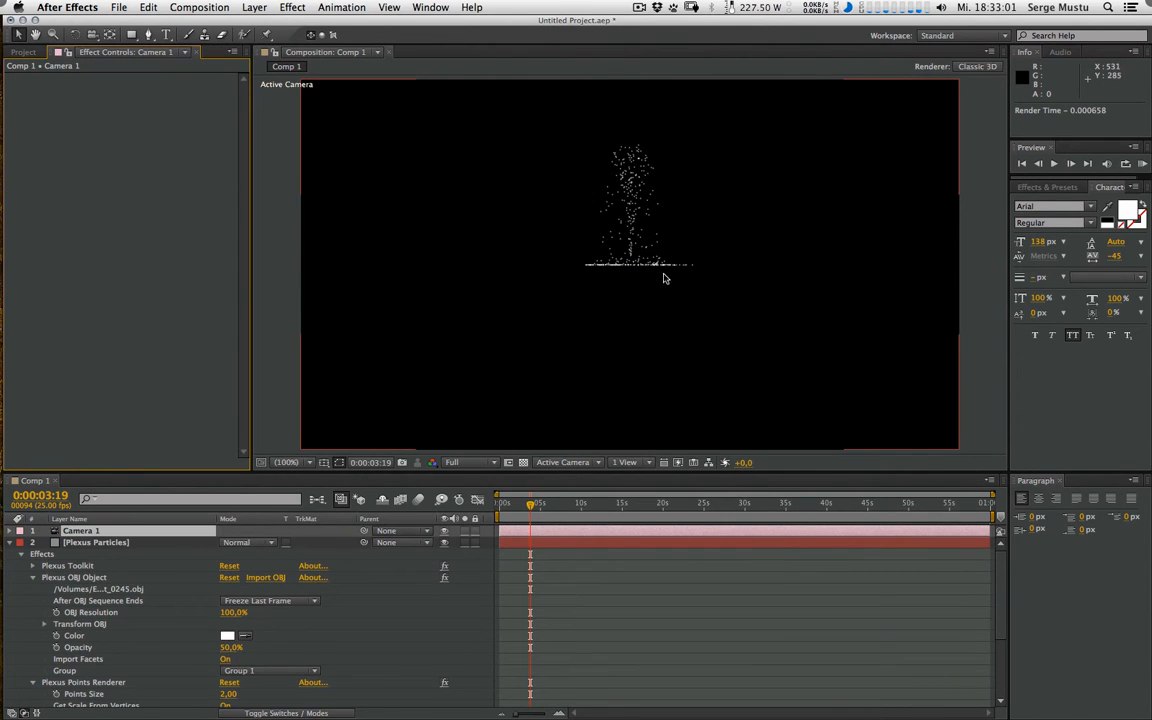
# Step: Orbit and track the camera to view the particles from slightly above, and move the time to 0:00:04:19
pyautogui.press('c')
pyautogui.moveTo(642, 251); pyautogui.dragTo(641, 311)
pyautogui.press('c')
pyautogui.press('c')
pyautogui.click(31, 53)
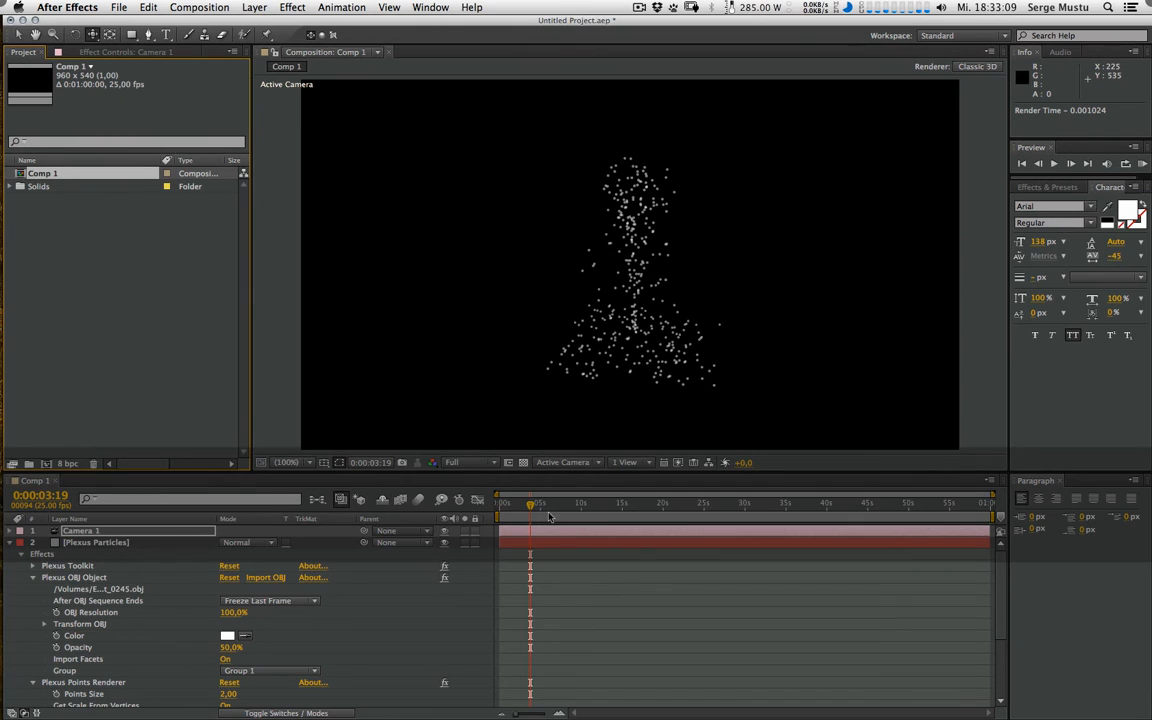
pyautogui.moveTo(549, 516)
pyautogui.mouseDown()
pyautogui.moveTo(586, 516)
pyautogui.moveTo(538, 516)
pyautogui.mouseUp()
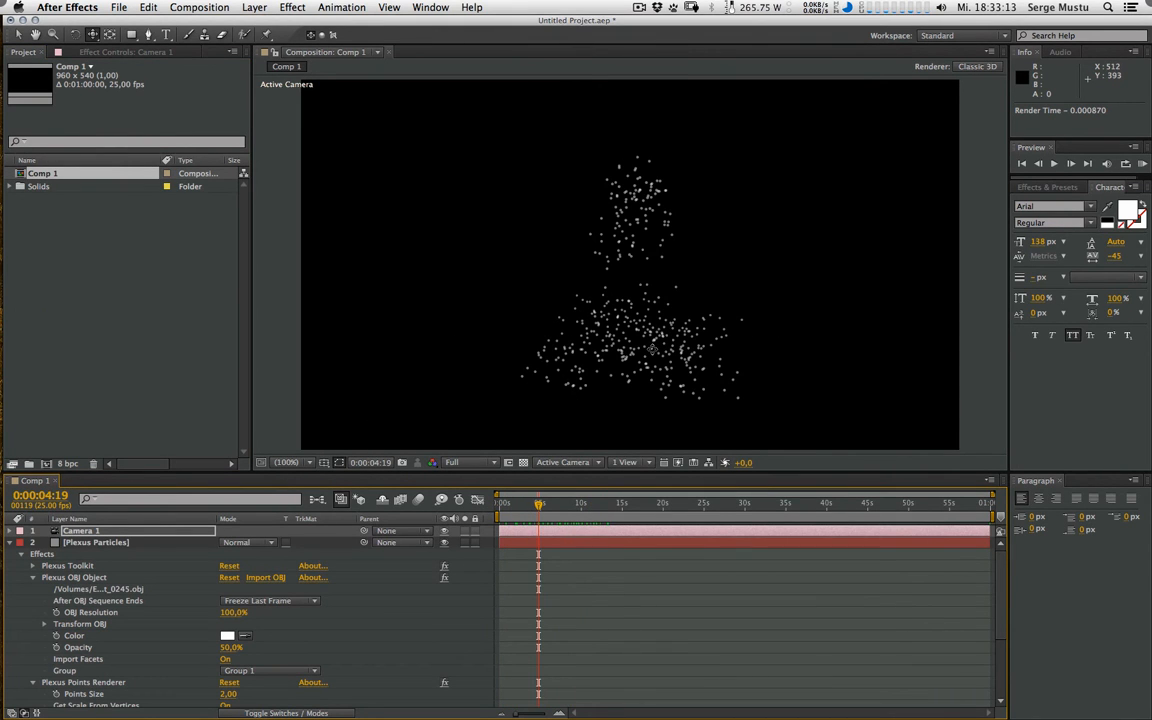
pyautogui.moveTo(651, 354); pyautogui.dragTo(661, 312)
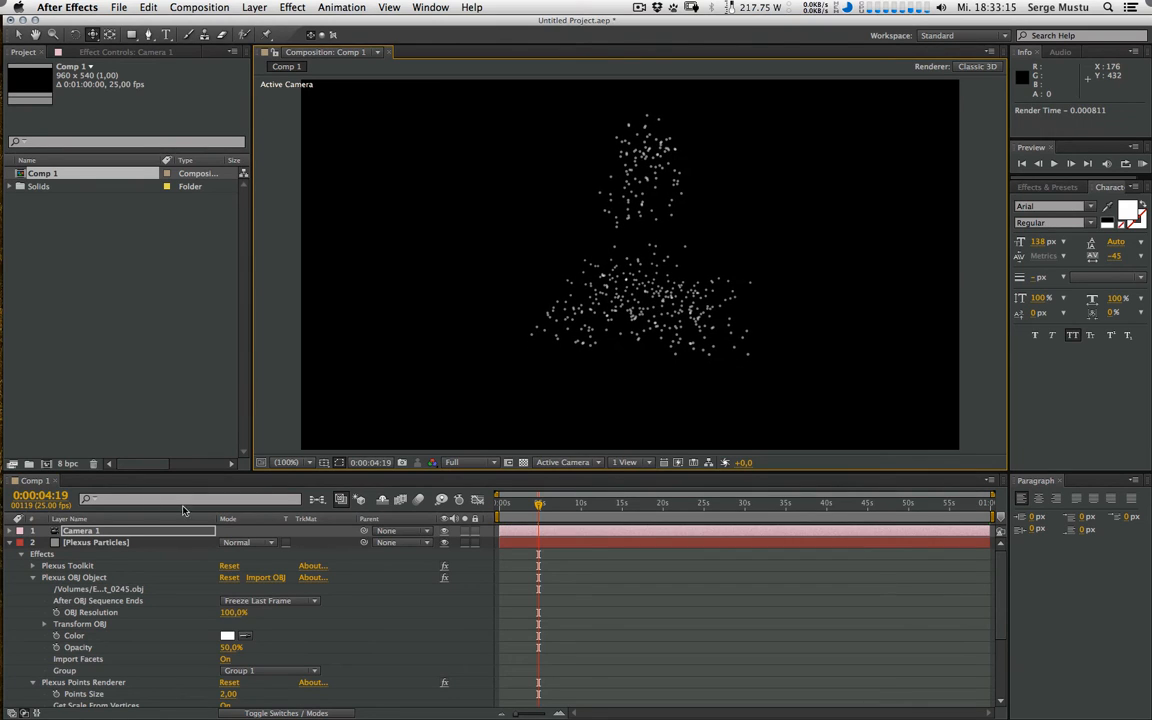
# Step: Add a Lines renderer to the Plexus effect on the Plexus Particles layer
pyautogui.click(95, 542)
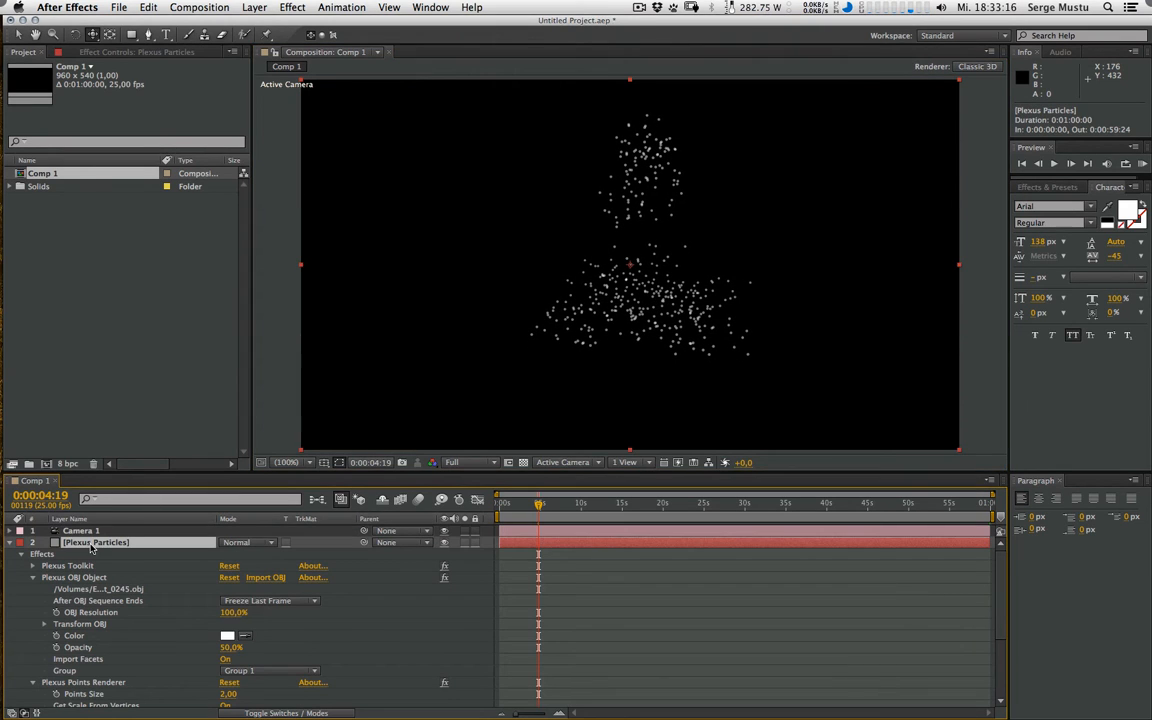
pyautogui.click(110, 51)
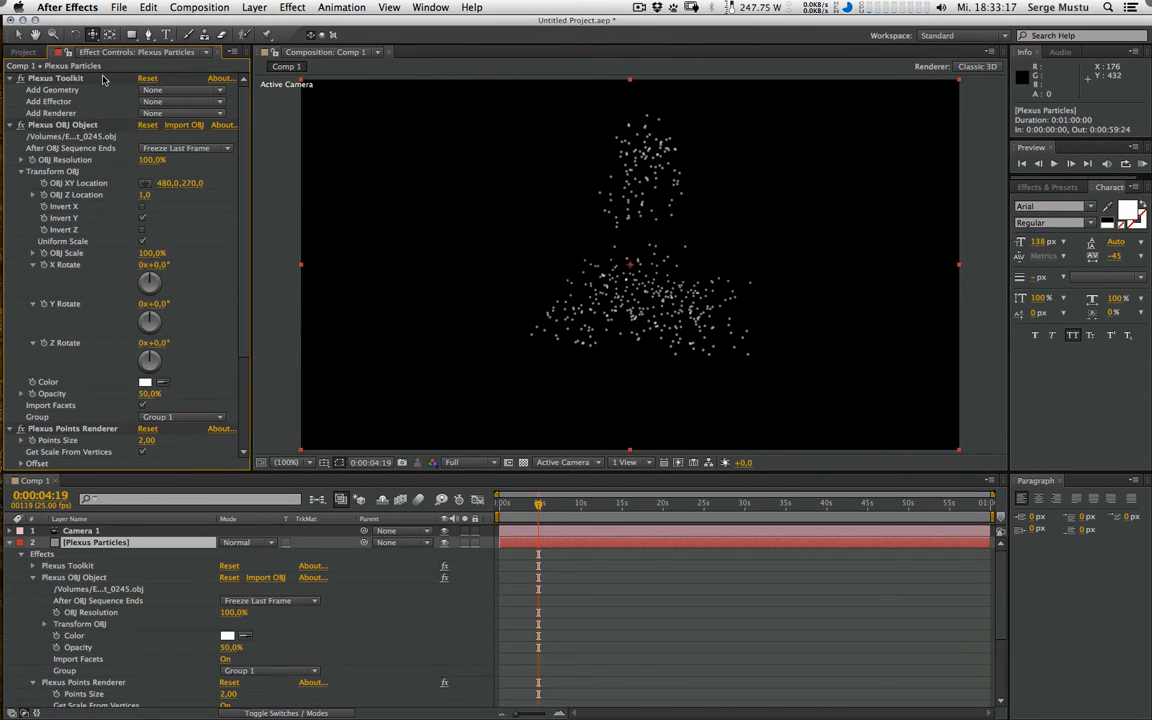
pyautogui.click(12, 125)
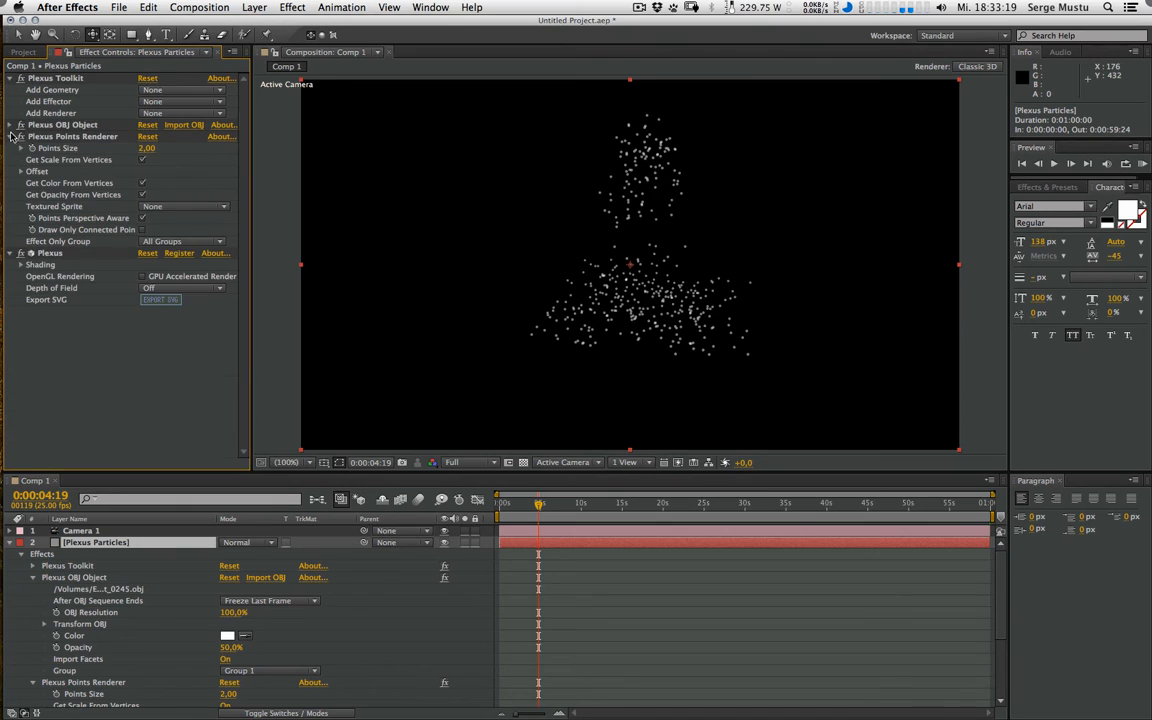
pyautogui.click(172, 114)
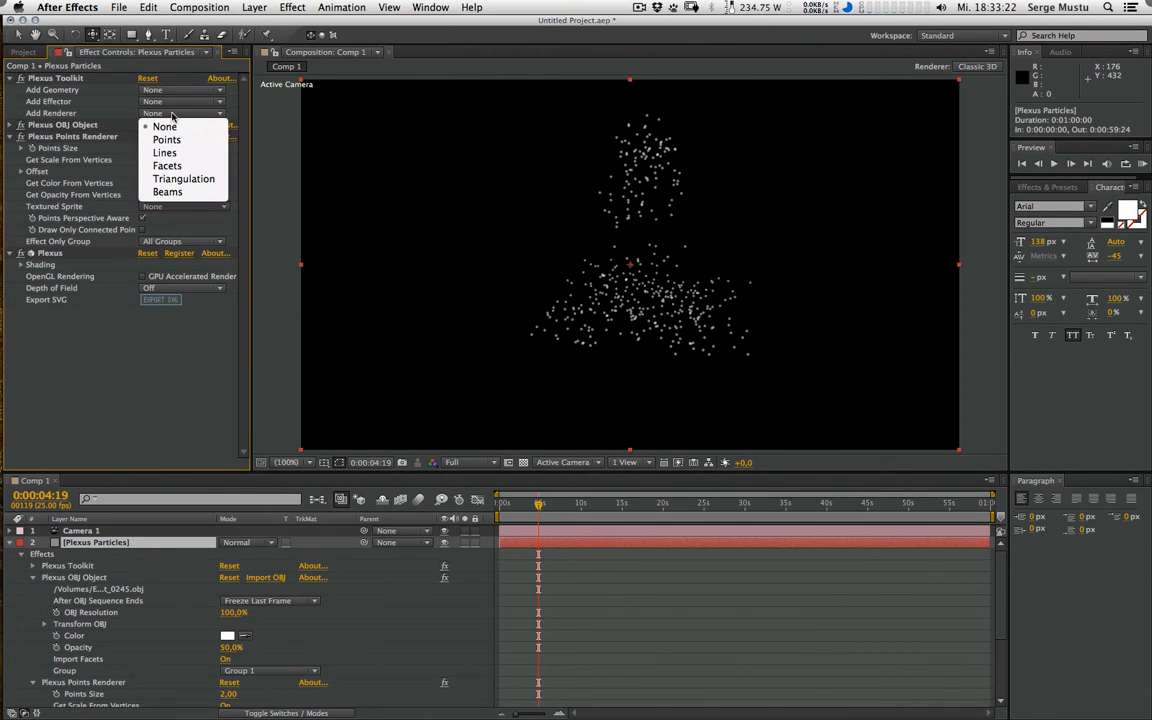
pyautogui.click(167, 153)
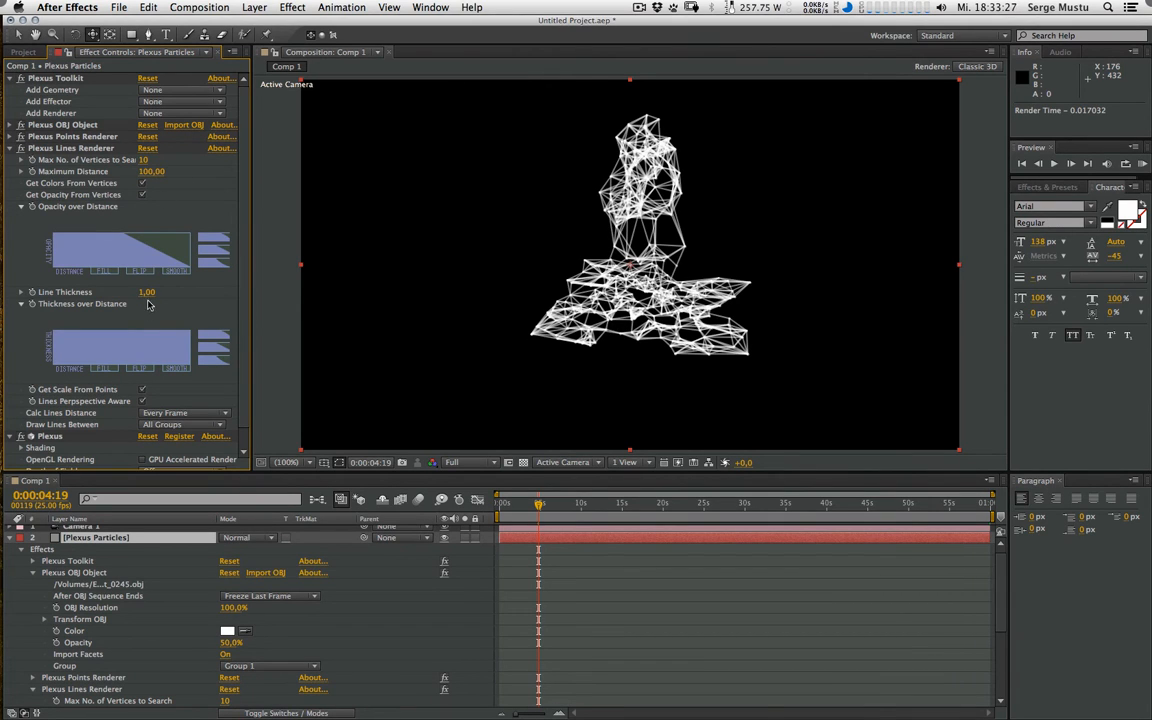
# Step: Set the Line Thickness of the Plexus Lines Renderer to 0,5
pyautogui.click(148, 293)
pyautogui.click(160, 313)
pyautogui.moveTo(142, 295); pyautogui.dragTo(139, 296)
pyautogui.click(142, 295)
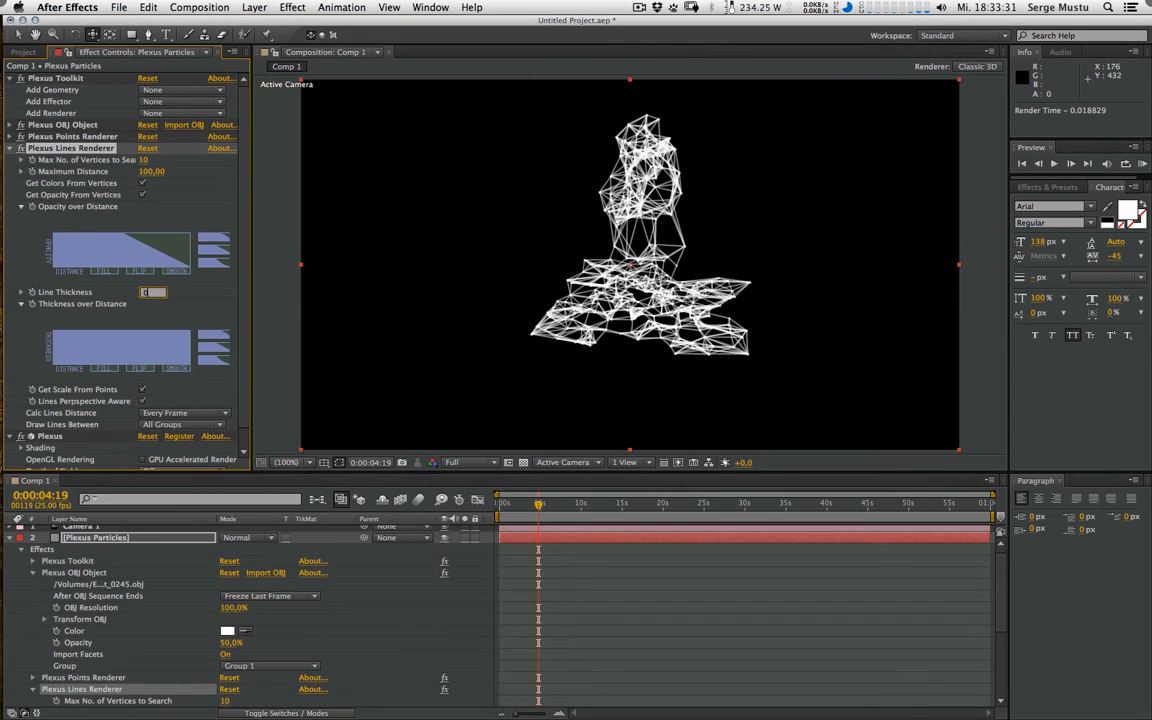
pyautogui.write('0,5')
pyautogui.press('Return')
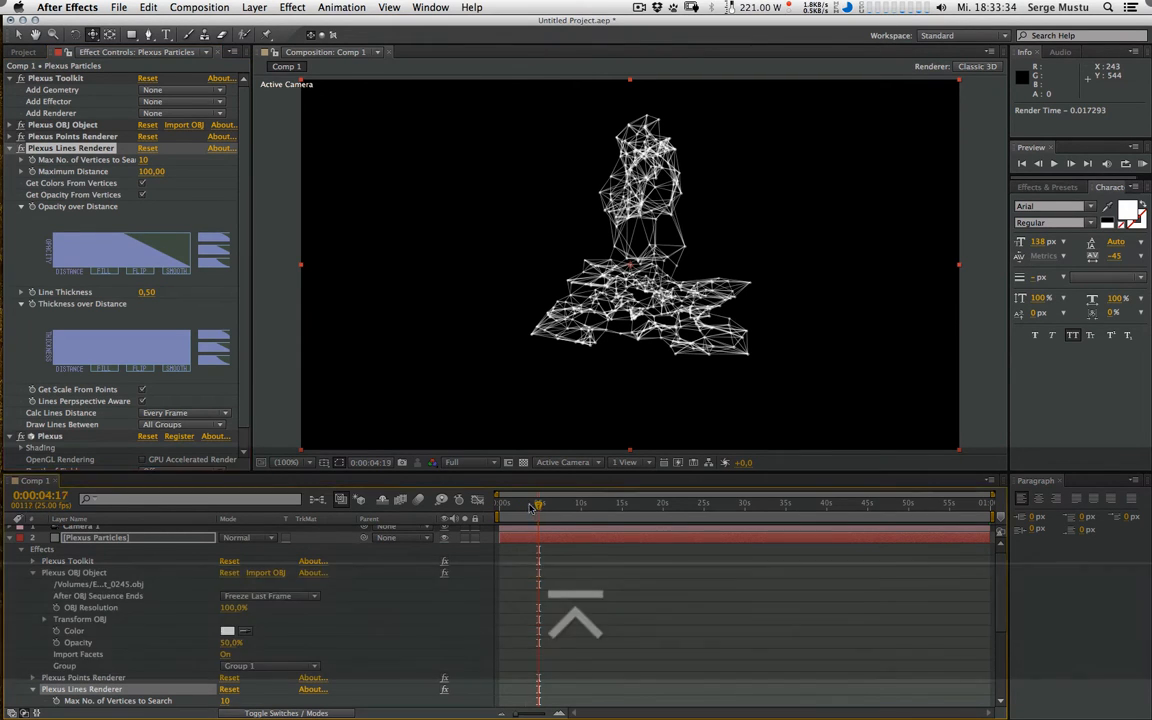
# Step: Scrub the plexus animation from the start to 0:00:07:24 and orbit the camera to a lower angle
pyautogui.click(498, 503)
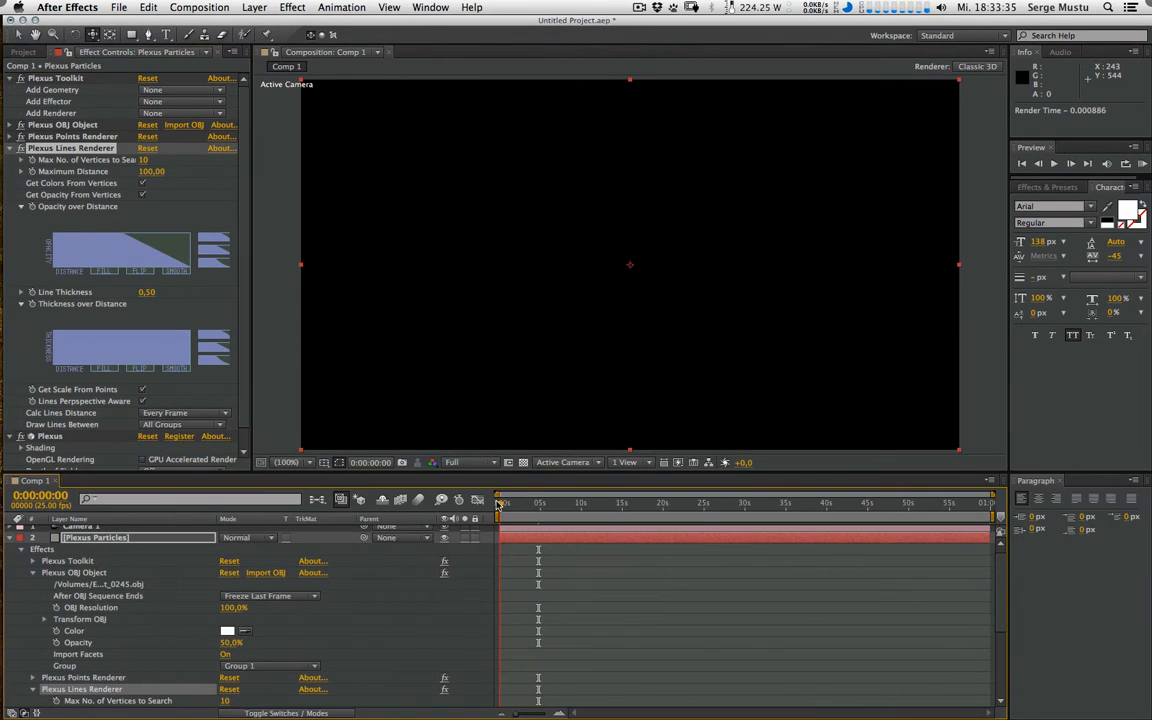
pyautogui.moveTo(498, 504); pyautogui.dragTo(564, 506)
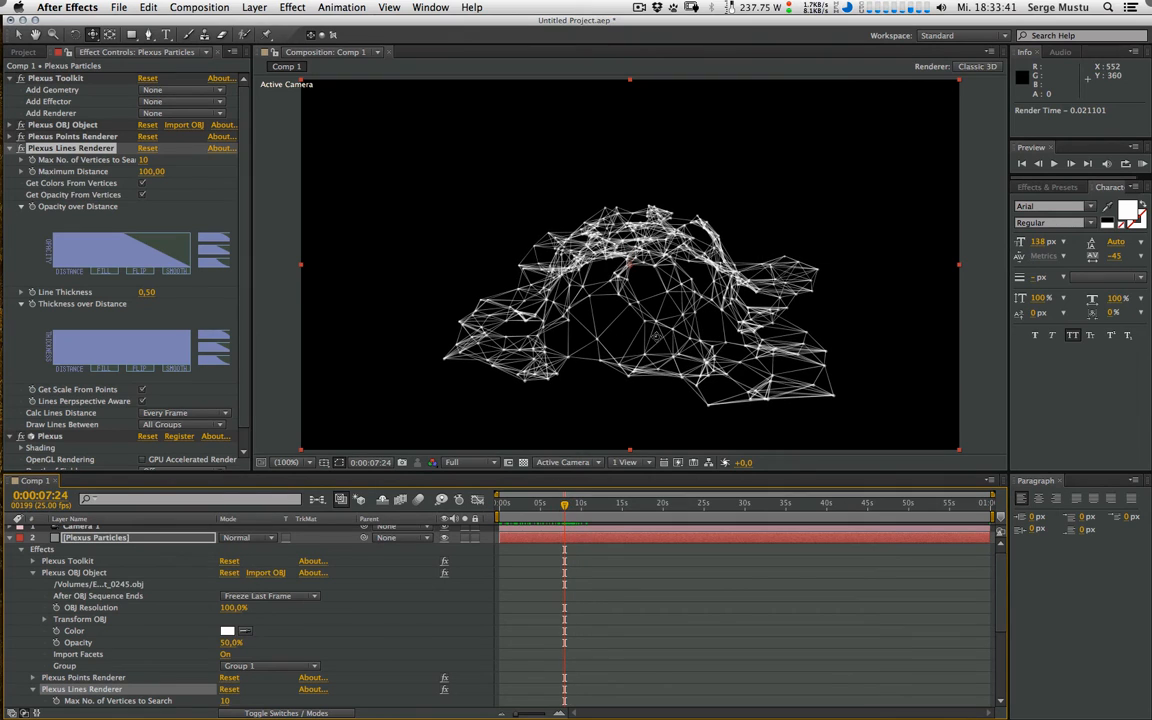
pyautogui.press('c')
pyautogui.press('c')
pyautogui.moveTo(641, 345); pyautogui.dragTo(593, 281)
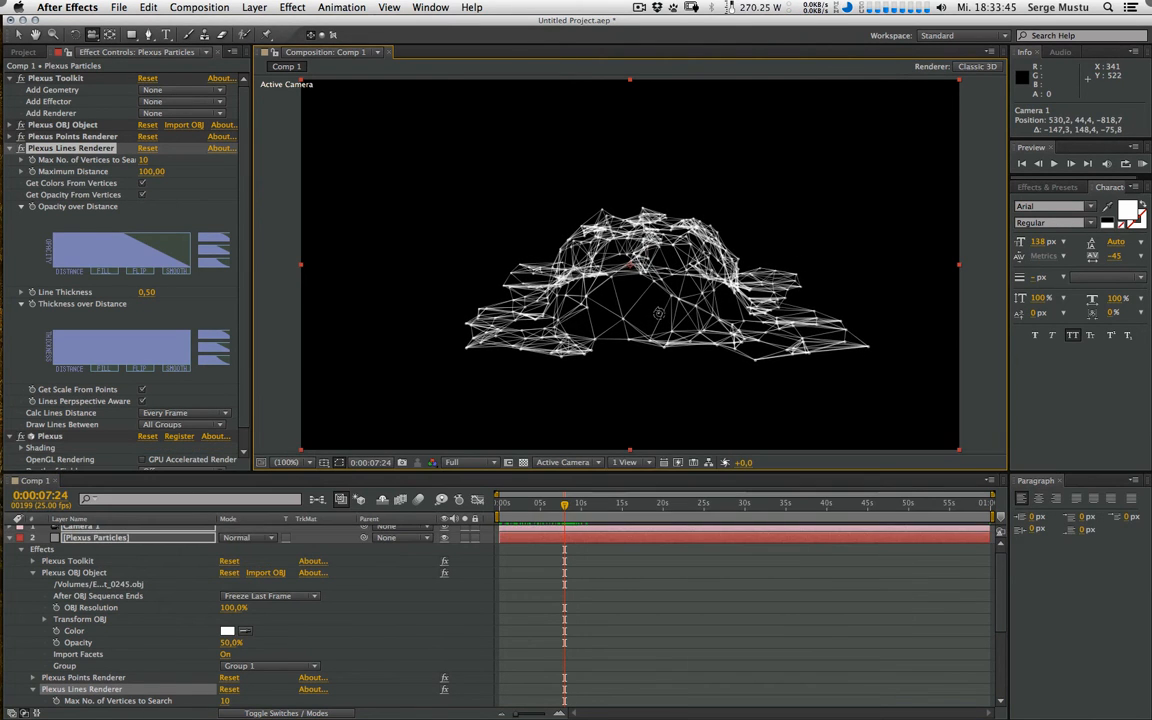
# Step: Add a point light with the pale yellow color FFF7CC to Comp 1
pyautogui.click(254, 8)
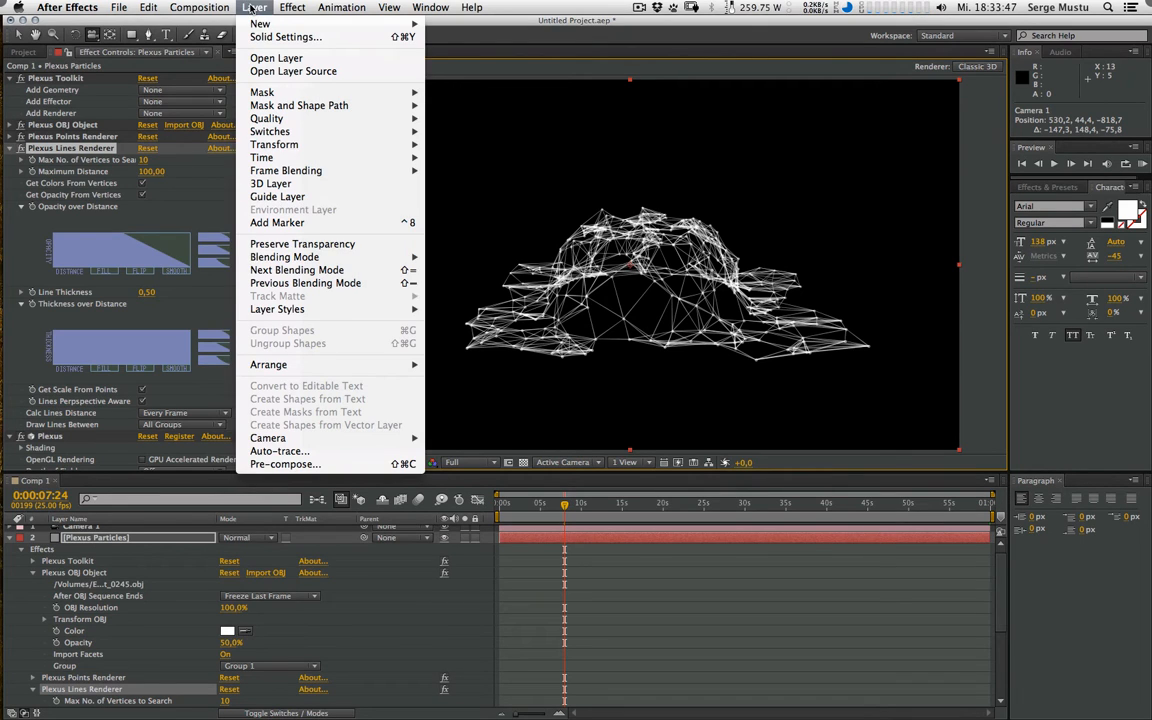
pyautogui.moveTo(262, 23)
pyautogui.click(452, 54)
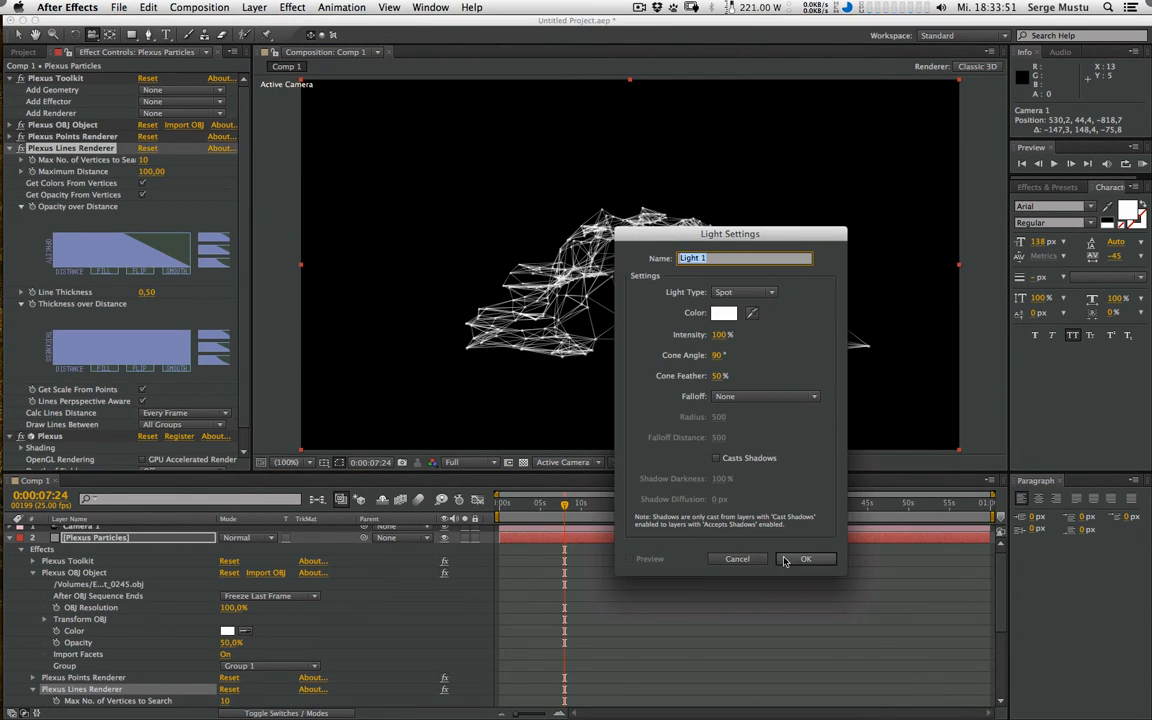
pyautogui.click(749, 293)
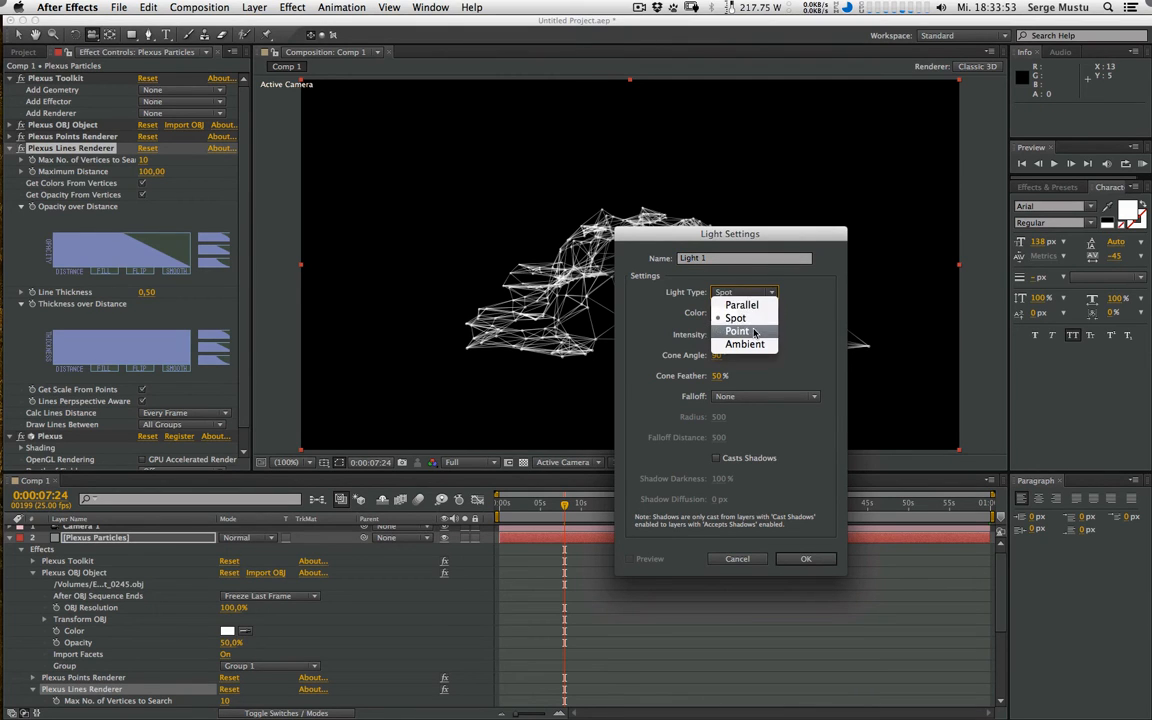
pyautogui.click(736, 331)
pyautogui.click(724, 313)
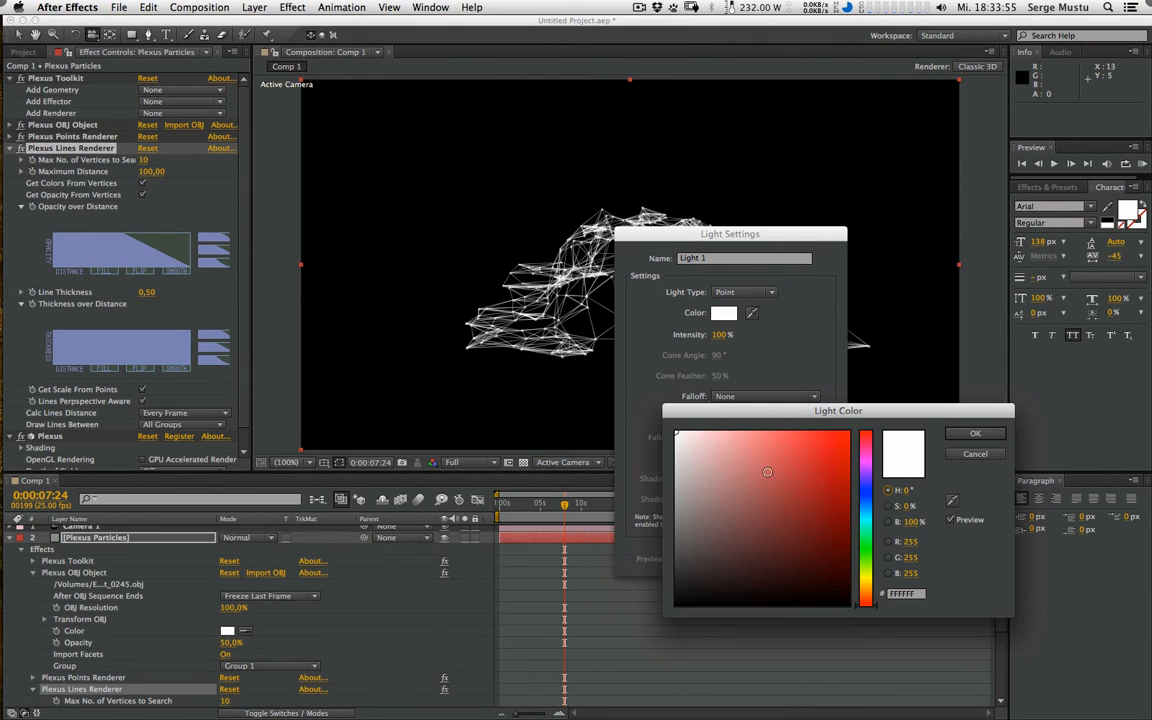
pyautogui.click(865, 578)
pyautogui.click(735, 432)
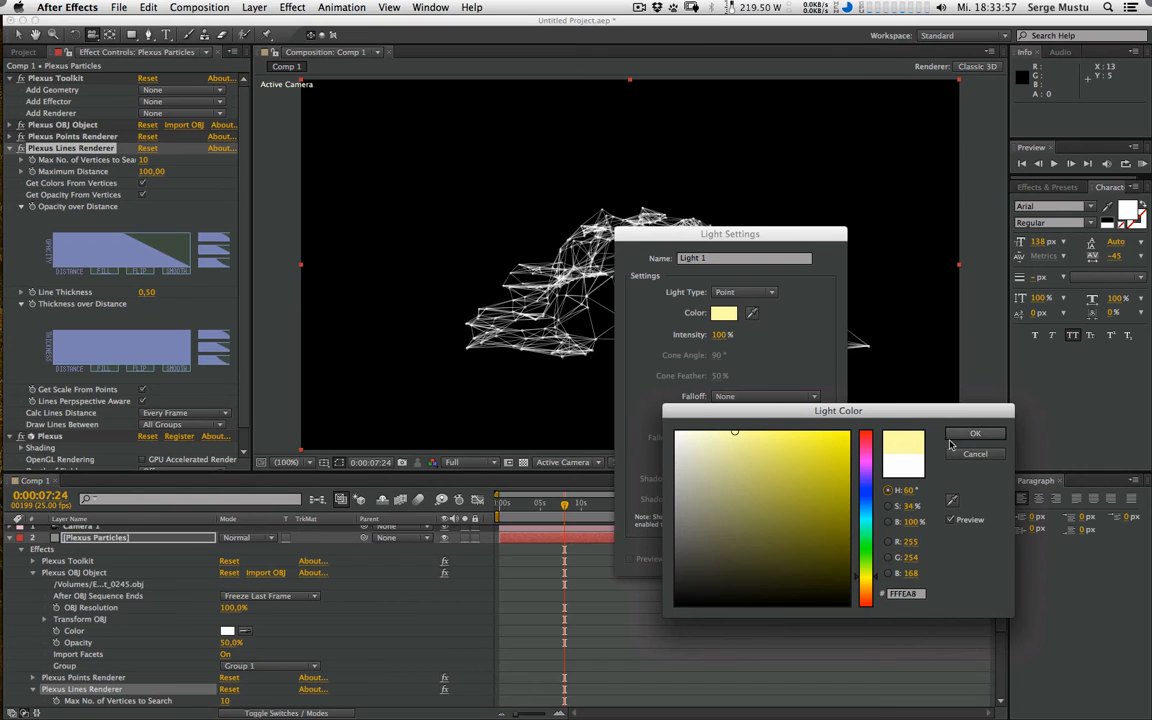
pyautogui.click(711, 428)
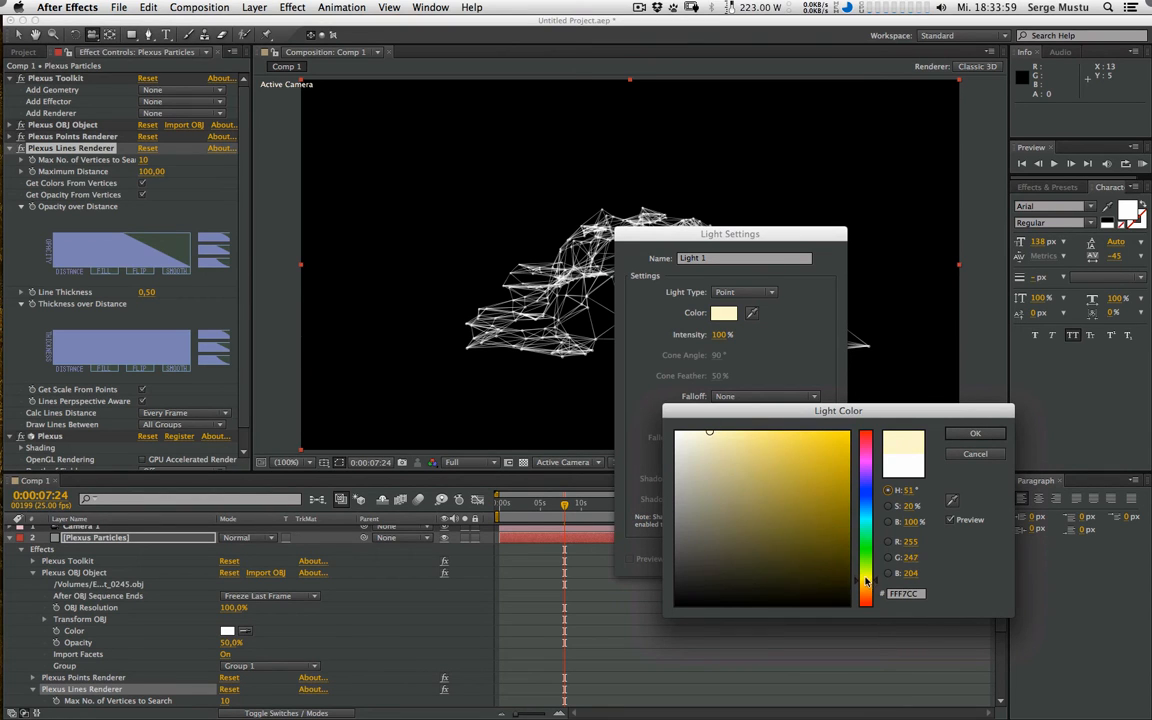
pyautogui.click(975, 433)
pyautogui.click(815, 558)
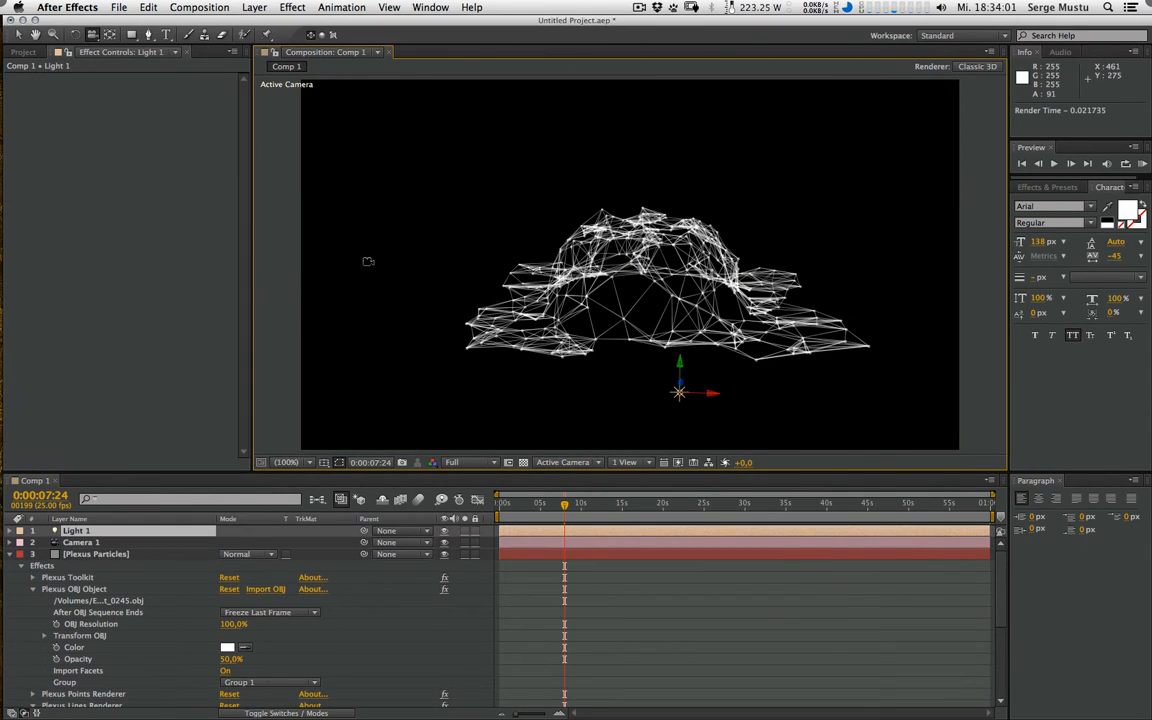
# Step: Move the point light above the plexus mesh, orbiting the camera to judge its depth
pyautogui.press('v')
pyautogui.moveTo(681, 364); pyautogui.dragTo(895, 374)
pyautogui.press('c')
pyautogui.press('v')
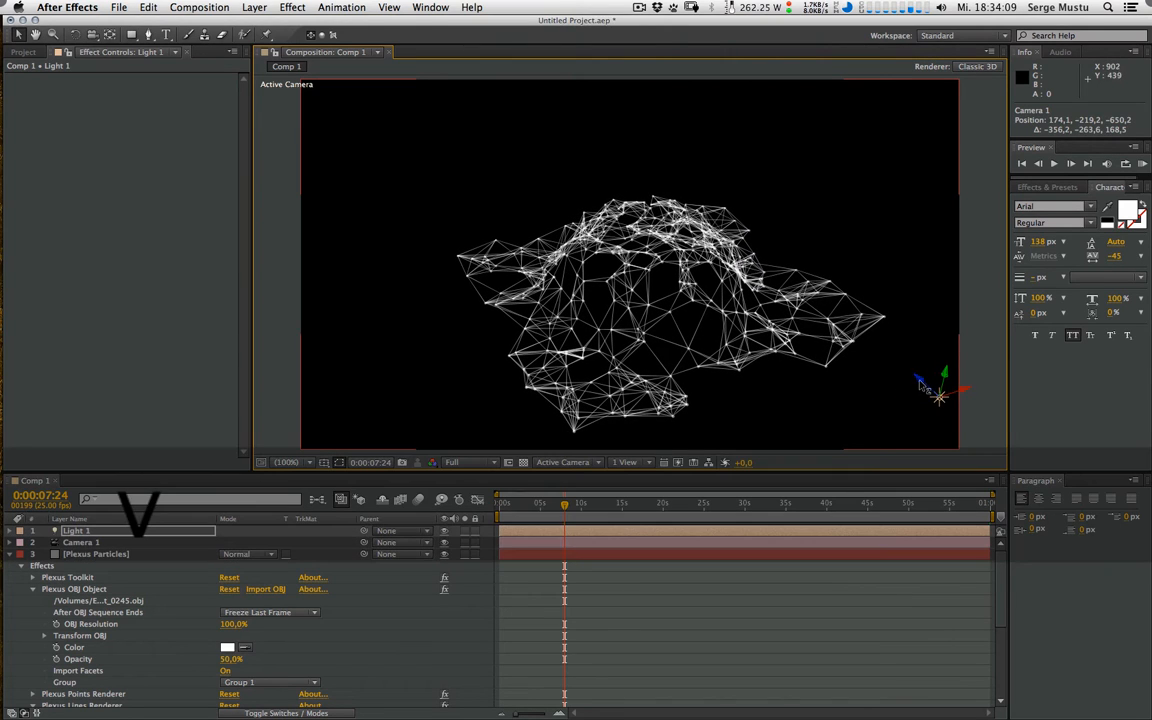
pyautogui.press('c')
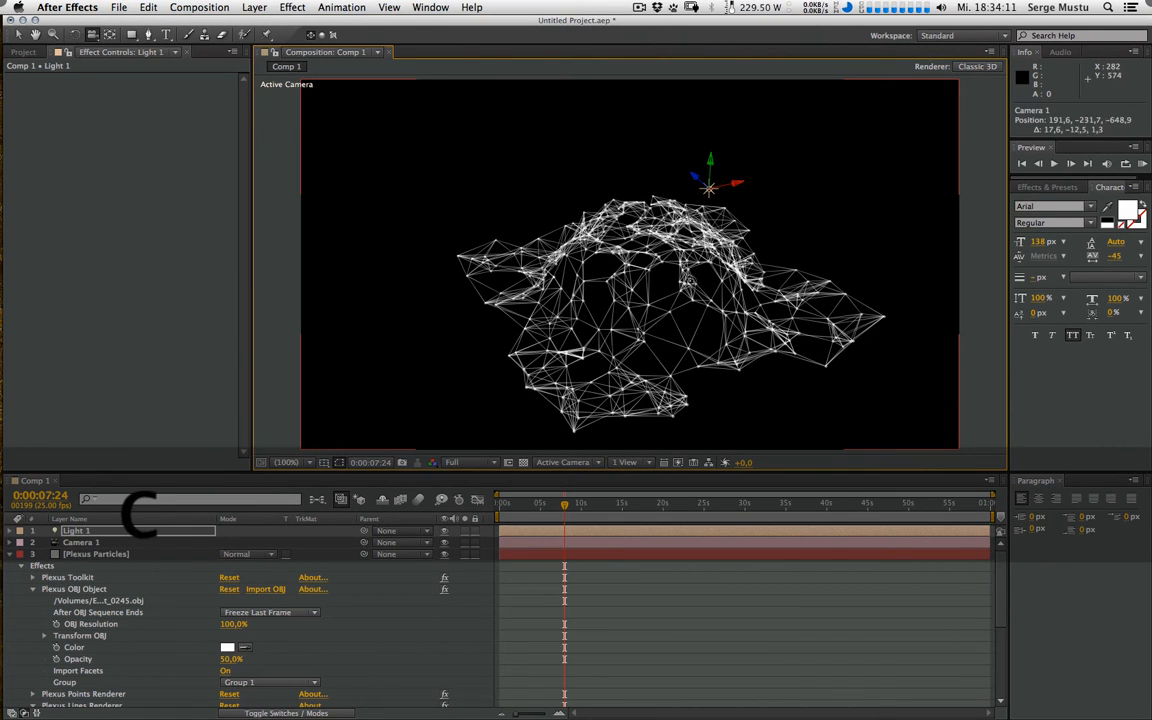
pyautogui.moveTo(640, 270); pyautogui.dragTo(640, 140)
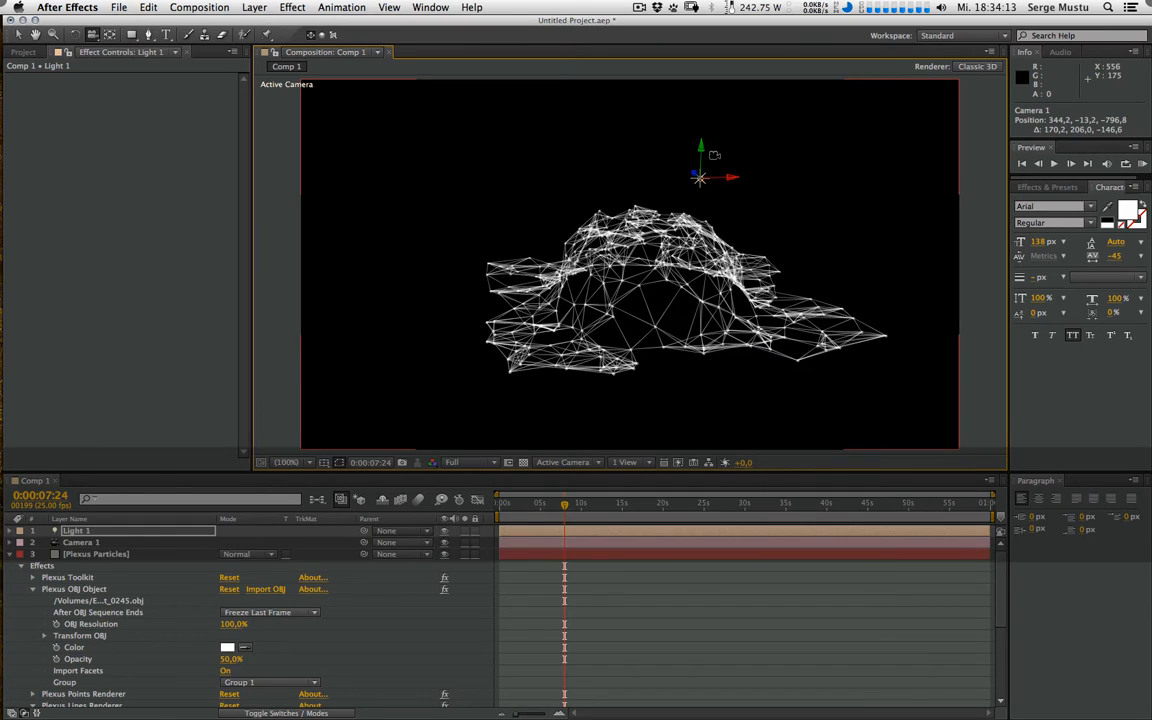
# Step: Lower the point light to the crest of the plexus dome and orbit the camera back to a frontal view
pyautogui.press('v')
pyautogui.moveTo(703, 160); pyautogui.dragTo(650, 195)
pyautogui.press('super+z')
pyautogui.click(700, 179)
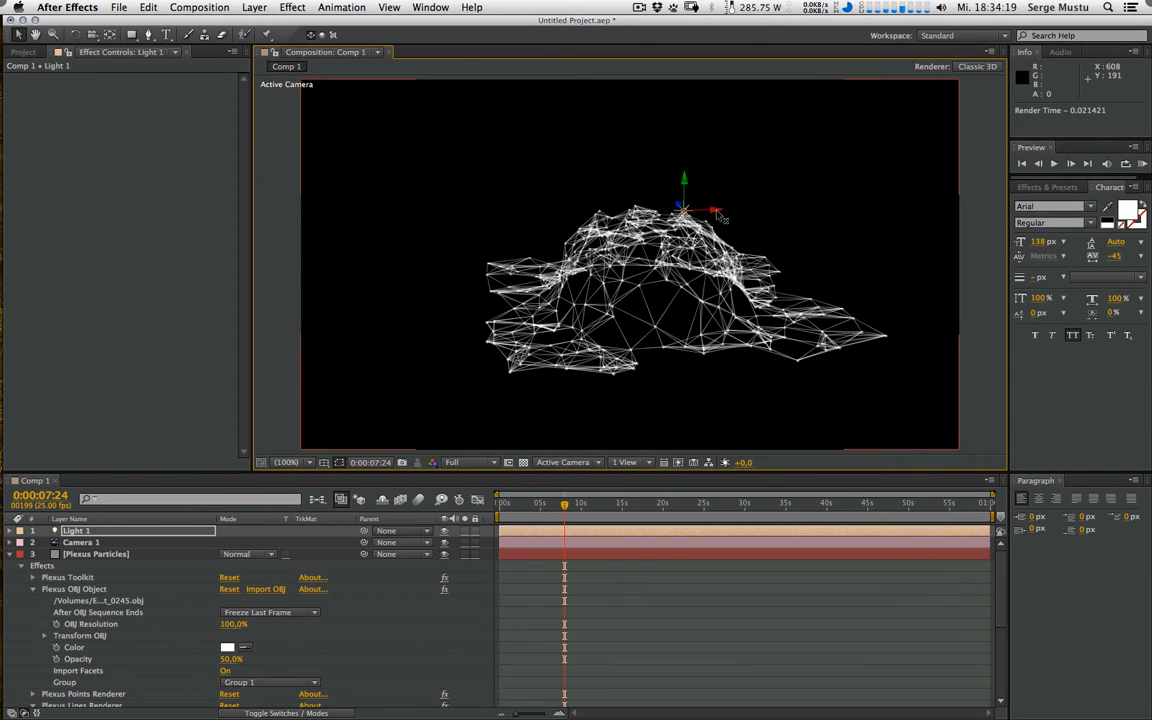
pyautogui.moveTo(720, 212); pyautogui.dragTo(622, 240)
pyautogui.press('c')
pyautogui.moveTo(413, 322)
pyautogui.mouseDown()
pyautogui.moveTo(404, 356)
pyautogui.moveTo(394, 334)
pyautogui.mouseUp()
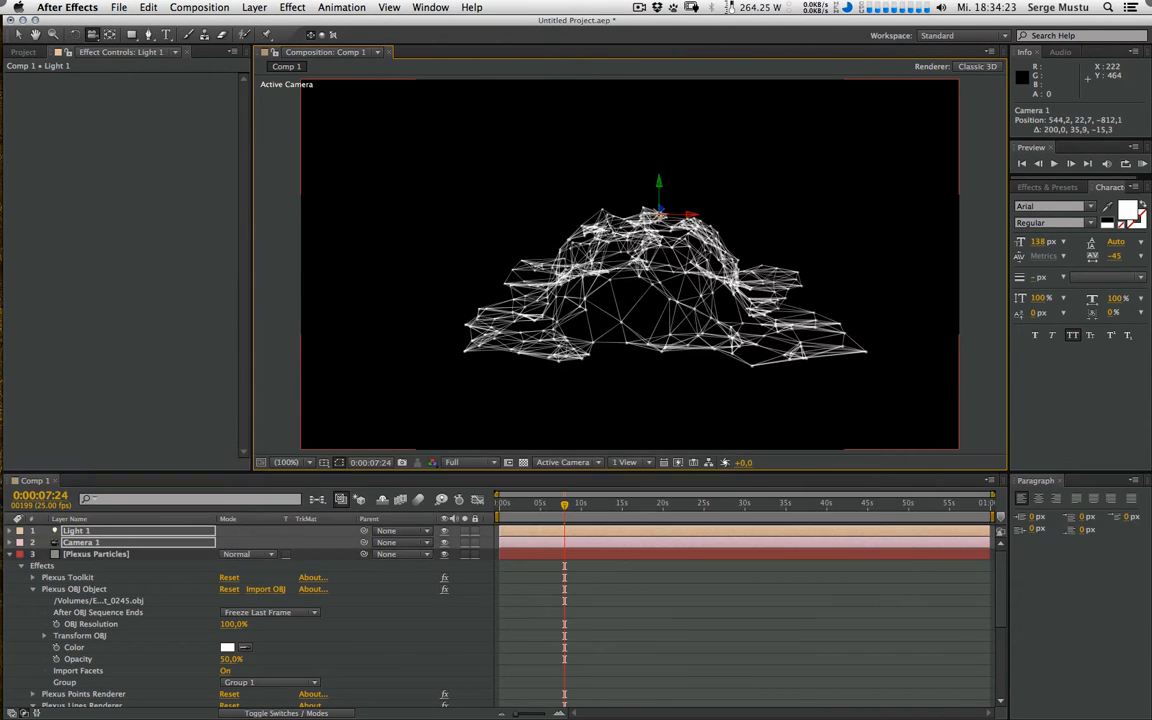
# Step: Add a Shade Effector to the Plexus Particles layer, testing its ambience at 0% before setting it to 10%
pyautogui.click(96, 556)
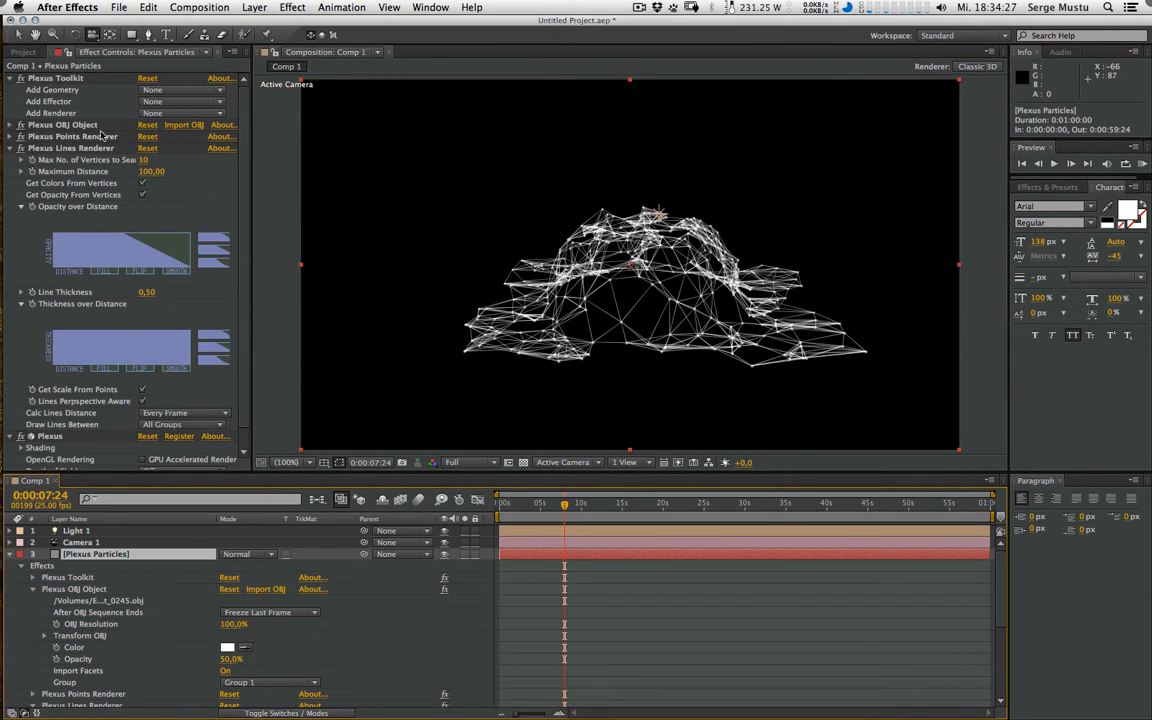
pyautogui.click(11, 148)
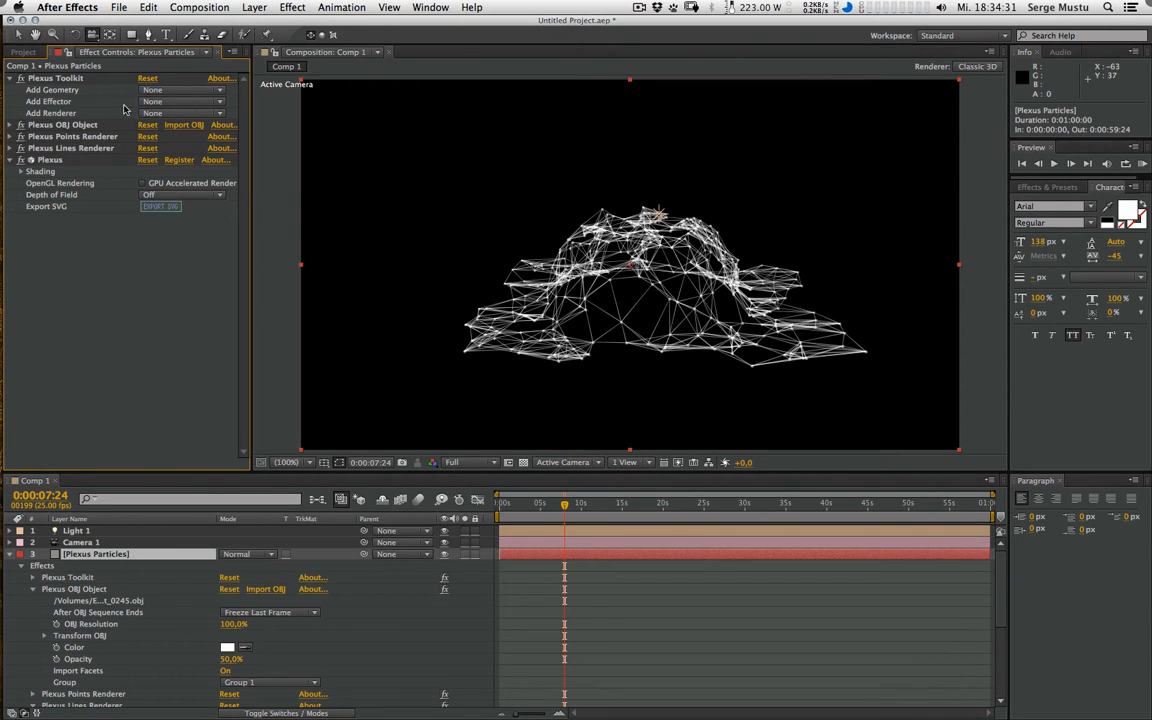
pyautogui.click(180, 103)
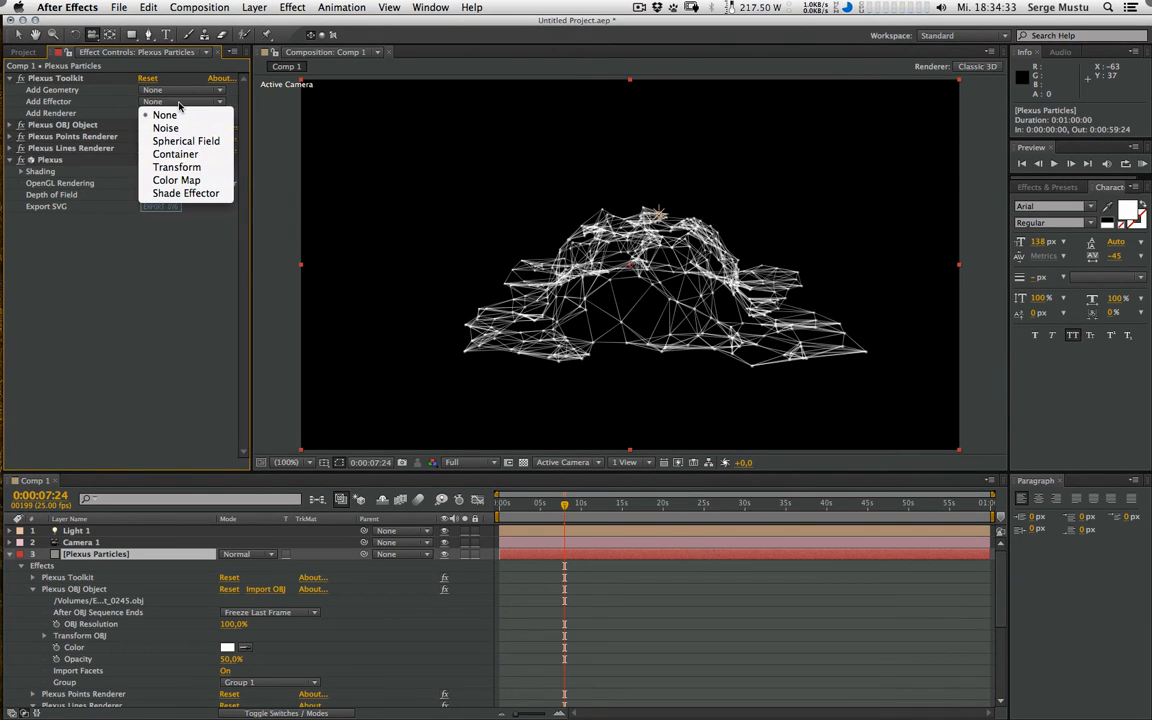
pyautogui.click(184, 193)
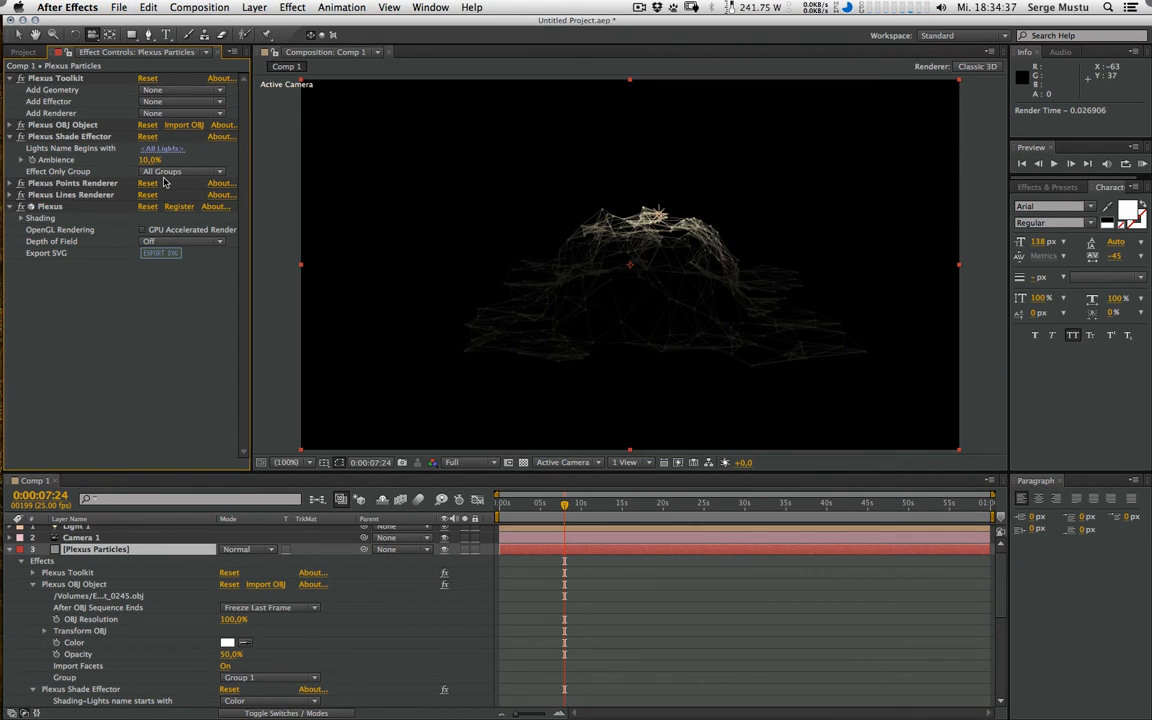
pyautogui.moveTo(148, 160); pyautogui.dragTo(134, 159)
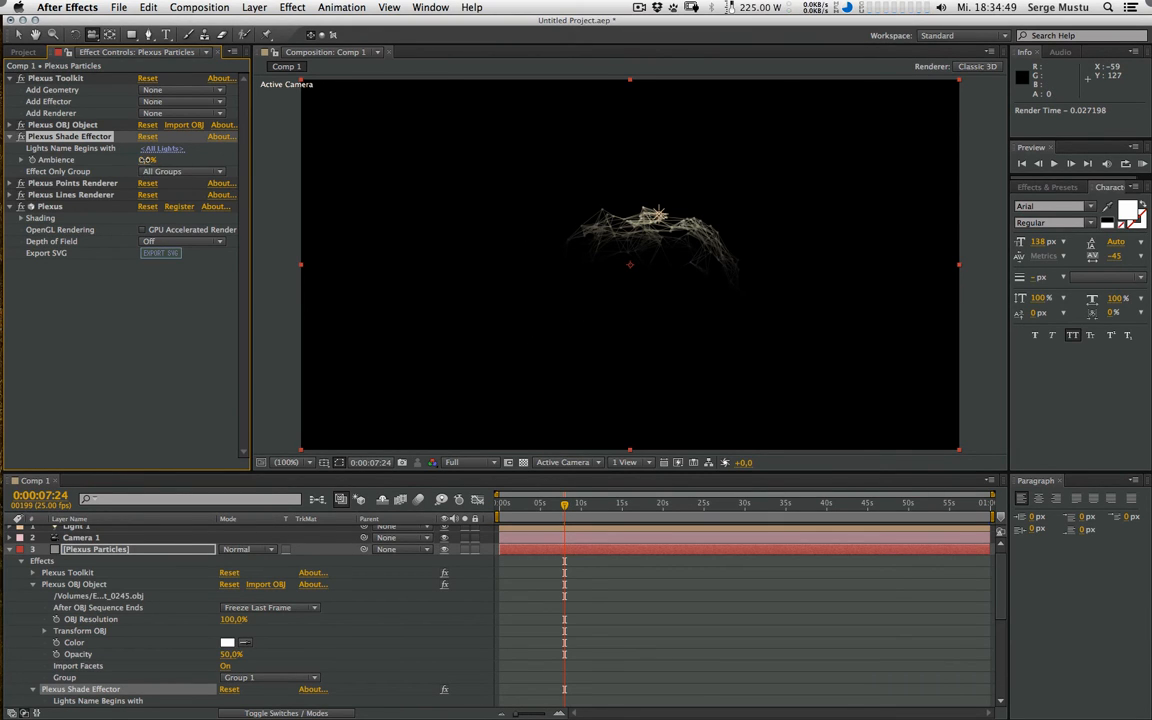
pyautogui.moveTo(146, 160)
pyautogui.mouseDown()
pyautogui.moveTo(162, 160)
pyautogui.moveTo(150, 161)
pyautogui.mouseUp()
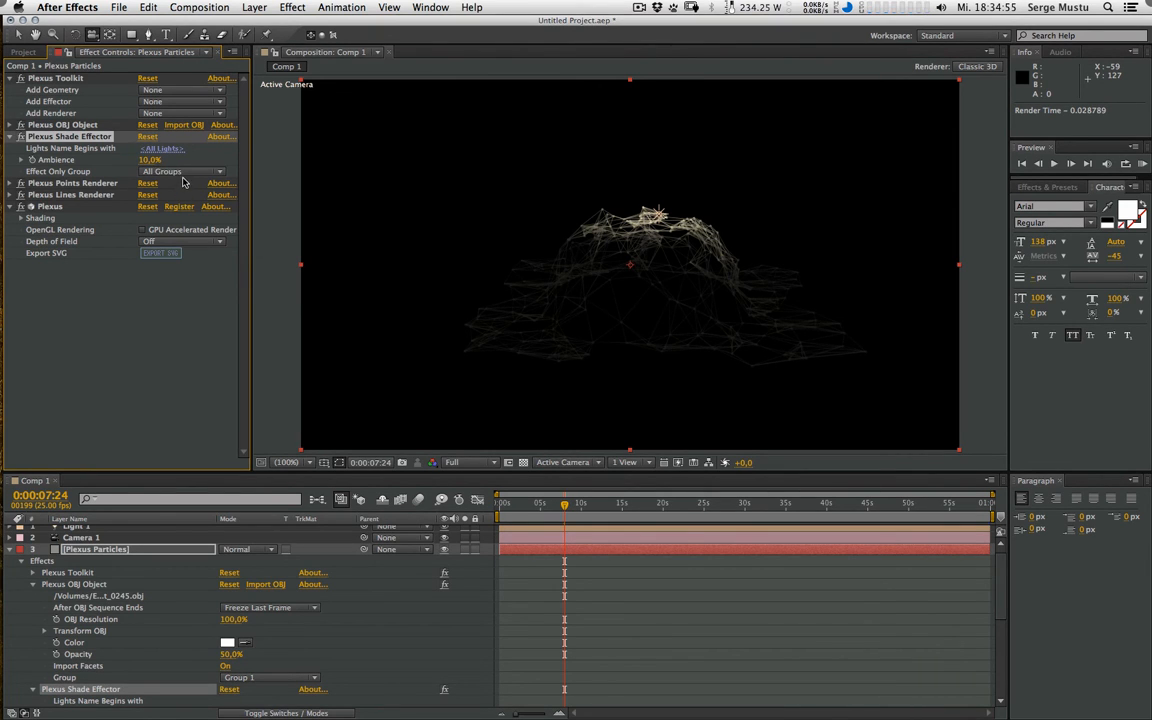
# Step: Orbit the camera slightly around the shaded dome and shift Light 1 a little along its X axis
pyautogui.click(659, 194)
pyautogui.moveTo(660, 190); pyautogui.dragTo(642, 225)
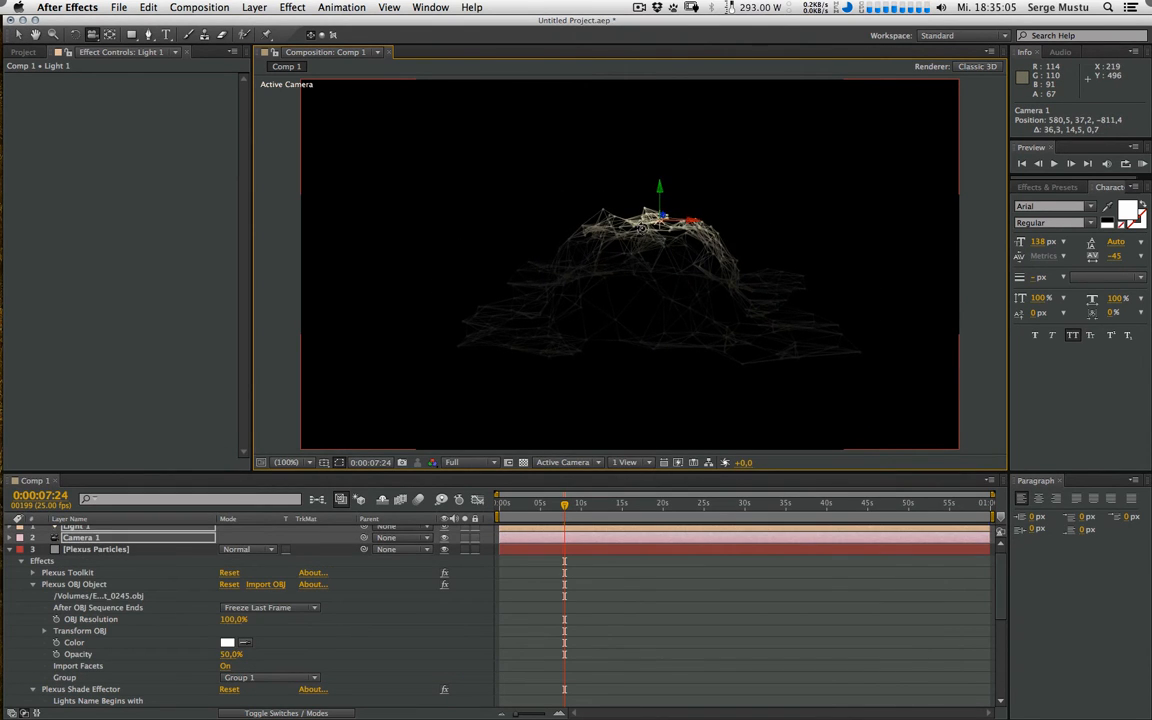
pyautogui.press('v')
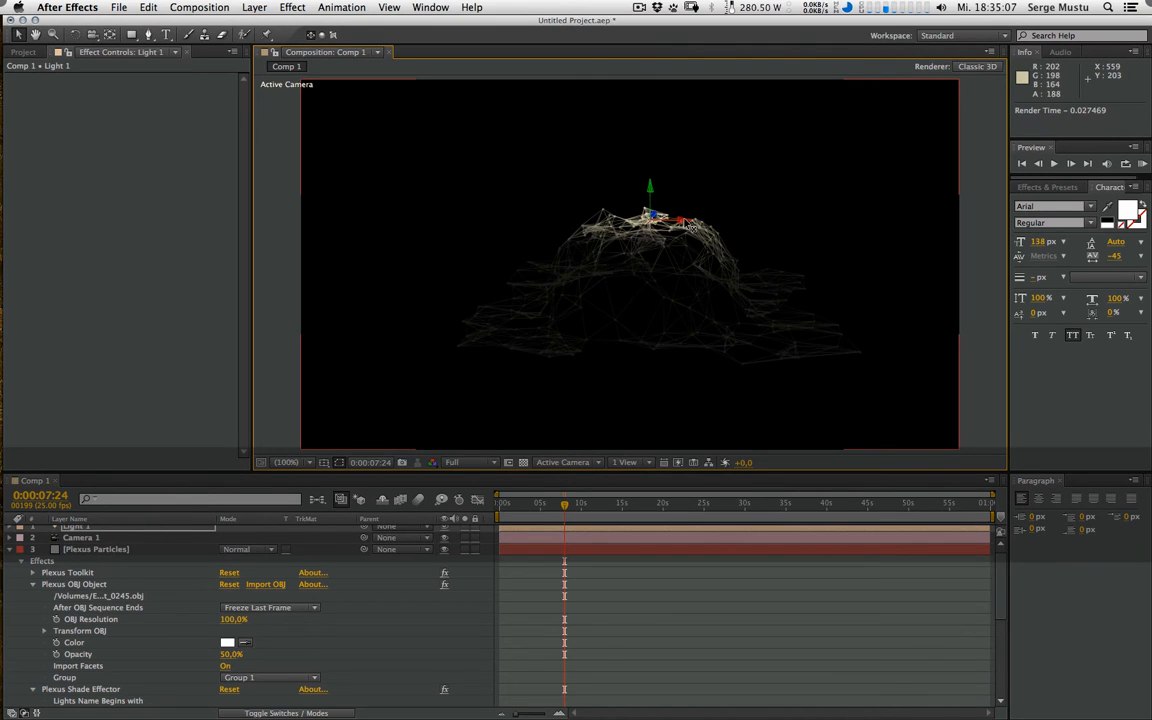
# Step: Raise the intensity of Light 1 to 156%
pyautogui.click(26, 52)
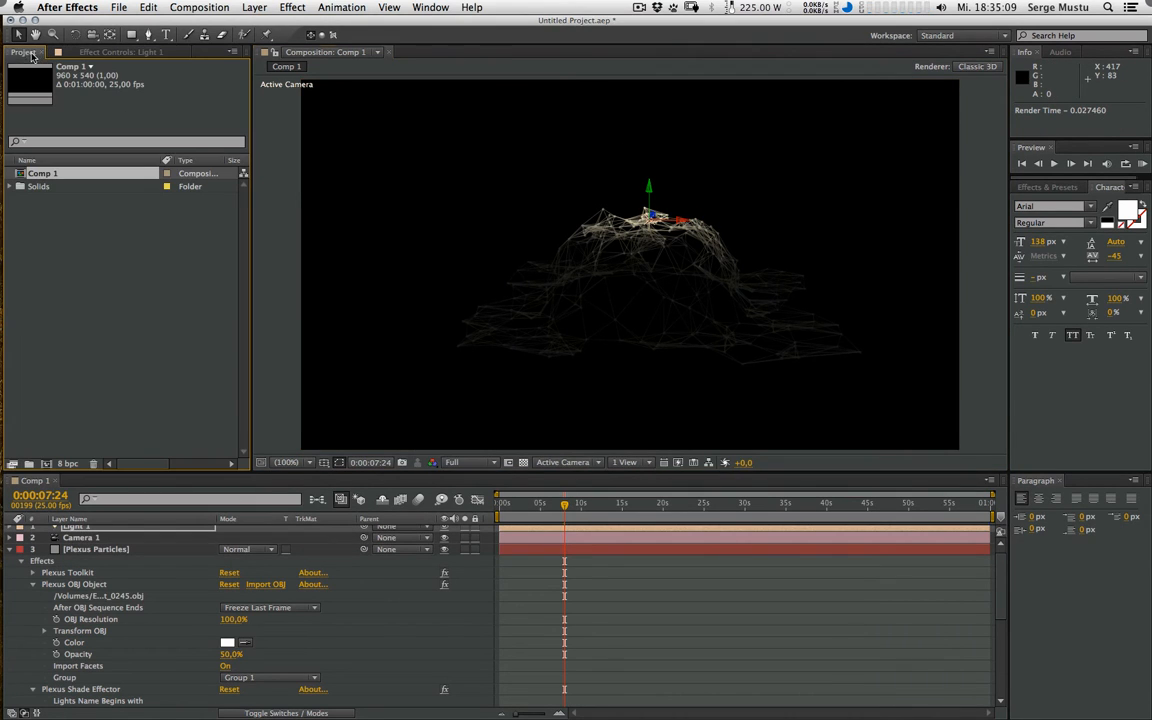
pyautogui.click(89, 531)
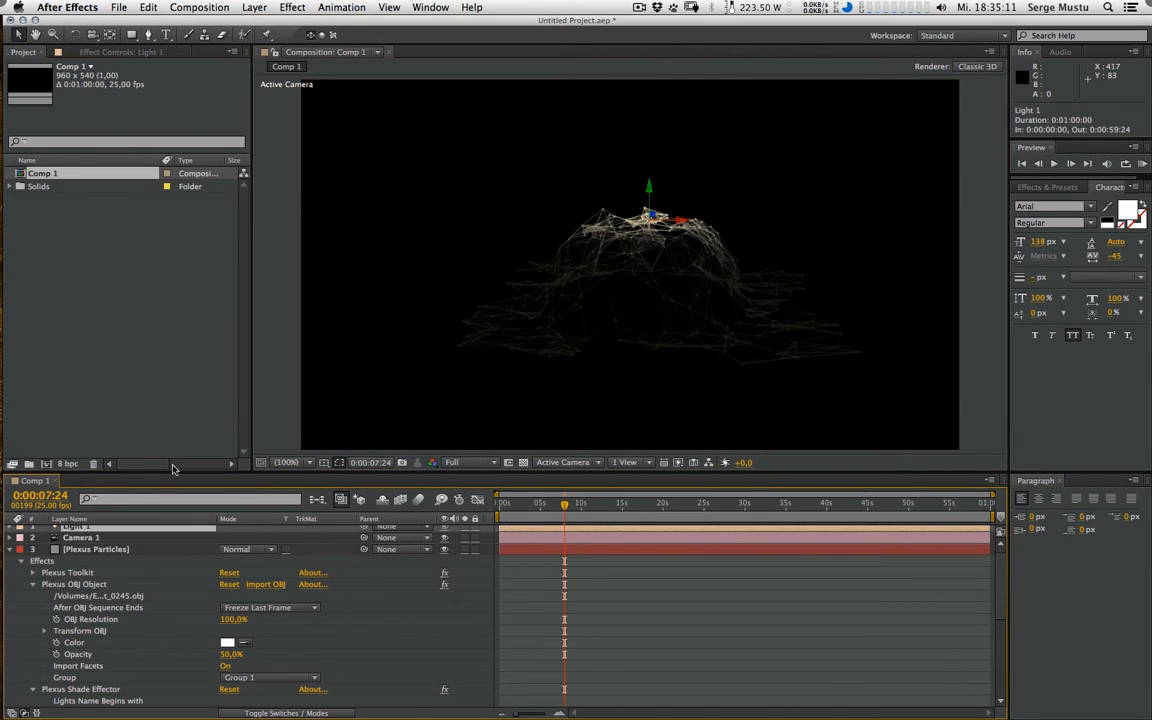
pyautogui.scroll(1, 901, 520)
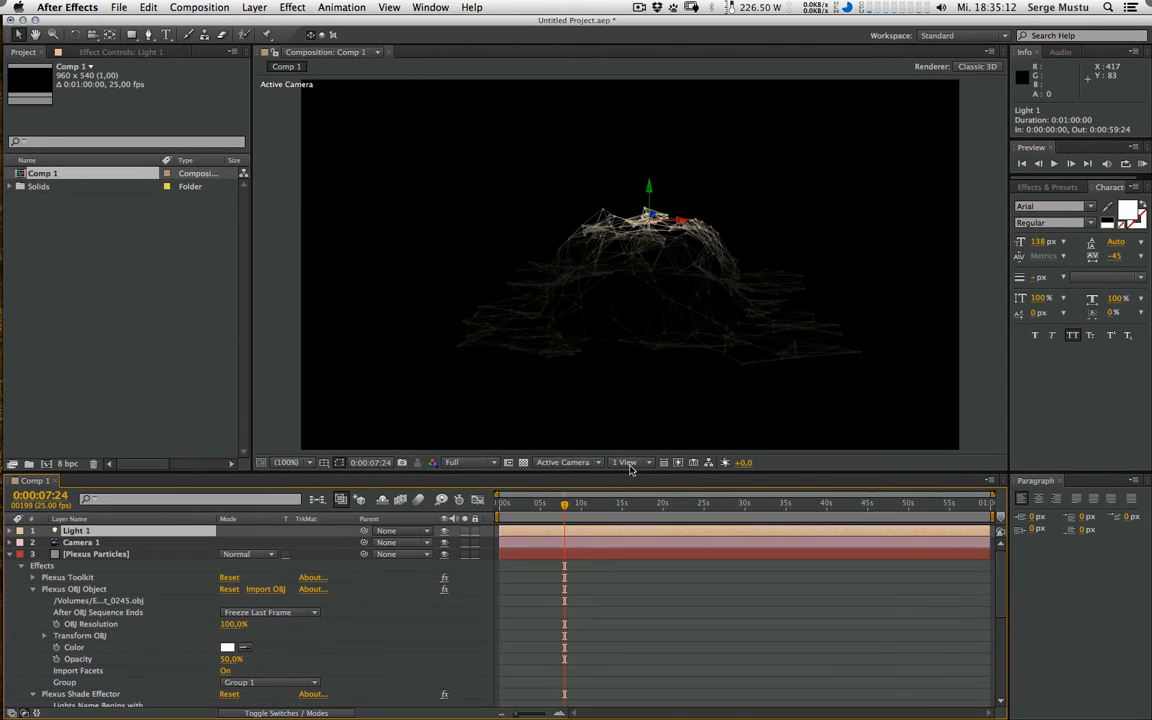
pyautogui.doubleClick(100, 534)
pyautogui.moveTo(738, 234); pyautogui.dragTo(240, 272)
pyautogui.moveTo(221, 373); pyautogui.dragTo(256, 370)
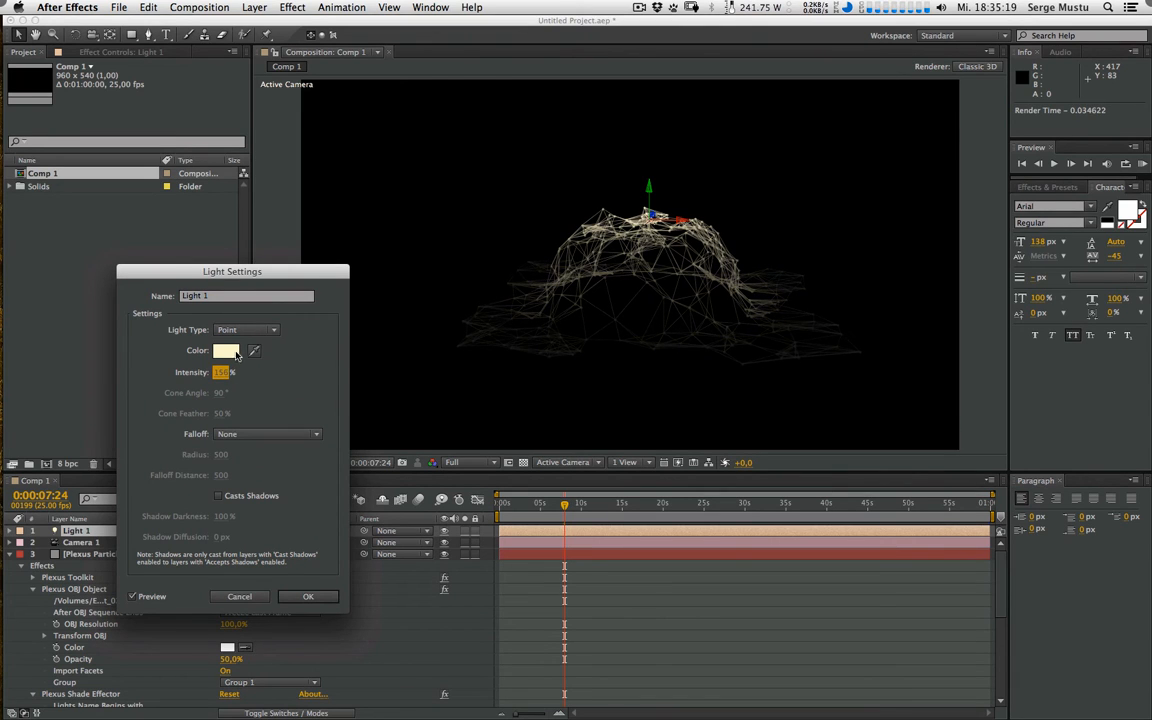
# Step: Change the color of Light 1 to a soft pink and apply the light settings
pyautogui.click(234, 352)
pyautogui.moveTo(873, 574); pyautogui.dragTo(866, 592)
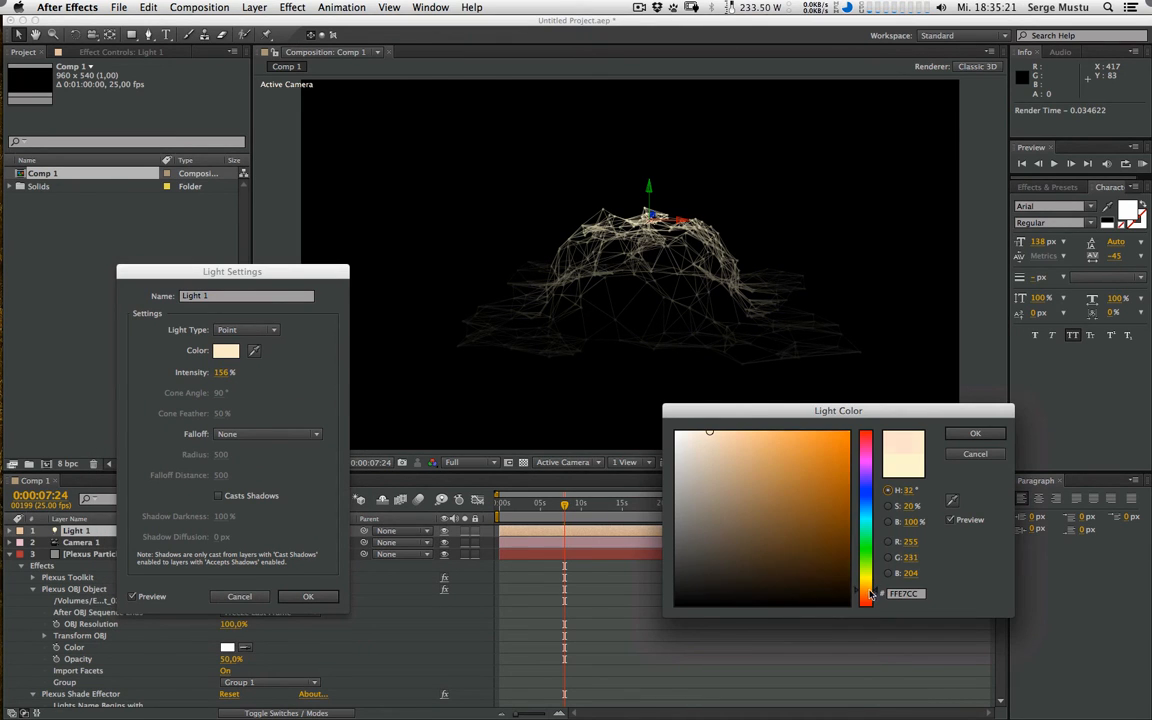
pyautogui.click(863, 440)
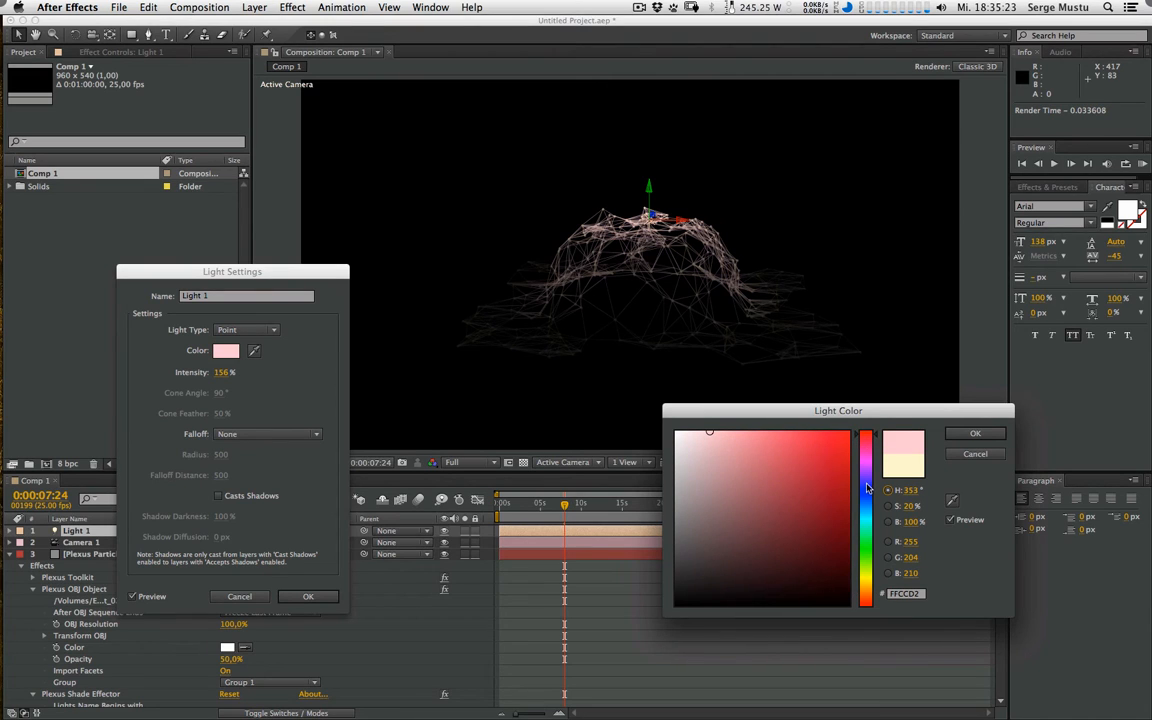
pyautogui.click(791, 433)
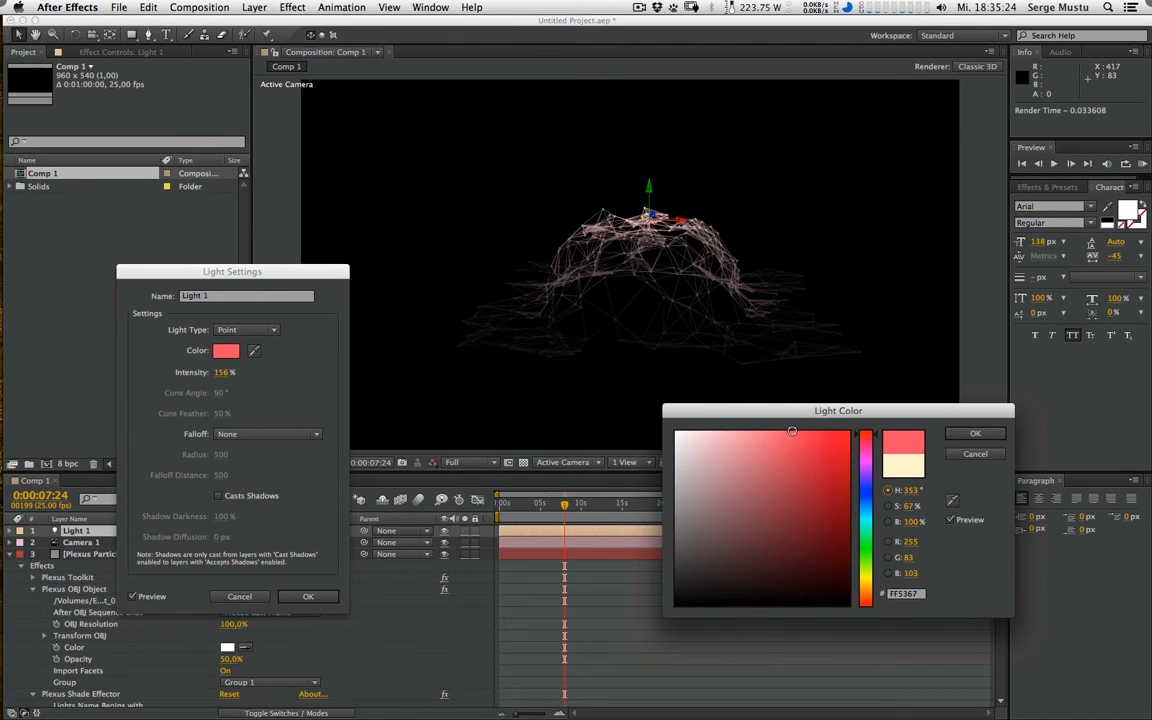
pyautogui.click(730, 435)
pyautogui.click(976, 431)
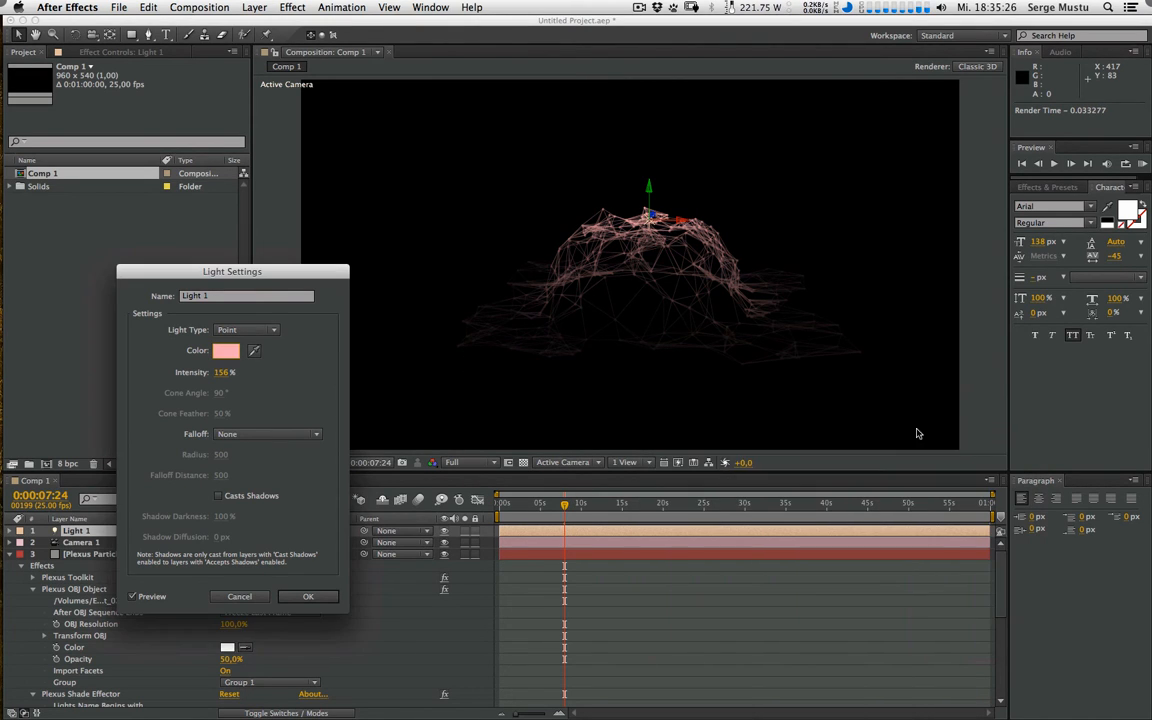
pyautogui.click(308, 596)
# Step: Duplicate Light 1 and lower the copy to the base of the plexus dome
pyautogui.click(84, 532)
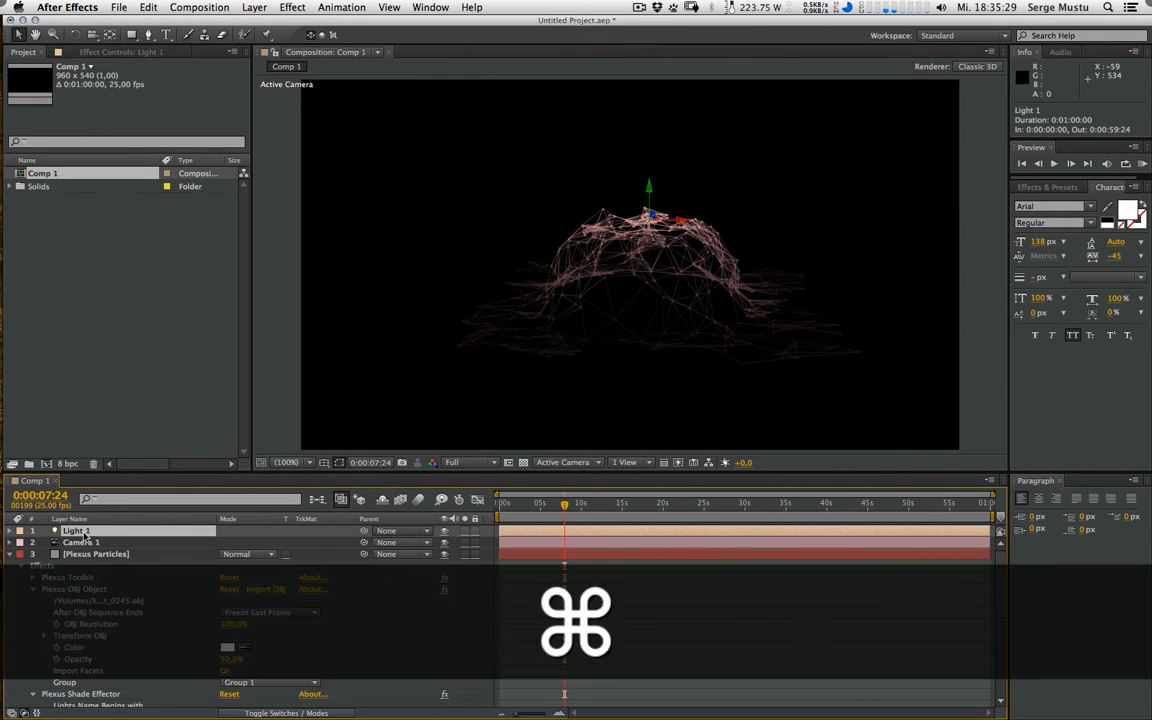
pyautogui.press('super+d')
pyautogui.press('v')
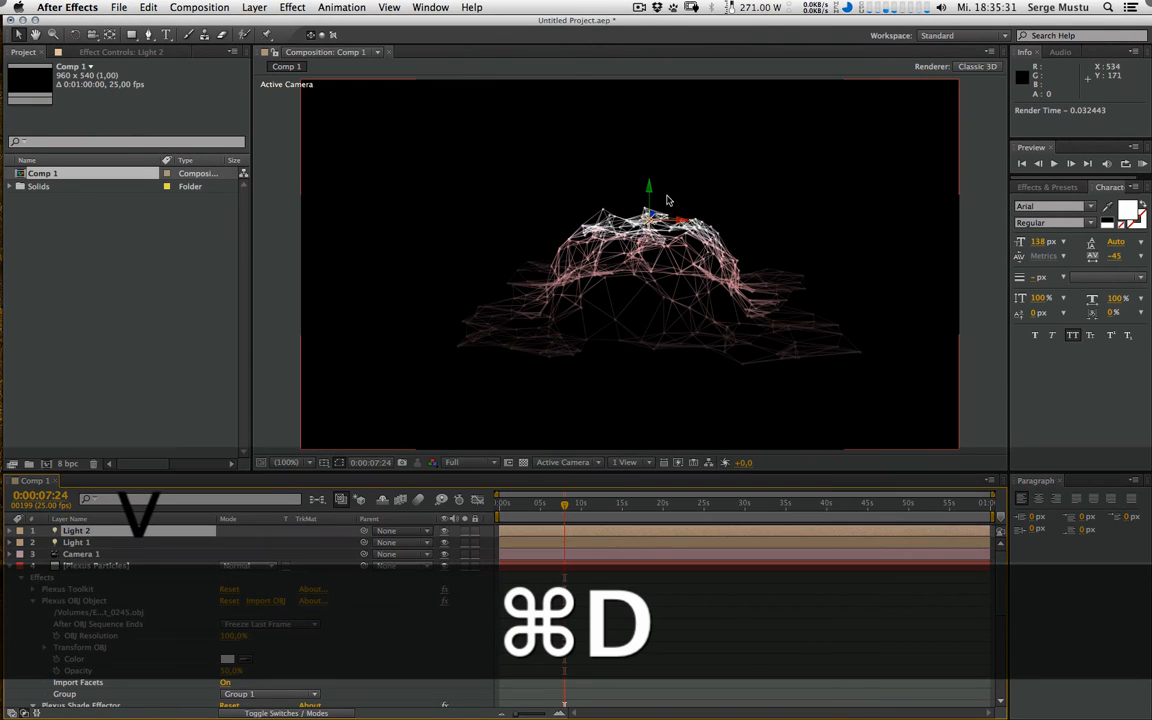
pyautogui.moveTo(649, 190); pyautogui.dragTo(660, 268)
# Step: Set the color of Light 2 to light blue ABC0F9
pyautogui.press('super+shift+y')
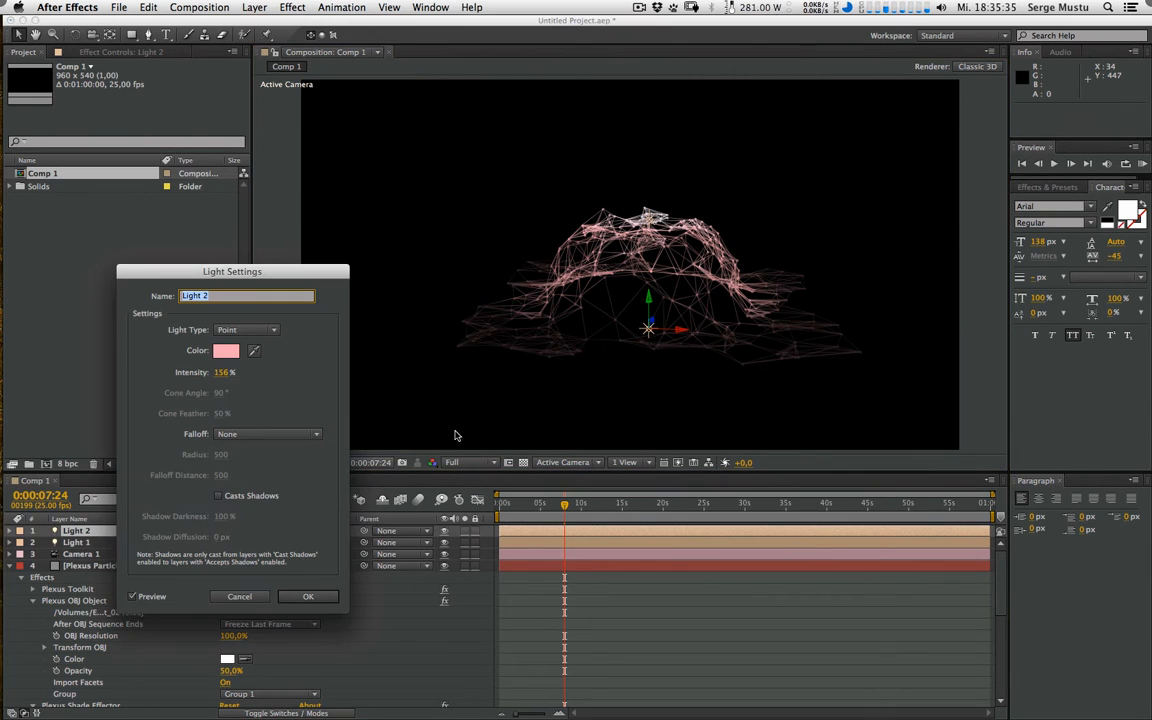
pyautogui.click(228, 351)
pyautogui.click(865, 498)
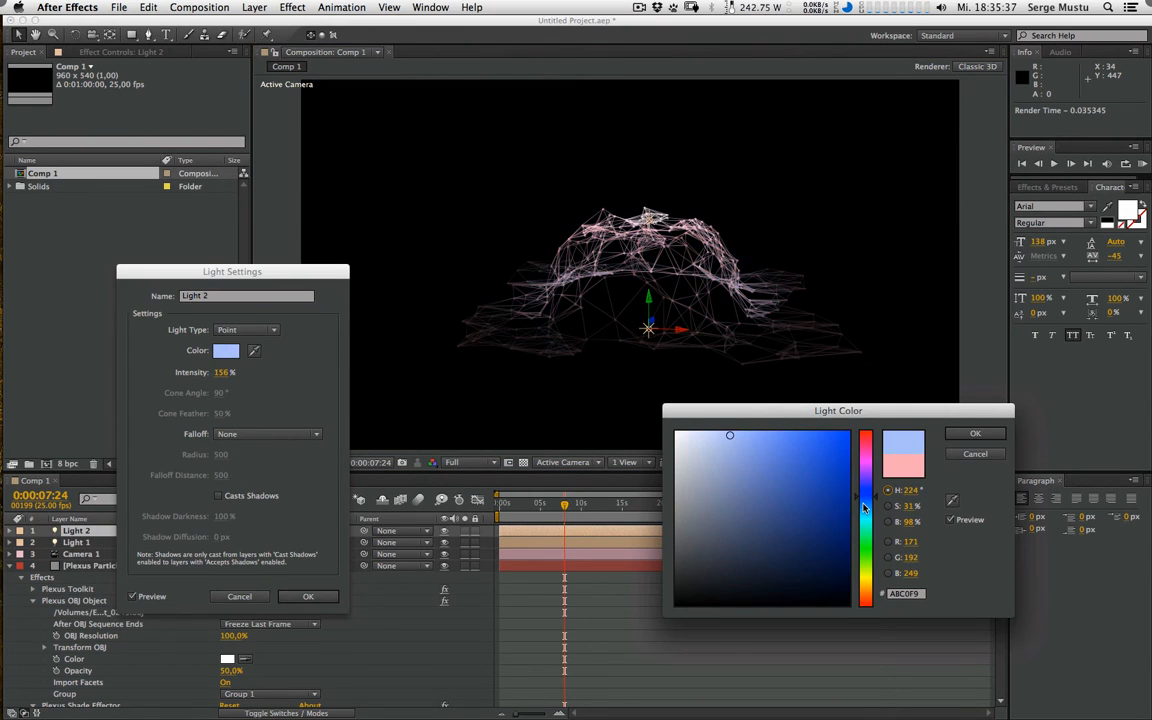
pyautogui.press('Return')
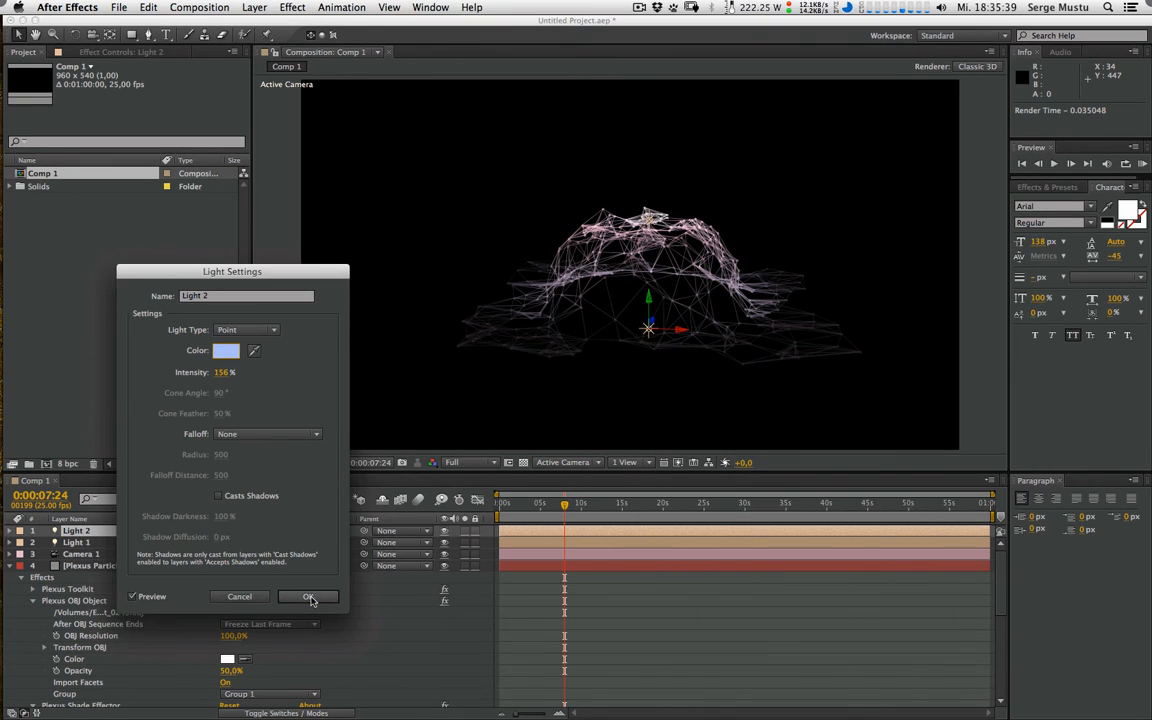
pyautogui.press('Return')
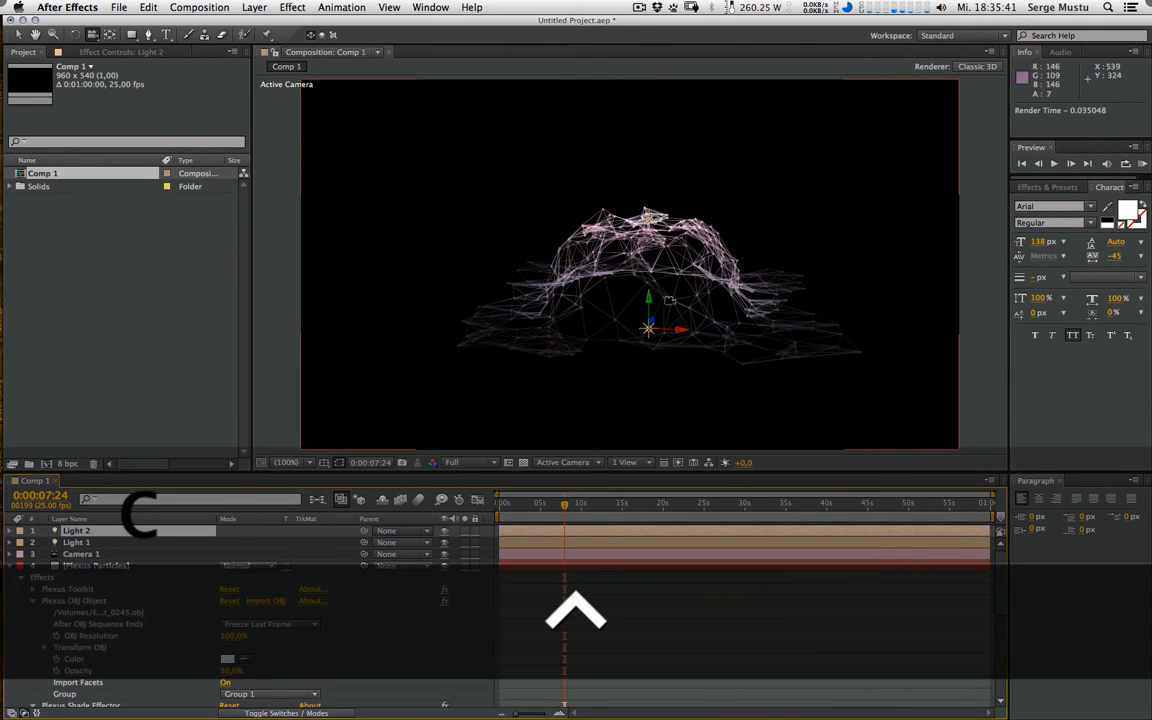
# Step: Move the camera closer to the plexus dome and orbit it to a lower frontal angle
pyautogui.moveTo(671, 302); pyautogui.dragTo(688, 233)
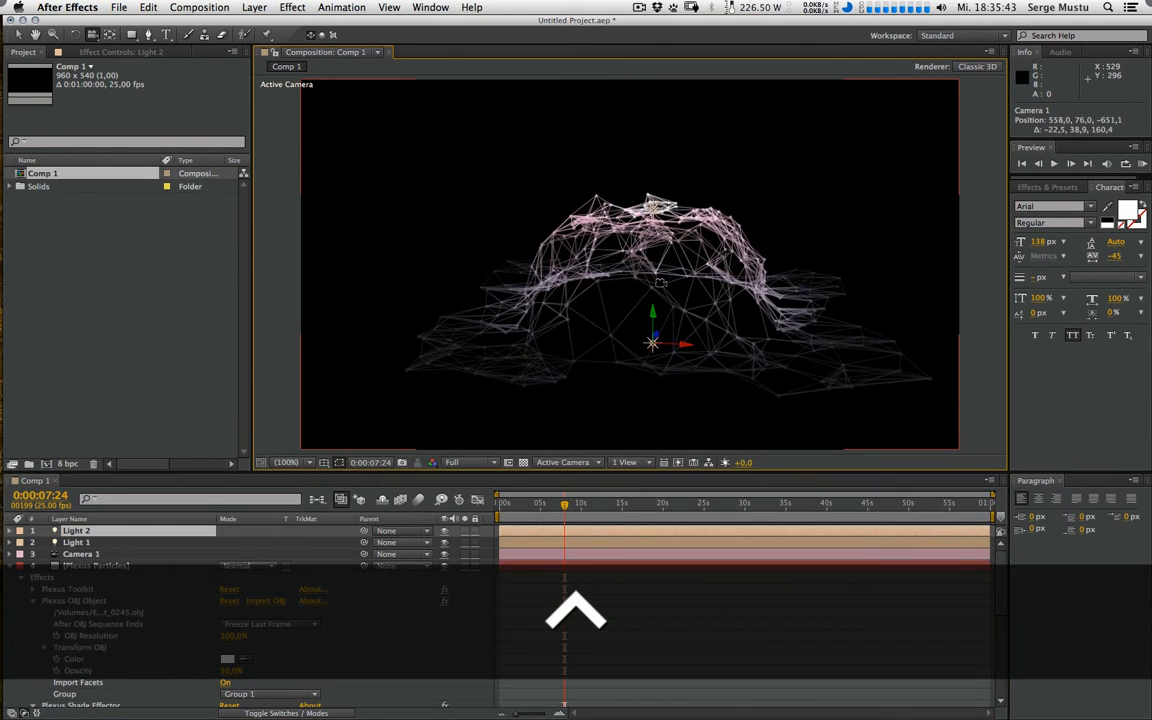
pyautogui.press('v')
pyautogui.press('c')
pyautogui.moveTo(665, 288); pyautogui.dragTo(692, 247)
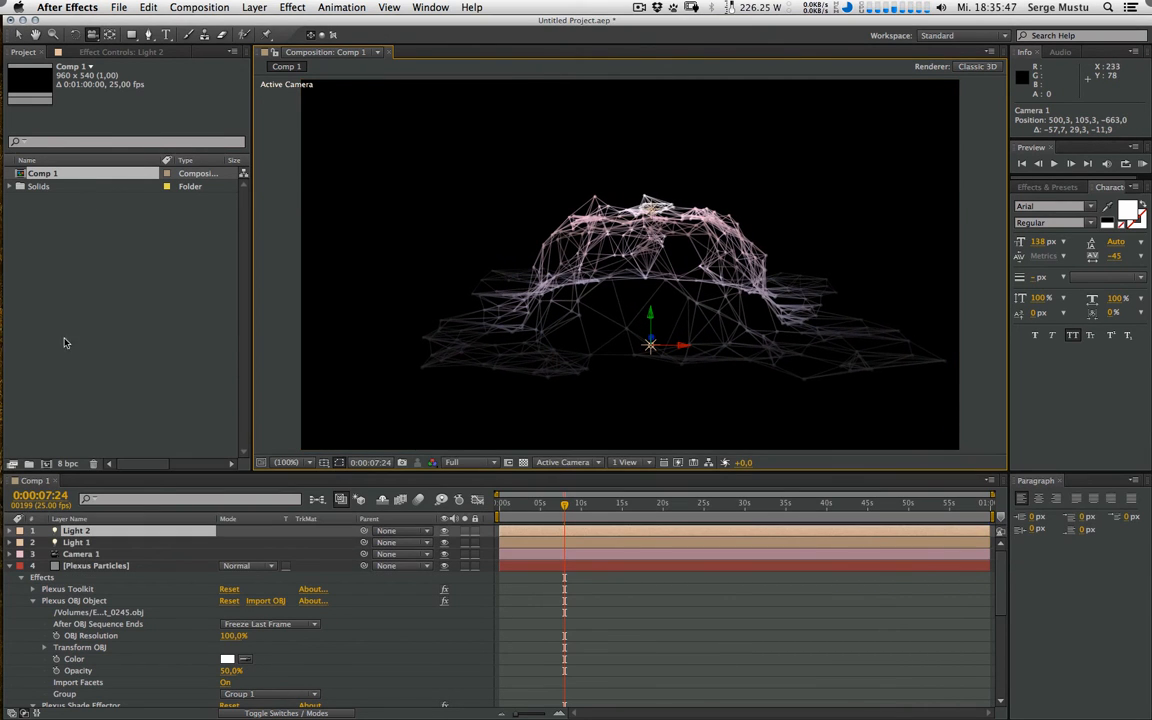
# Step: Enable depth of field on Camera 1 and move the current time to 0:00:16:21
pyautogui.click(79, 555)
pyautogui.doubleClick(79, 556)
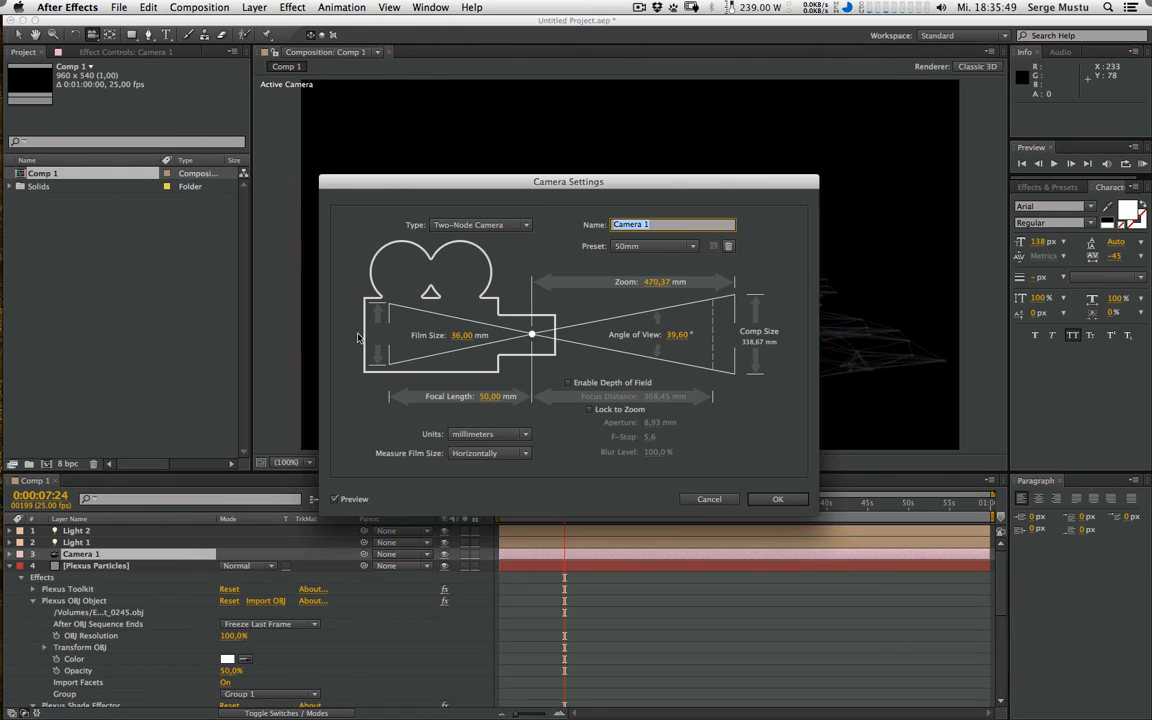
pyautogui.click(568, 383)
pyautogui.click(766, 499)
pyautogui.click(797, 503)
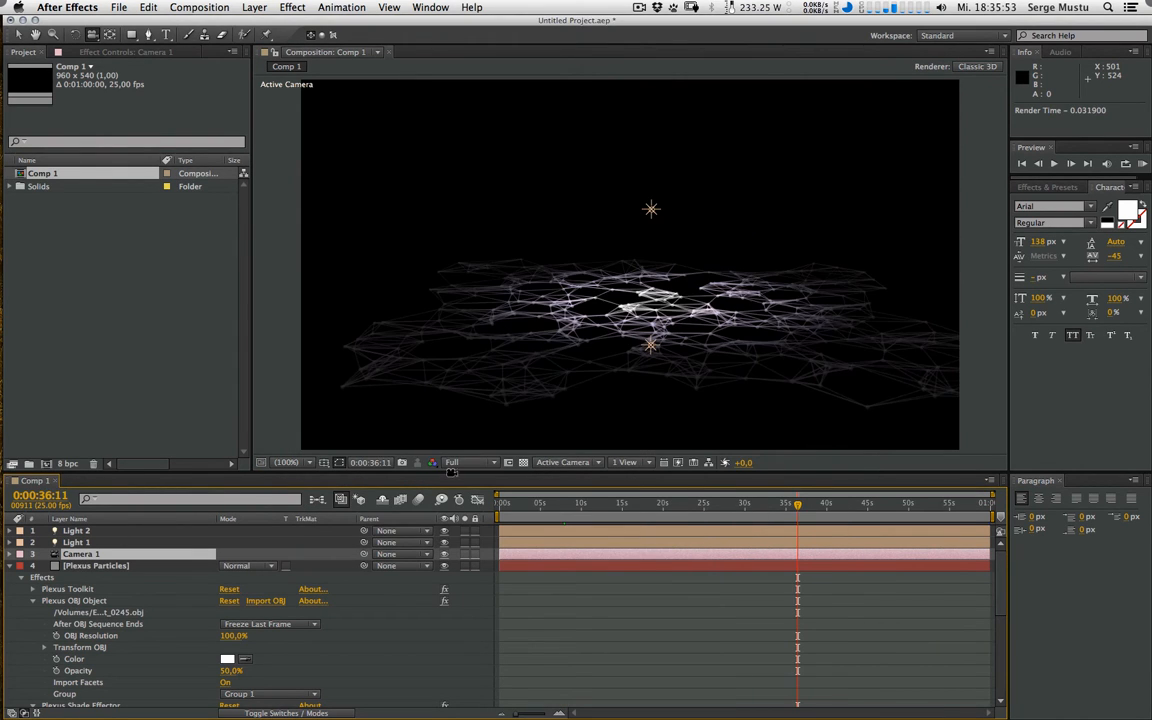
pyautogui.click(637, 507)
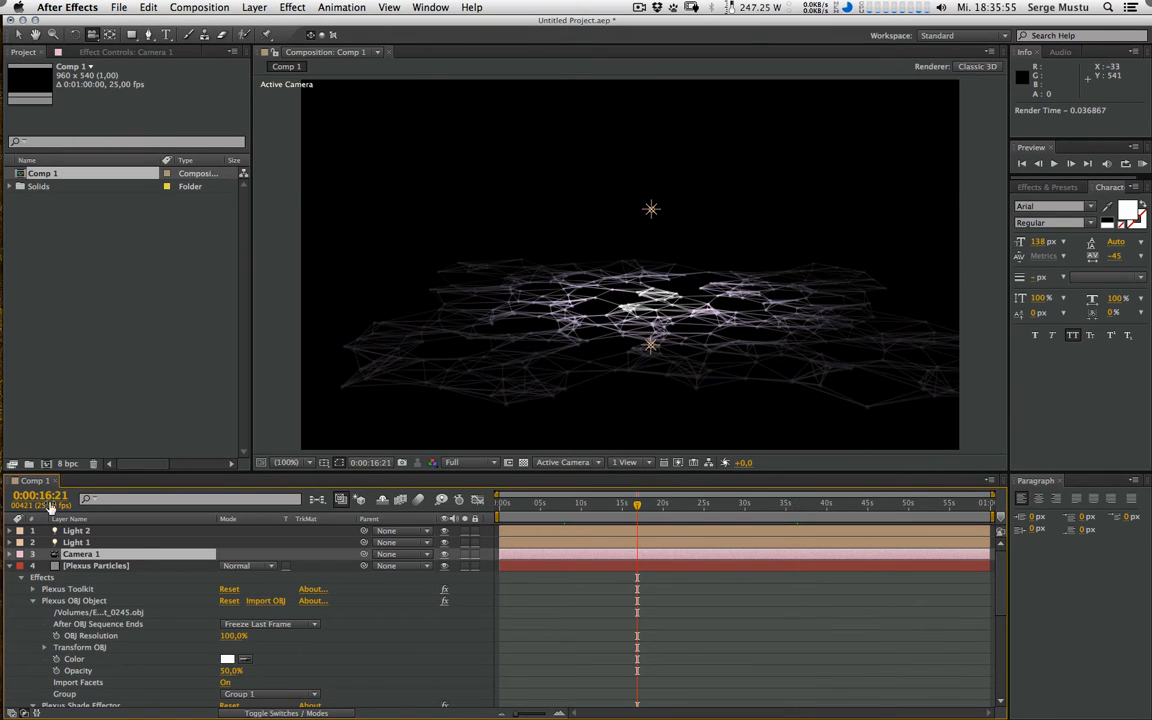
# Step: Make the Plexus effect take its depth of field from the camera settings, with a blur factor of 0,1
pyautogui.click(75, 566)
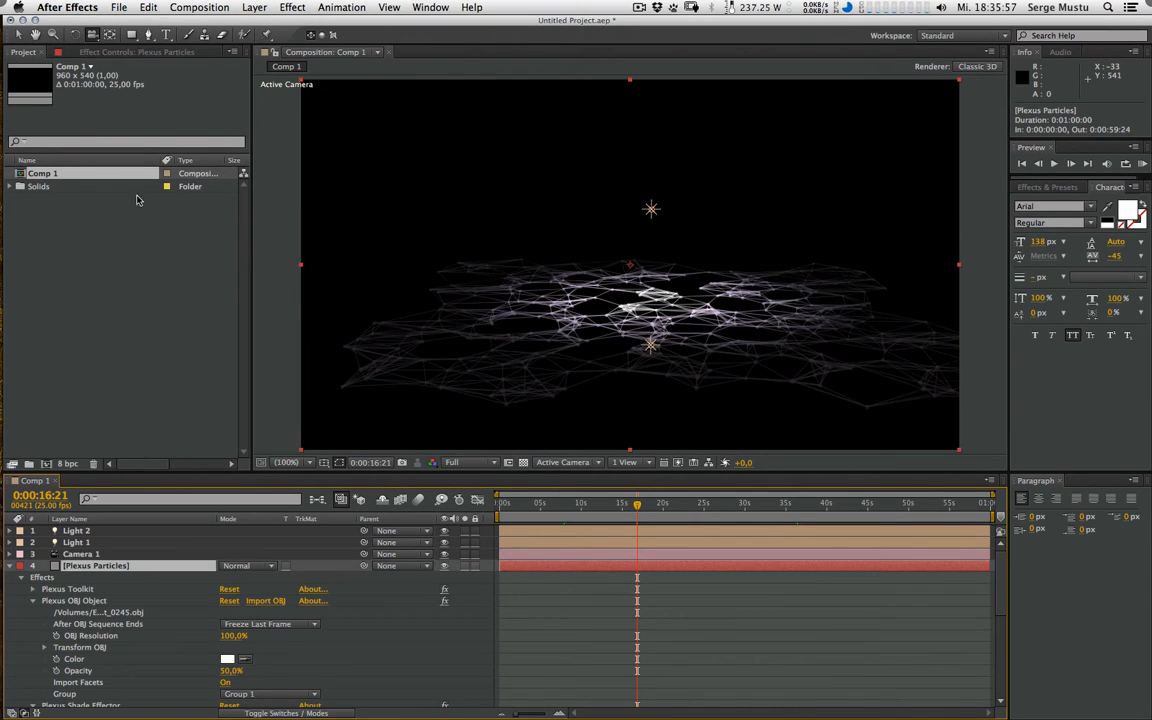
pyautogui.click(128, 52)
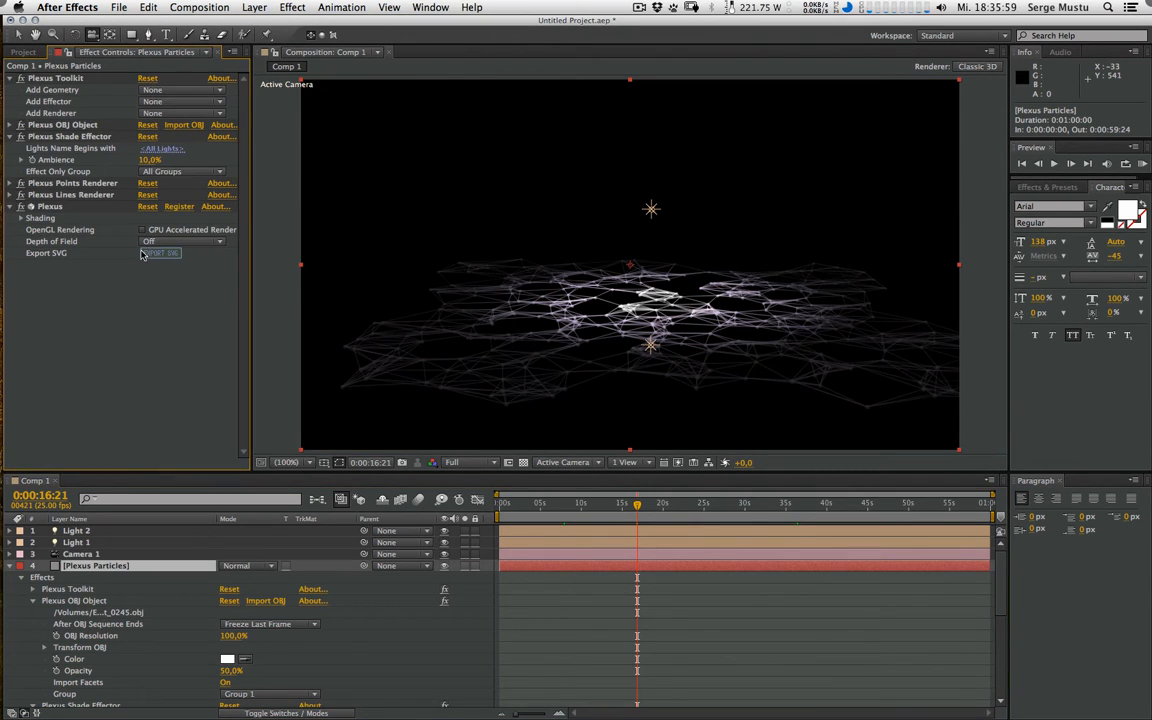
pyautogui.click(184, 243)
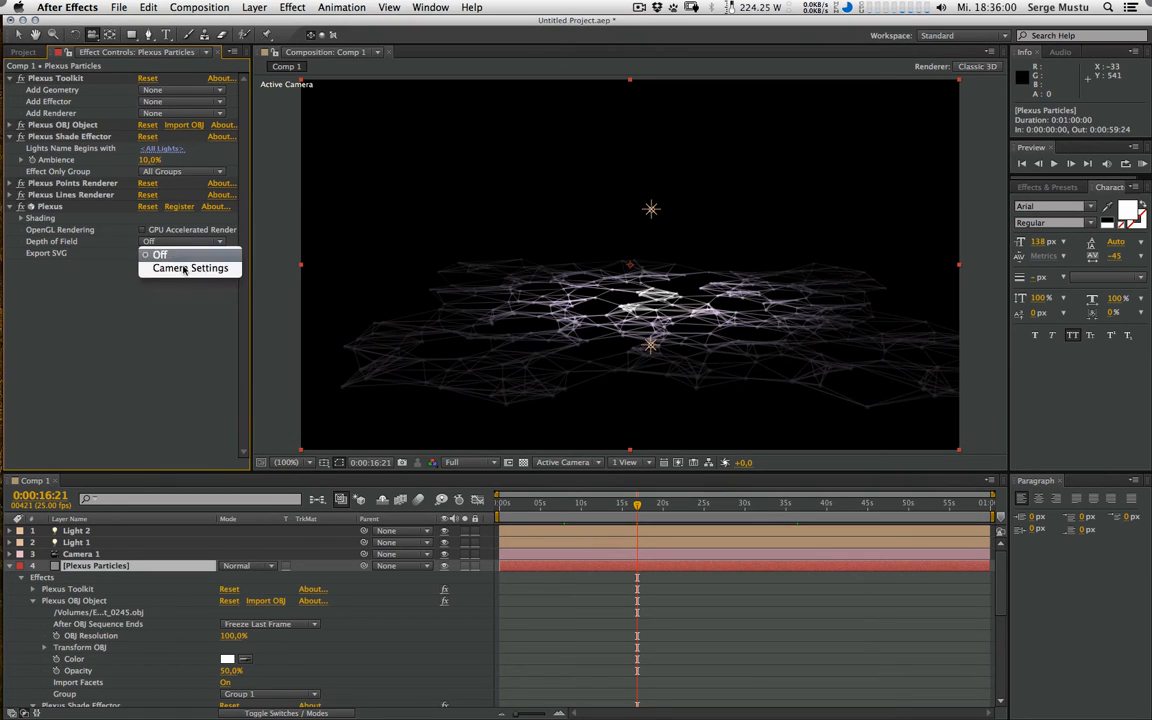
pyautogui.click(180, 268)
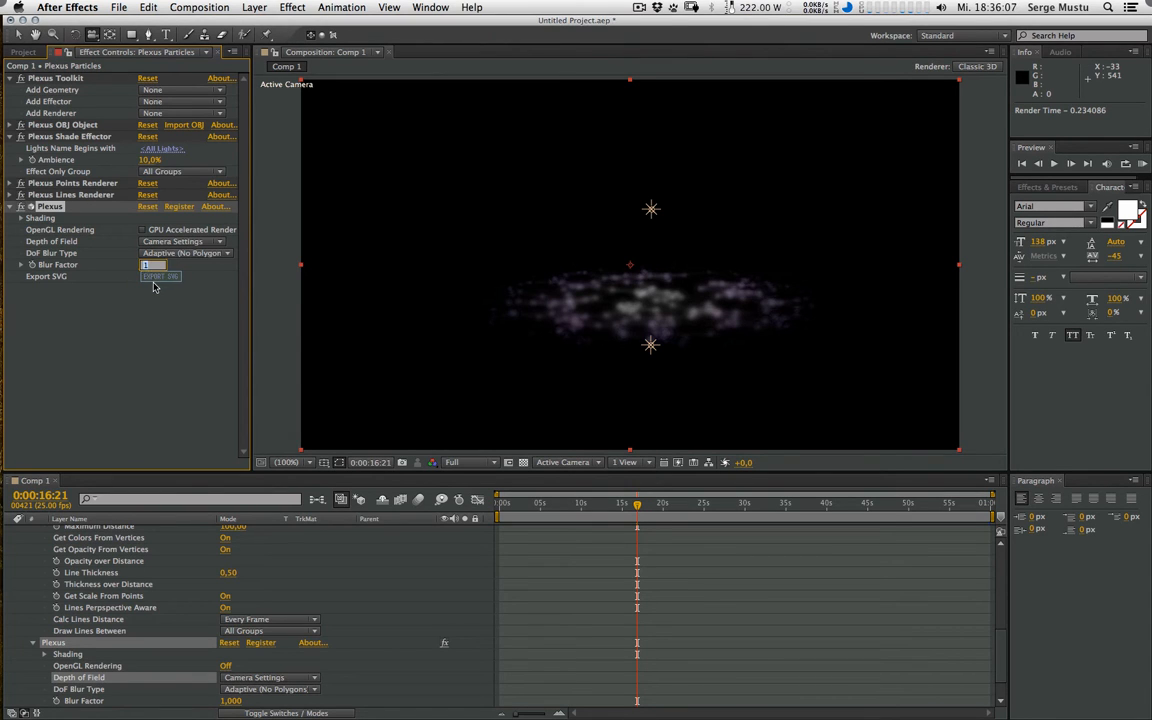
pyautogui.write('0,1')
pyautogui.press('Return')
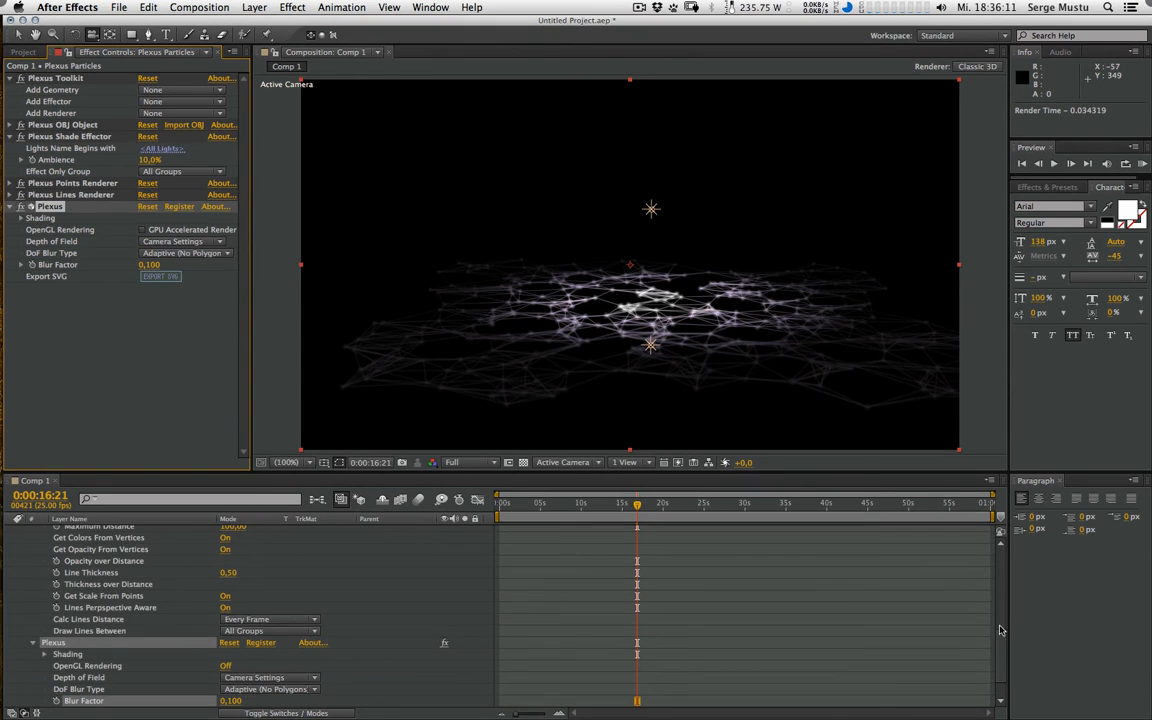
# Step: Set Camera 1's focus distance to 1003,4 pixels and its aperture to 55,3 pixels
pyautogui.scroll(10, 1000, 630)
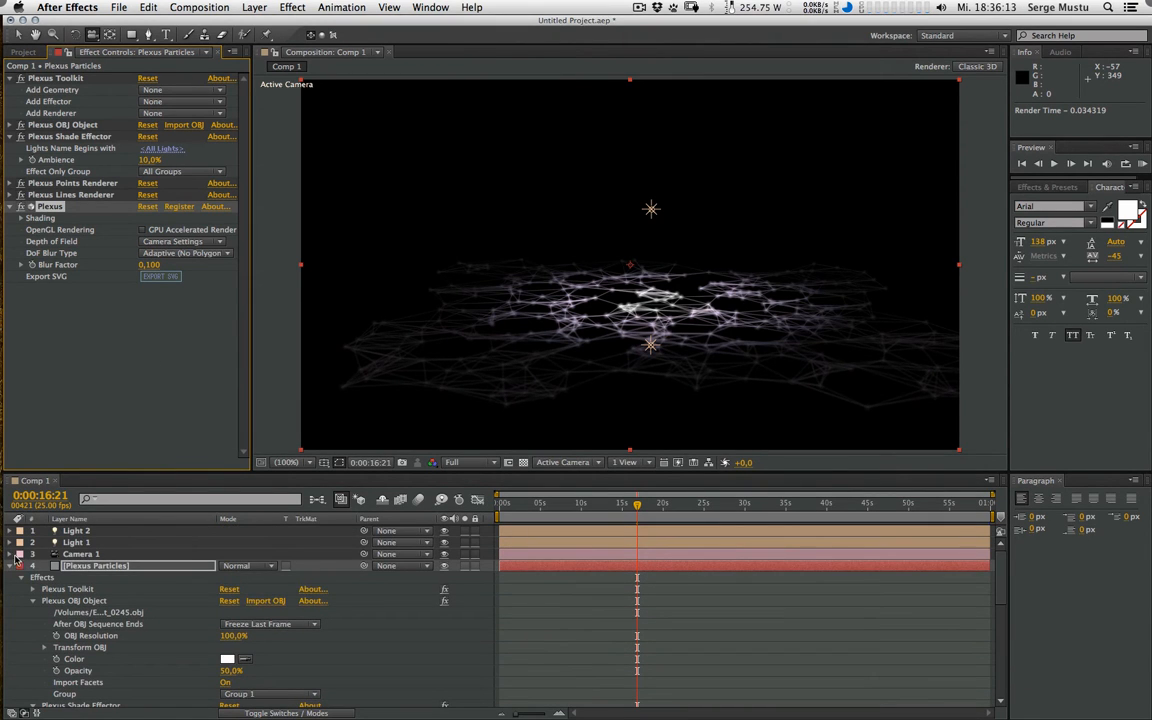
pyautogui.click(11, 555)
pyautogui.click(23, 577)
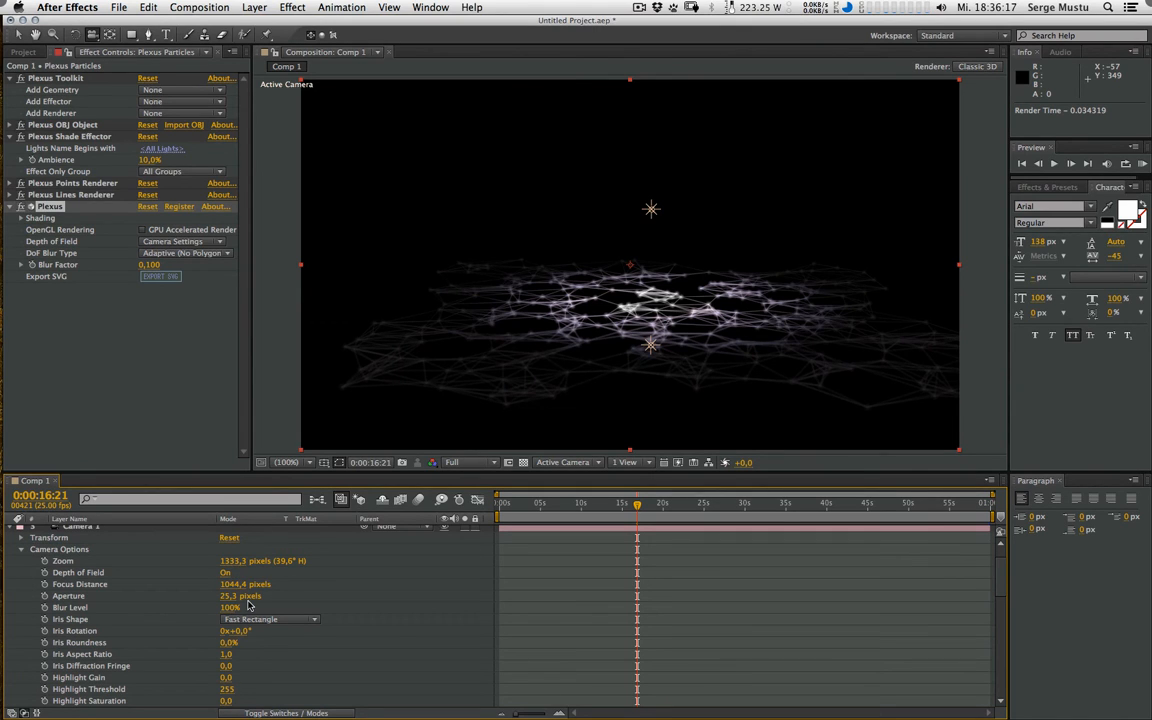
pyautogui.moveTo(230, 585); pyautogui.dragTo(184, 585)
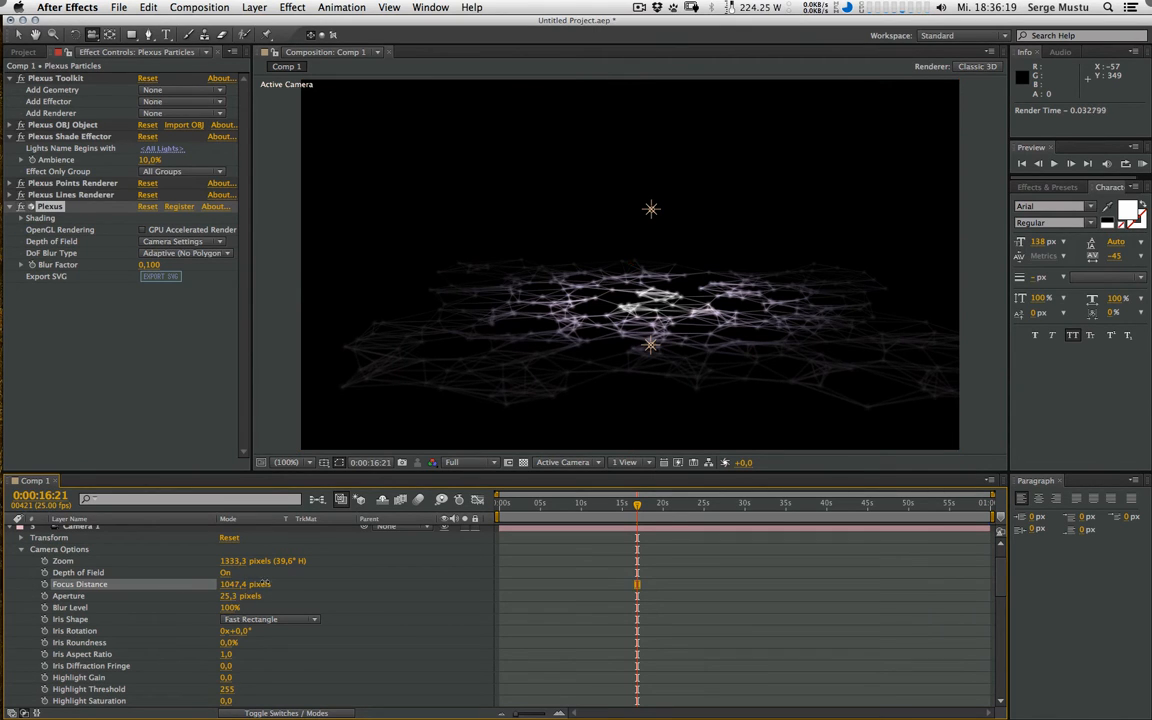
pyautogui.moveTo(265, 583); pyautogui.dragTo(108, 607)
pyautogui.moveTo(215, 600); pyautogui.dragTo(550, 550)
# Step: Move the current time to 0:00:07:18 and set Camera 1's focus distance to 889,4 pixels
pyautogui.moveTo(640, 506); pyautogui.dragTo(769, 505)
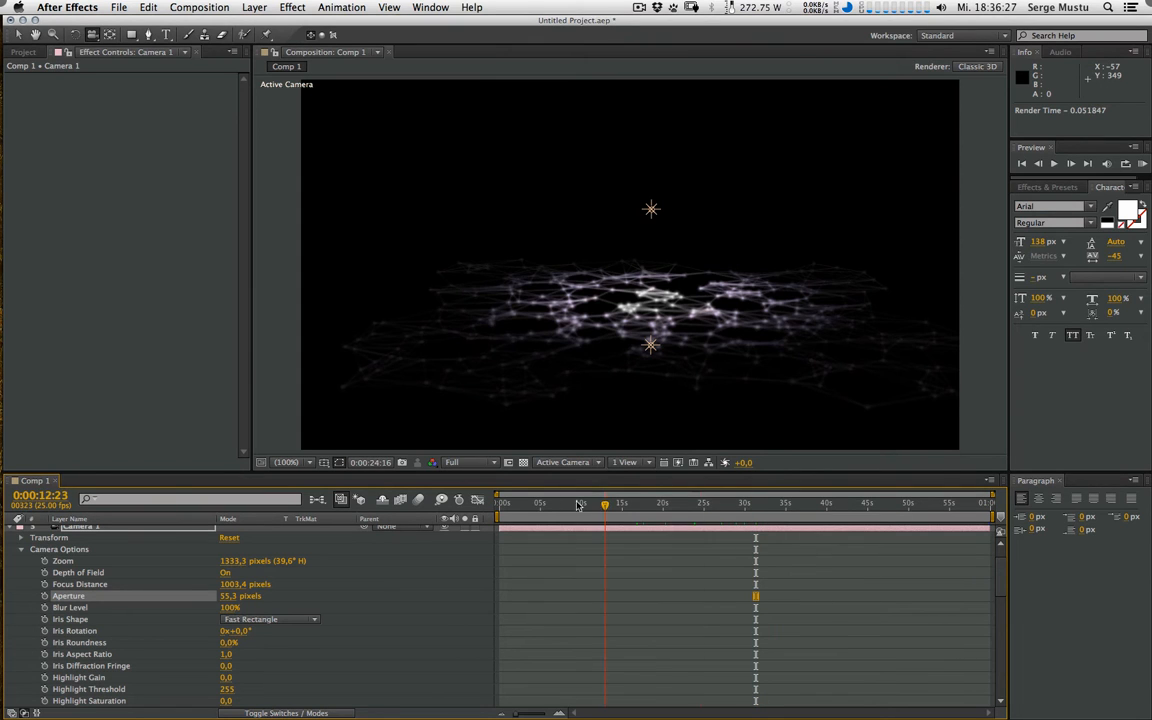
pyautogui.moveTo(525, 506); pyautogui.dragTo(562, 506)
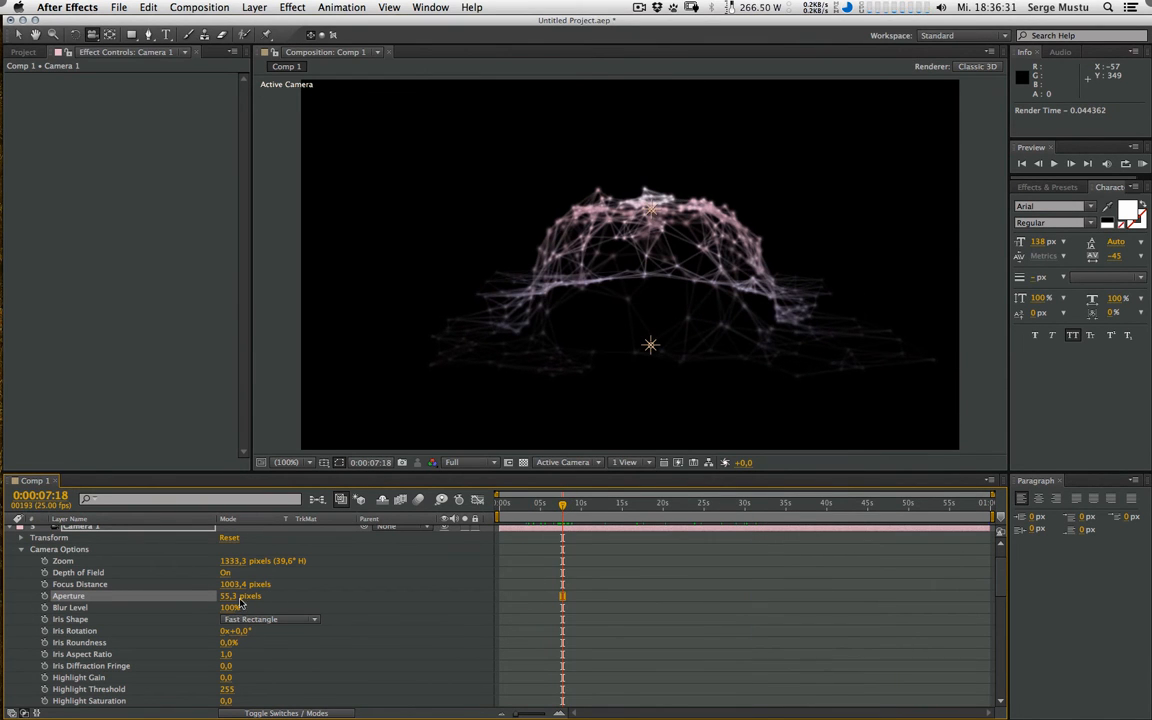
pyautogui.moveTo(229, 587); pyautogui.dragTo(282, 590)
pyautogui.moveTo(150, 586); pyautogui.dragTo(139, 586)
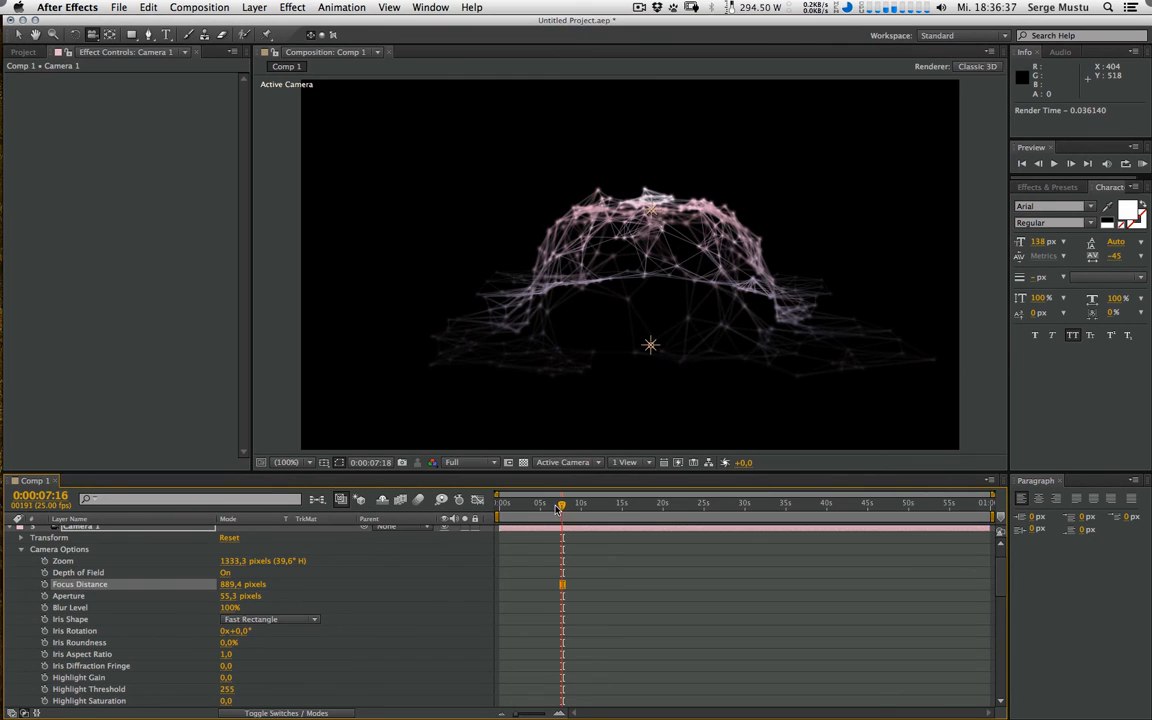
# Step: Move the current time to 0:00:07:16 and orbit the camera to a slightly higher angle over the plexus dome
pyautogui.moveTo(557, 508)
pyautogui.mouseDown()
pyautogui.moveTo(535, 508)
pyautogui.moveTo(571, 507)
pyautogui.moveTo(504, 507)
pyautogui.moveTo(562, 522)
pyautogui.mouseUp()
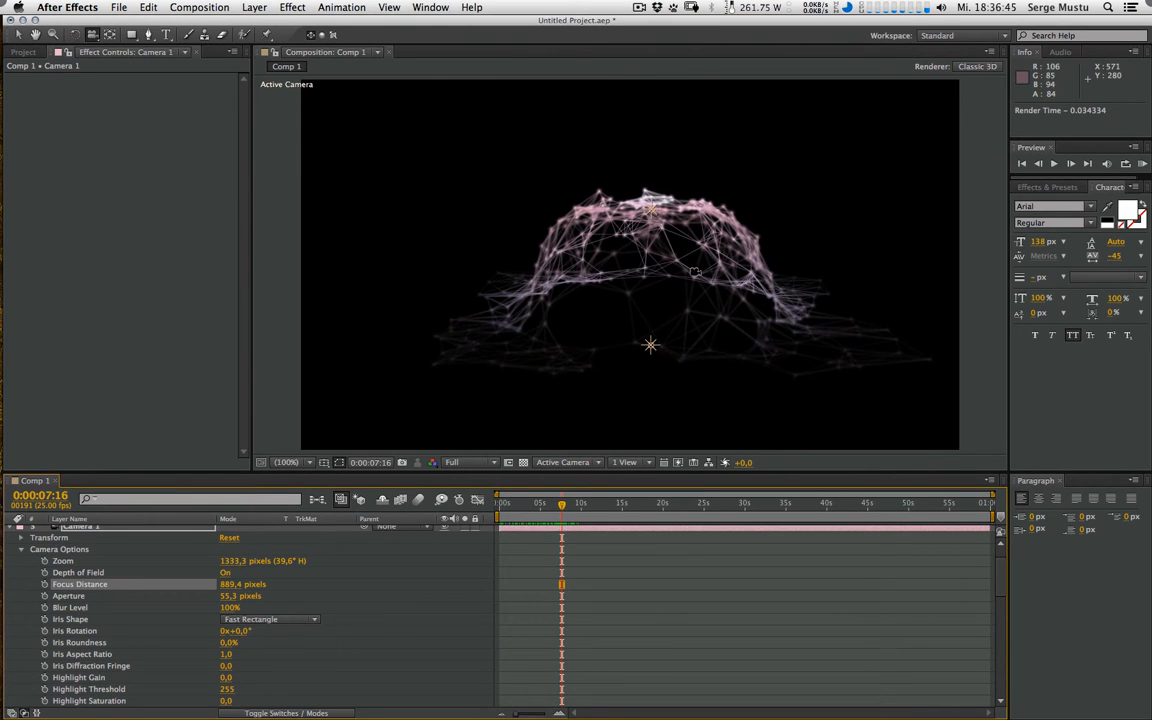
pyautogui.moveTo(672, 283); pyautogui.dragTo(620, 302)
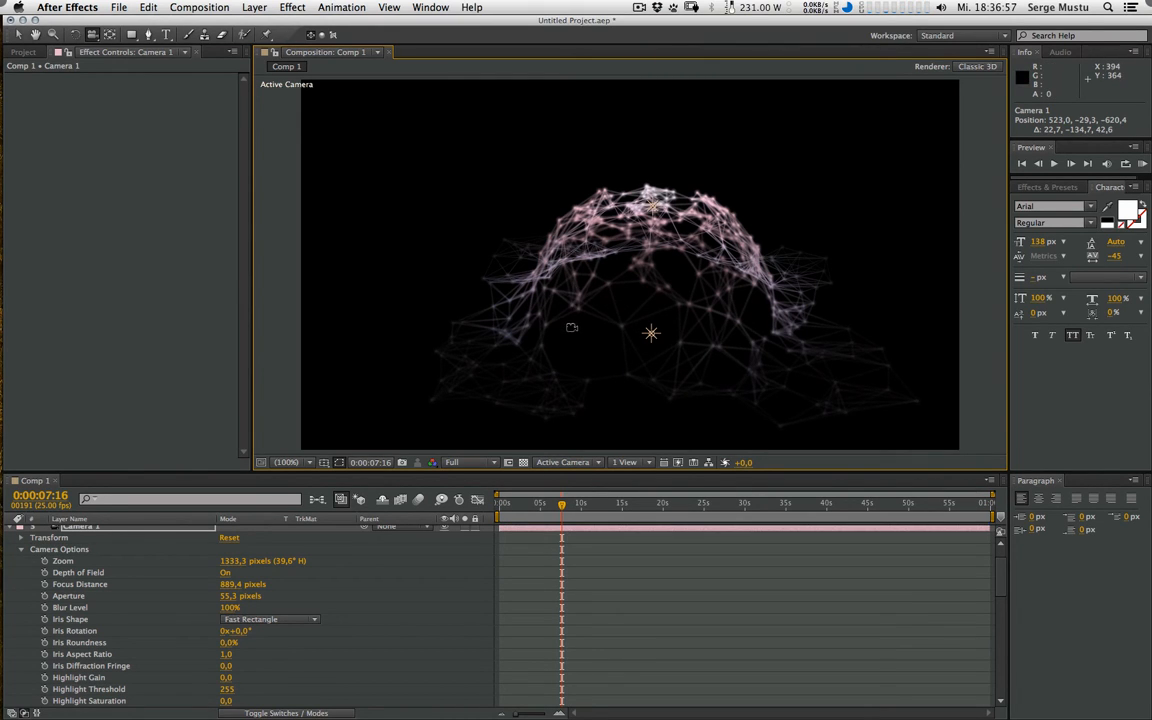
# Step: Switch to Cinema 4D, bring up the open Partikel-Test.c4d document and scrub its particle animation to frame 26
pyautogui.press('super+Tab')
pyautogui.press('super+Tab')
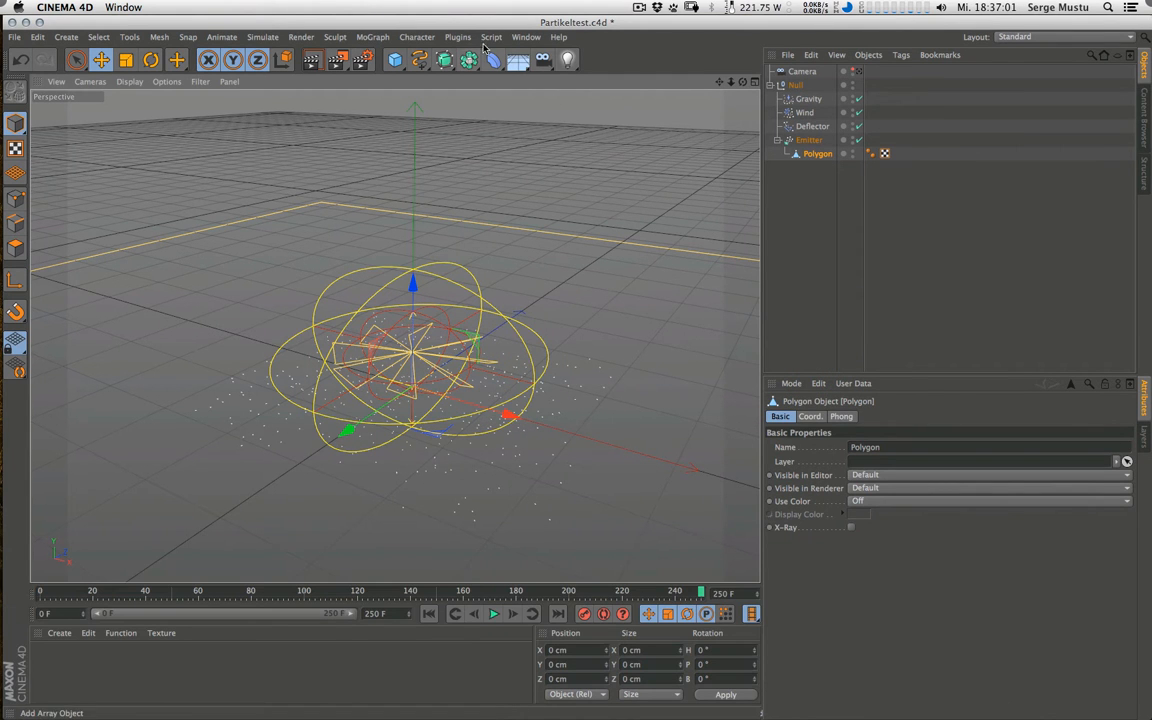
pyautogui.click(524, 37)
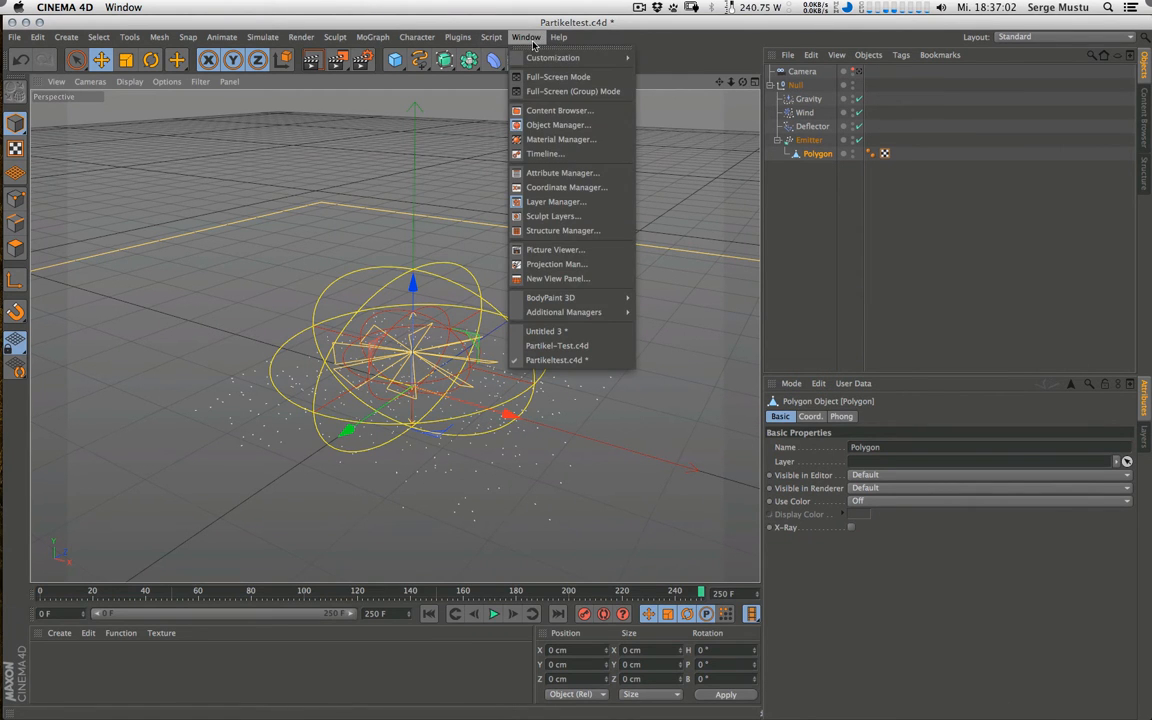
pyautogui.click(556, 345)
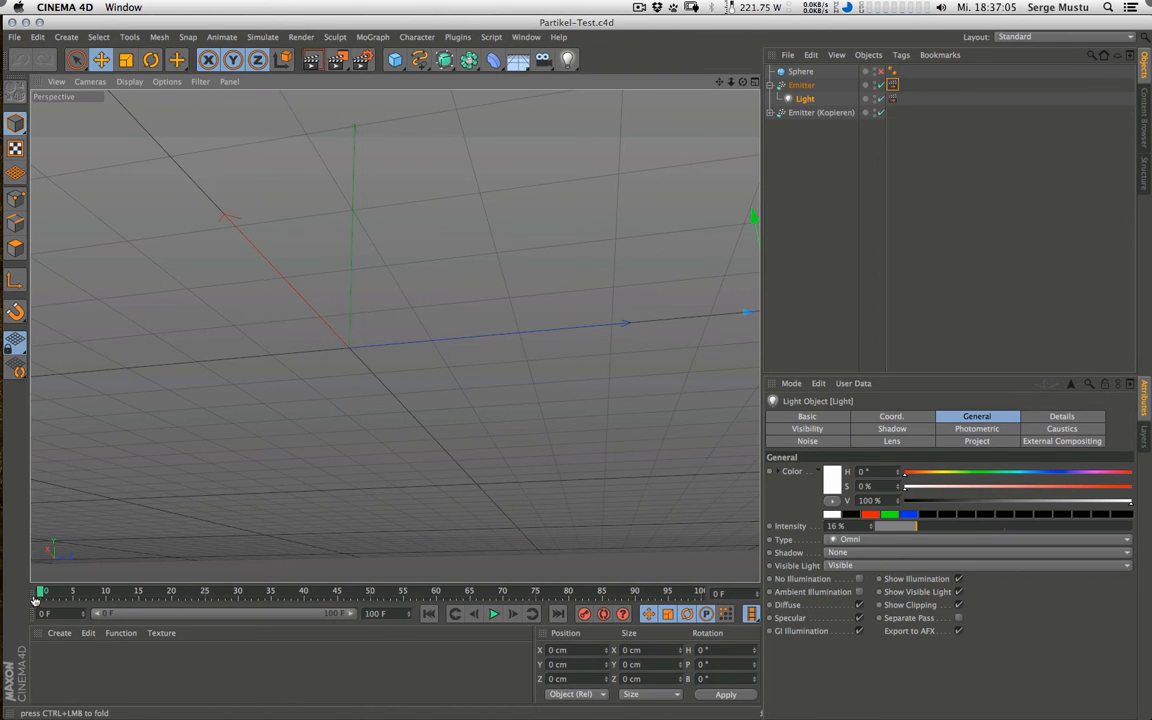
pyautogui.moveTo(41, 590); pyautogui.dragTo(212, 592)
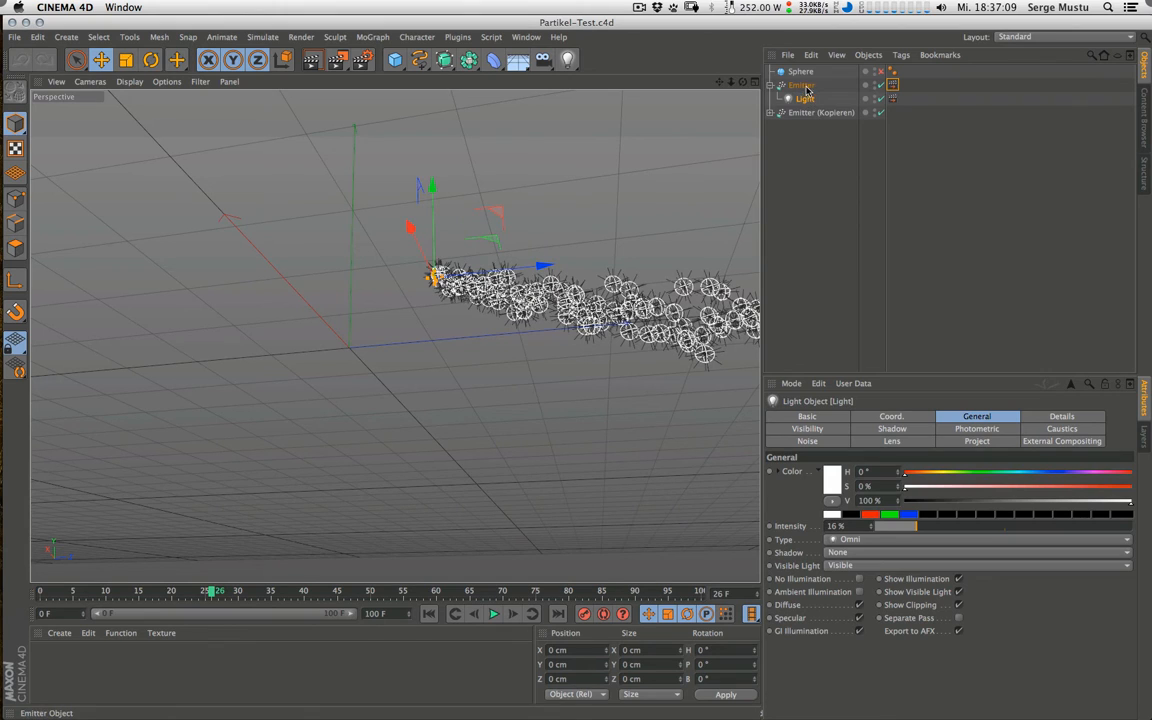
pyautogui.click(769, 112)
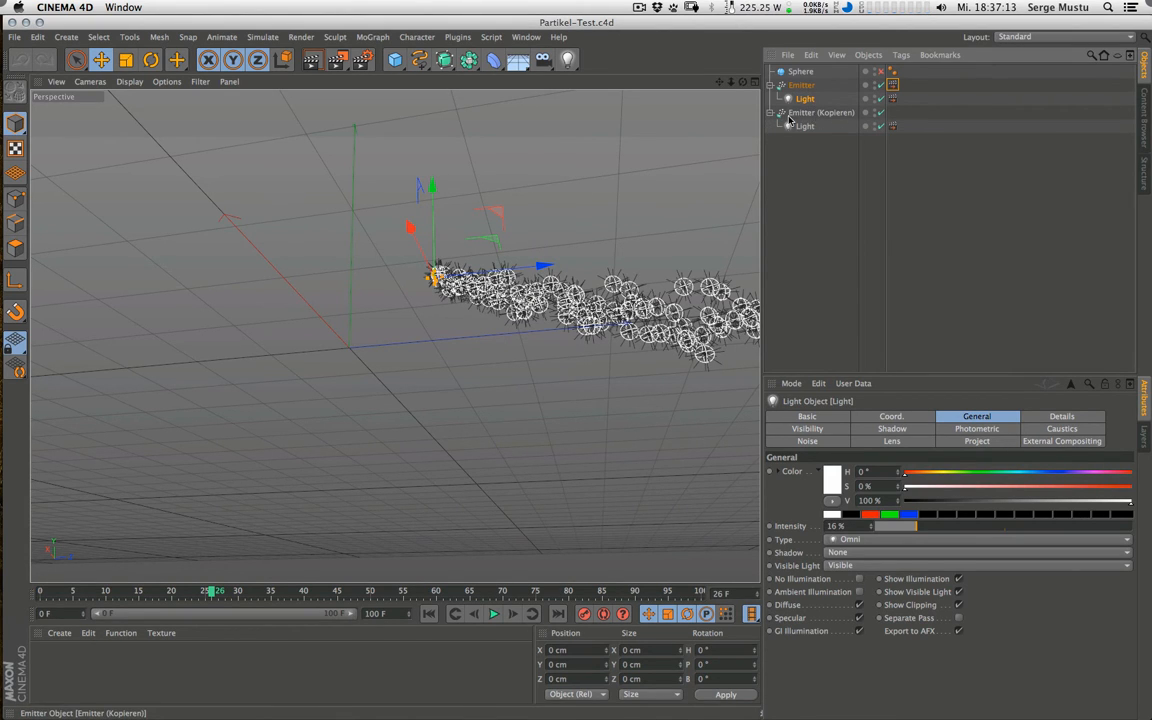
pyautogui.click(813, 115)
pyautogui.press('Delete')
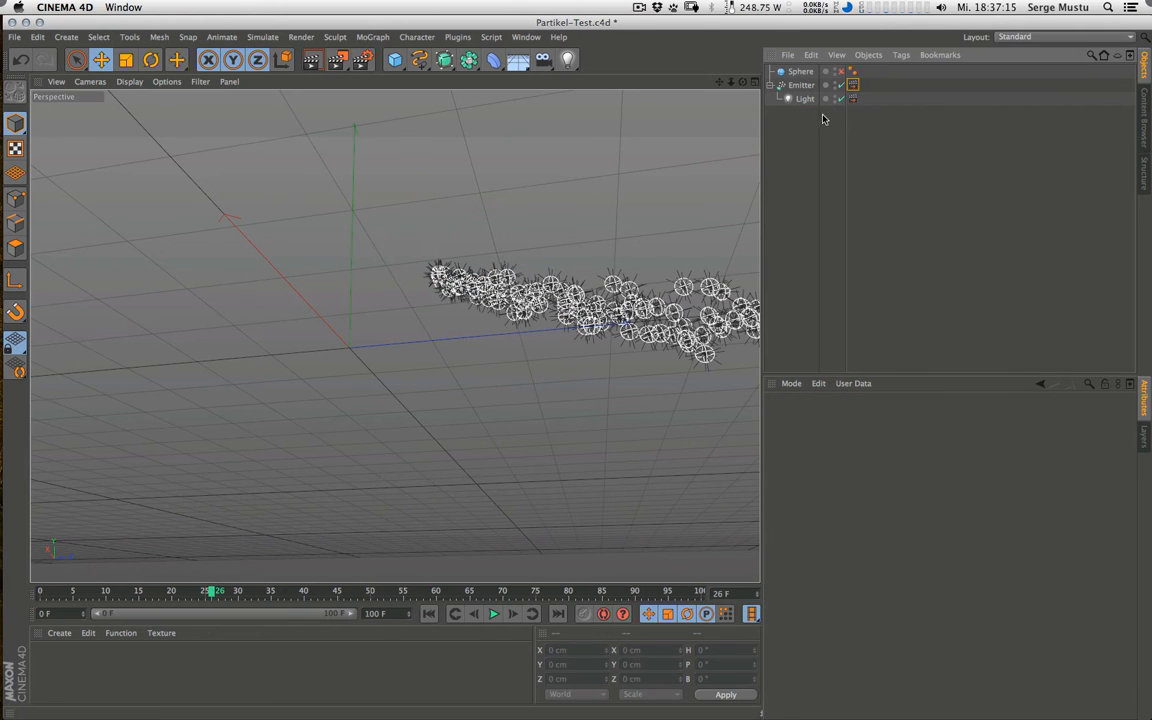
pyautogui.moveTo(210, 592); pyautogui.dragTo(303, 600)
pyautogui.press('super+z')
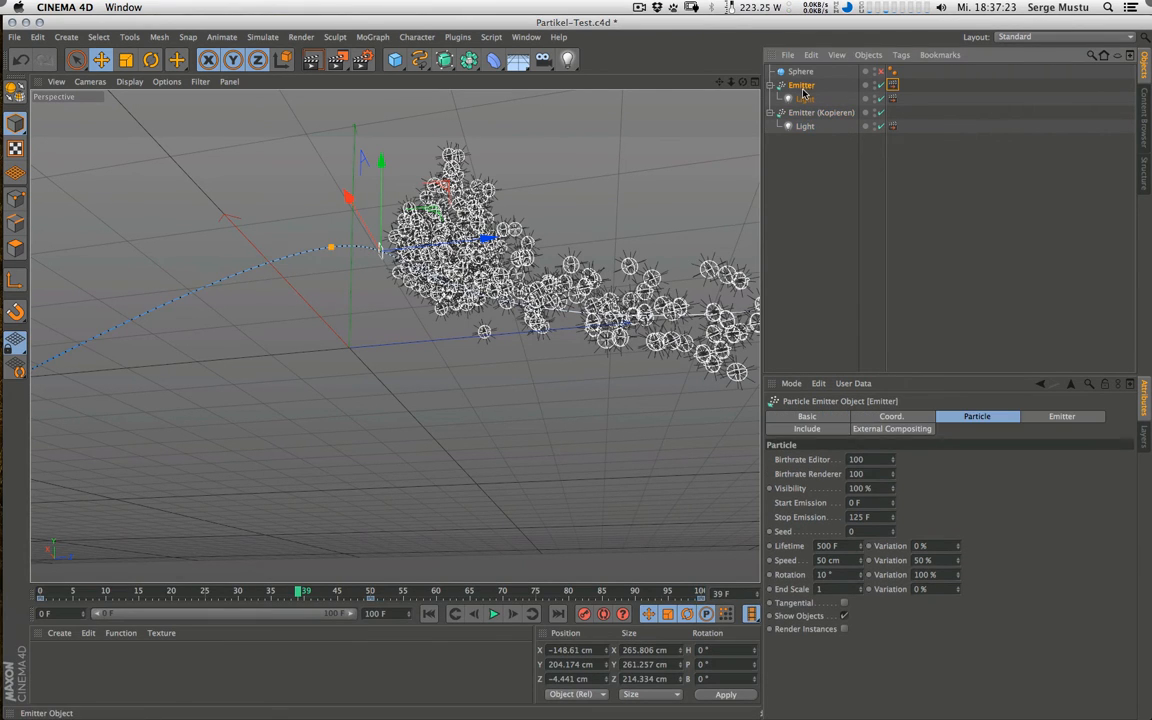
# Step: Delete the Emitter (Kopieren) object with its light and select the remaining Emitter at frame 9
pyautogui.press('Delete')
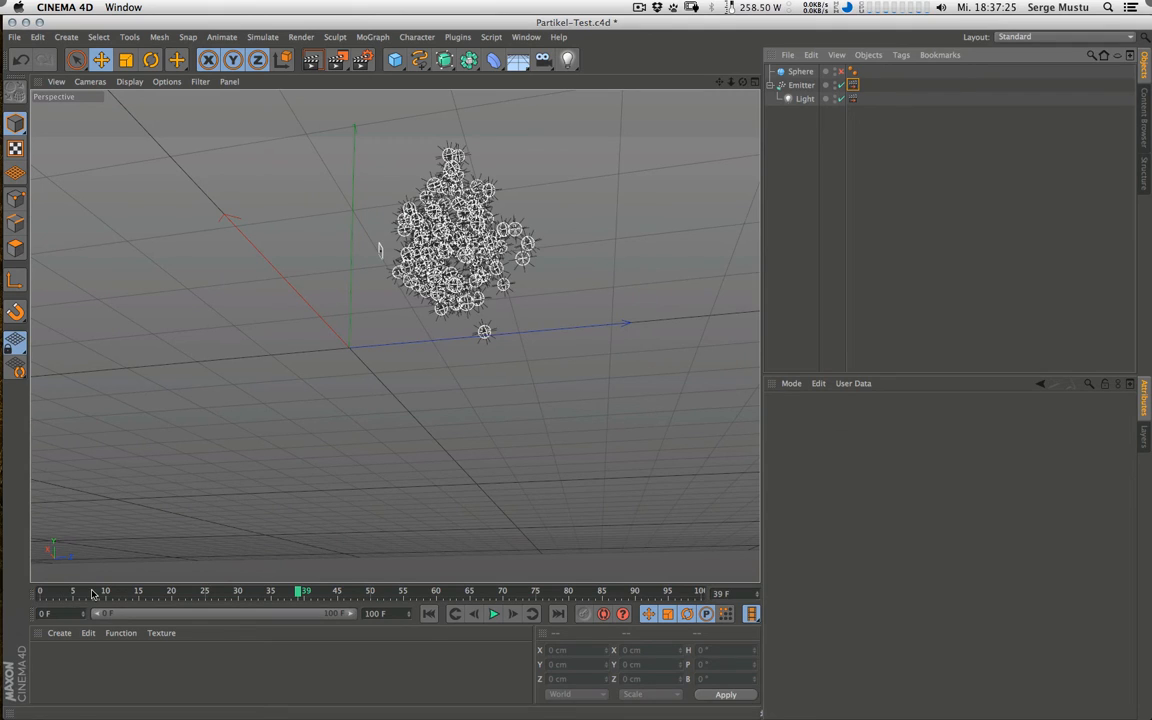
pyautogui.moveTo(38, 594)
pyautogui.mouseDown()
pyautogui.moveTo(118, 594)
pyautogui.moveTo(41, 593)
pyautogui.moveTo(100, 592)
pyautogui.mouseUp()
pyautogui.click(800, 86)
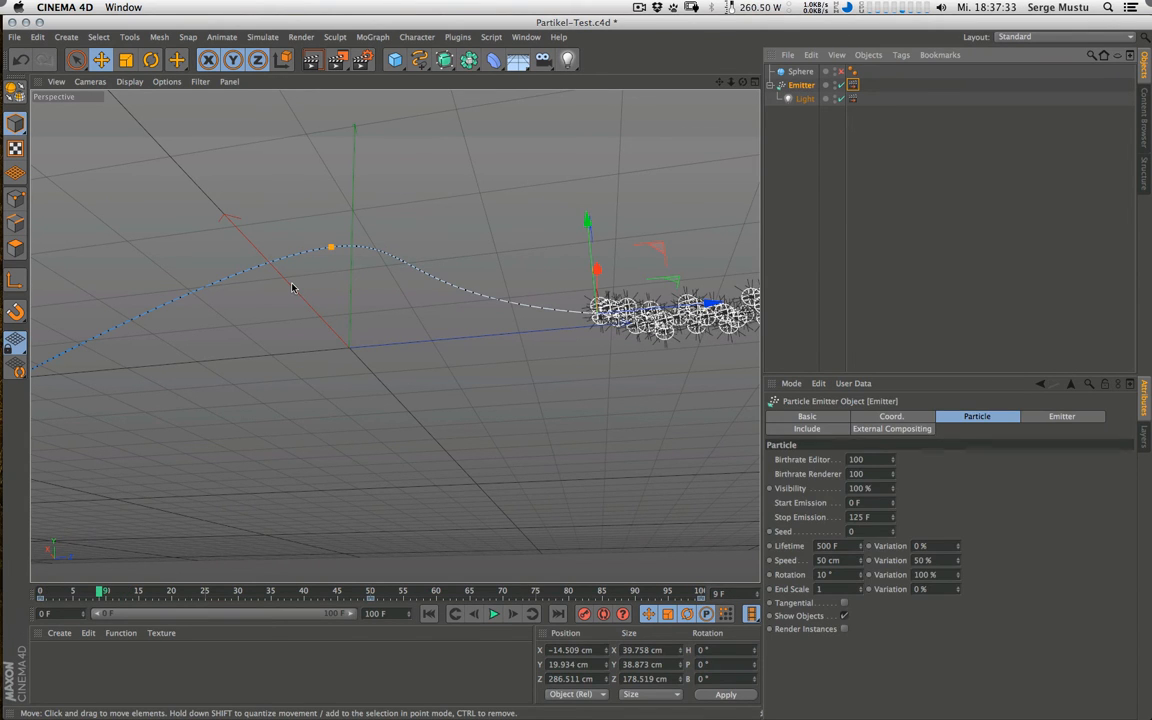
# Step: Play the light particle animation, render the view at frame 81 and return to frame 21
pyautogui.press('F8')
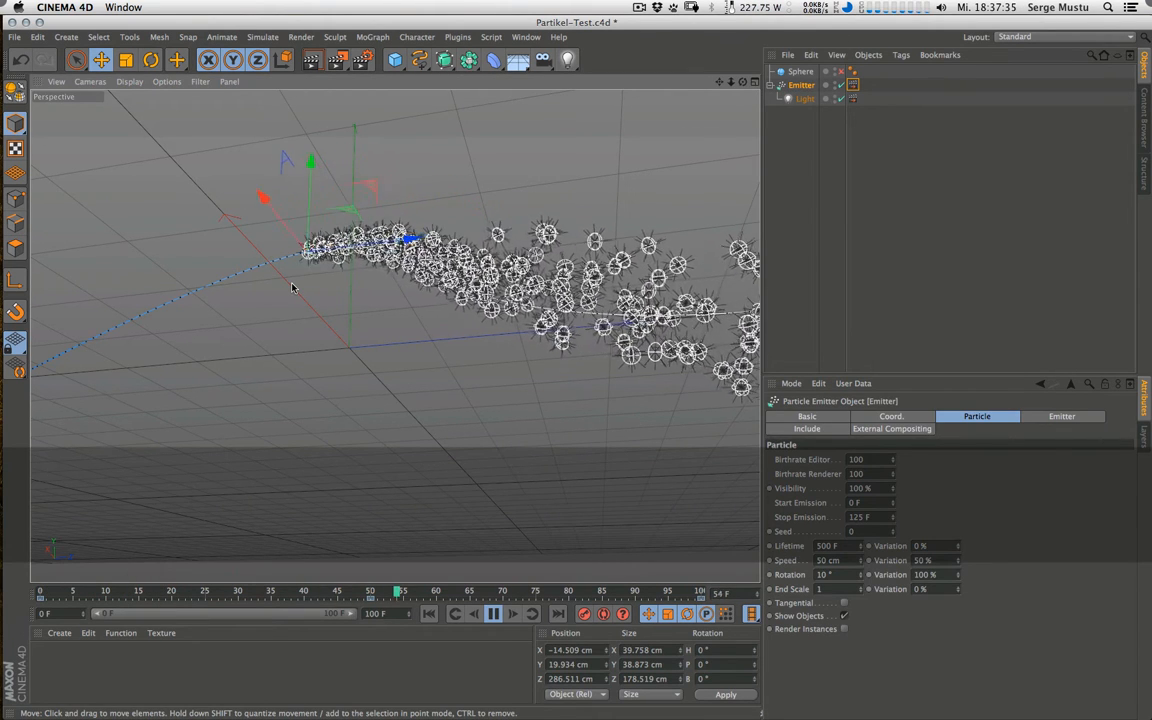
pyautogui.press('super+r')
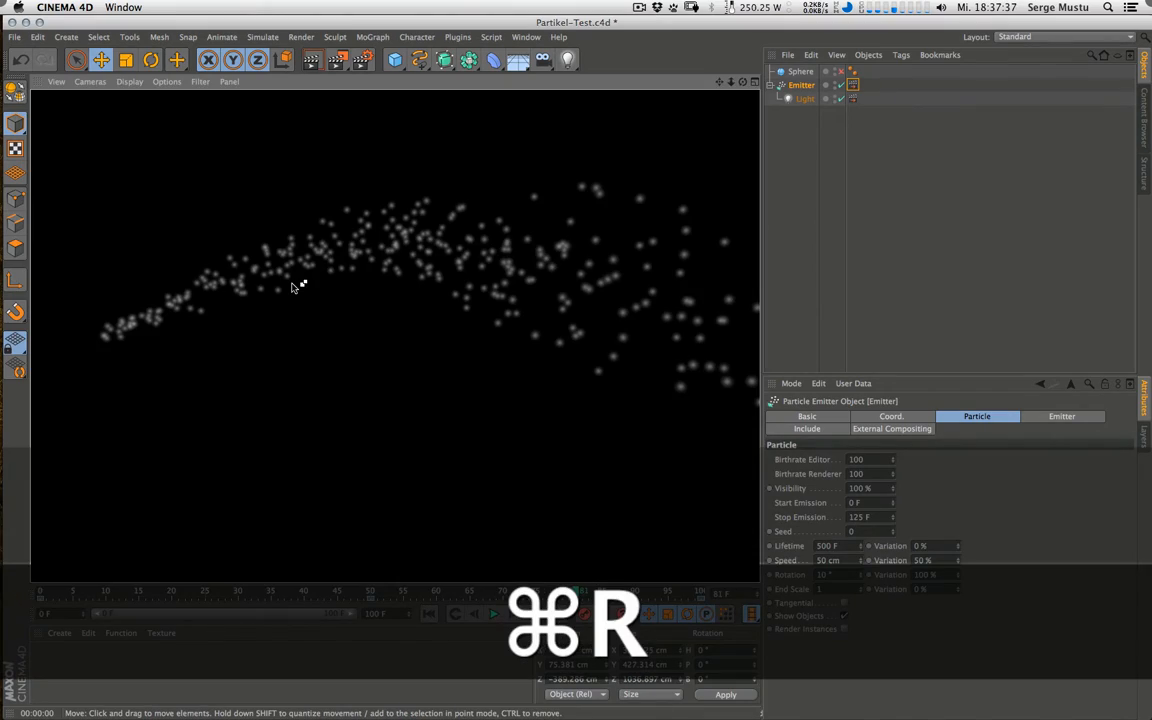
pyautogui.moveTo(575, 592); pyautogui.dragTo(180, 593)
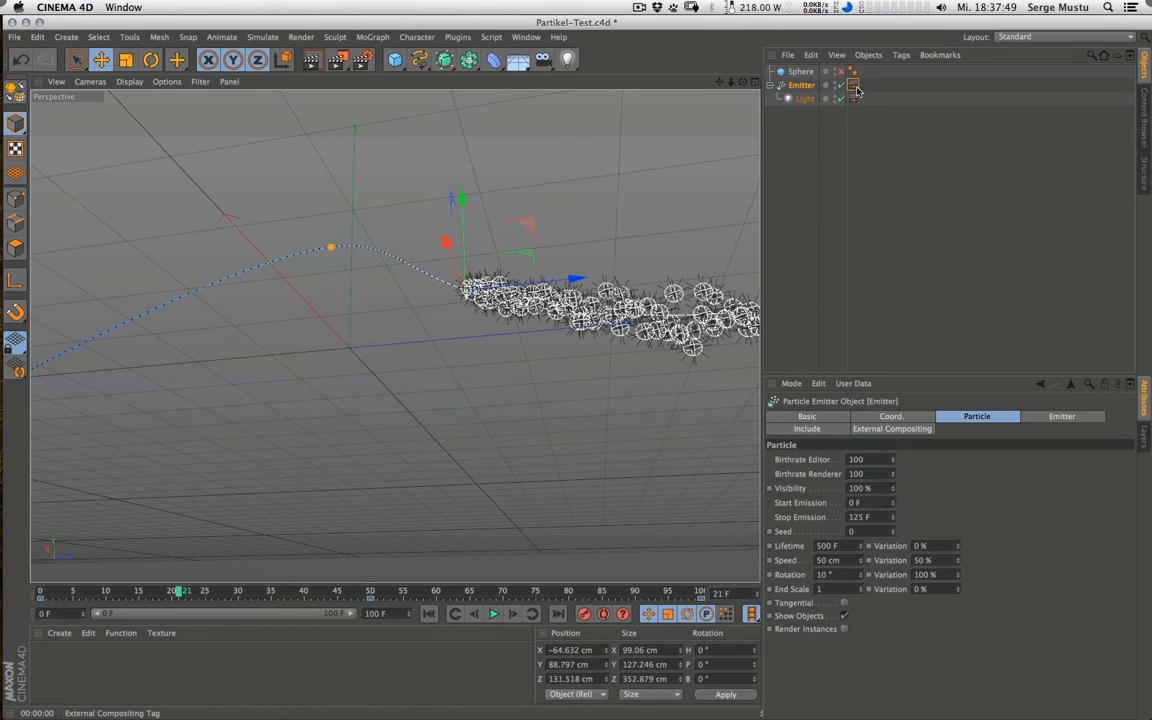
# Step: Look up the External Compositing tag among the Cinema 4D tags without adding it
pyautogui.click(901, 55)
pyautogui.moveTo(940, 75)
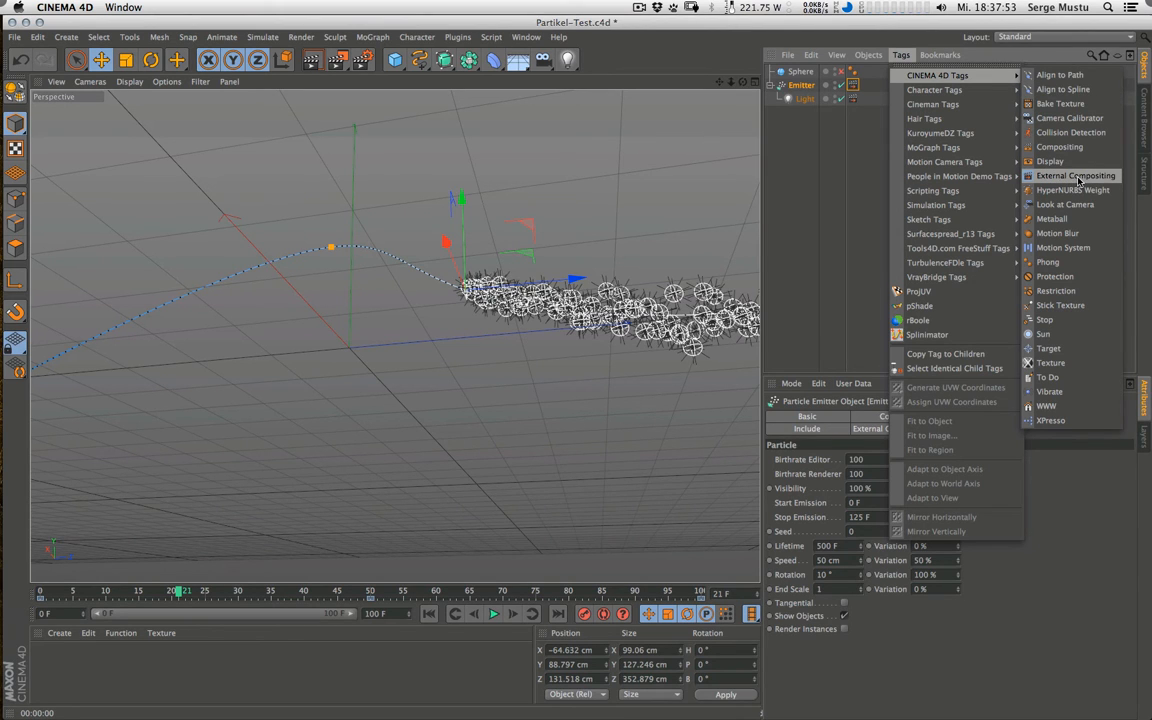
pyautogui.click(830, 184)
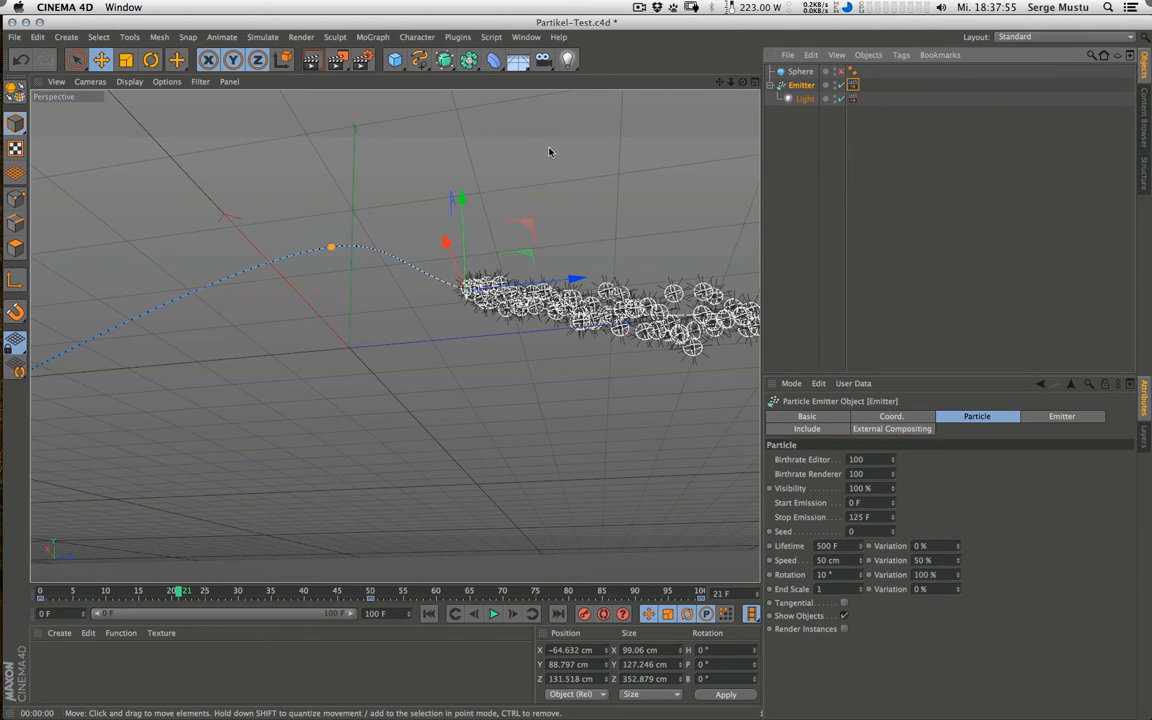
# Step: Open the compositing project file options in the render settings and start saving the After Effects project file
pyautogui.press('super+b')
pyautogui.moveTo(580, 25); pyautogui.dragTo(600, 119)
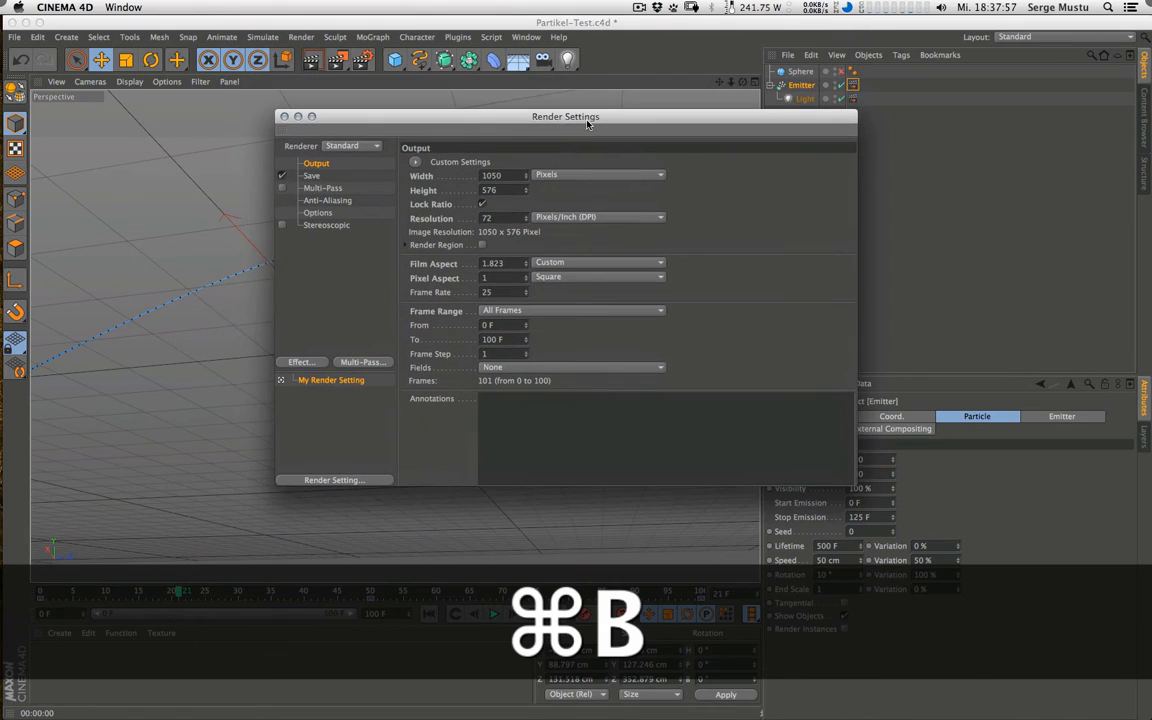
pyautogui.click(305, 175)
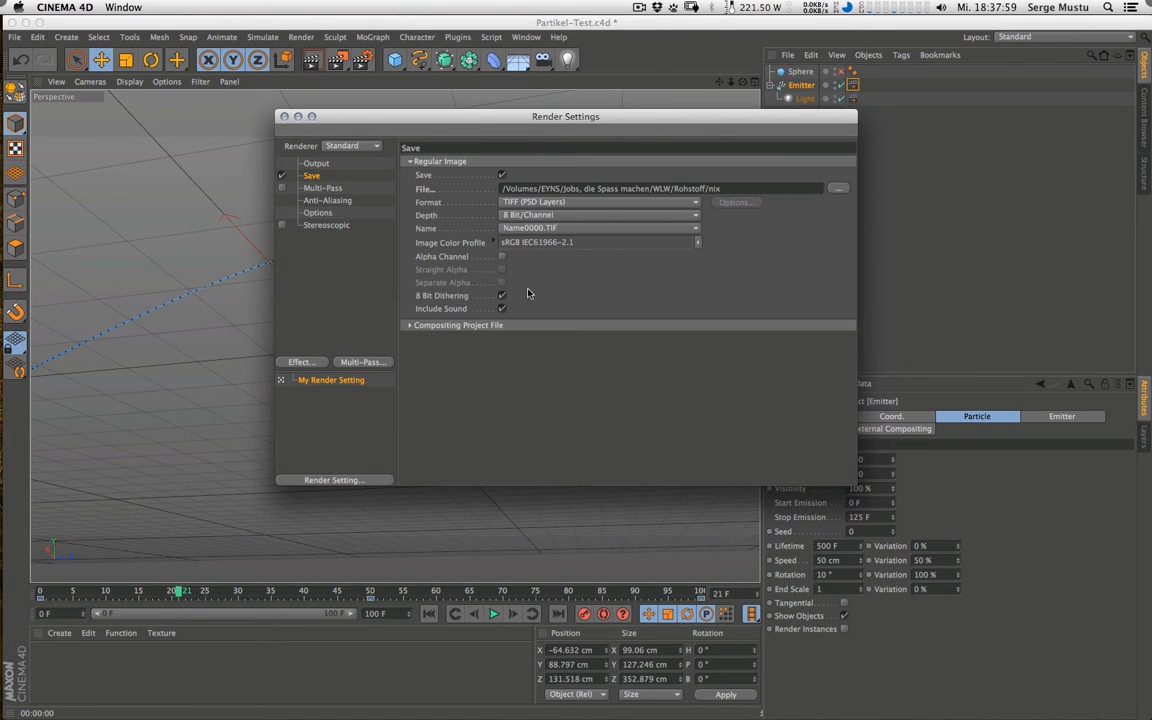
pyautogui.click(410, 325)
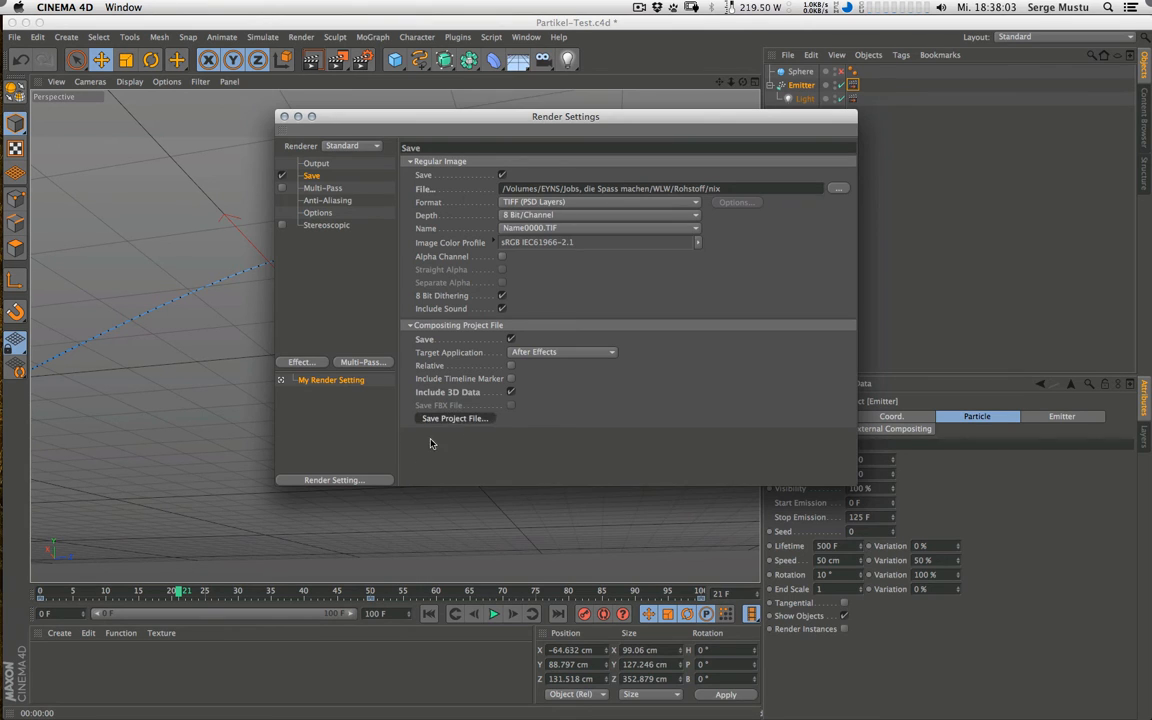
pyautogui.click(455, 418)
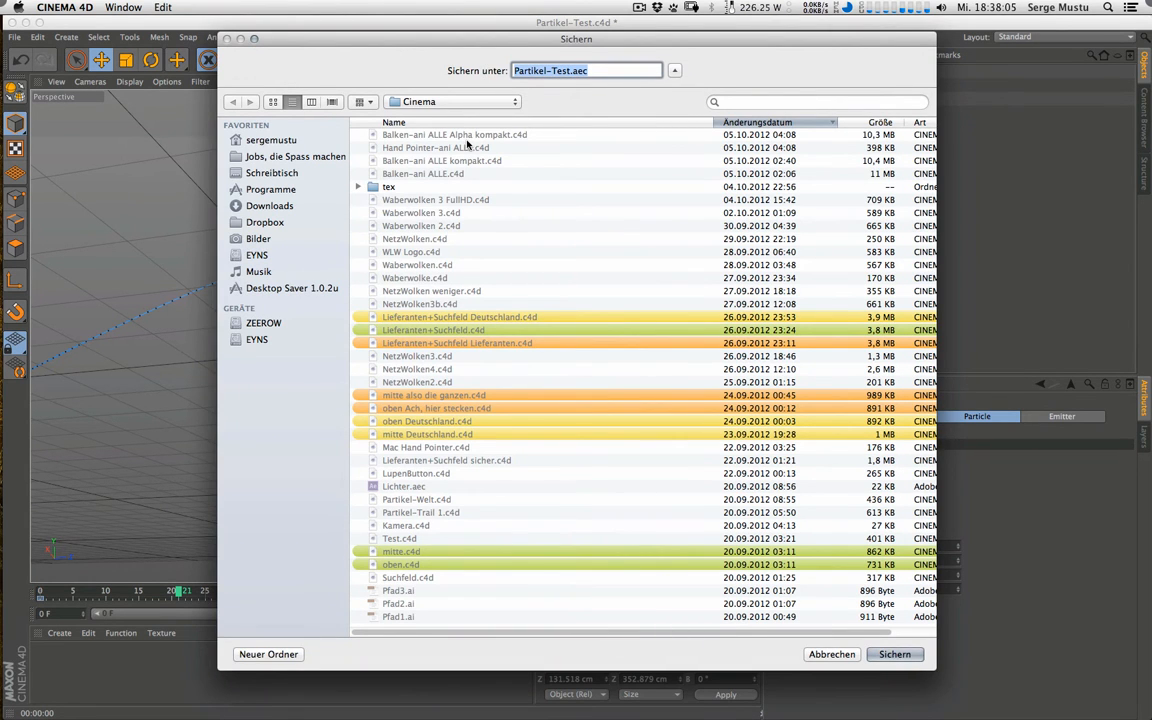
# Step: Change the save location to the Experiment-Style-Feld folder, the parent of the recently used Particles folder
pyautogui.click(455, 101)
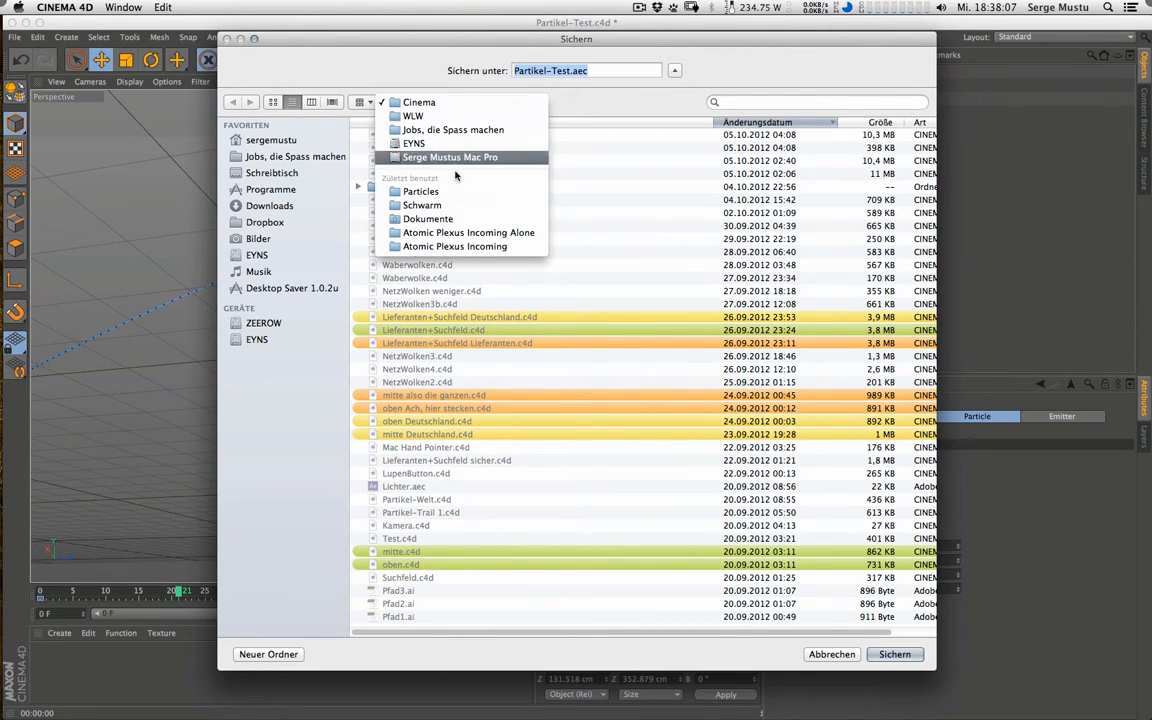
pyautogui.click(421, 190)
pyautogui.click(434, 102)
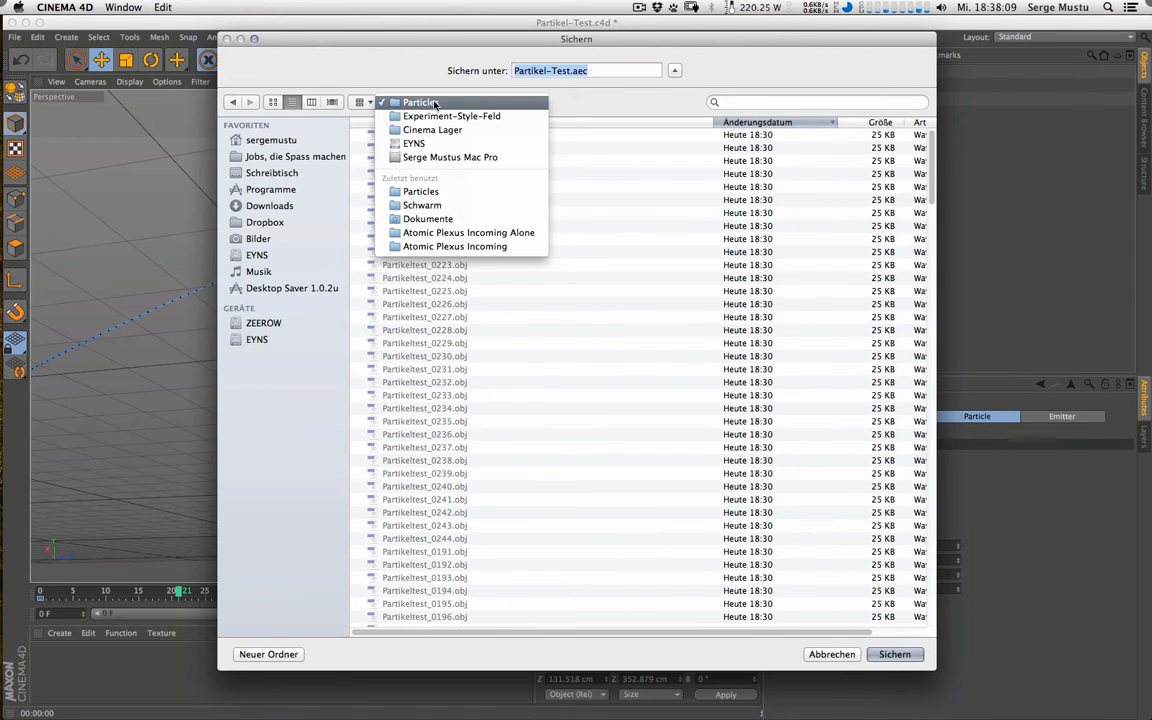
pyautogui.click(438, 103)
pyautogui.click(268, 654)
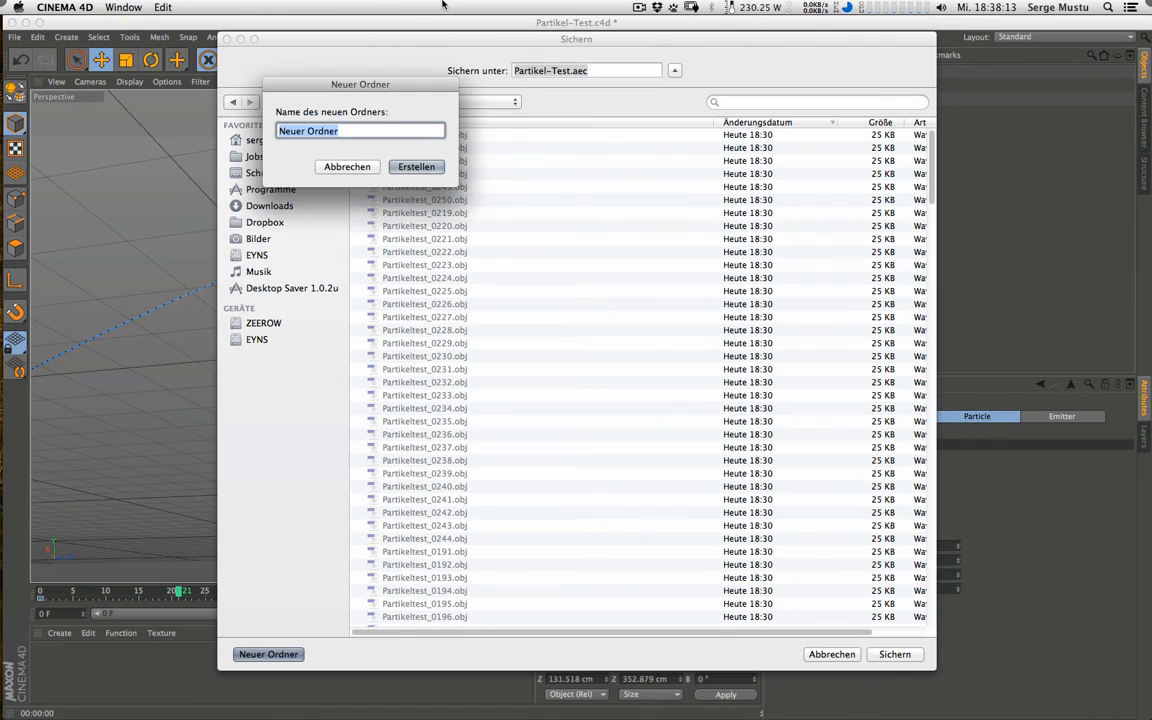
pyautogui.click(347, 166)
pyautogui.click(434, 102)
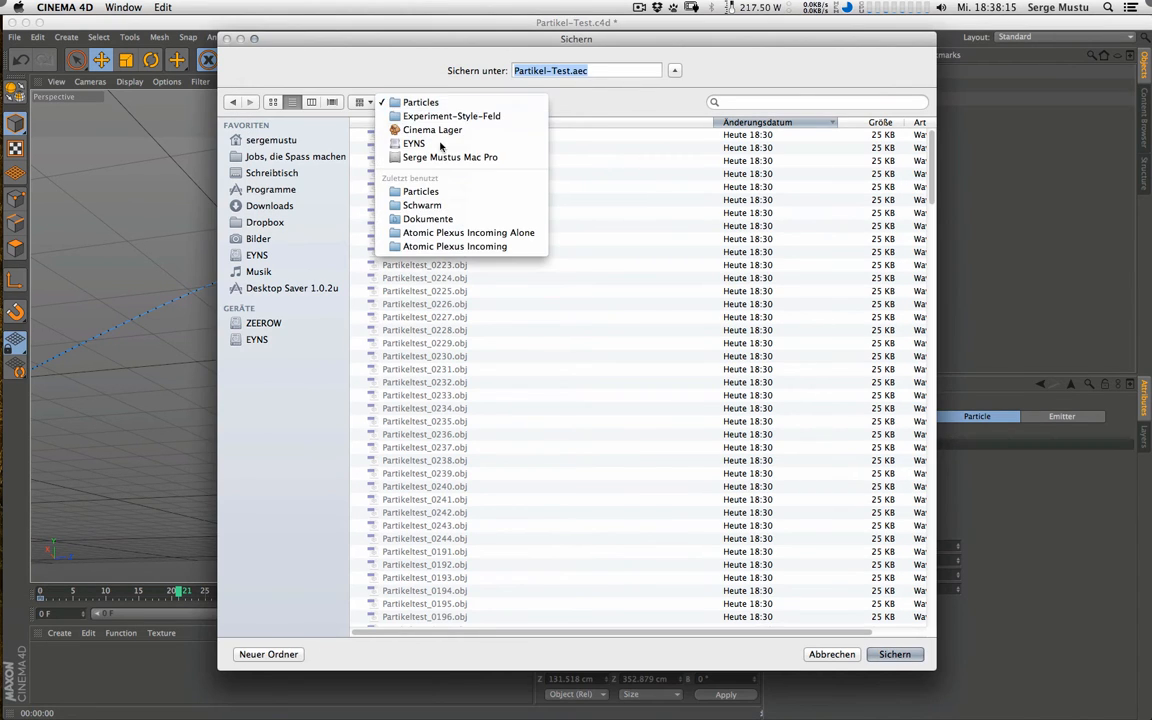
pyautogui.click(440, 118)
# Step: Create a folder named "Plexus Particles Light" inside the Experiment-Style-Feld folder as the save location
pyautogui.click(268, 654)
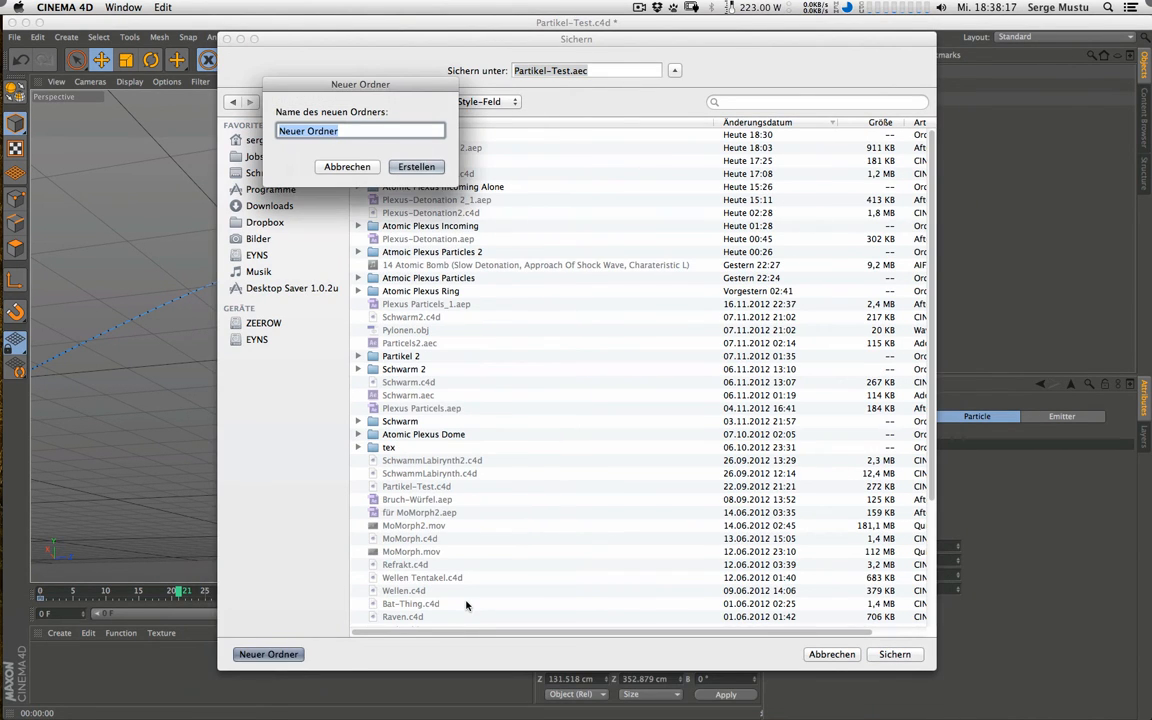
pyautogui.write('Plex')
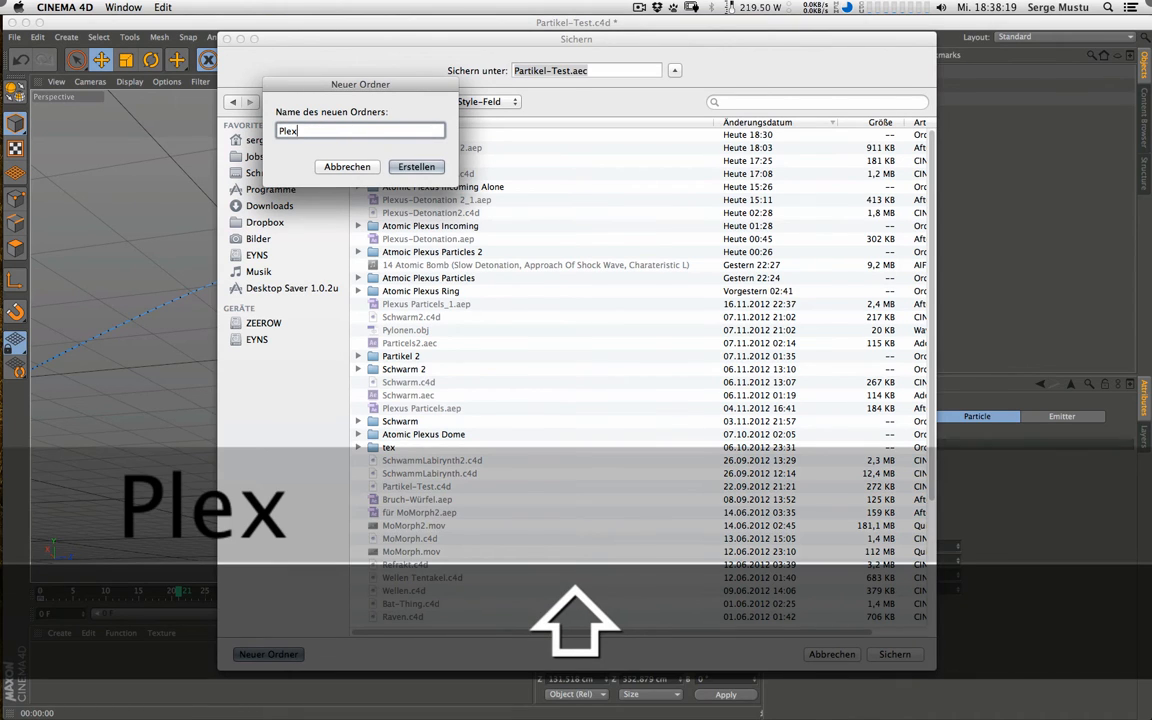
pyautogui.write('us Par')
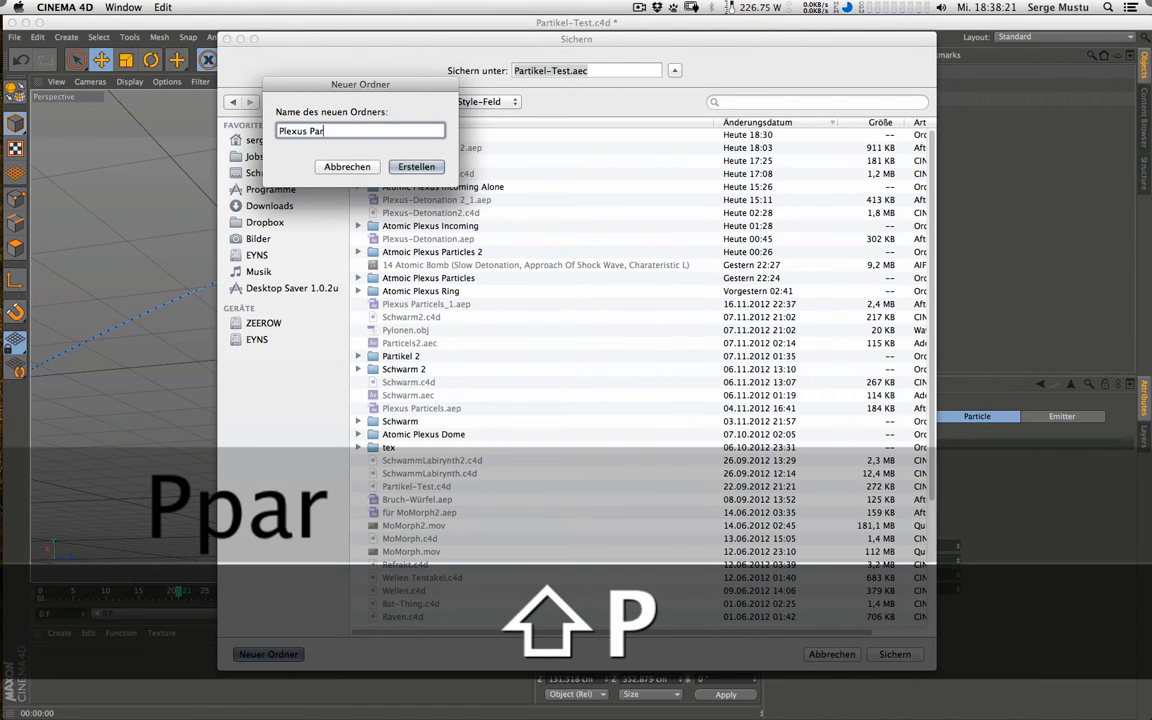
pyautogui.write('ticle')
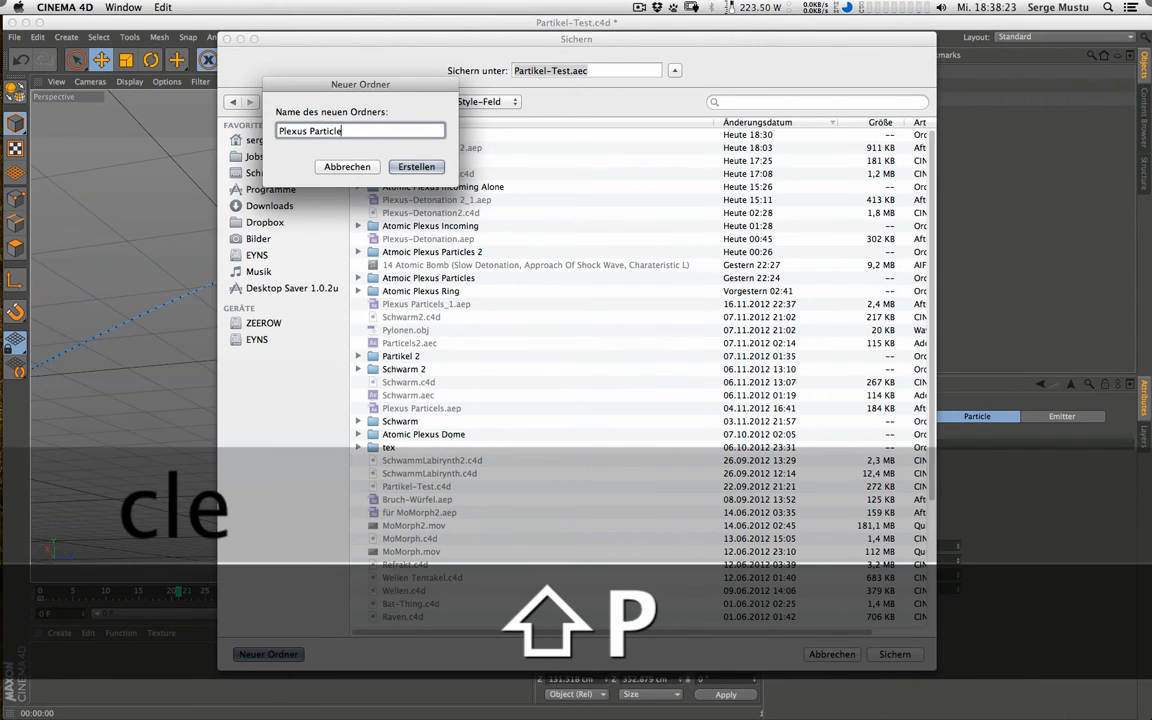
pyautogui.write('s')
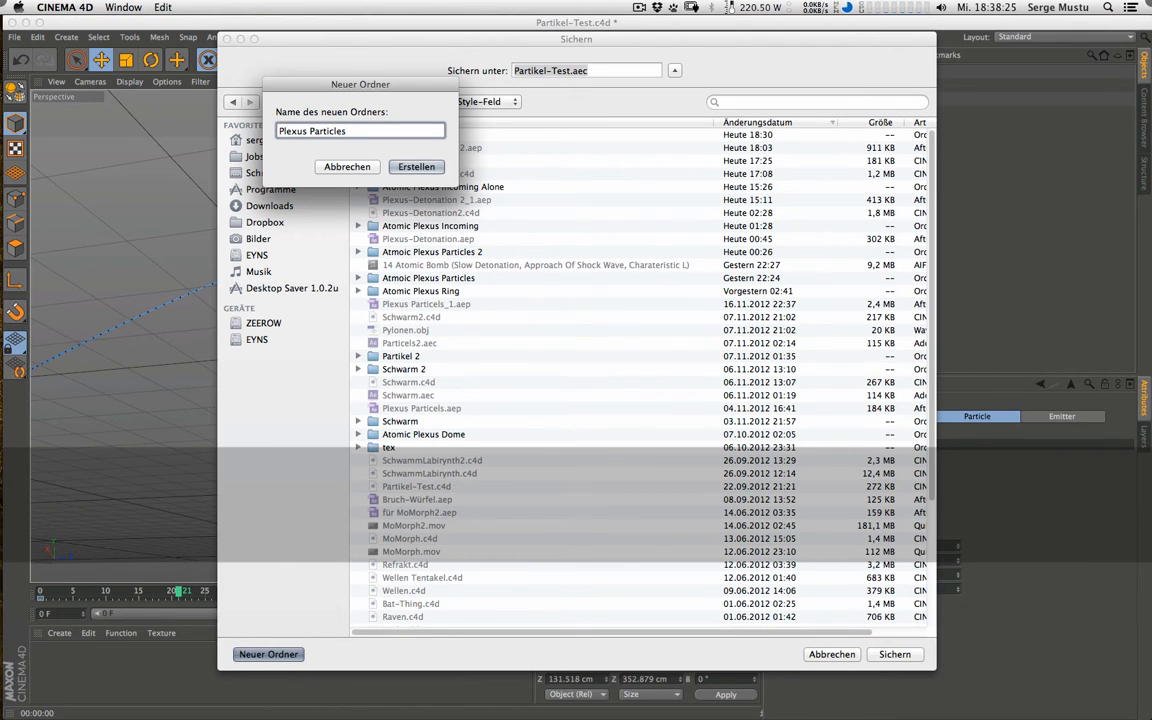
pyautogui.write(' Light')
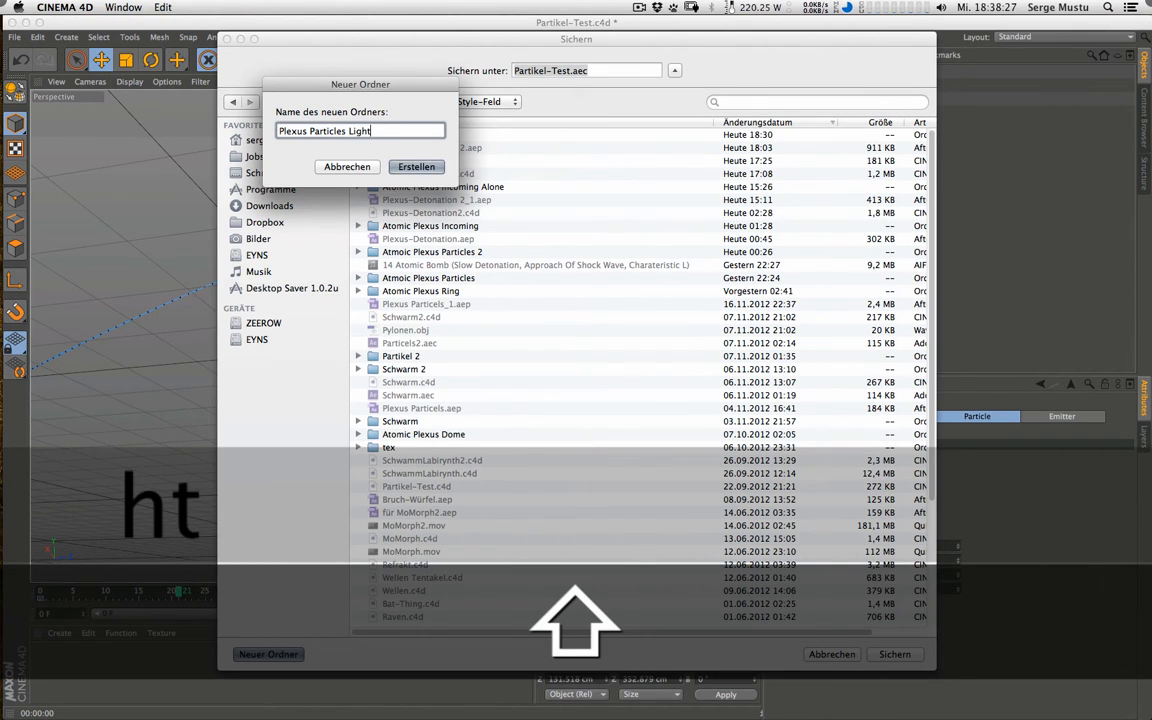
pyautogui.press('Return')
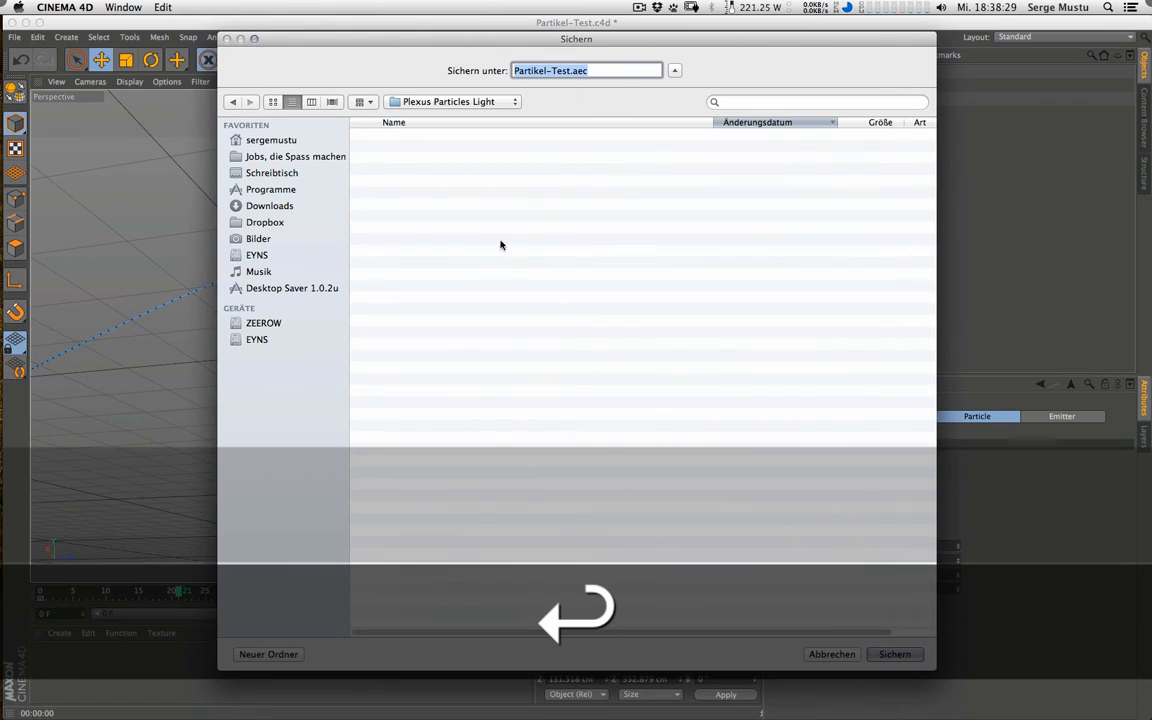
# Step: Save the compositing project file as Partikel-Light.aec and move the render settings window aside
pyautogui.click(556, 72)
pyautogui.moveTo(571, 71); pyautogui.dragTo(552, 68)
pyautogui.write('Light')
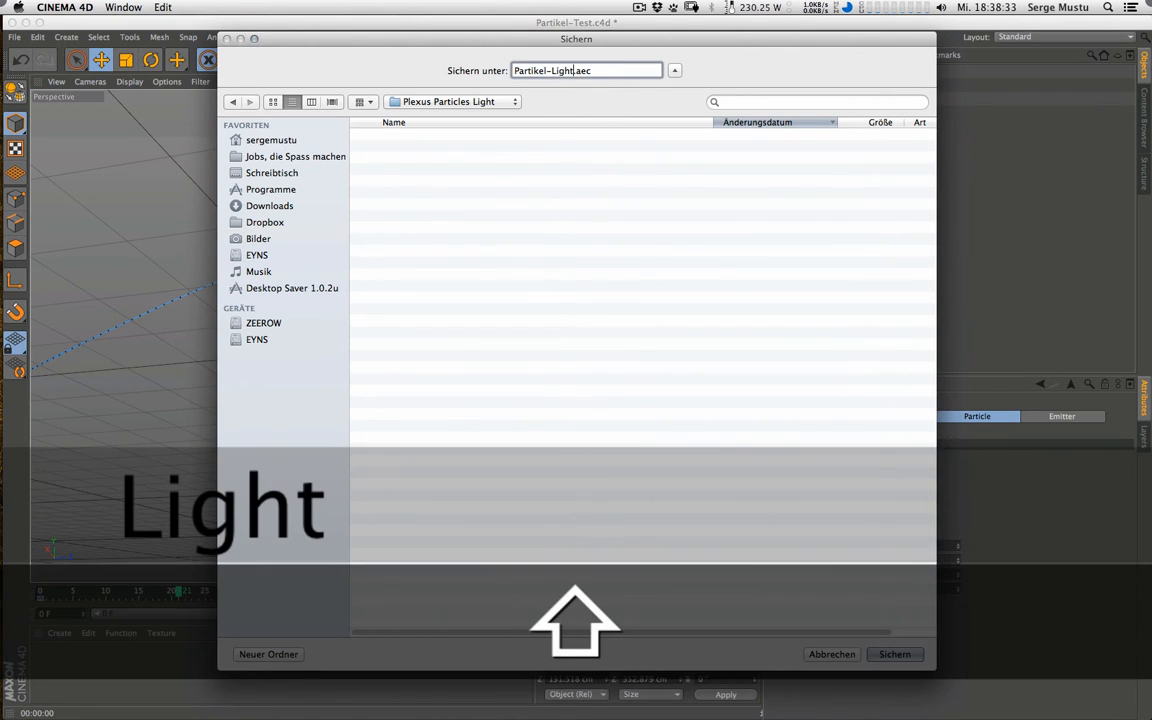
pyautogui.press('Return')
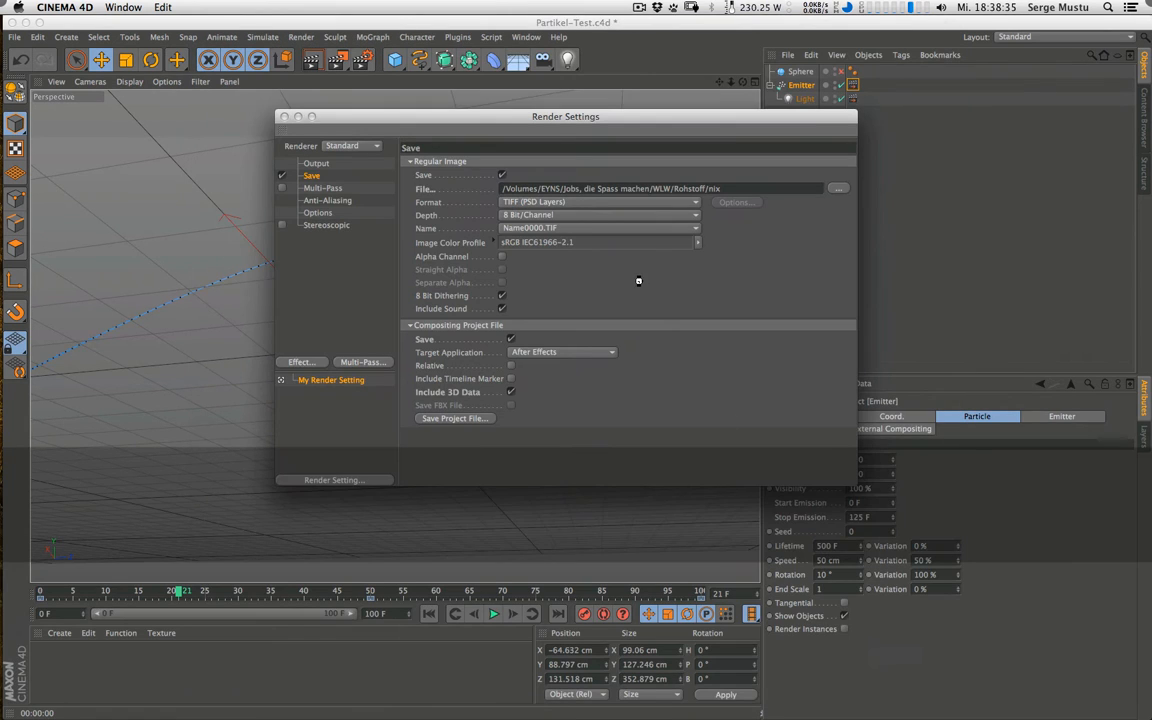
pyautogui.moveTo(550, 124); pyautogui.dragTo(408, 147)
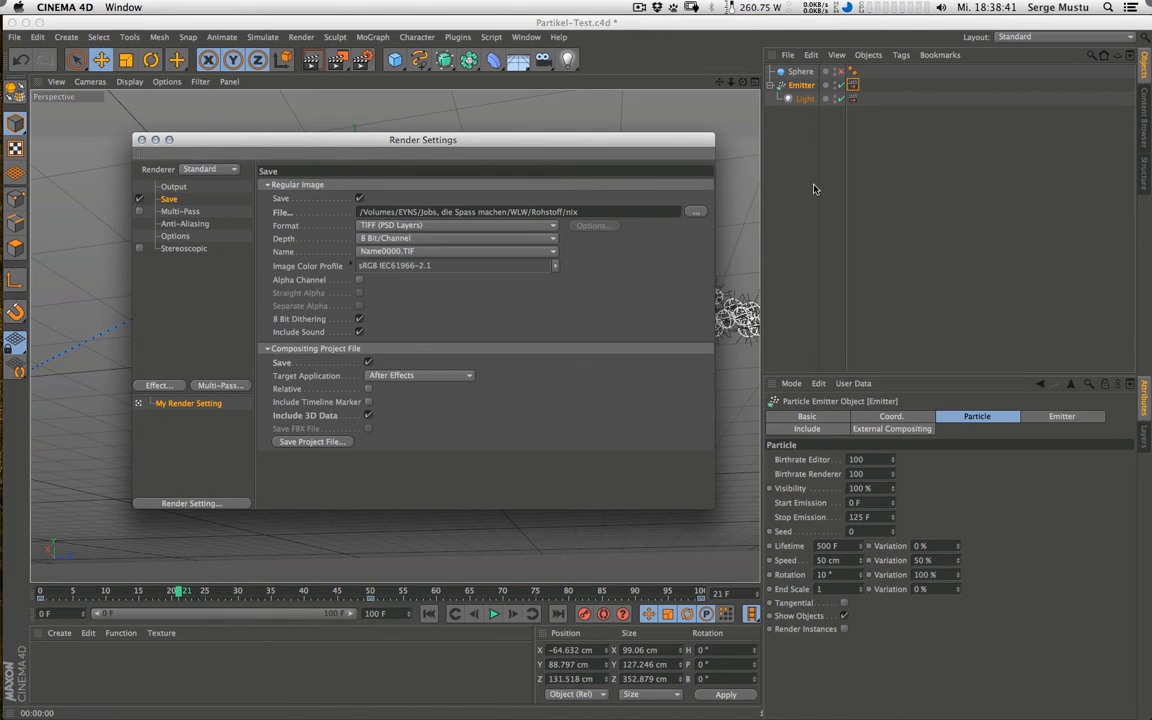
pyautogui.moveTo(550, 140); pyautogui.dragTo(577, 126)
# Step: Switch to After Effects, create a second composition and add a full-frame solid to it
pyautogui.press('super+Tab')
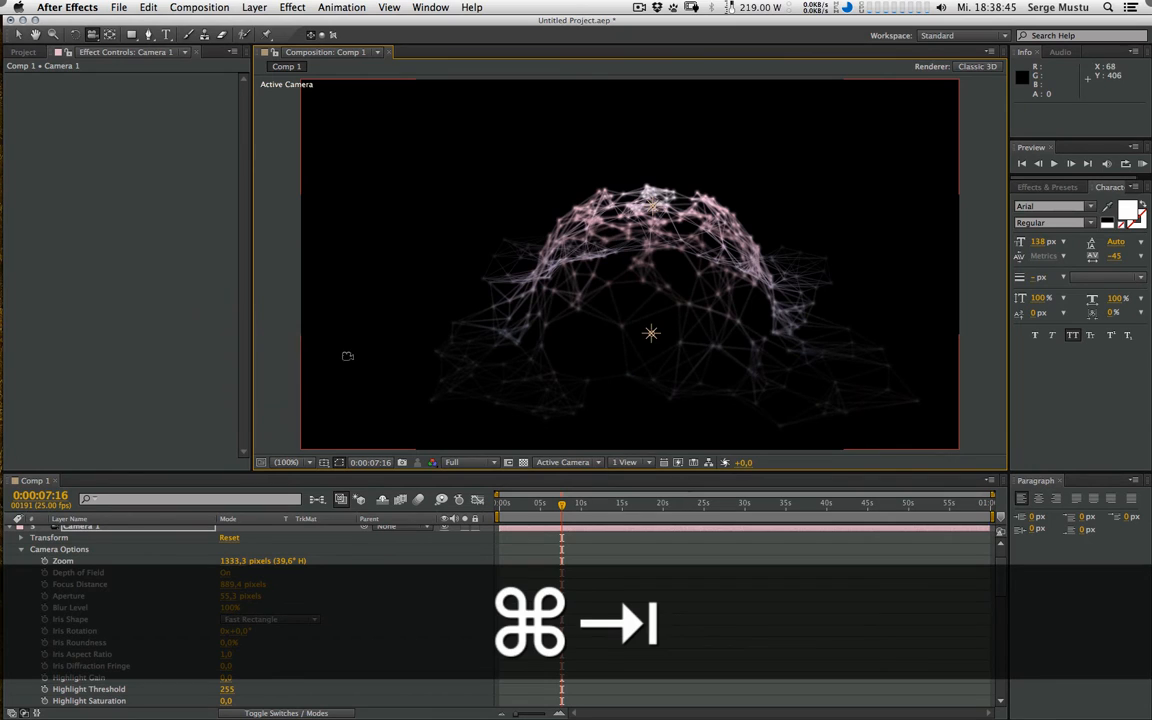
pyautogui.press('super+n')
pyautogui.click(781, 437)
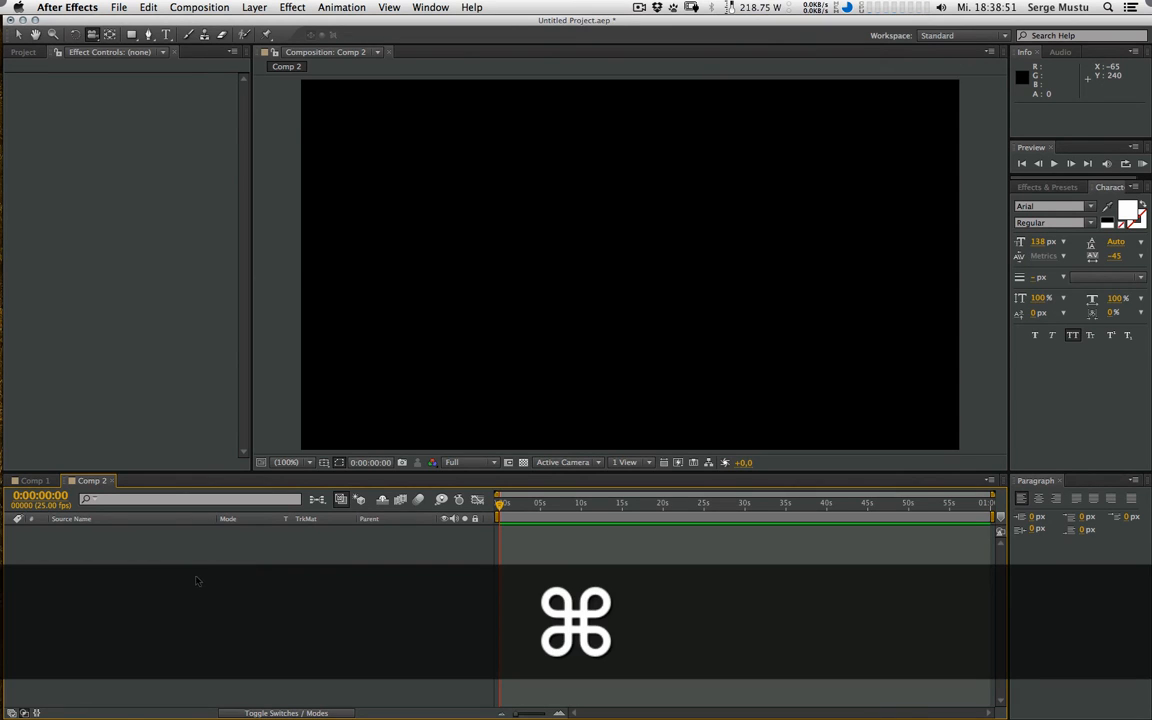
pyautogui.press('super+y')
pyautogui.click(659, 497)
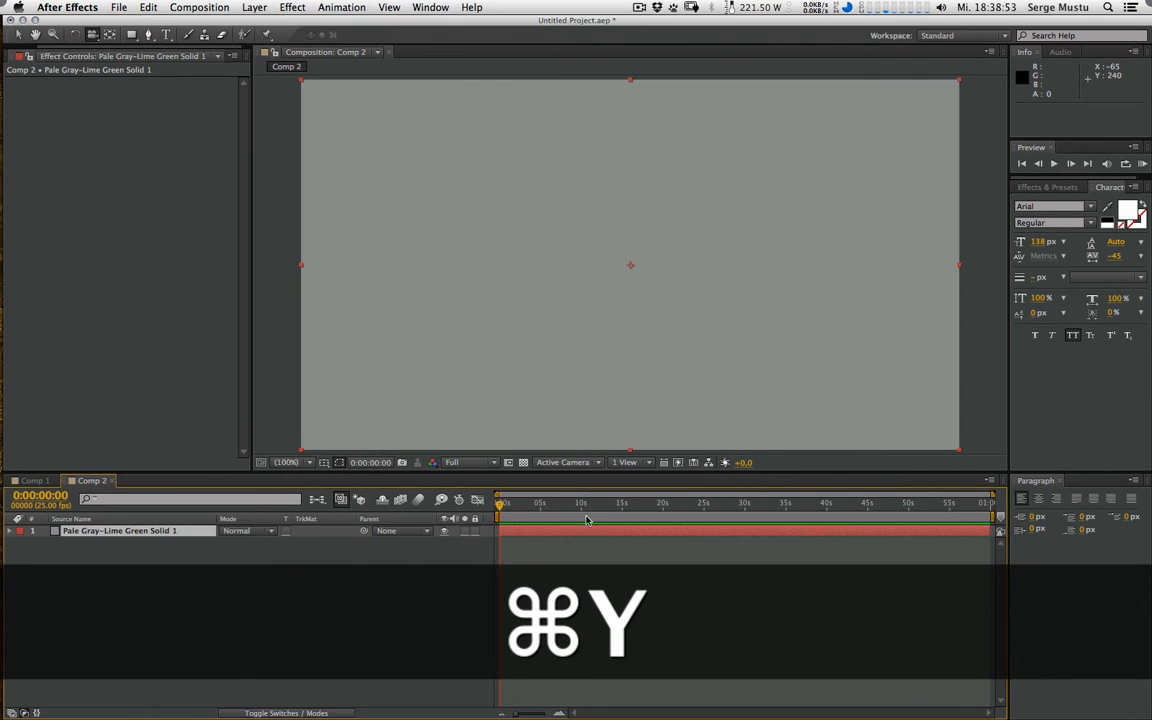
# Step: Apply the Plexus effect to the new solid and collapse the layer's properties
pyautogui.click(293, 8)
pyautogui.click(303, 41)
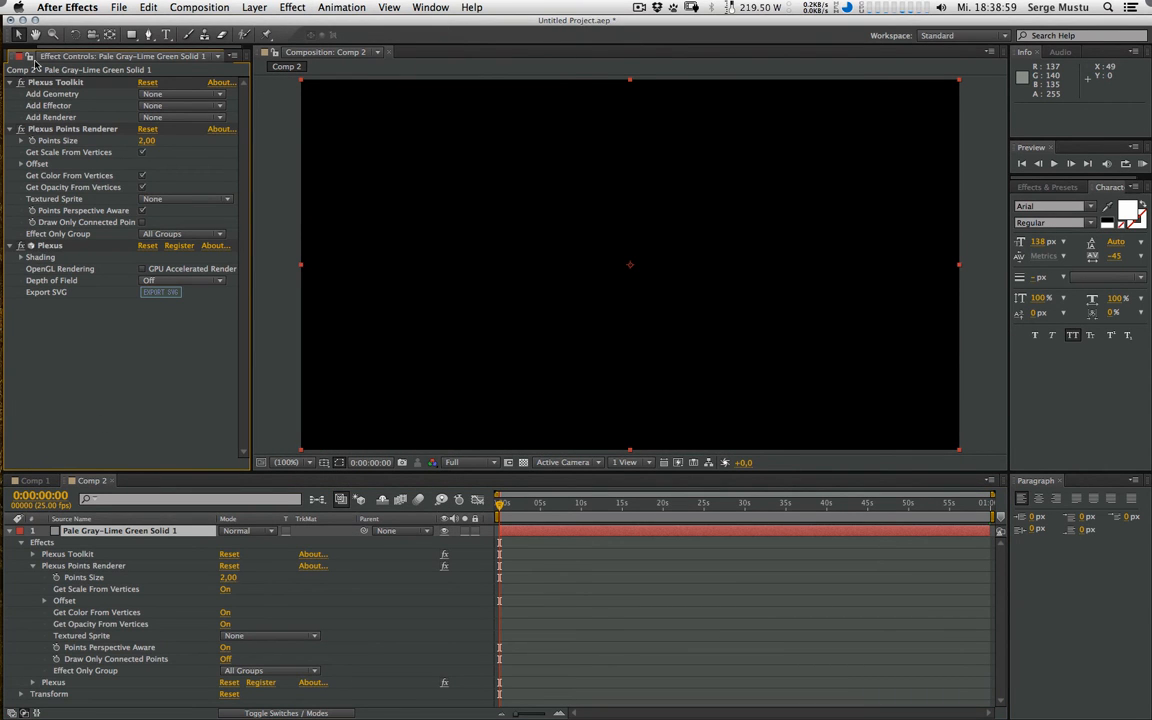
pyautogui.click(9, 531)
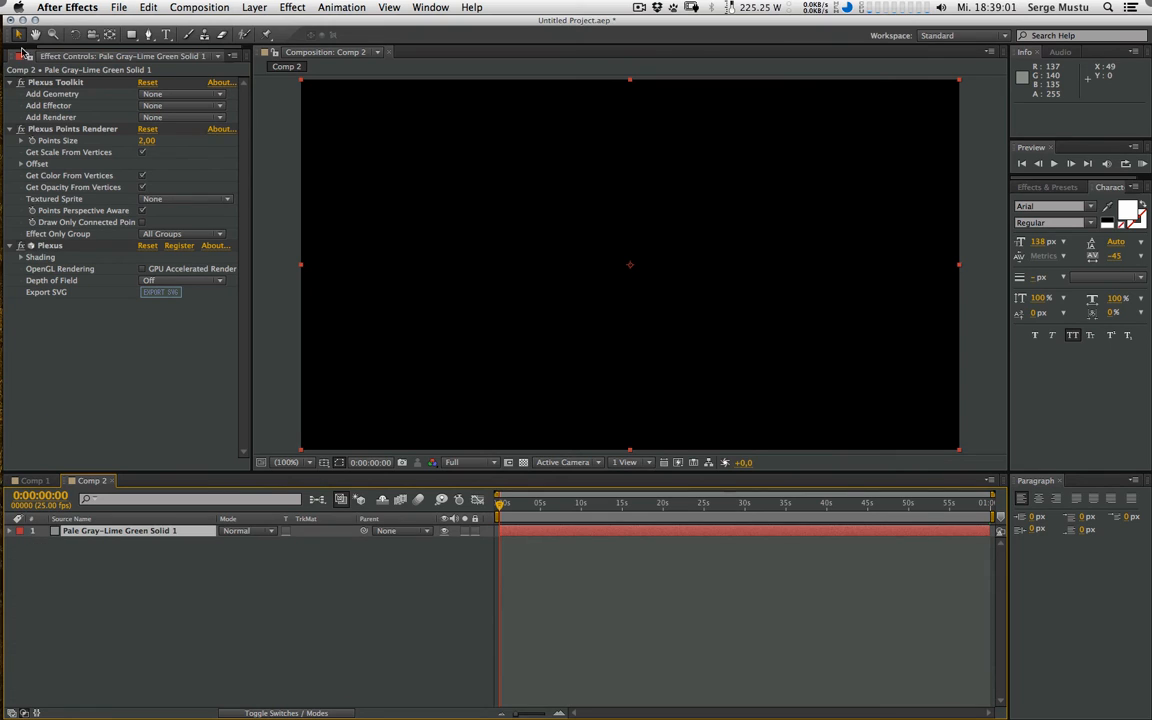
# Step: Import Partikel-Light.aec from the Plexus Particles Light folder into the project
pyautogui.moveTo(60, 46); pyautogui.dragTo(24, 48)
pyautogui.click(20, 58)
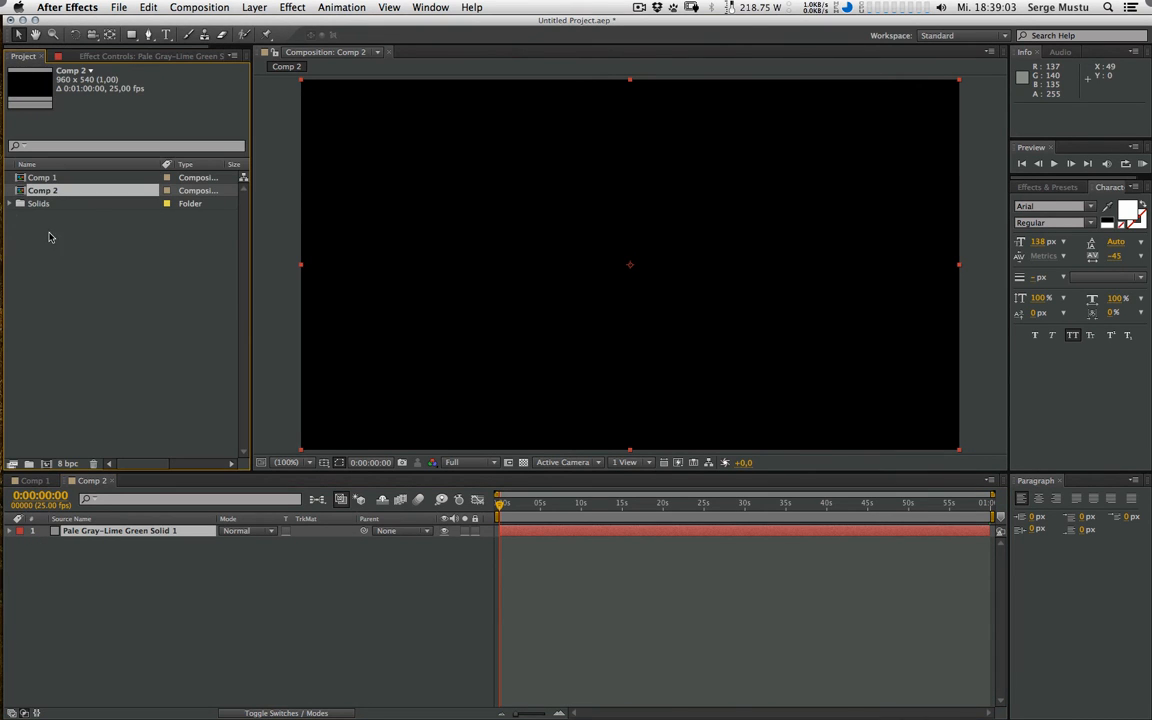
pyautogui.doubleClick(88, 253)
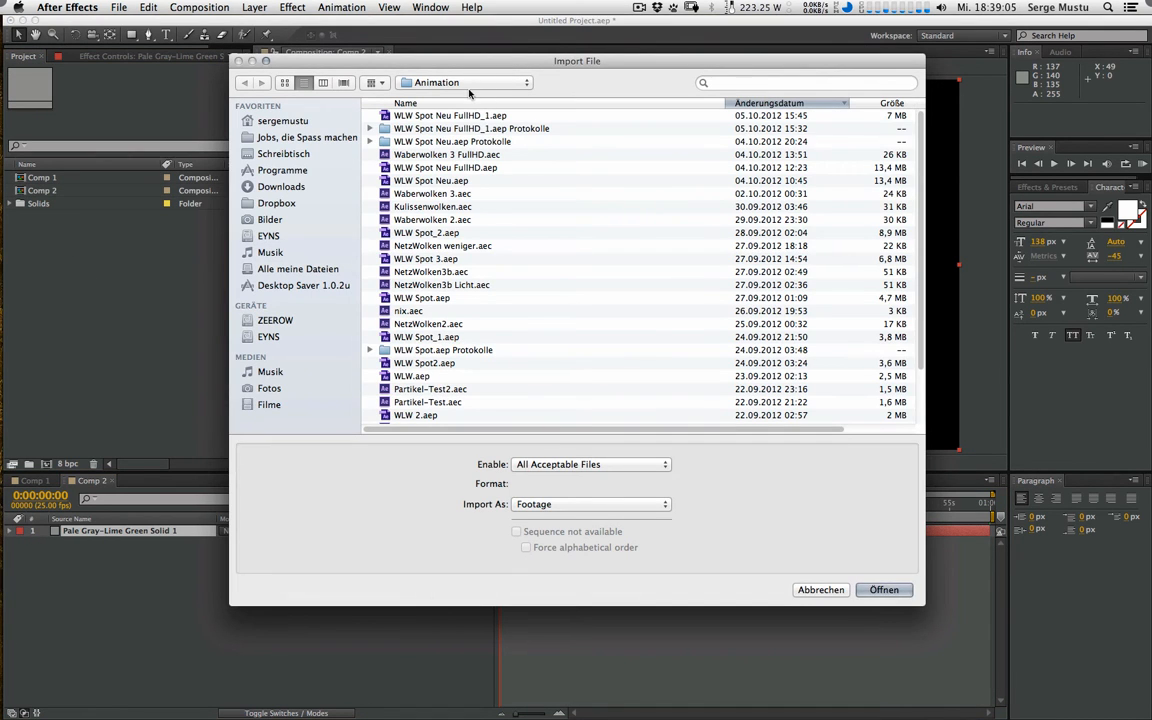
pyautogui.click(463, 82)
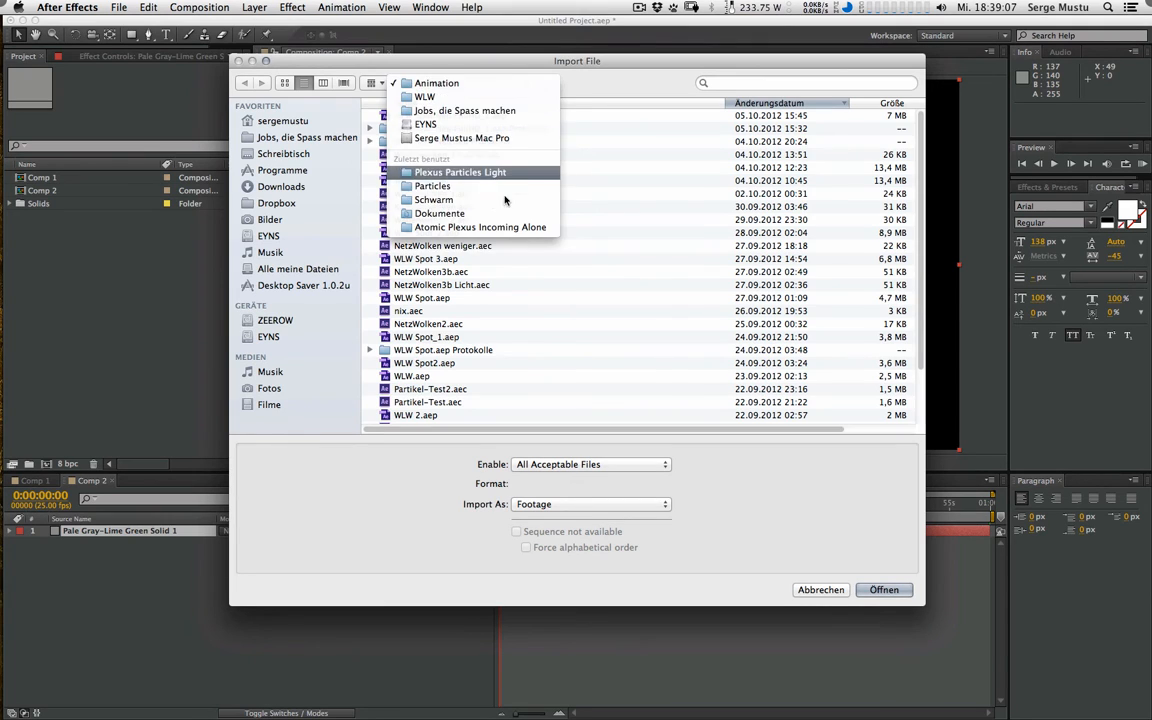
pyautogui.click(468, 169)
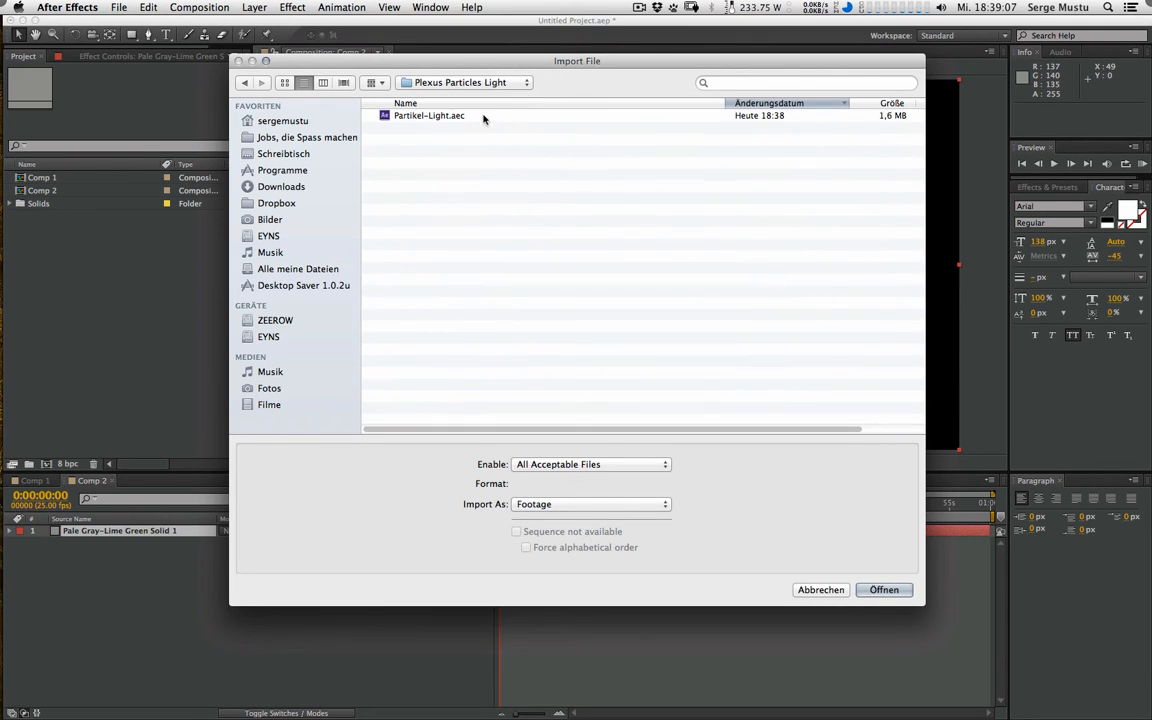
pyautogui.doubleClick(421, 117)
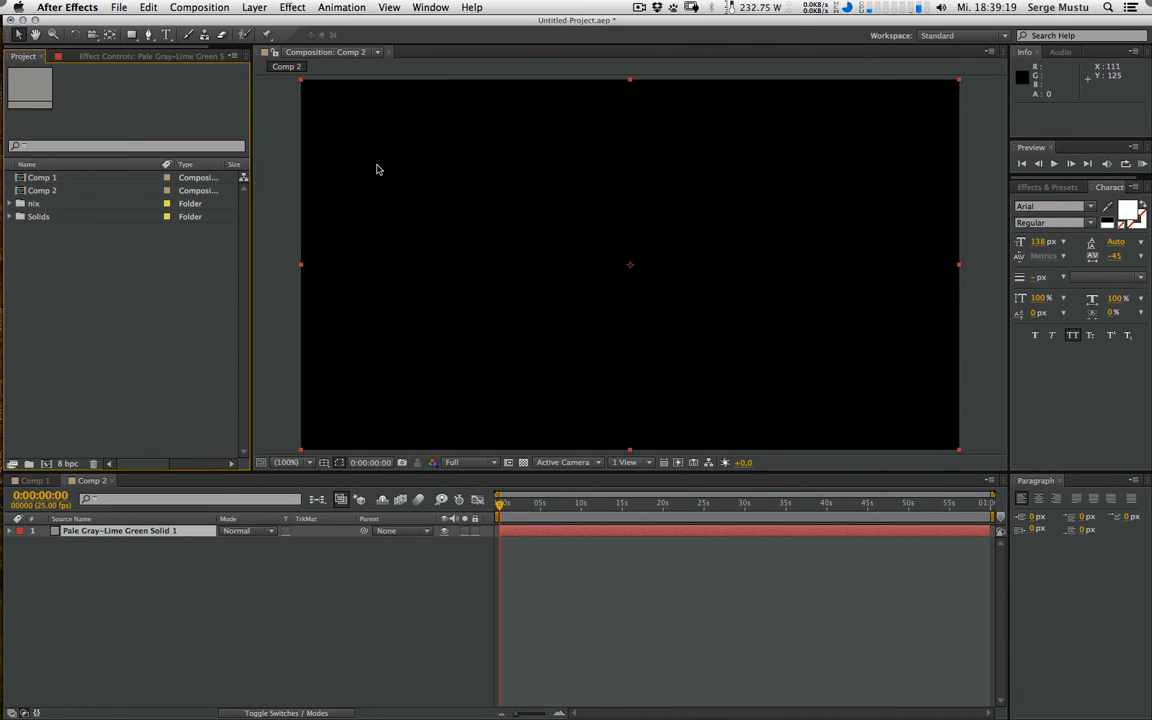
# Step: Expand the imported nix folder and open the nix composition inside it
pyautogui.click(50, 192)
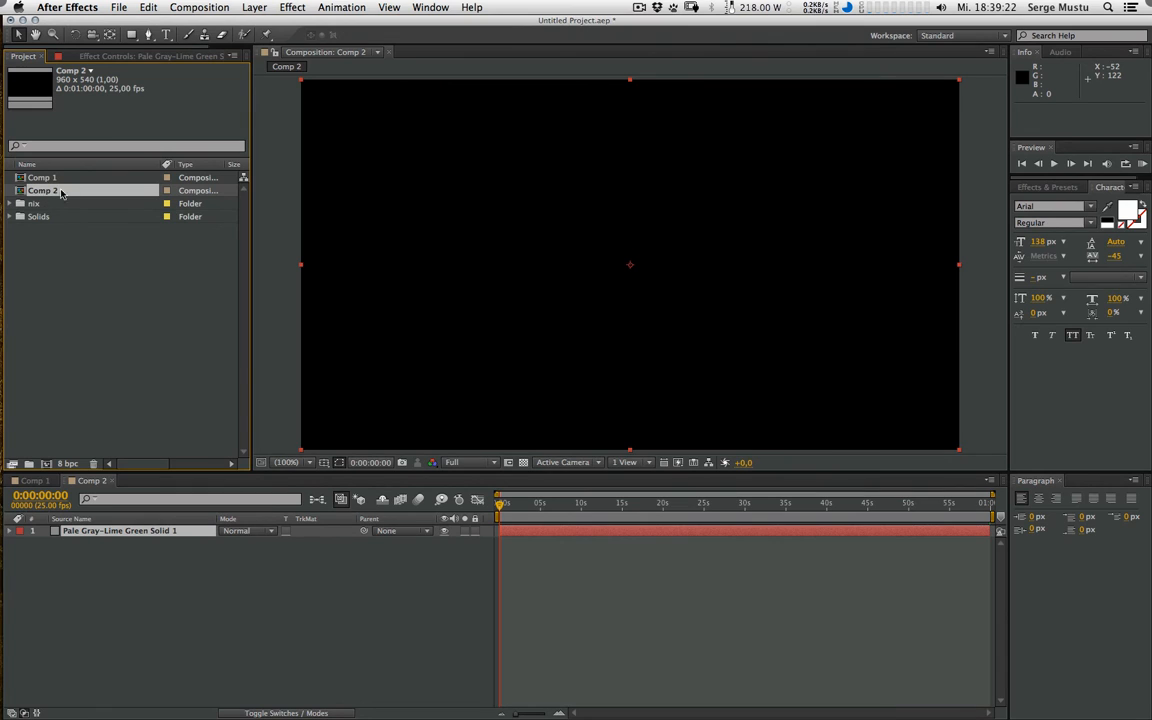
pyautogui.click(10, 203)
pyautogui.doubleClick(38, 215)
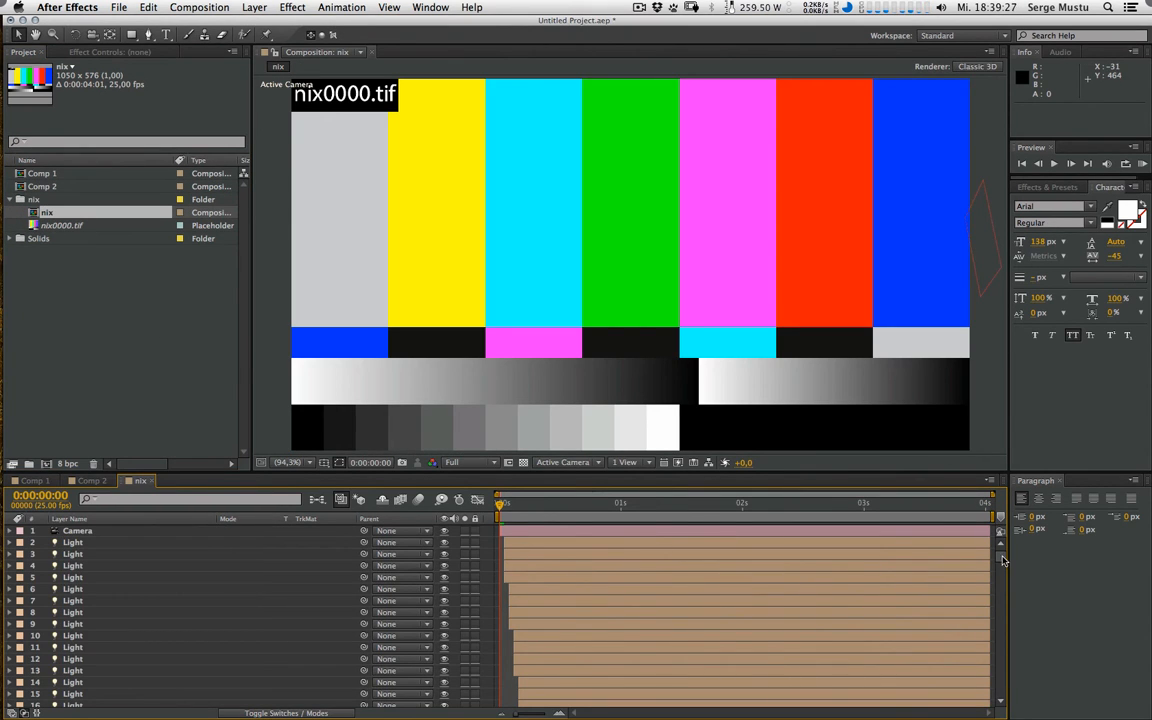
# Step: Hide the nix0000.tif placeholder layer at the end of the nix composition's layer list
pyautogui.scroll(-10, 1000, 584)
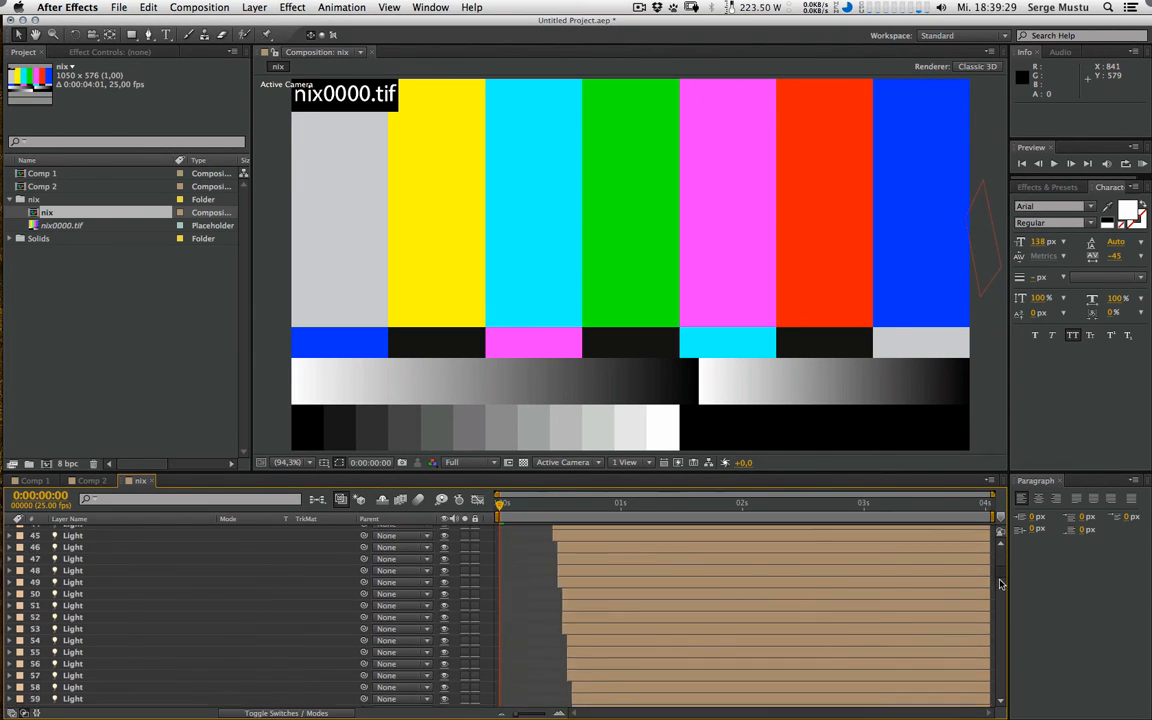
pyautogui.scroll(10, 1000, 584)
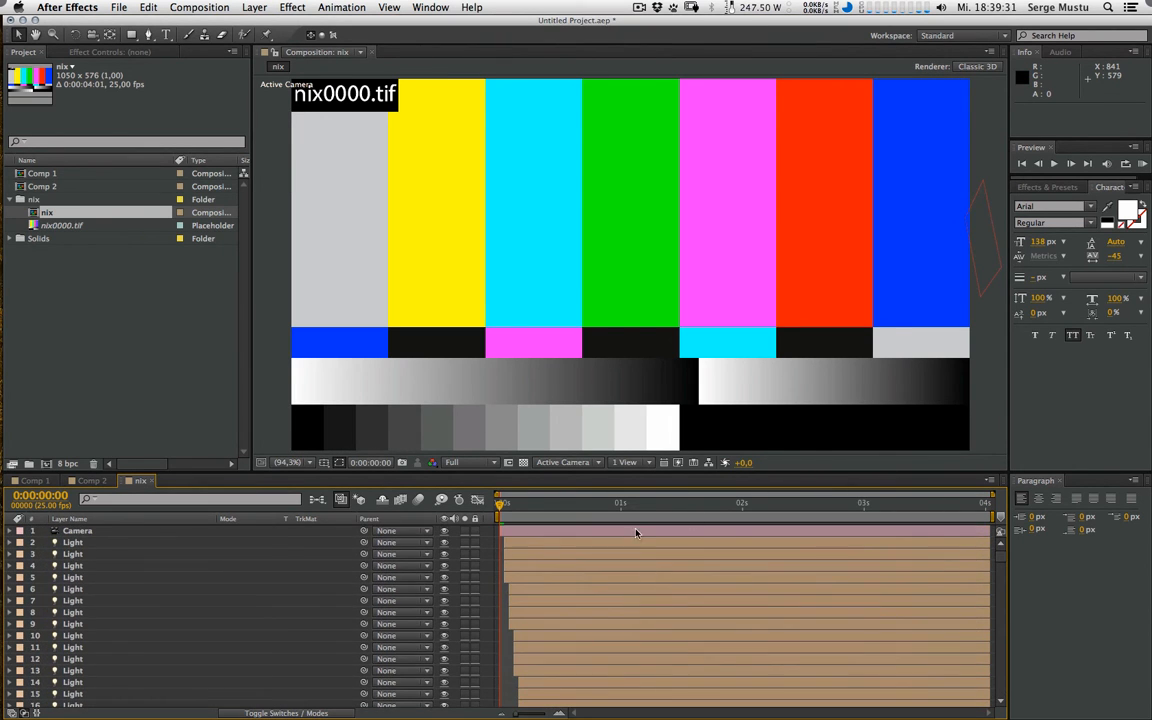
pyautogui.moveTo(1003, 559); pyautogui.dragTo(1003, 702)
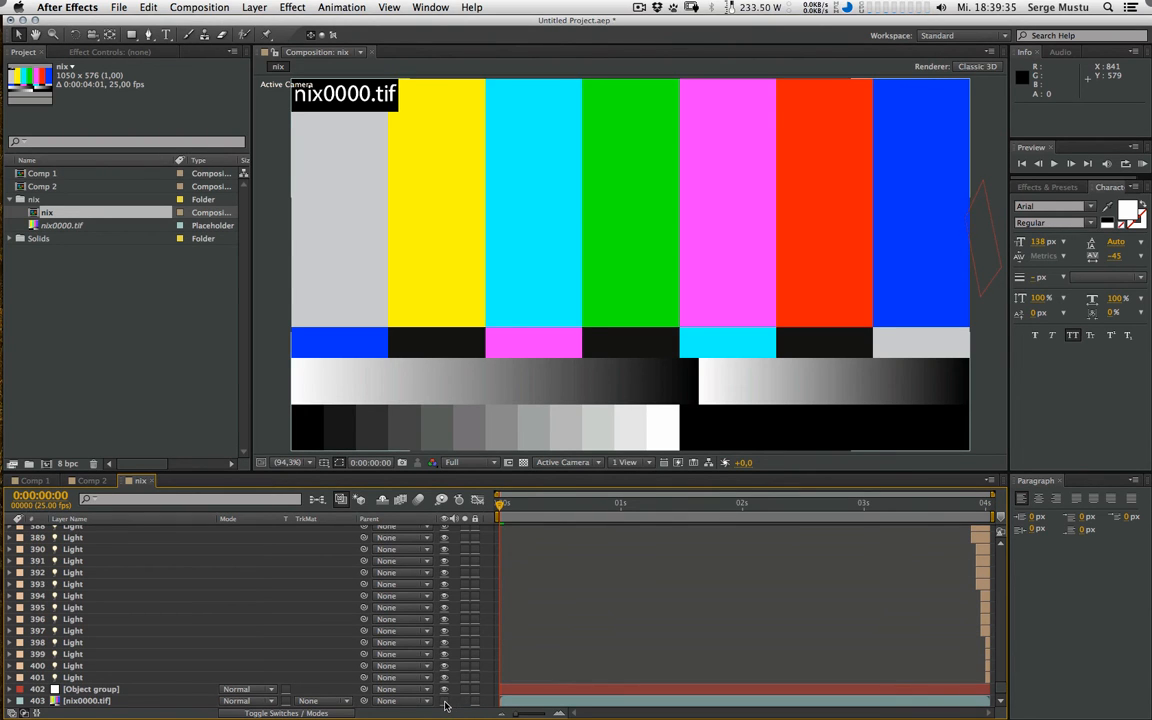
# Step: Scrub through the imported light animation and check the light layers from the first to the last
pyautogui.moveTo(507, 508); pyautogui.dragTo(988, 598)
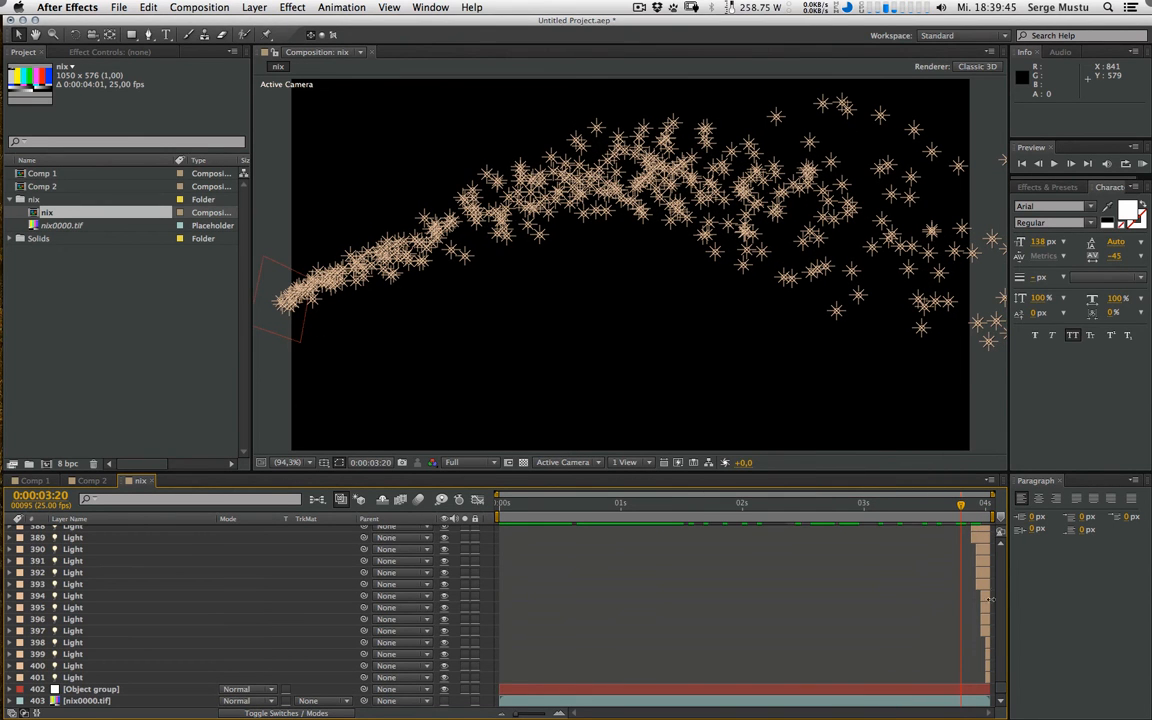
pyautogui.moveTo(1005, 697); pyautogui.dragTo(796, 507)
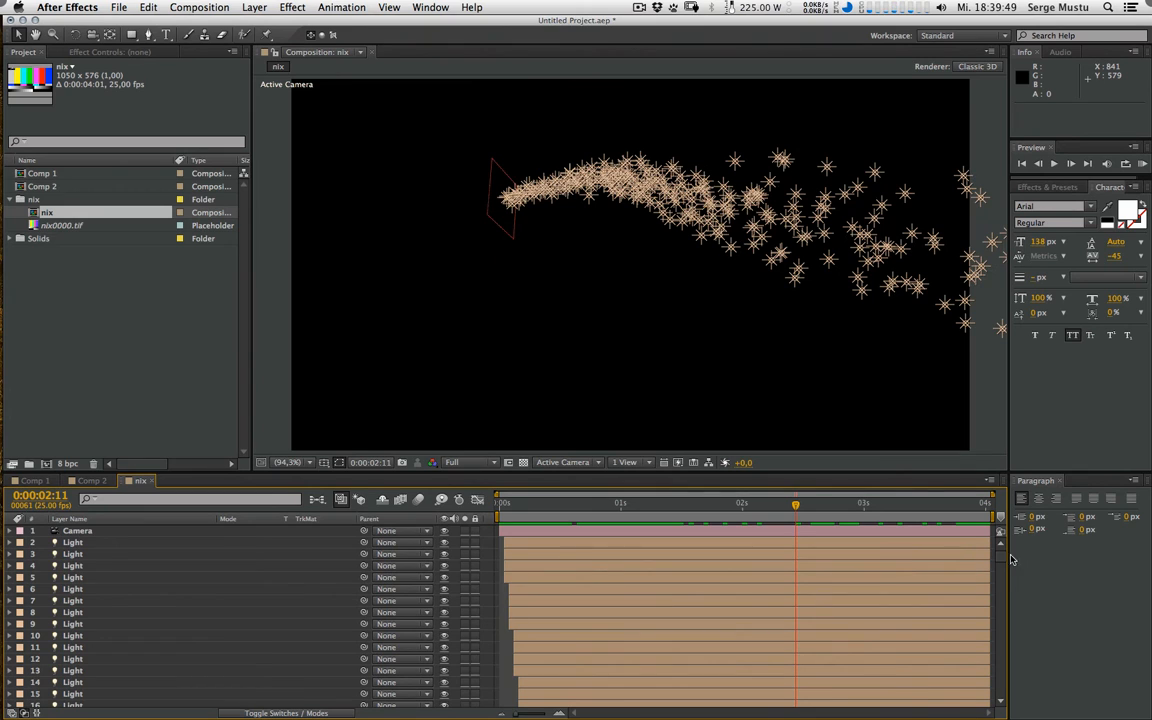
pyautogui.moveTo(1003, 562); pyautogui.dragTo(998, 700)
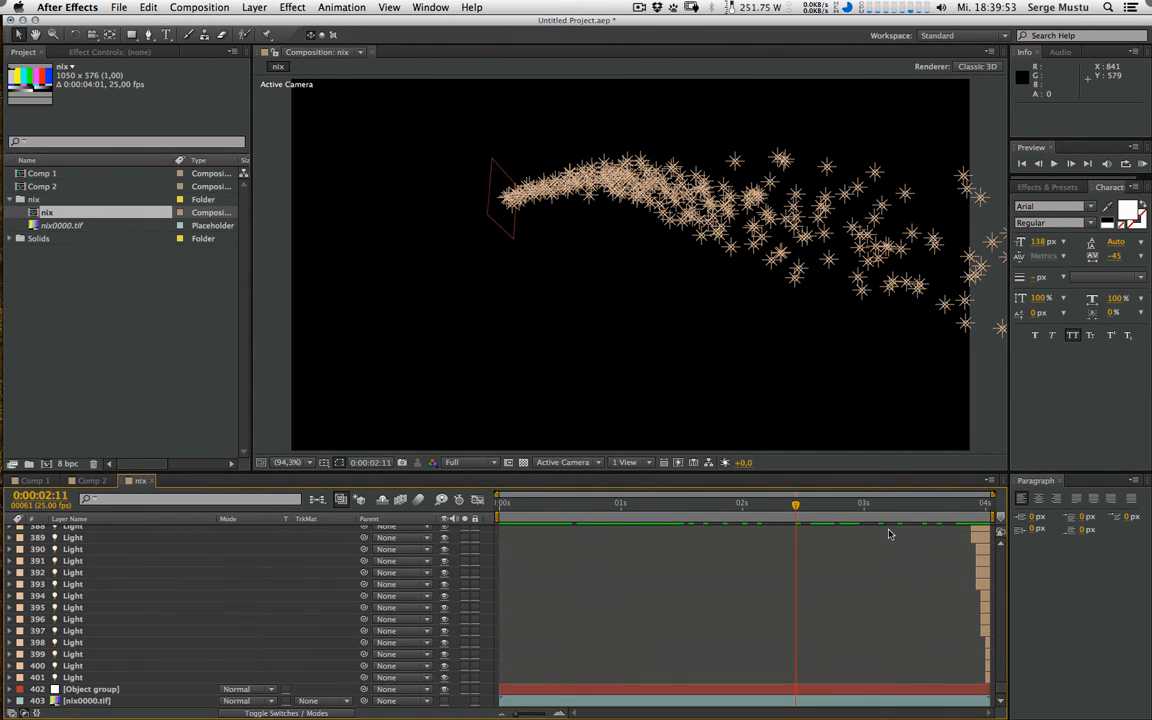
pyautogui.moveTo(815, 509)
pyautogui.mouseDown()
pyautogui.moveTo(944, 521)
pyautogui.moveTo(572, 510)
pyautogui.moveTo(956, 513)
pyautogui.moveTo(571, 508)
pyautogui.moveTo(800, 507)
pyautogui.mouseUp()
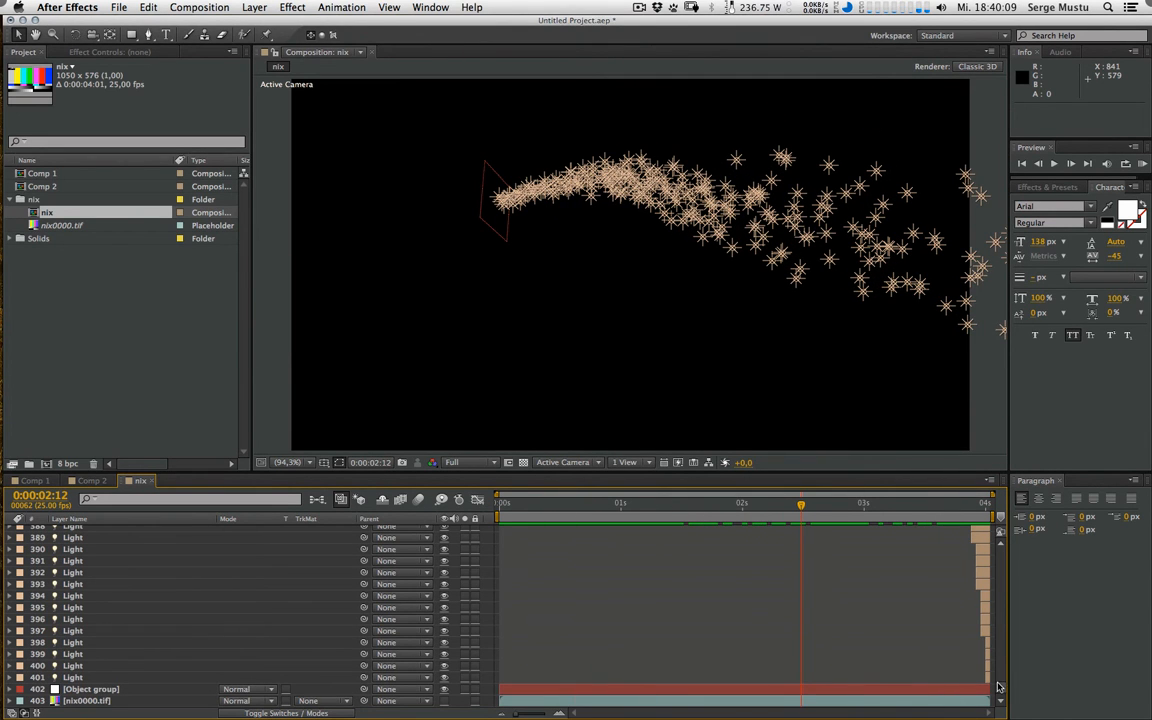
pyautogui.moveTo(1002, 688); pyautogui.dragTo(1012, 531)
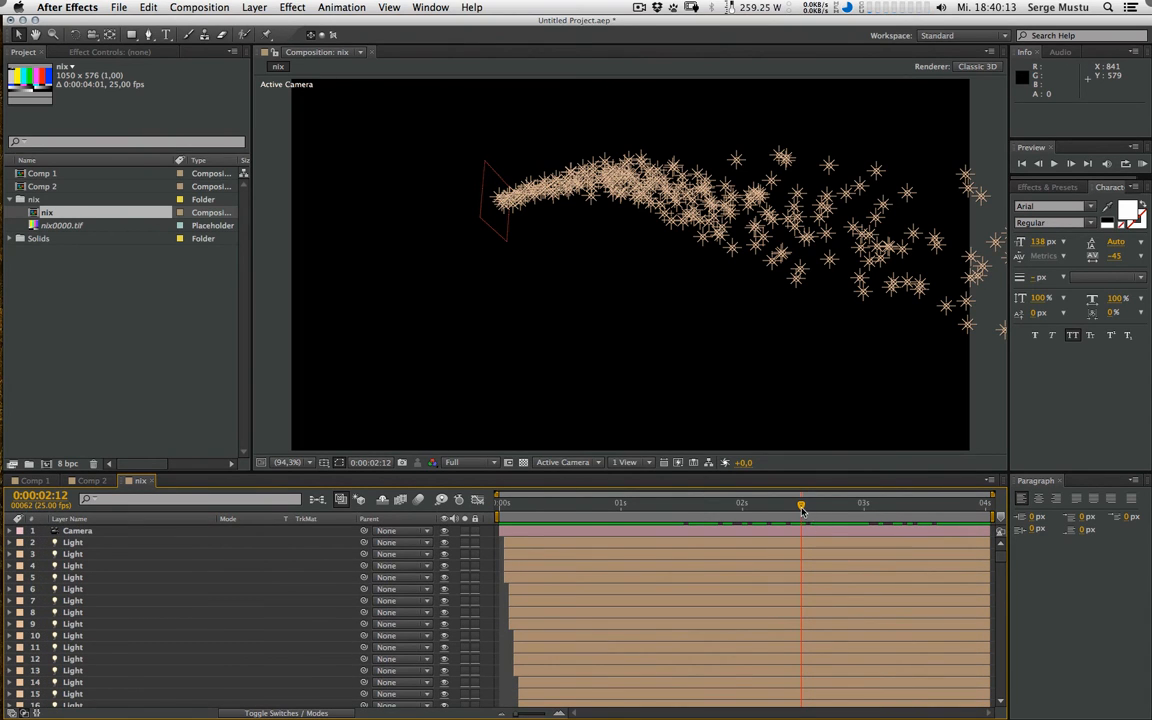
pyautogui.moveTo(801, 508); pyautogui.dragTo(684, 519)
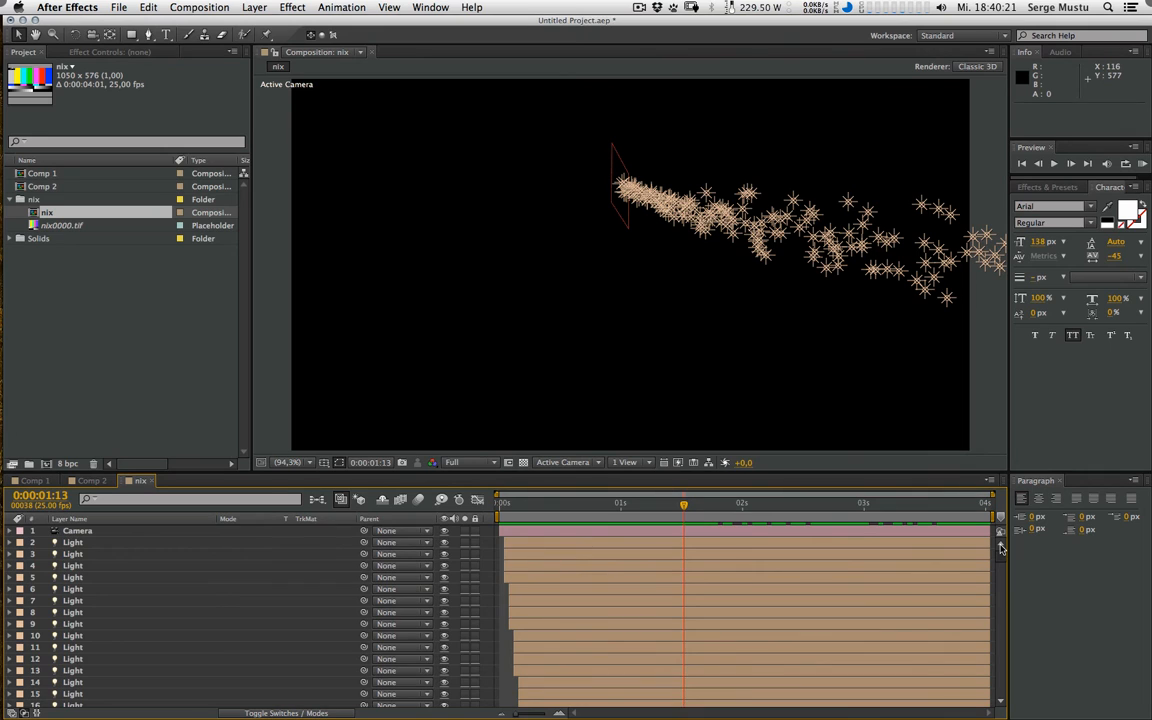
pyautogui.scroll(-20, 938, 604)
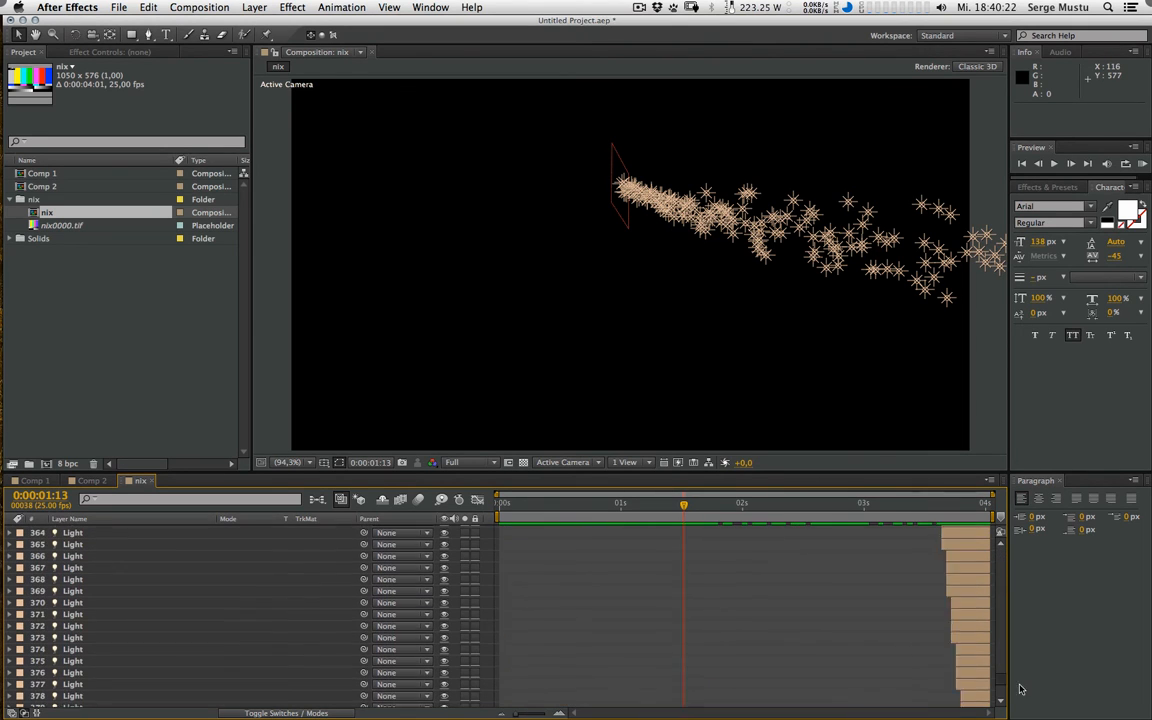
# Step: Return to Comp 2 and rename its solid "Plexus Layer"
pyautogui.click(91, 481)
pyautogui.click(95, 535)
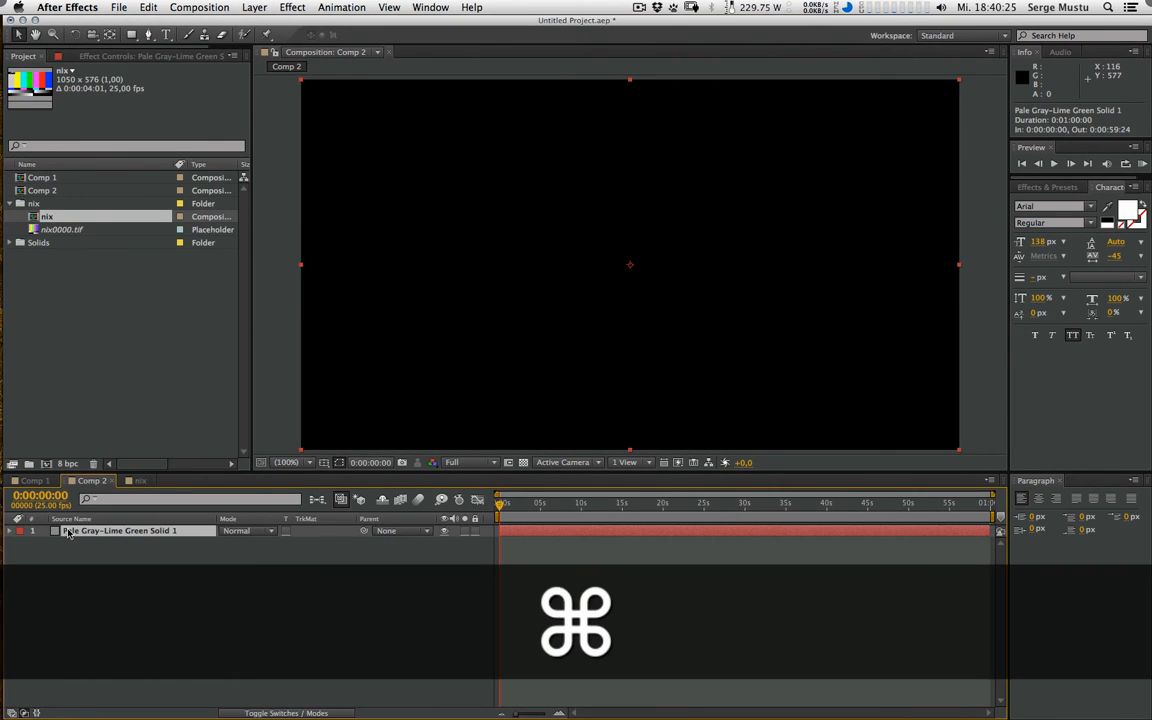
pyautogui.press('Return')
pyautogui.write('Plexus Layer')
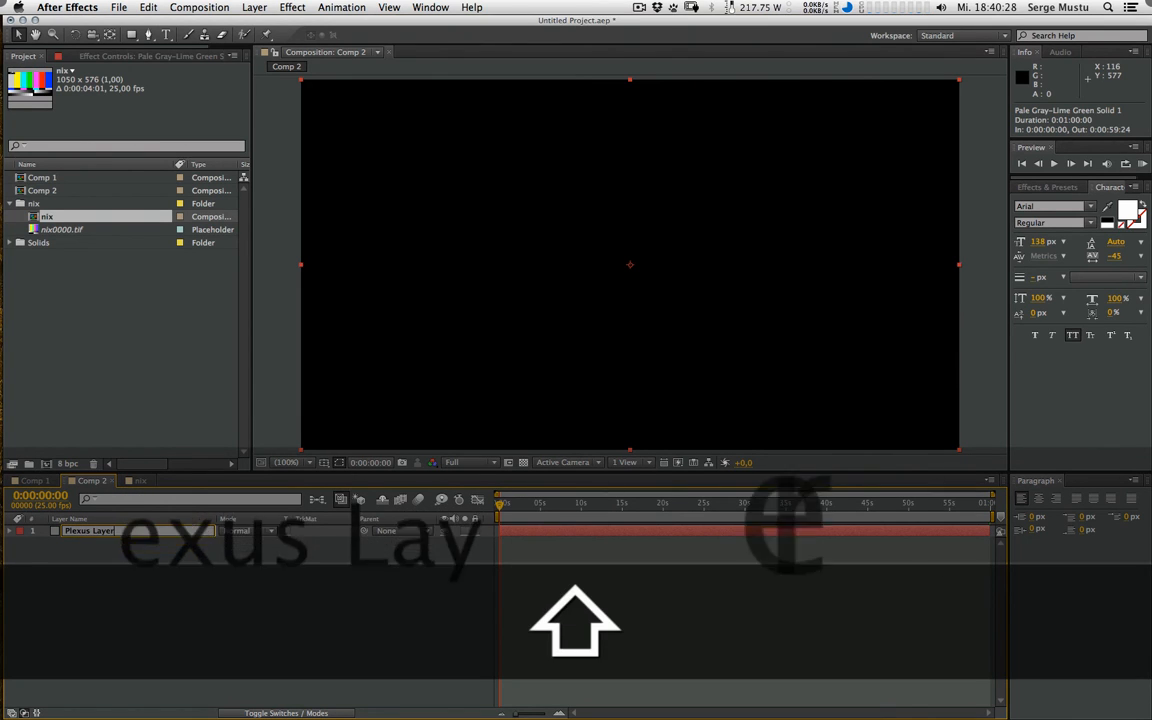
pyautogui.press('Return')
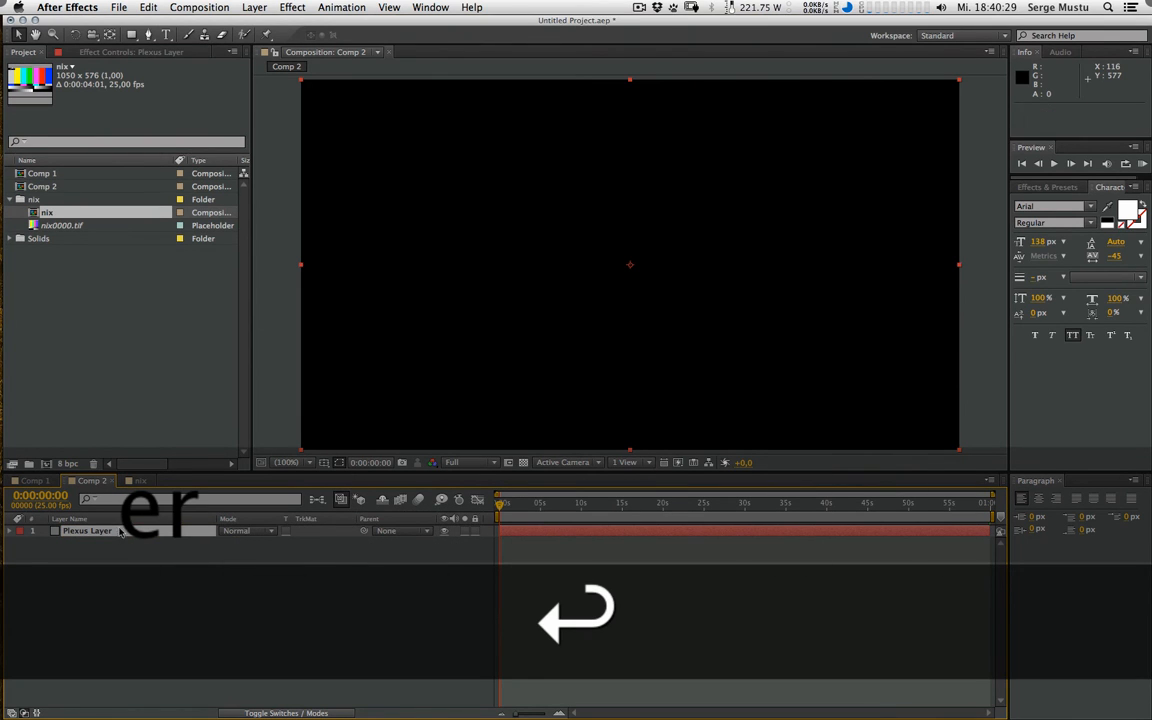
# Step: Copy the Plexus Layer from Comp 2 into the nix composition
pyautogui.press('super+c')
pyautogui.click(140, 481)
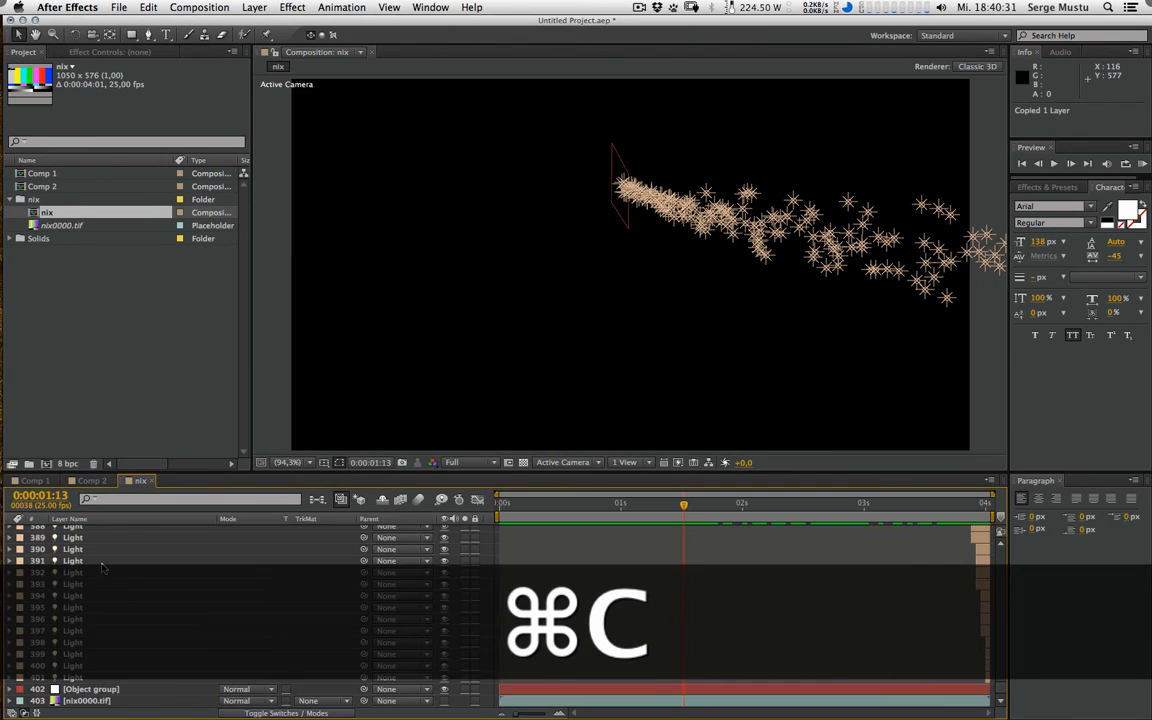
pyautogui.press('super+v')
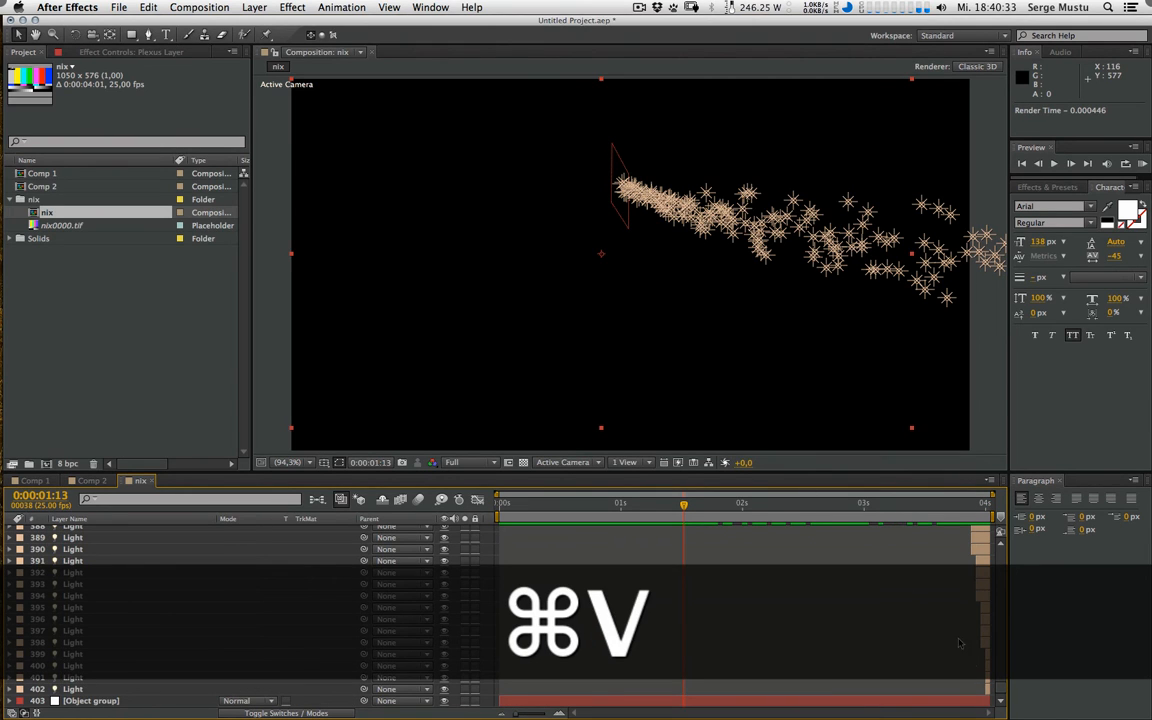
pyautogui.moveTo(998, 688); pyautogui.dragTo(1000, 547)
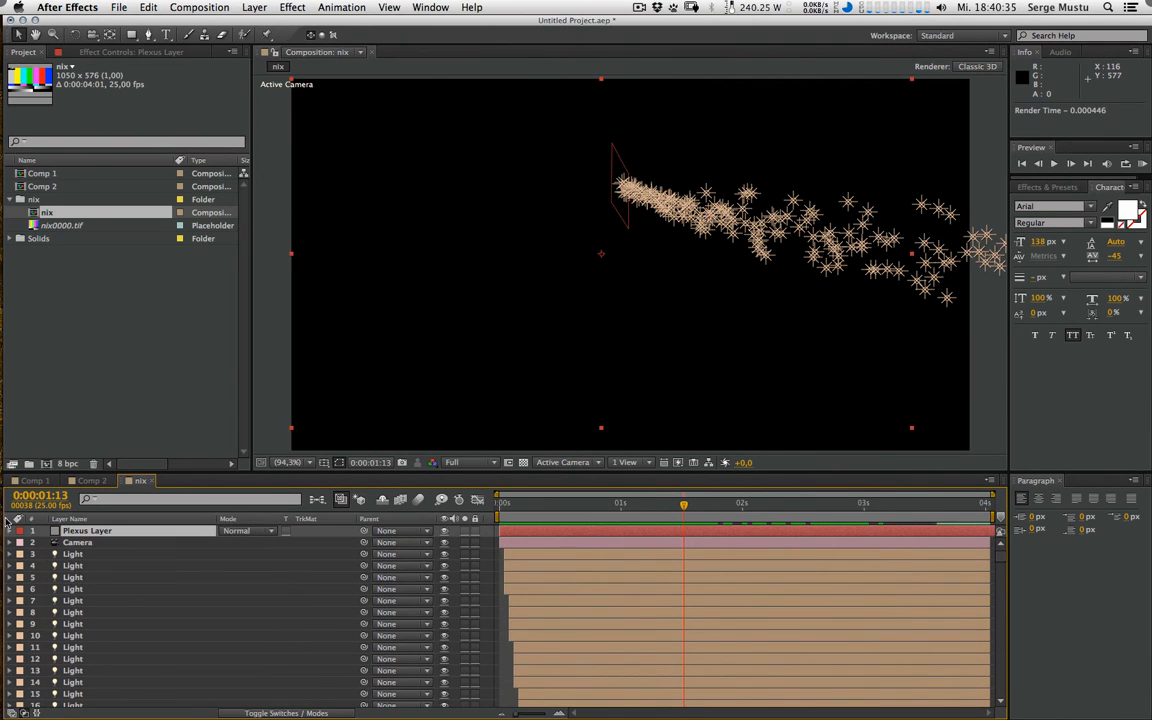
# Step: Add a Layers geometry object to the Plexus effect on the nix composition's Plexus Layer
pyautogui.click(88, 536)
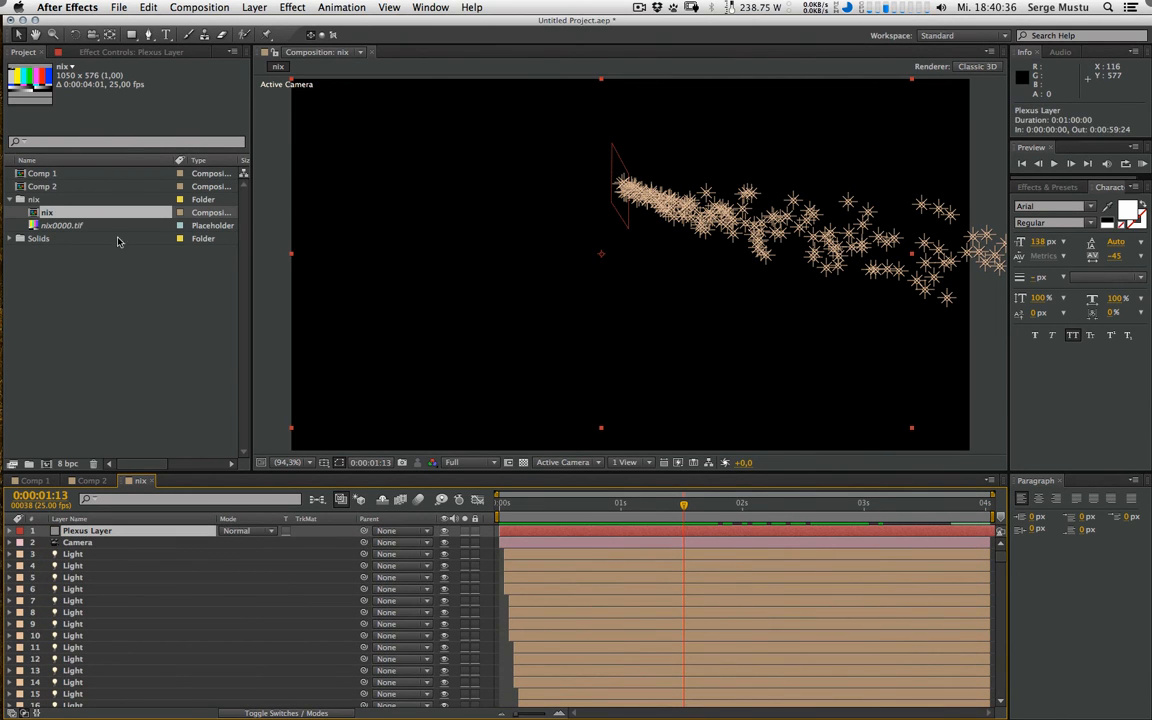
pyautogui.click(124, 52)
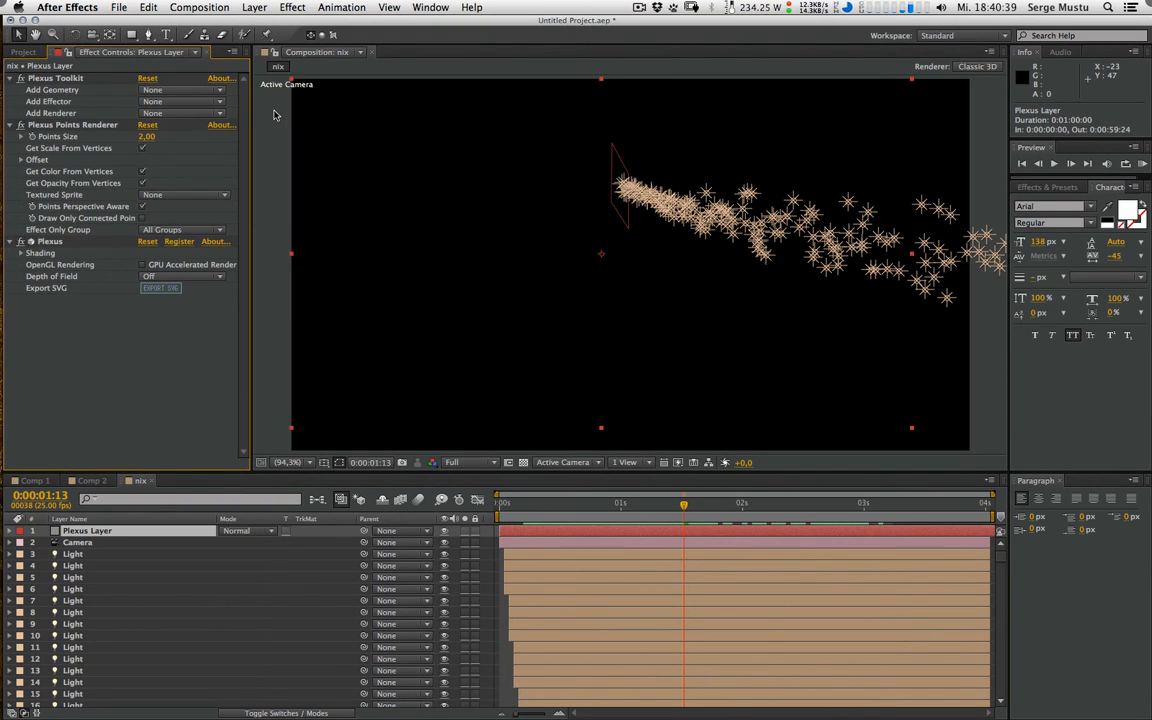
pyautogui.click(181, 92)
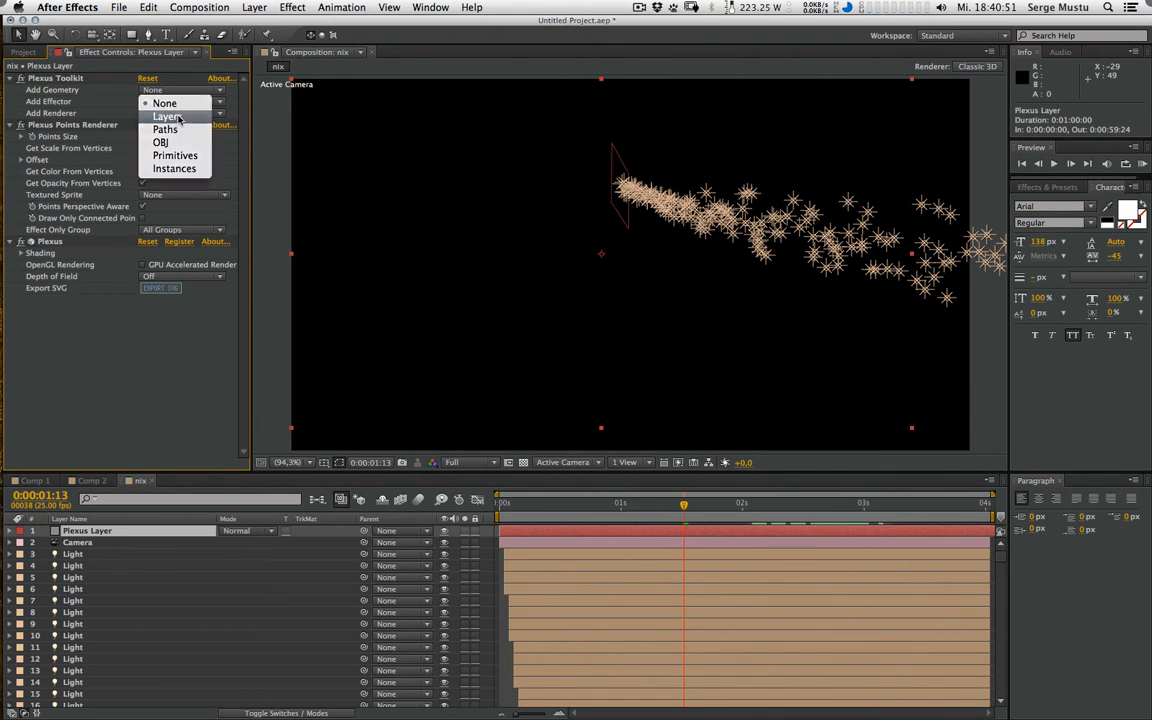
pyautogui.click(163, 117)
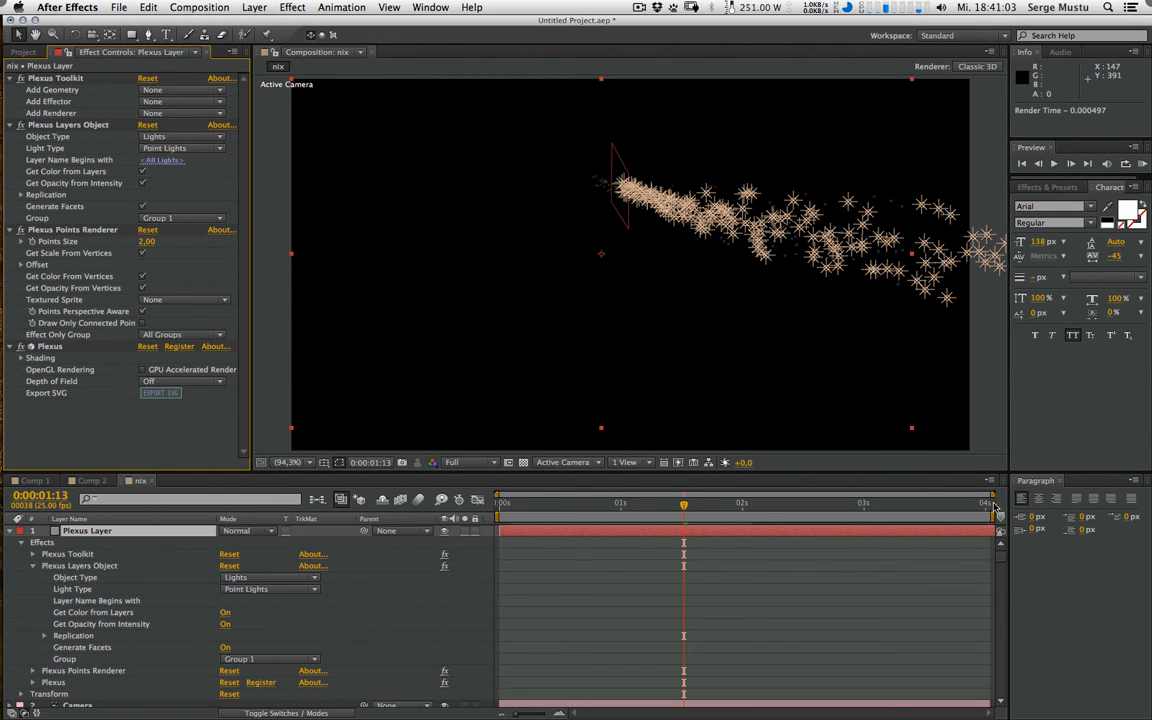
# Step: Hide the layer controls in the viewer and preview the point animation by scrubbing and with a RAM preview
pyautogui.moveTo(1002, 560); pyautogui.dragTo(1003, 556)
pyautogui.press('super+shift+h')
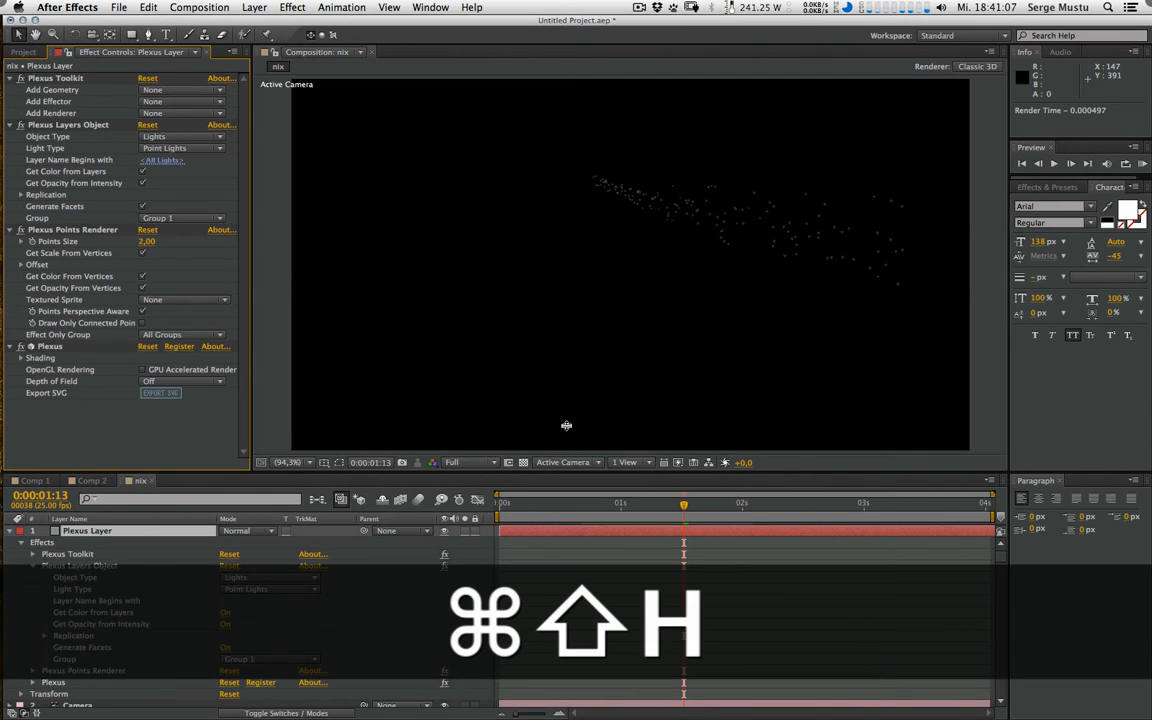
pyautogui.click(570, 503)
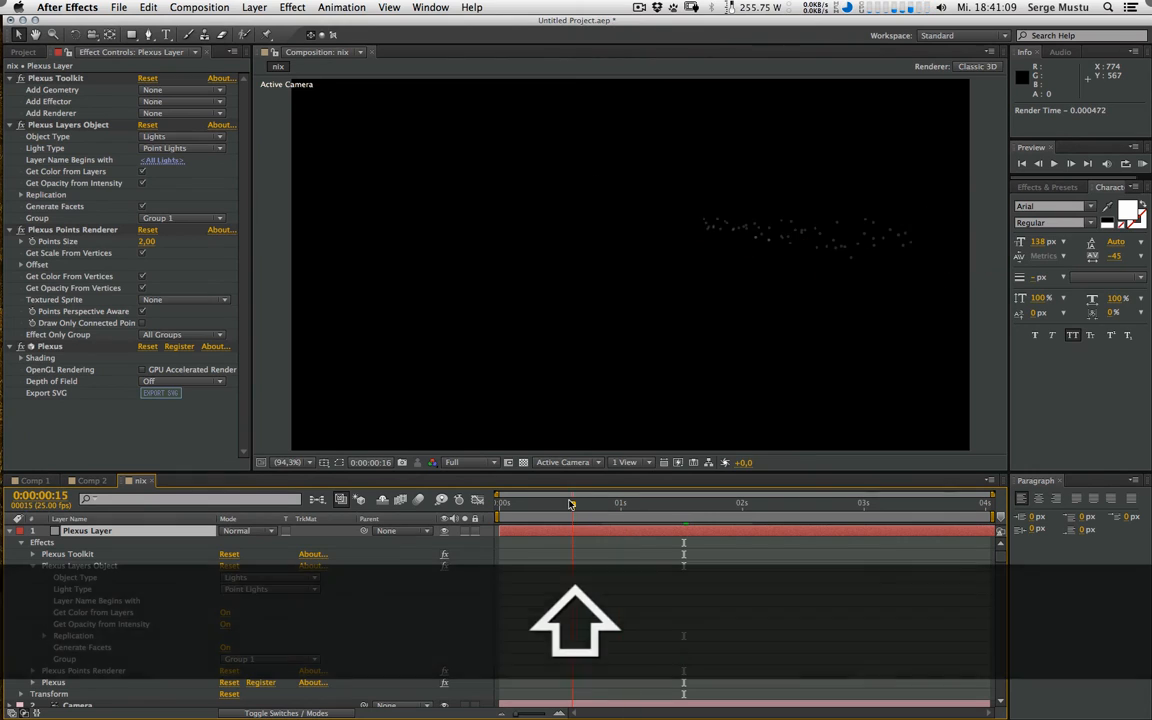
pyautogui.moveTo(570, 503); pyautogui.dragTo(670, 518)
pyautogui.moveTo(1001, 557); pyautogui.dragTo(1005, 531)
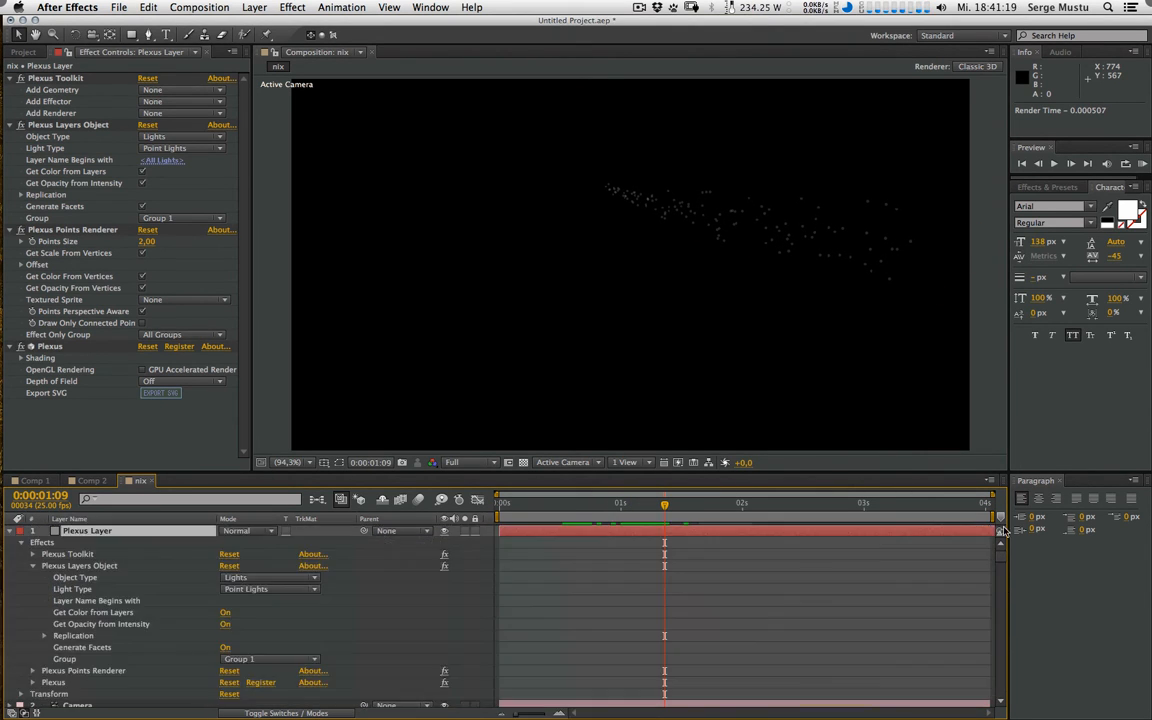
pyautogui.moveTo(578, 506); pyautogui.dragTo(815, 513)
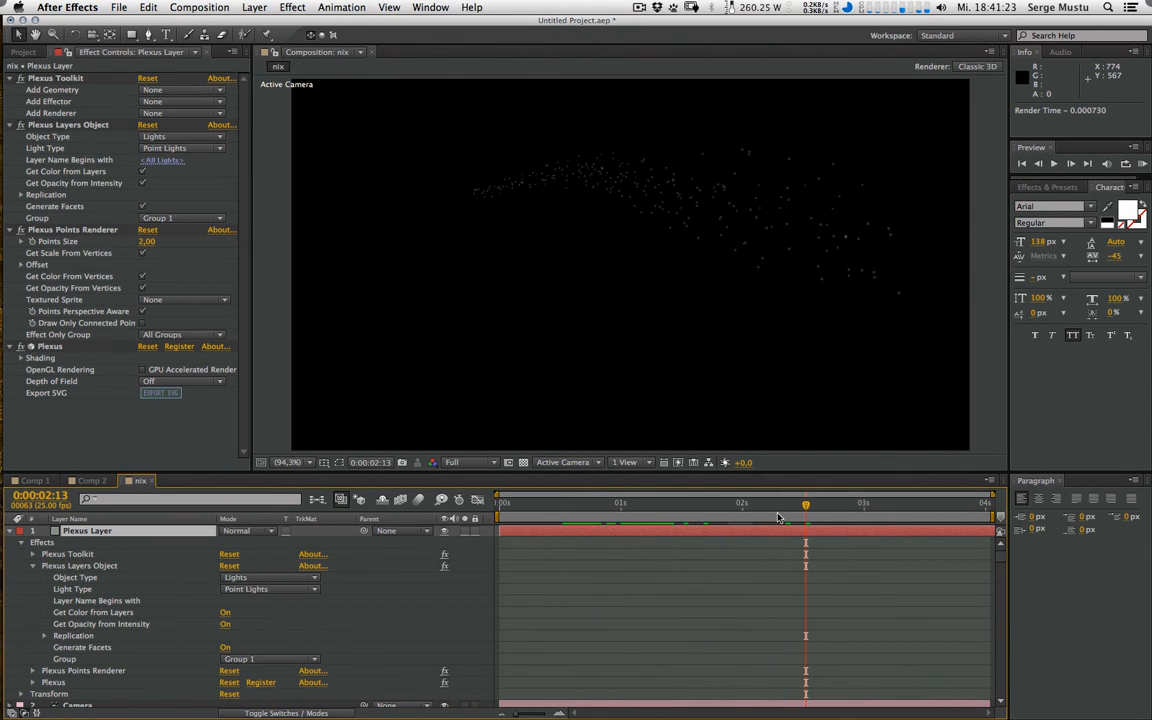
pyautogui.press('KP_0')
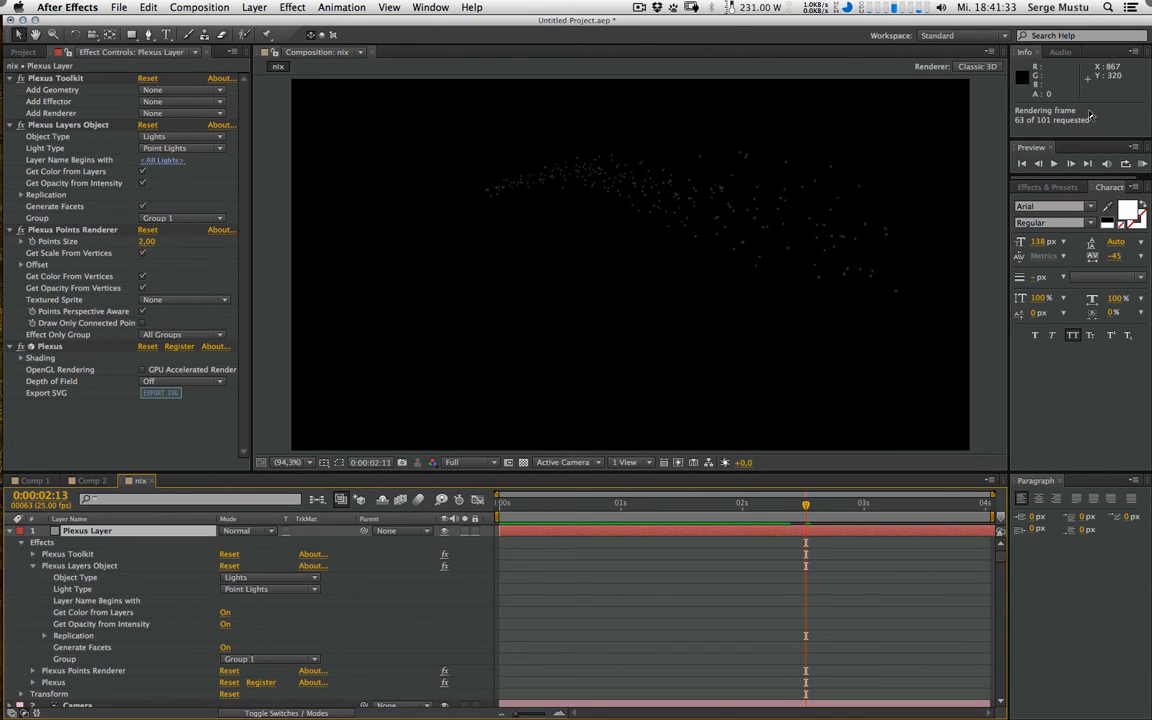
pyautogui.press('KP_0')
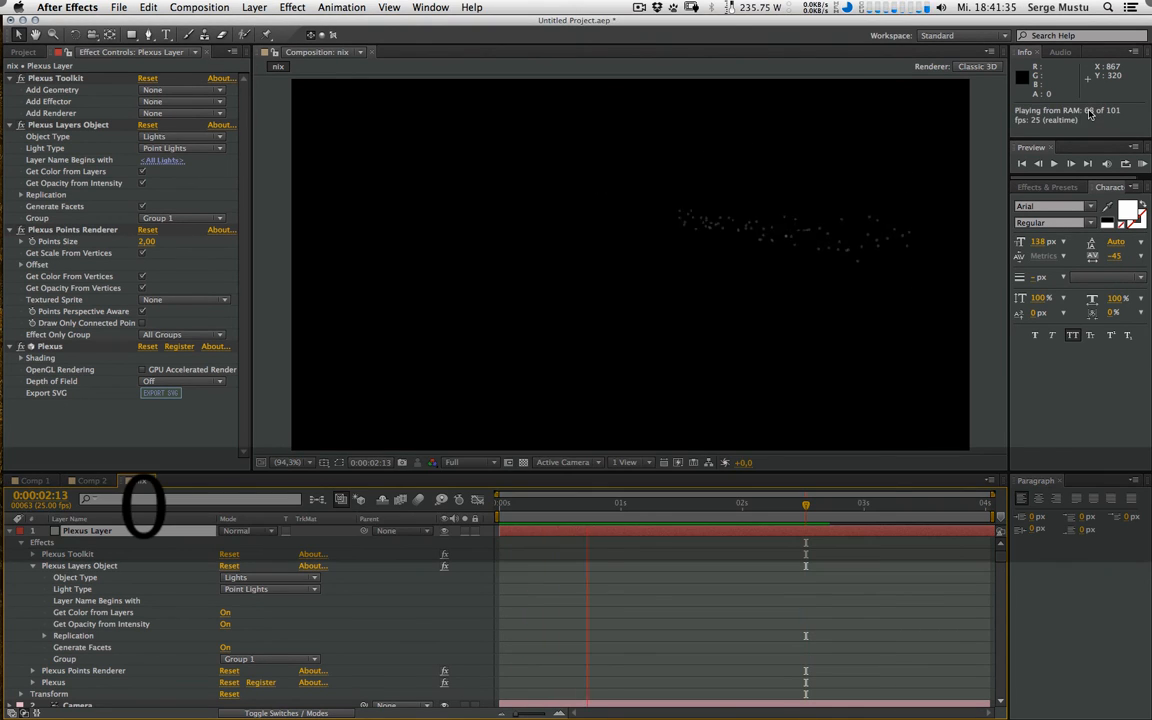
pyautogui.press('KP_0')
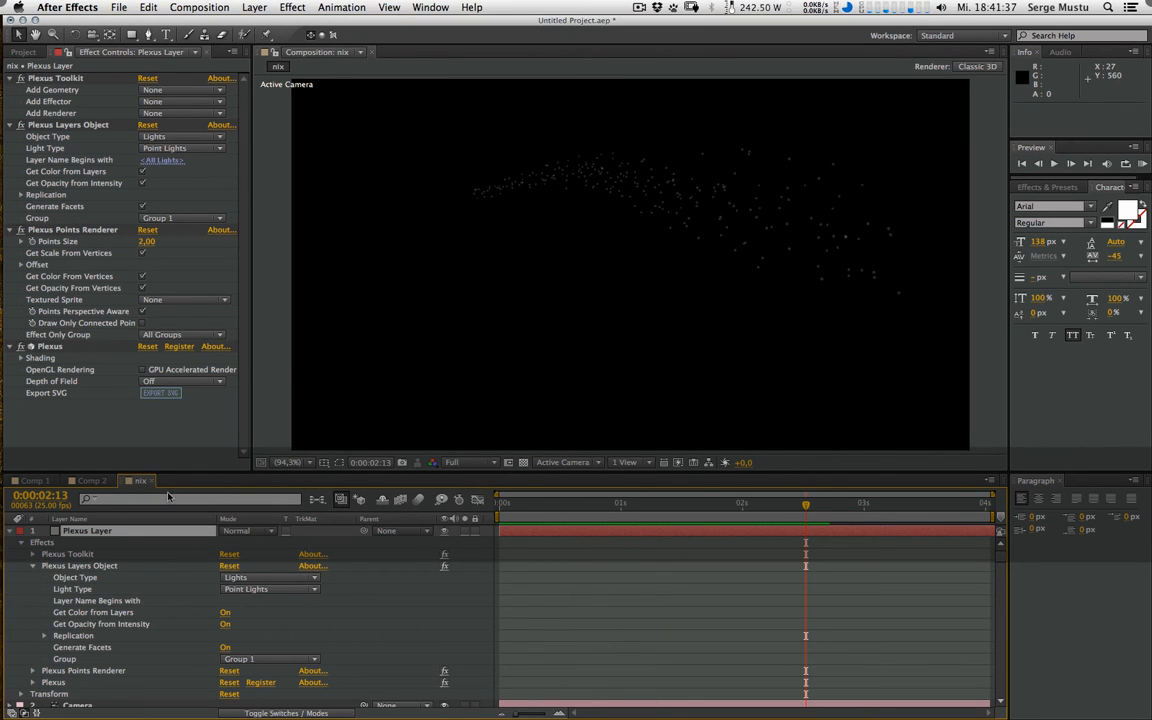
# Step: Add a Lines renderer to the Plexus effect and scrub back to about 0:00:01:12 to check the connecting lines
pyautogui.click(175, 91)
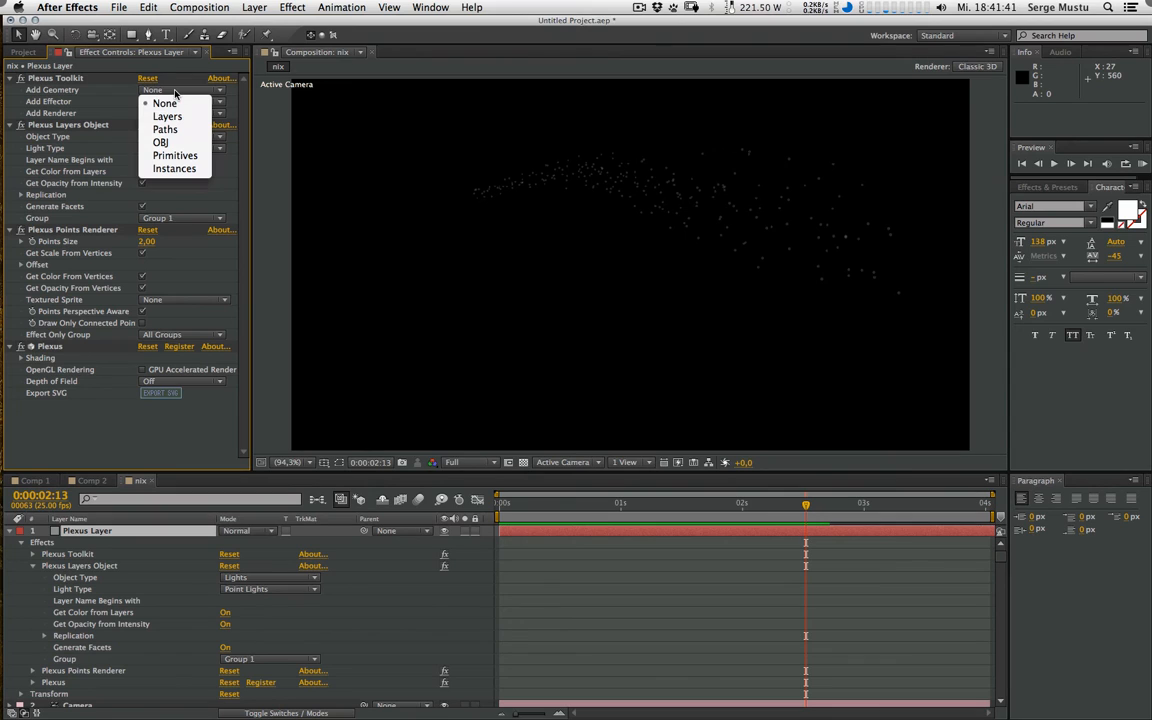
pyautogui.click(174, 103)
pyautogui.click(174, 103)
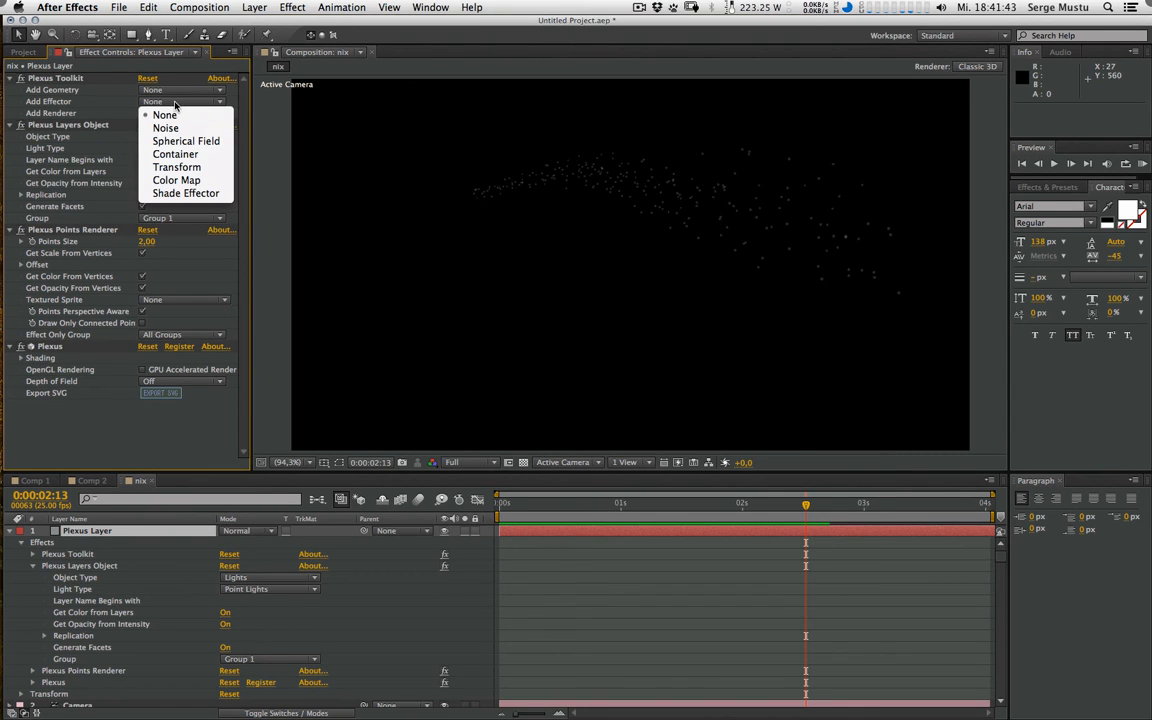
pyautogui.click(178, 91)
pyautogui.click(171, 114)
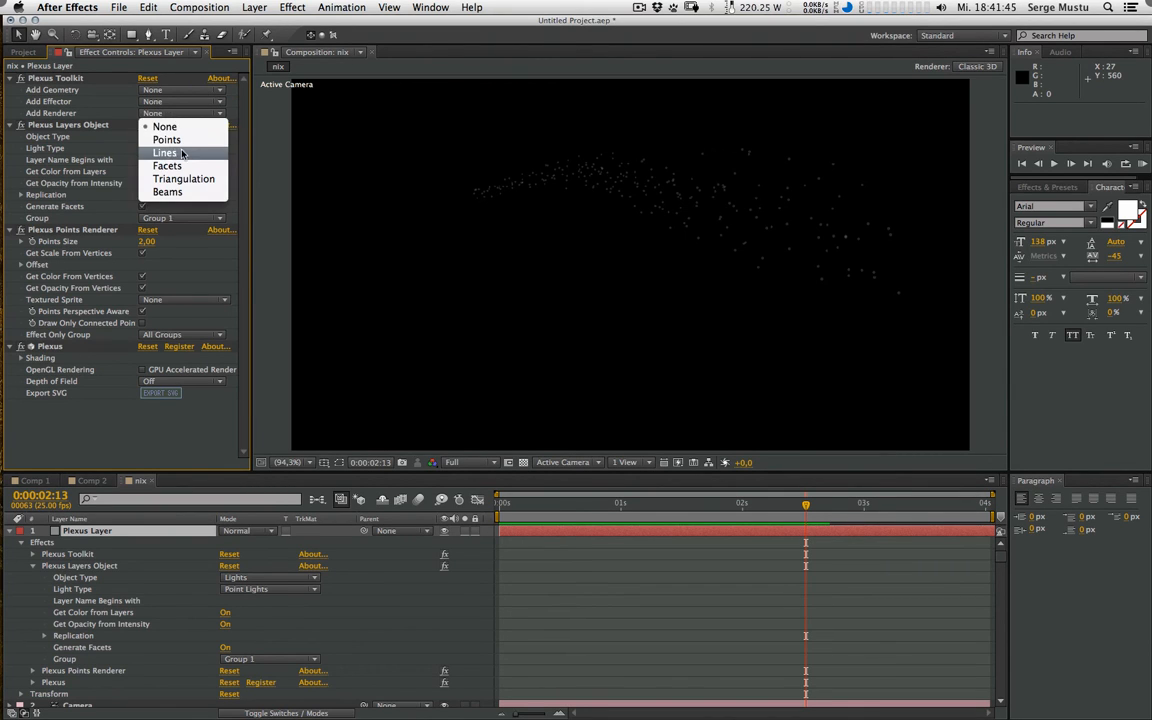
pyautogui.click(175, 156)
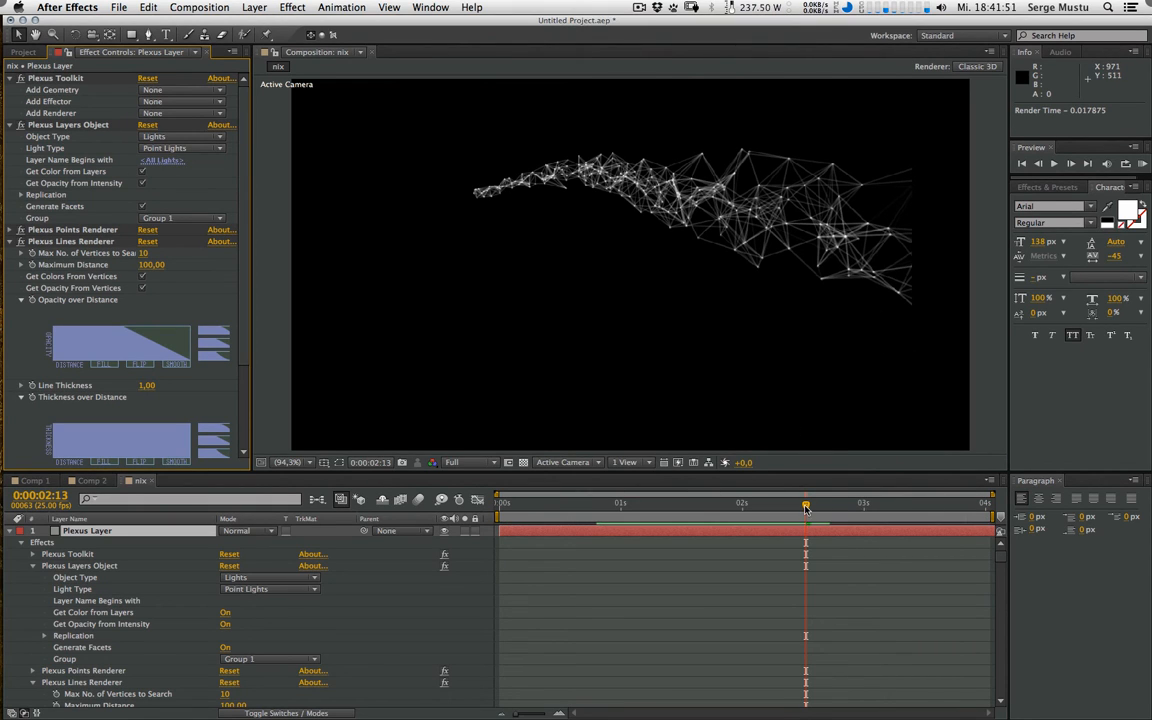
pyautogui.moveTo(762, 510); pyautogui.dragTo(678, 507)
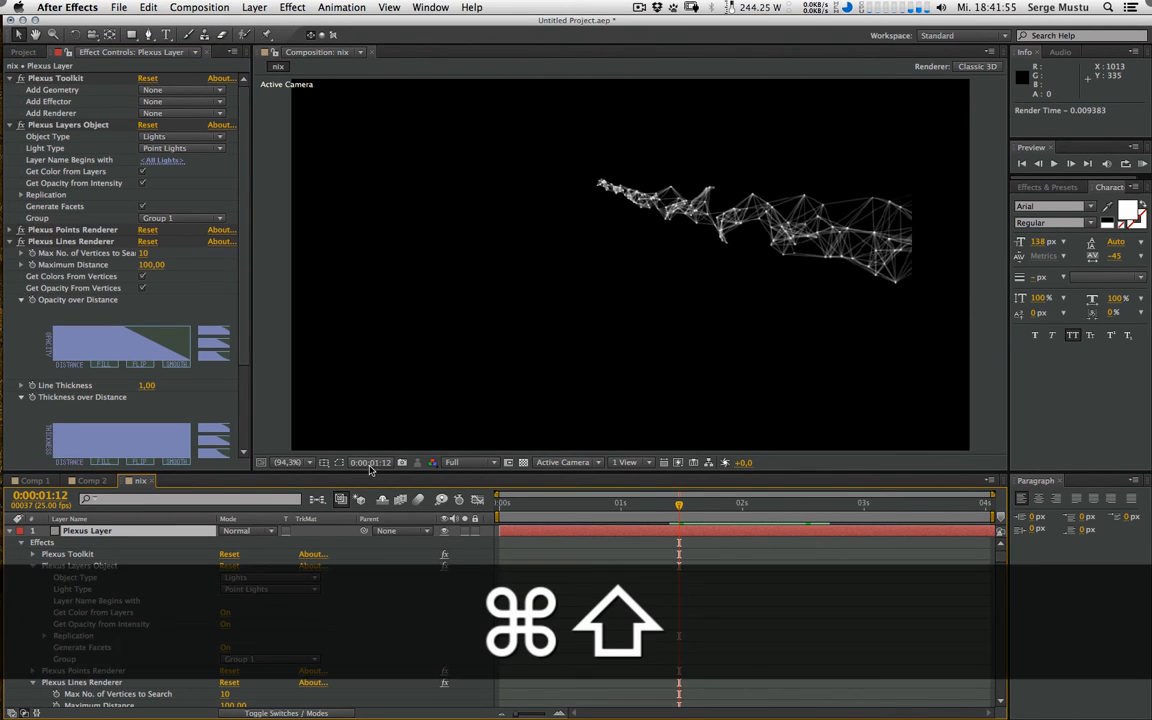
# Step: Resize the Plexus Layer solid to the composition size of 1050 x 576 px and check the animation with layer controls hidden
pyautogui.press('super+shift+h')
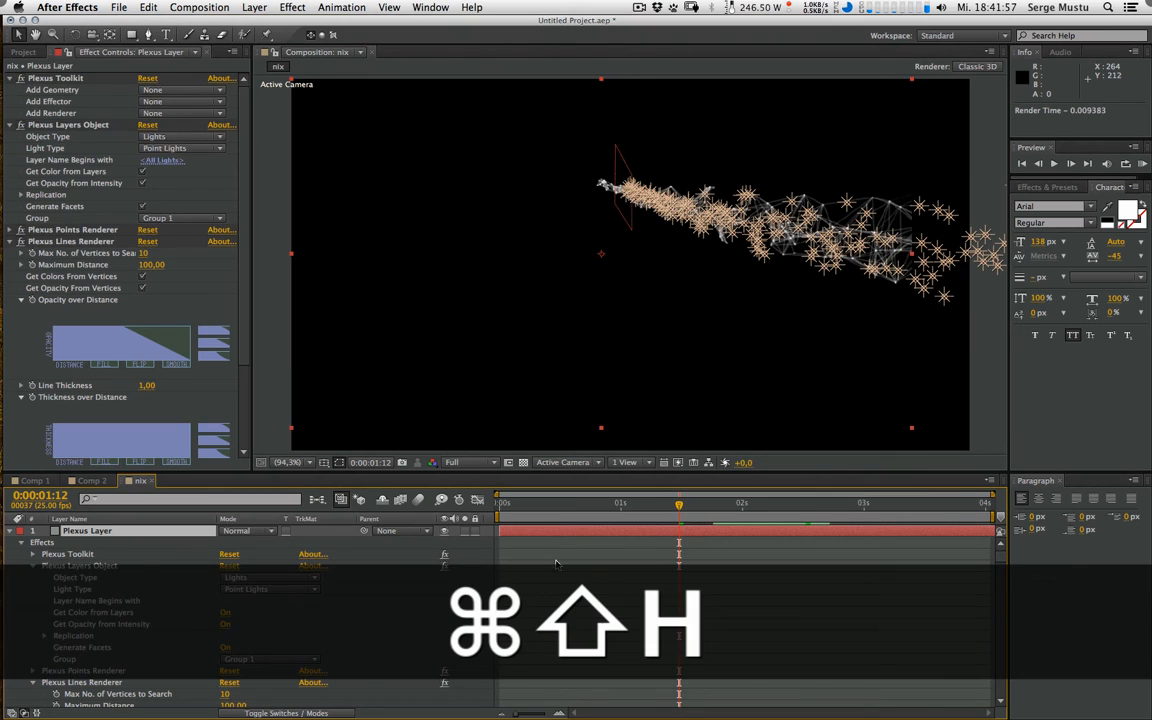
pyautogui.click(130, 533)
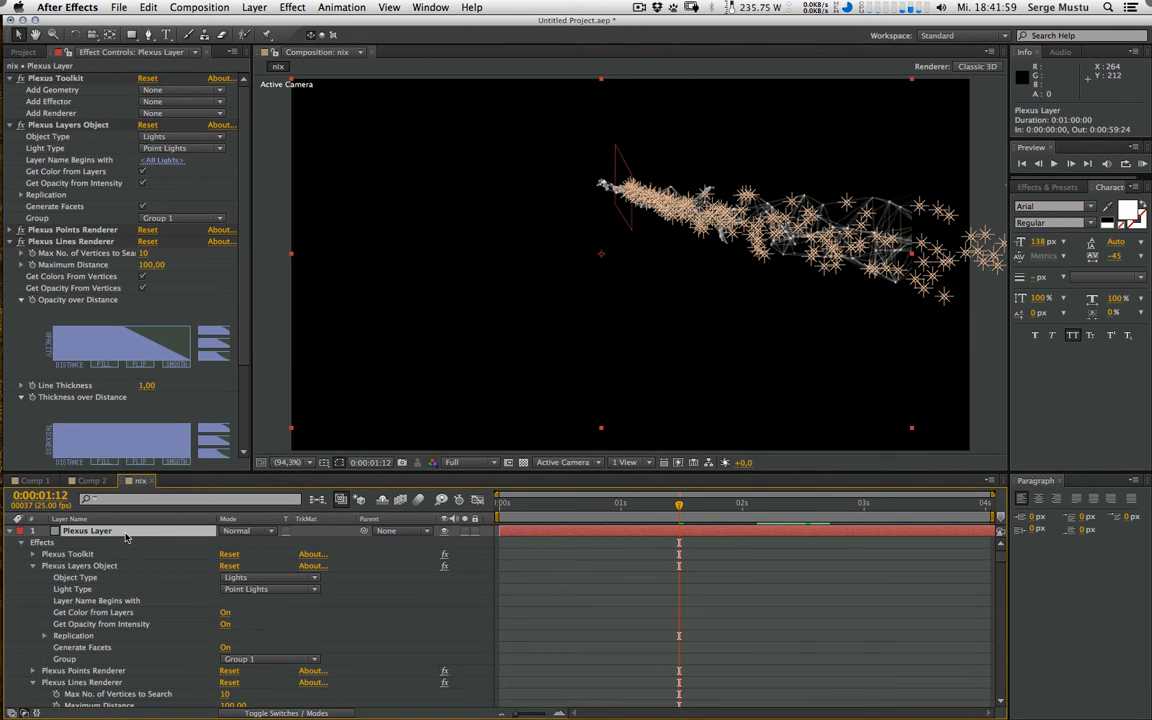
pyautogui.press('super+shift+y')
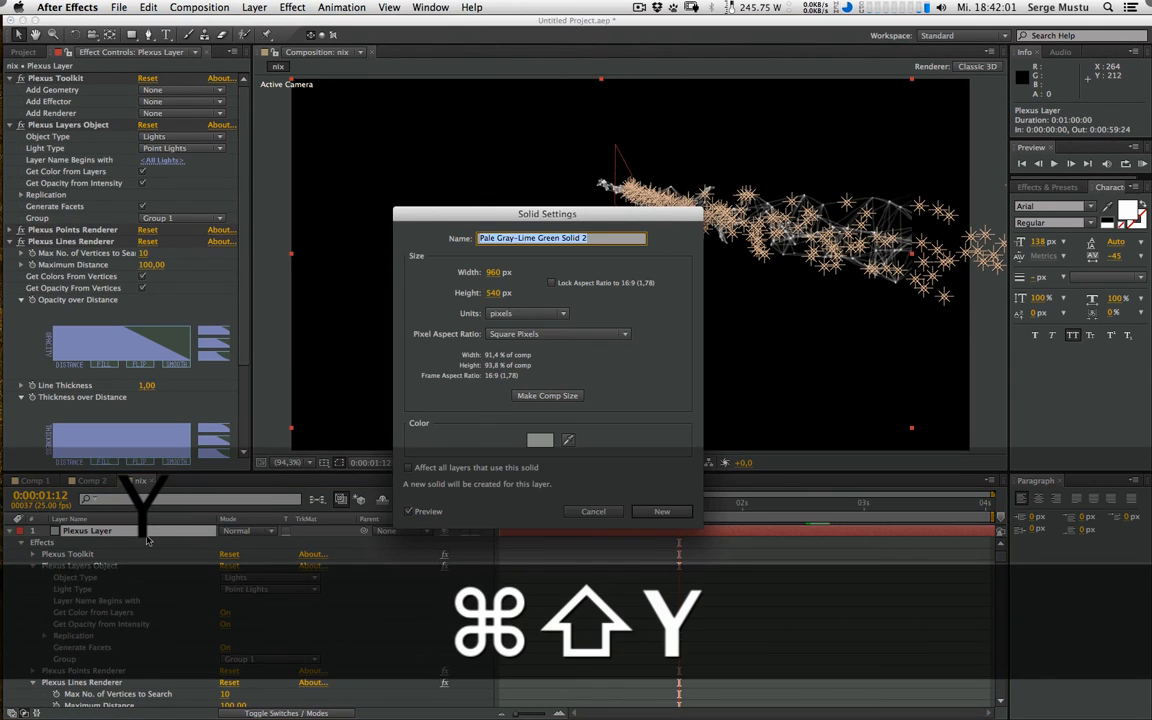
pyautogui.click(545, 396)
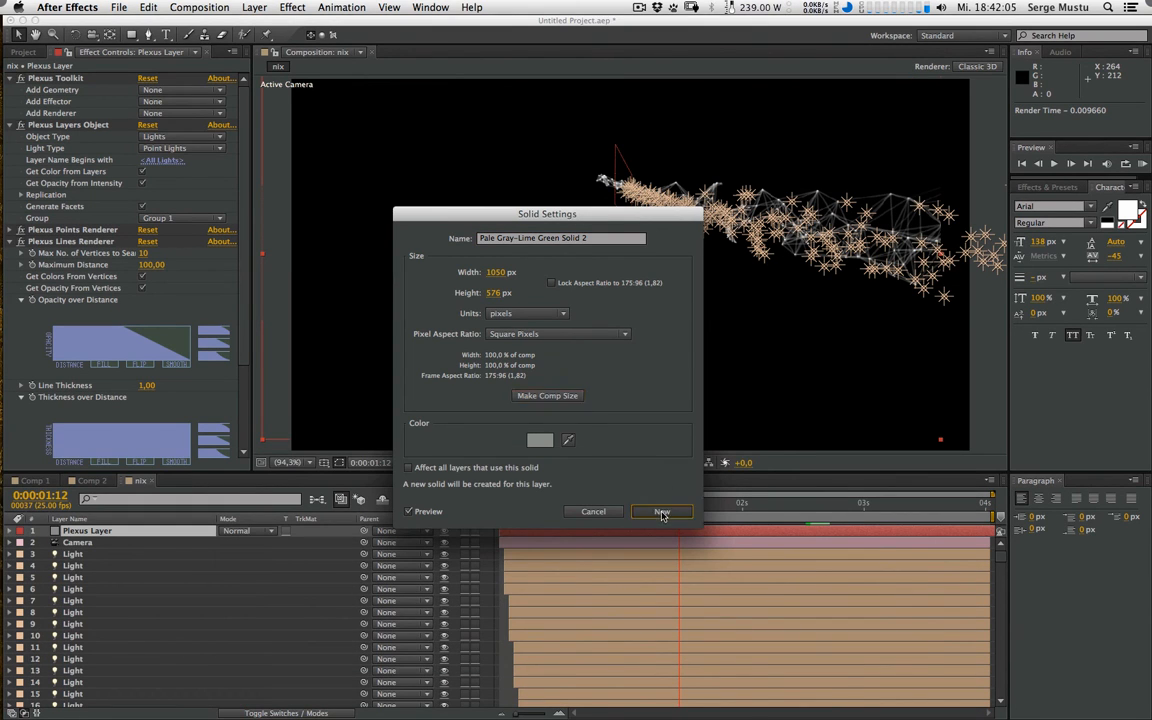
pyautogui.click(593, 511)
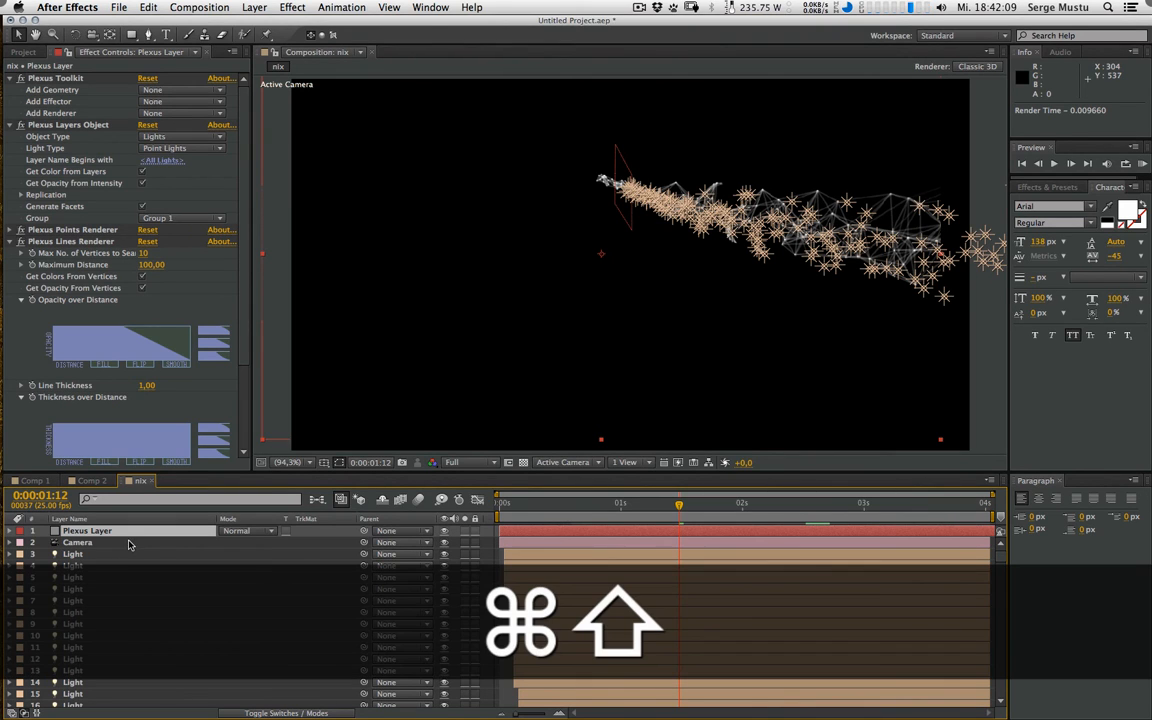
pyautogui.press('super+shift+h')
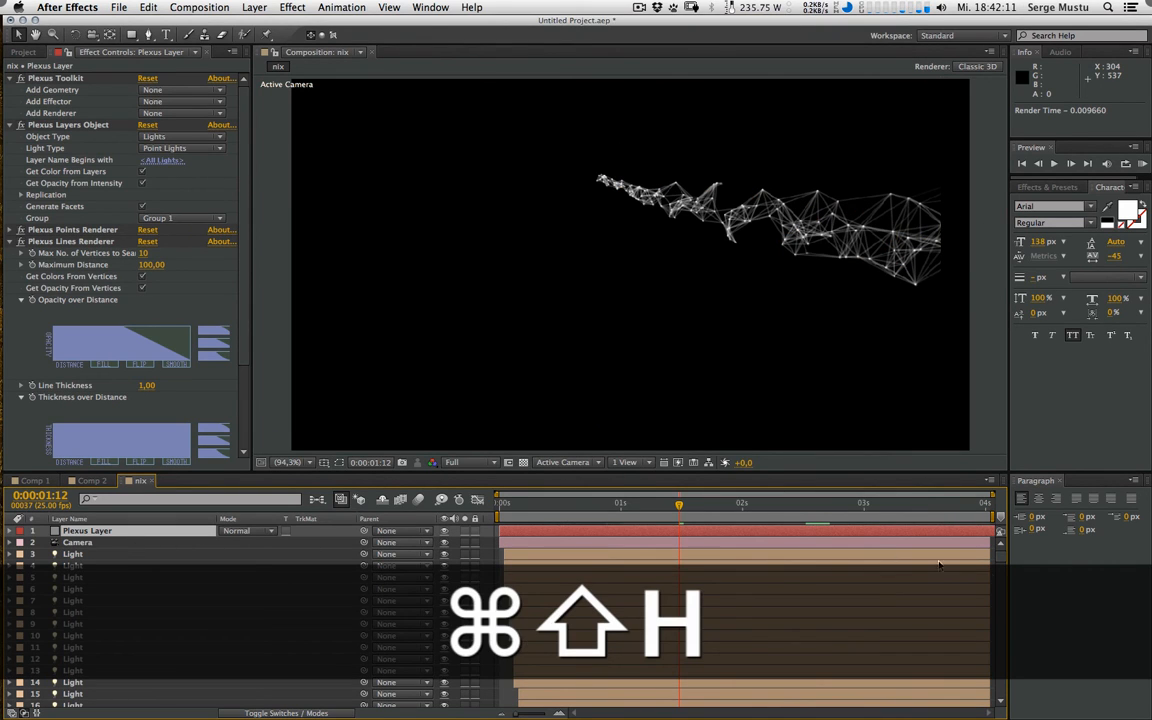
pyautogui.moveTo(618, 505); pyautogui.dragTo(693, 509)
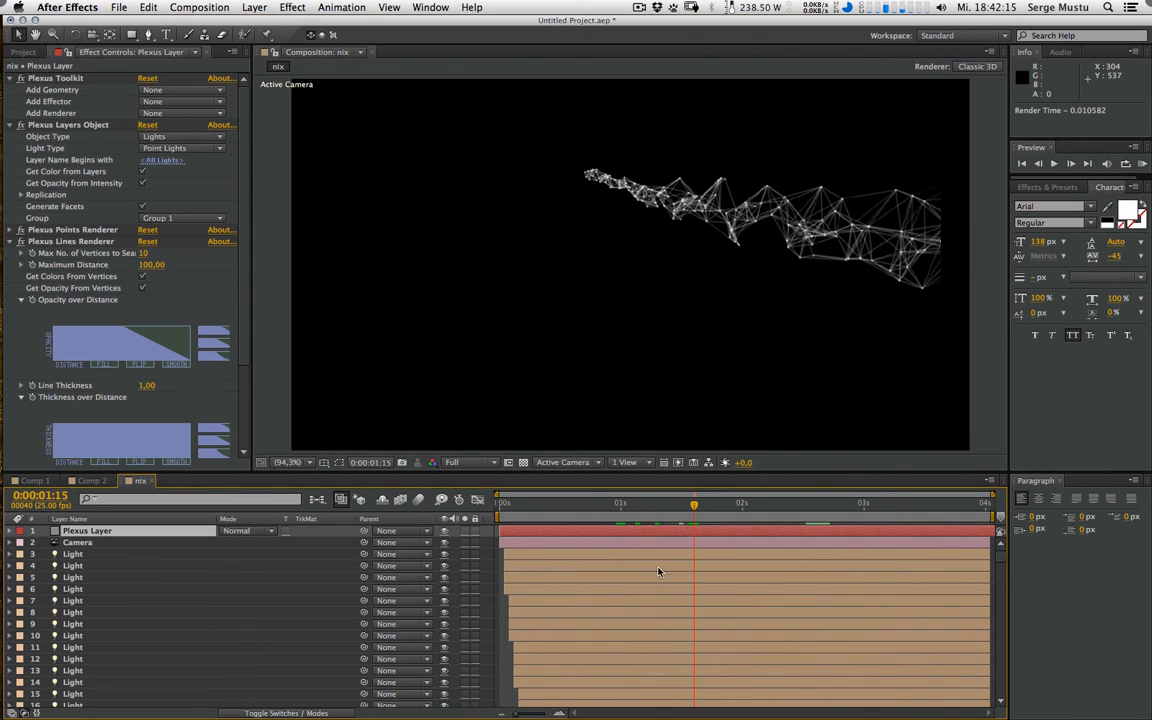
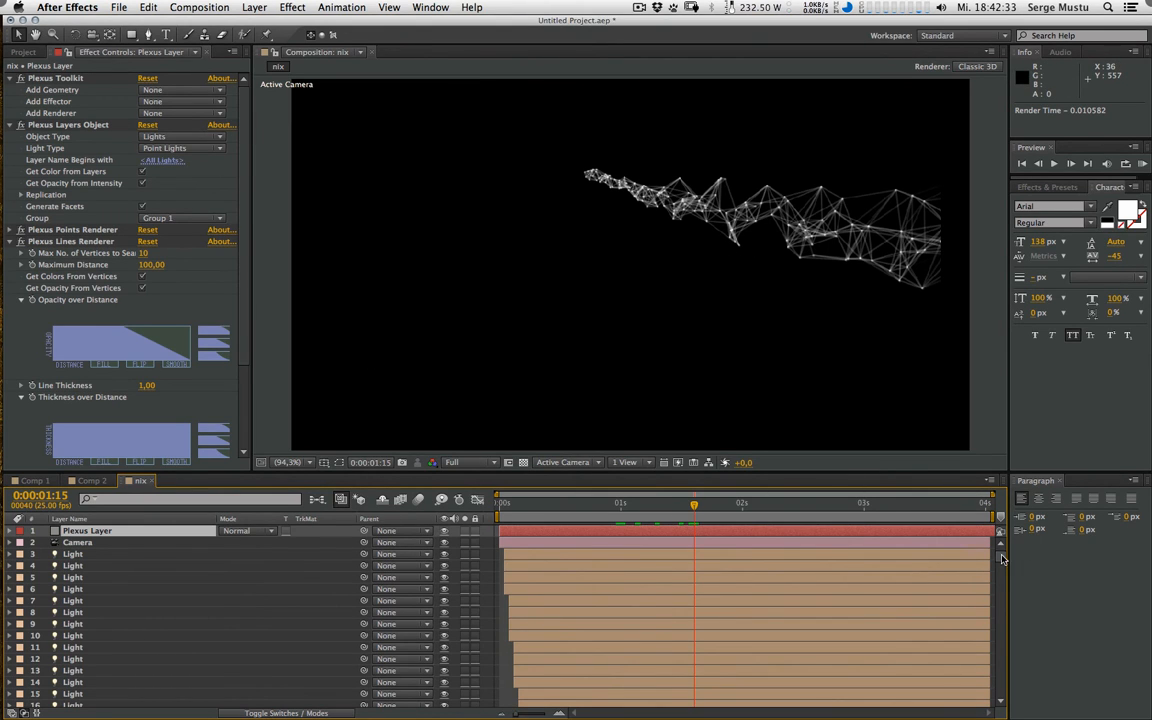
# Step: Show the layer controls, move one light in the middle of the stream well above the others, and hide the controls again
pyautogui.click(127, 650)
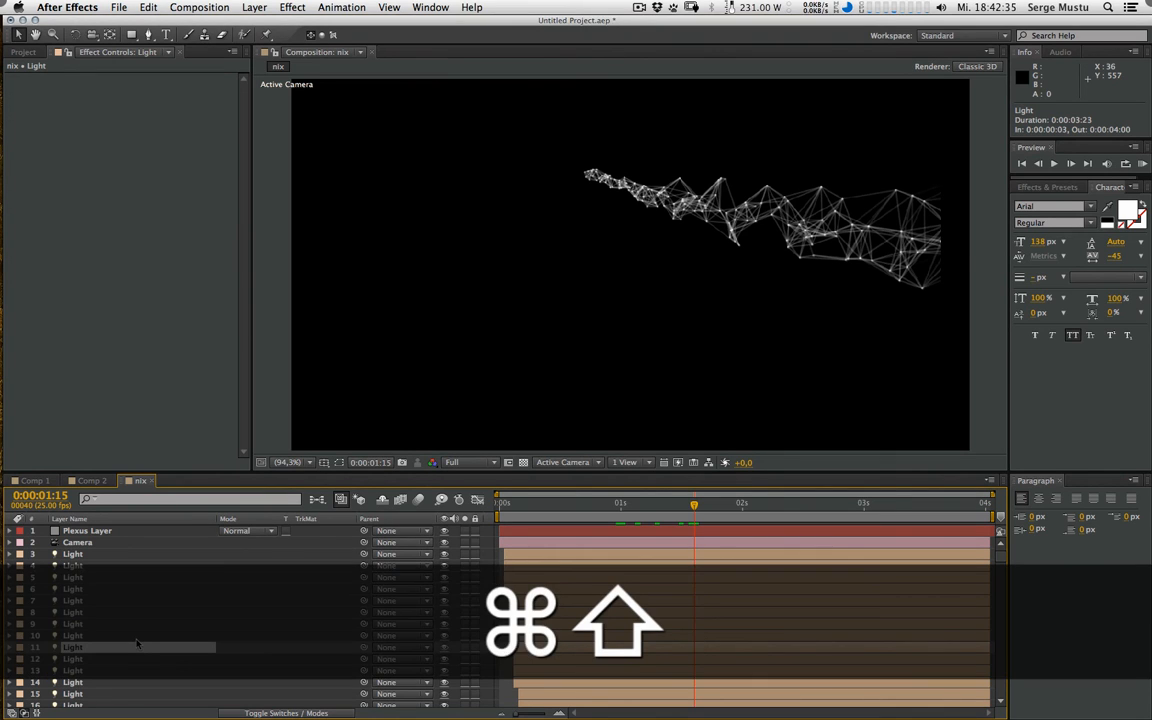
pyautogui.press('super+shift+h')
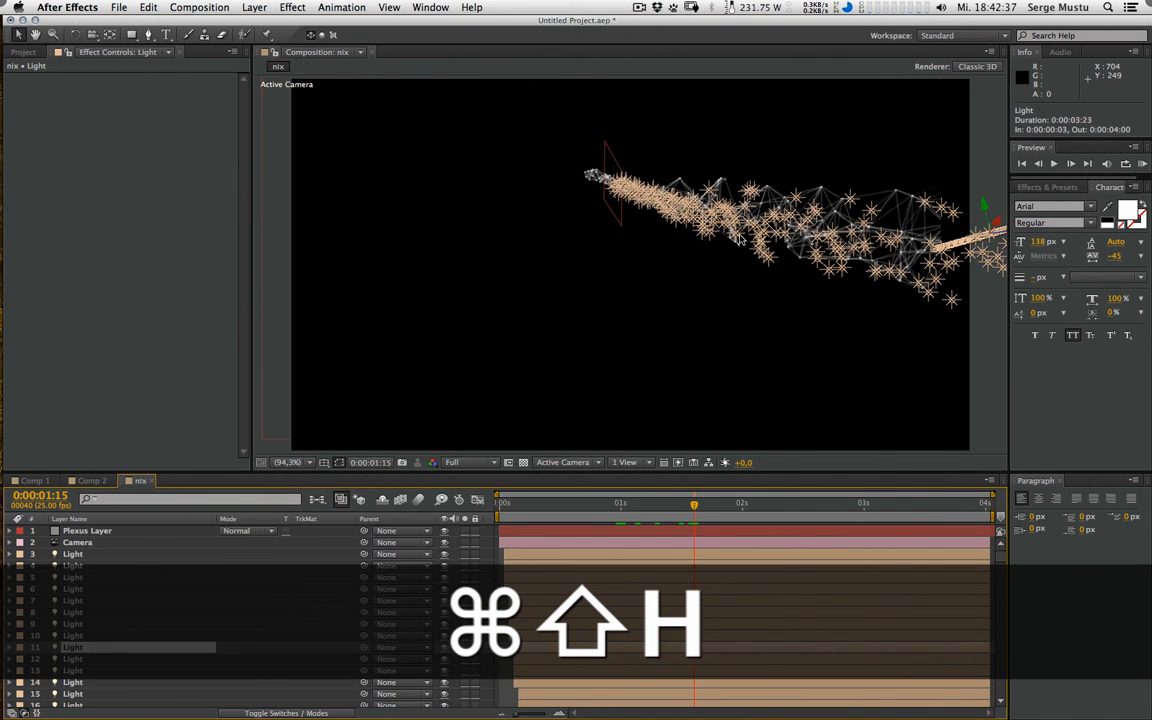
pyautogui.click(726, 229)
pyautogui.moveTo(730, 232); pyautogui.dragTo(734, 96)
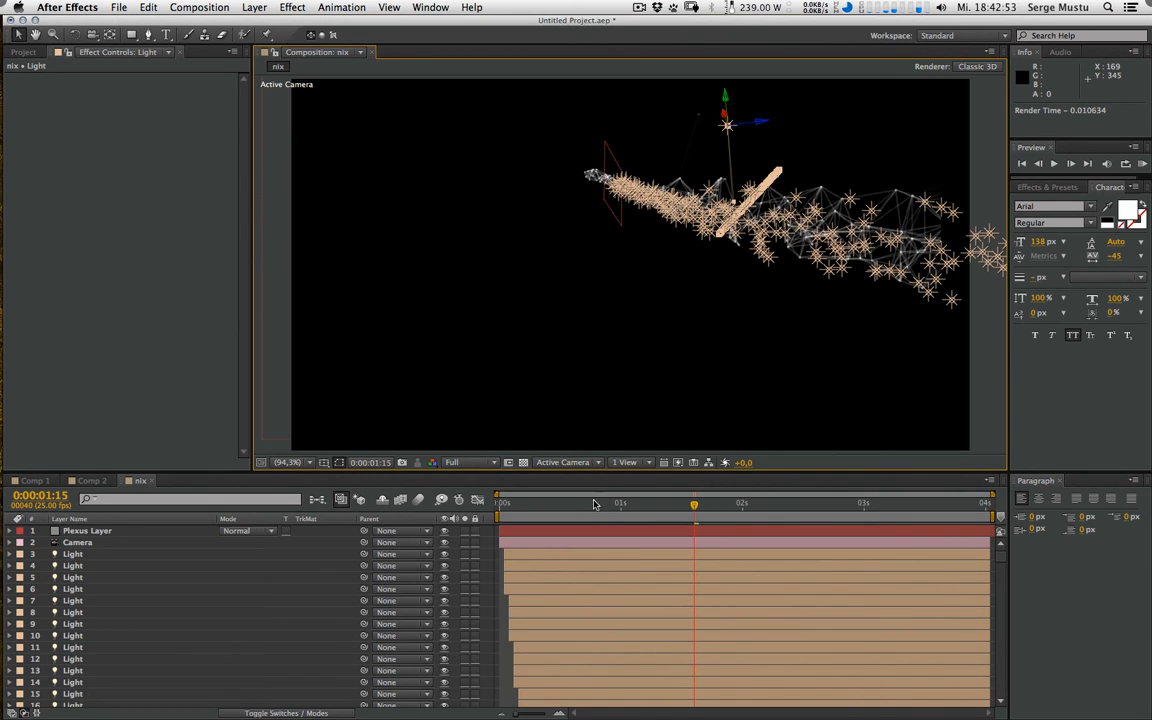
pyautogui.press('super+shift+h')
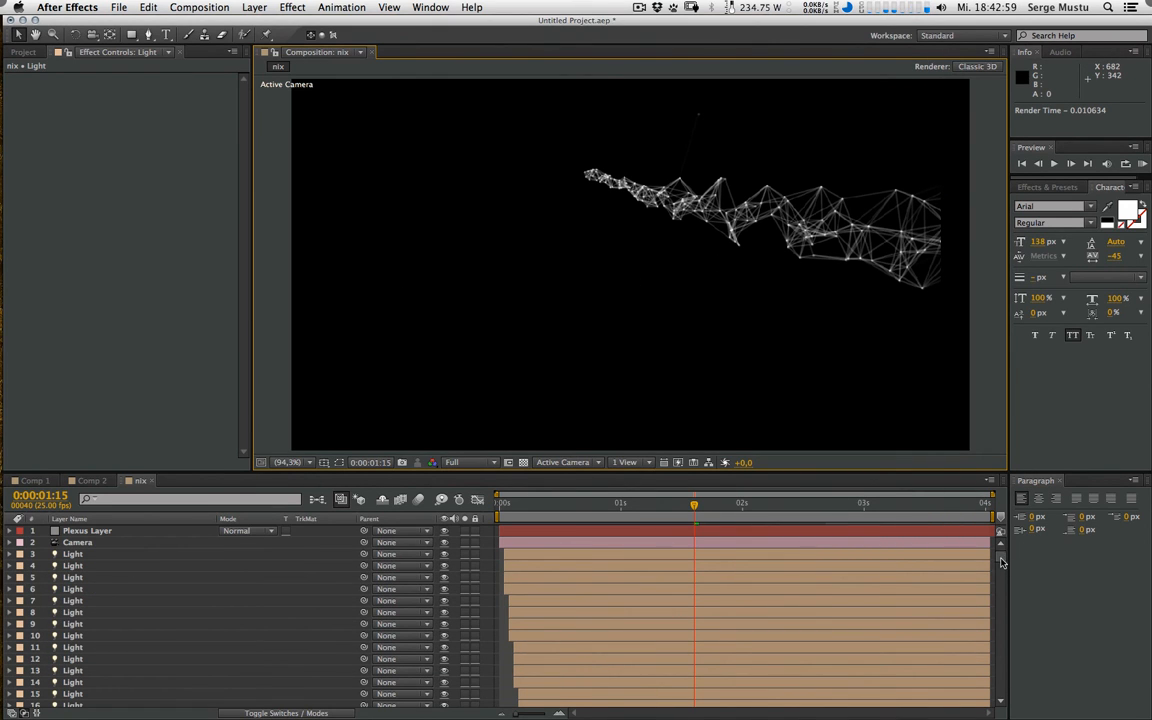
# Step: Show the layer controls and move the Plexus Layer to about 524.6, 283.8 to line its points up with the lights
pyautogui.moveTo(995, 551); pyautogui.dragTo(996, 520)
pyautogui.click(862, 225)
pyautogui.press('super+shift+h')
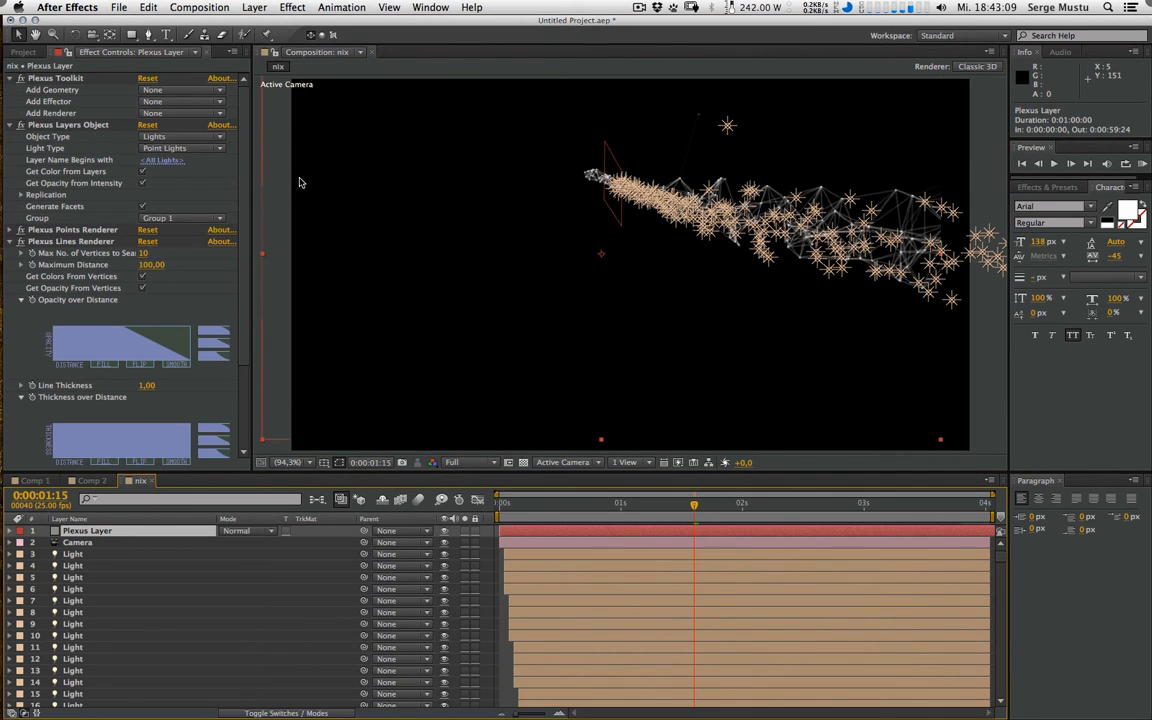
pyautogui.moveTo(287, 177); pyautogui.dragTo(315, 187)
pyautogui.click(125, 533)
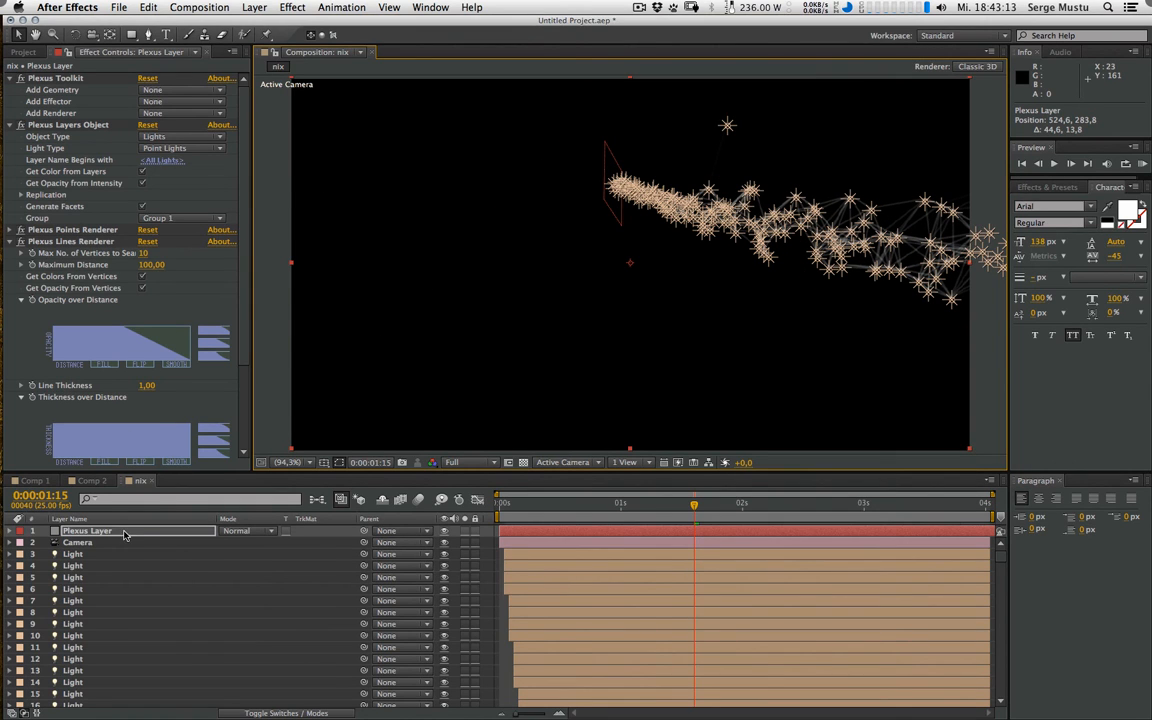
pyautogui.press('p')
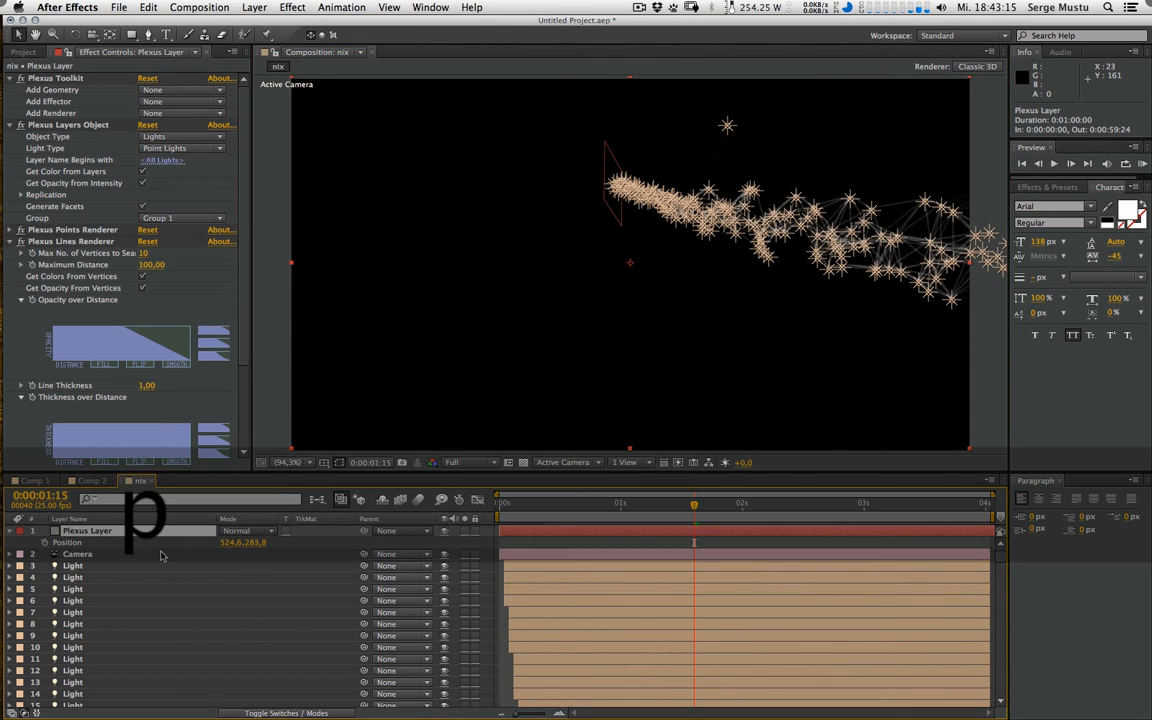
pyautogui.click(10, 531)
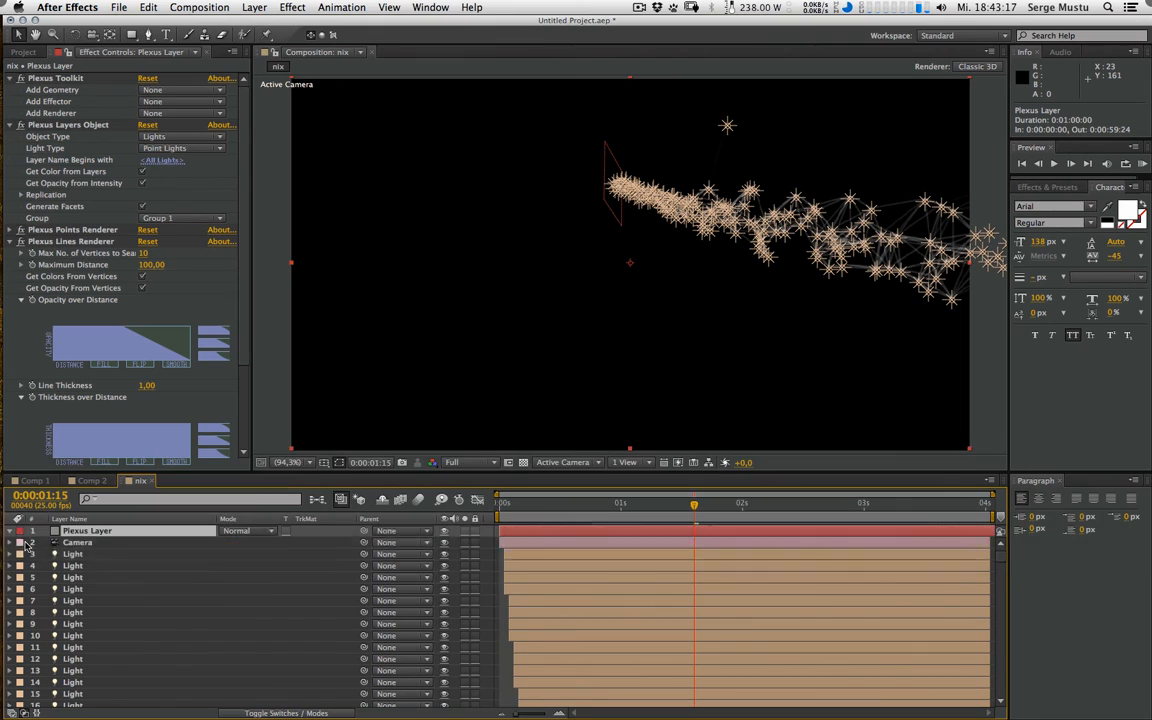
# Step: Expand the Plexus Layer's Transform properties, restore its position to 525, 288, and hide the layer controls
pyautogui.click(10, 531)
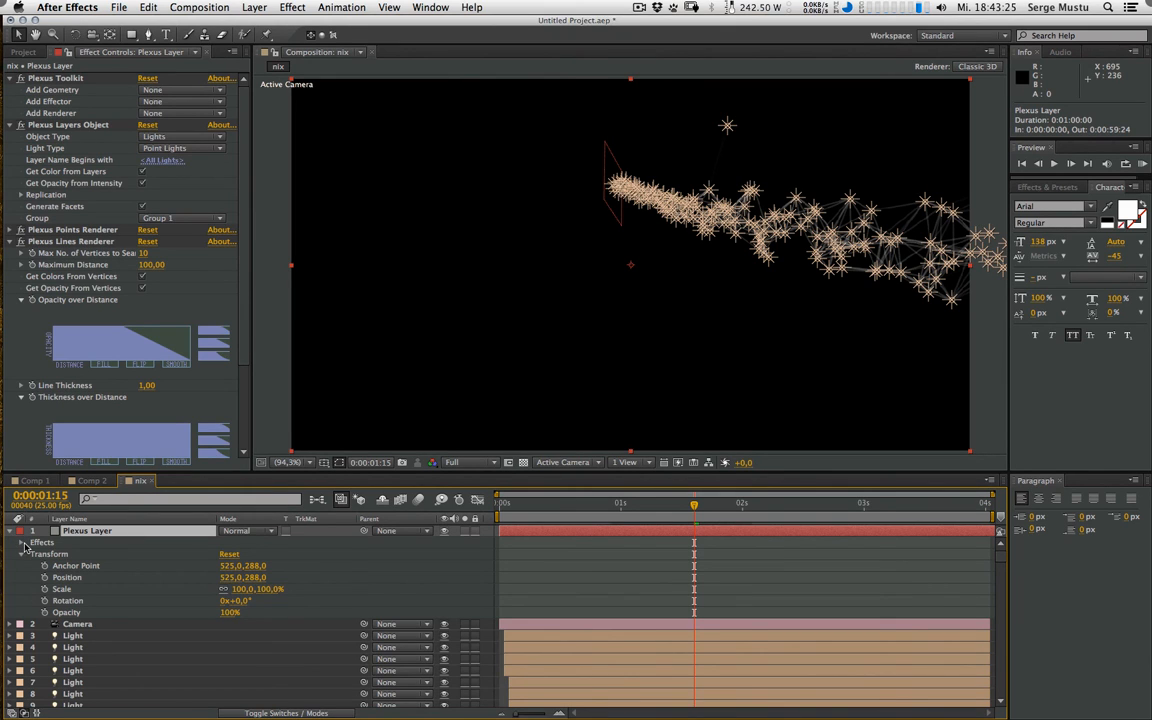
pyautogui.press('super+shift+h')
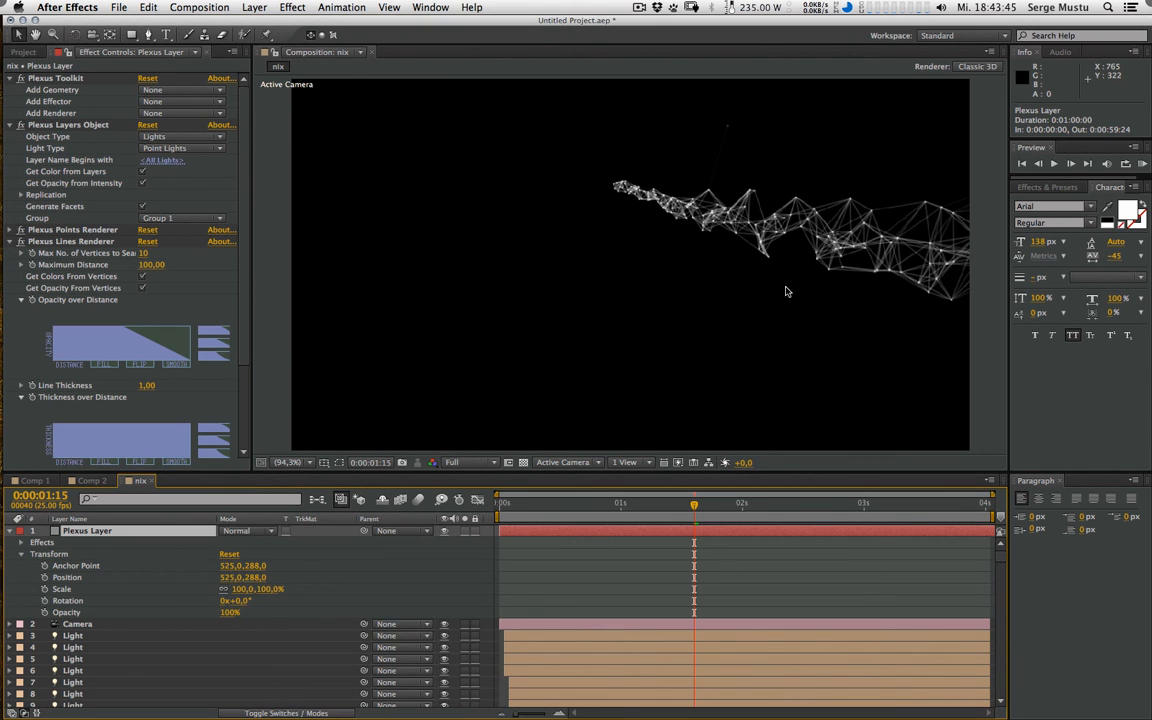
# Step: Switch to QuickTime Player and play Plexus Particles.mov from the start, pausing at about 5 seconds
pyautogui.press('super+Tab')
pyautogui.press('super+Tab')
pyautogui.press('super+Tab')
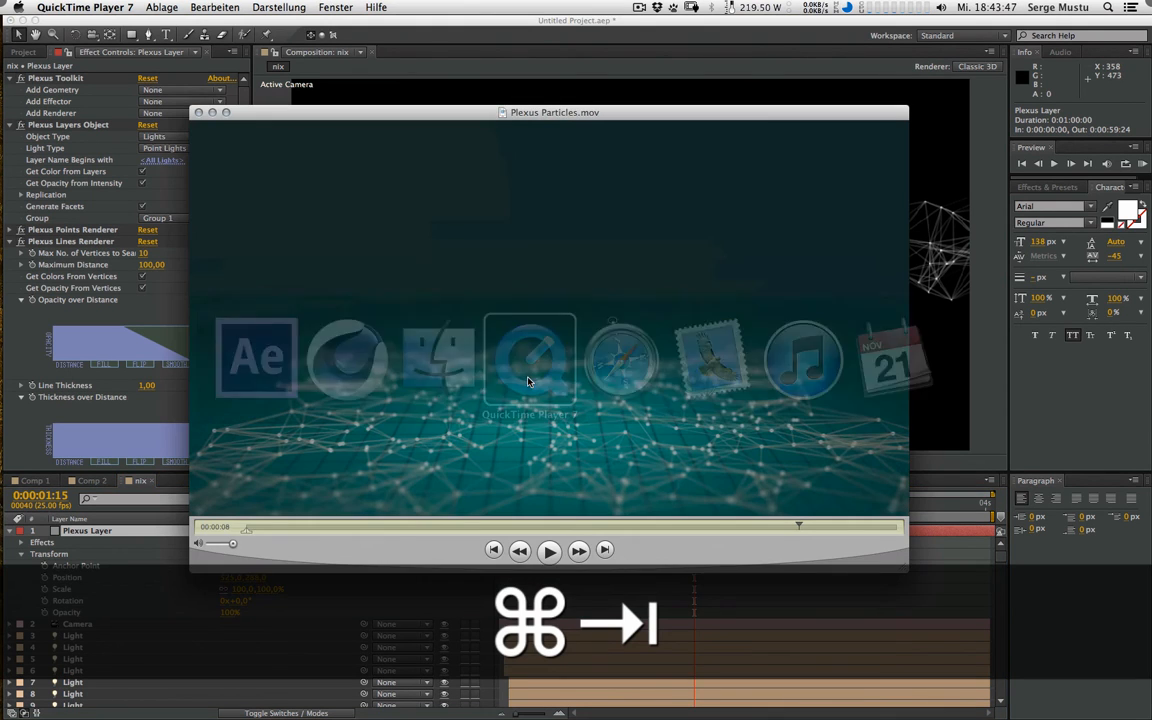
pyautogui.moveTo(547, 556); pyautogui.dragTo(583, 571)
pyautogui.click(584, 567)
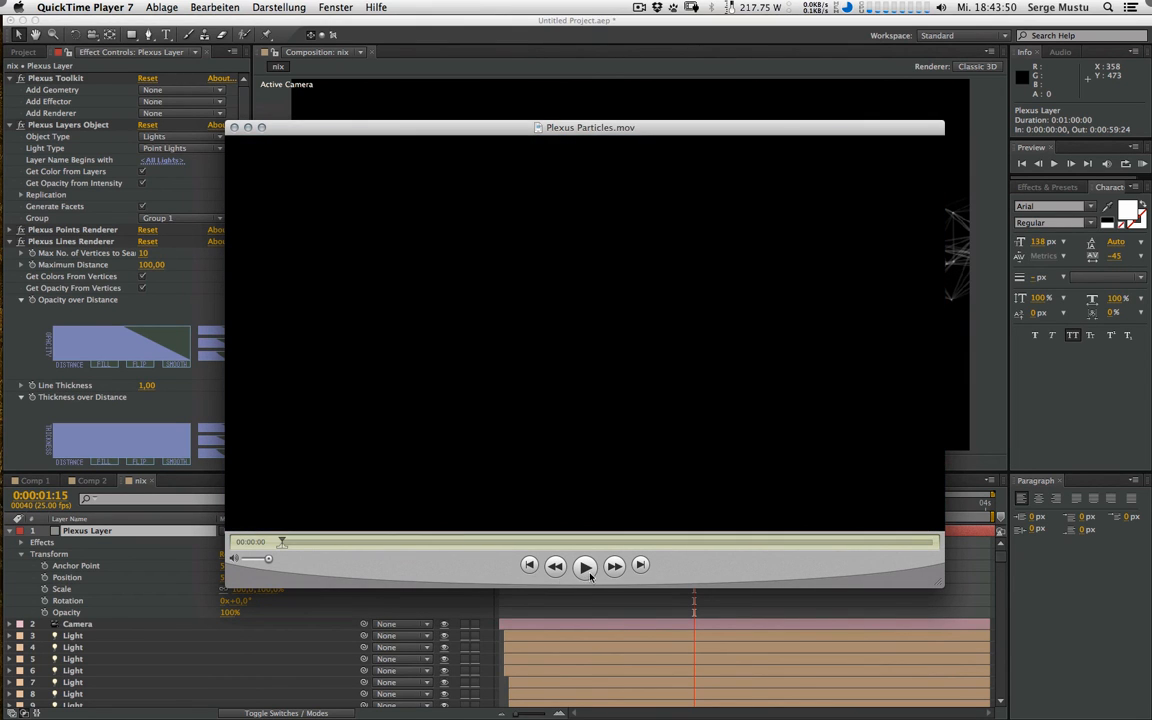
pyautogui.click(584, 567)
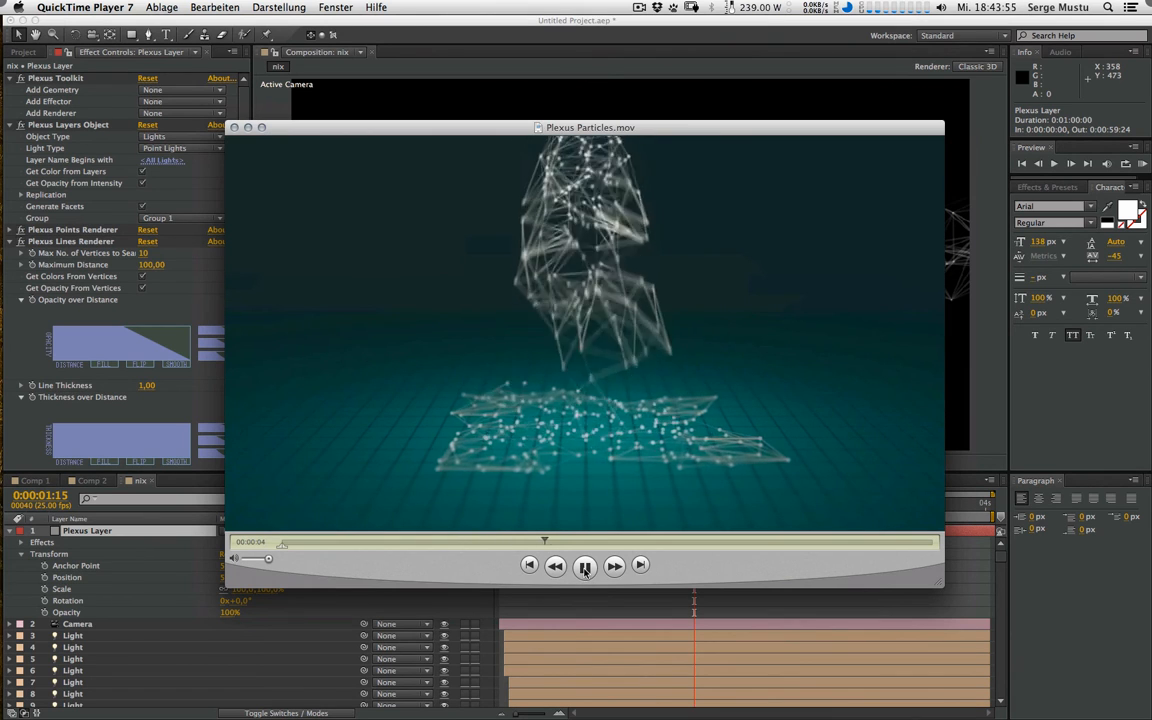
pyautogui.click(584, 567)
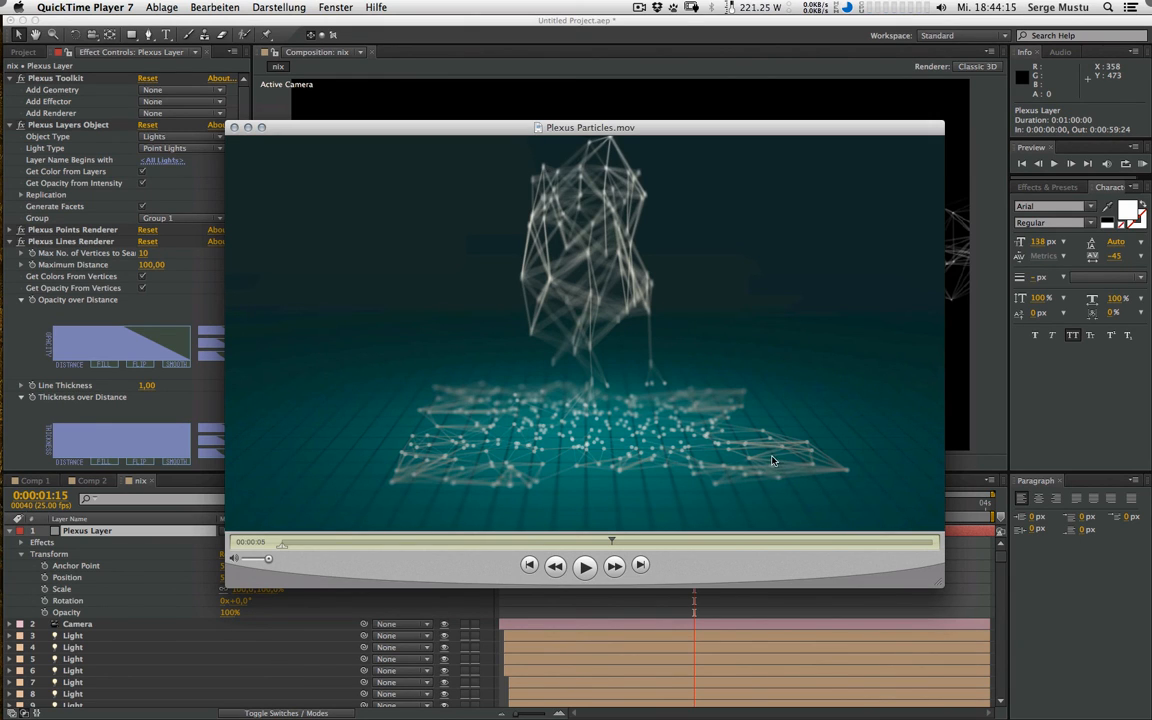
# Step: Switch to Cinema 4D, close the Render Settings and bring up the Partikeltest.c4d scene
pyautogui.press('super+Tab')
pyautogui.press('super+Tab')
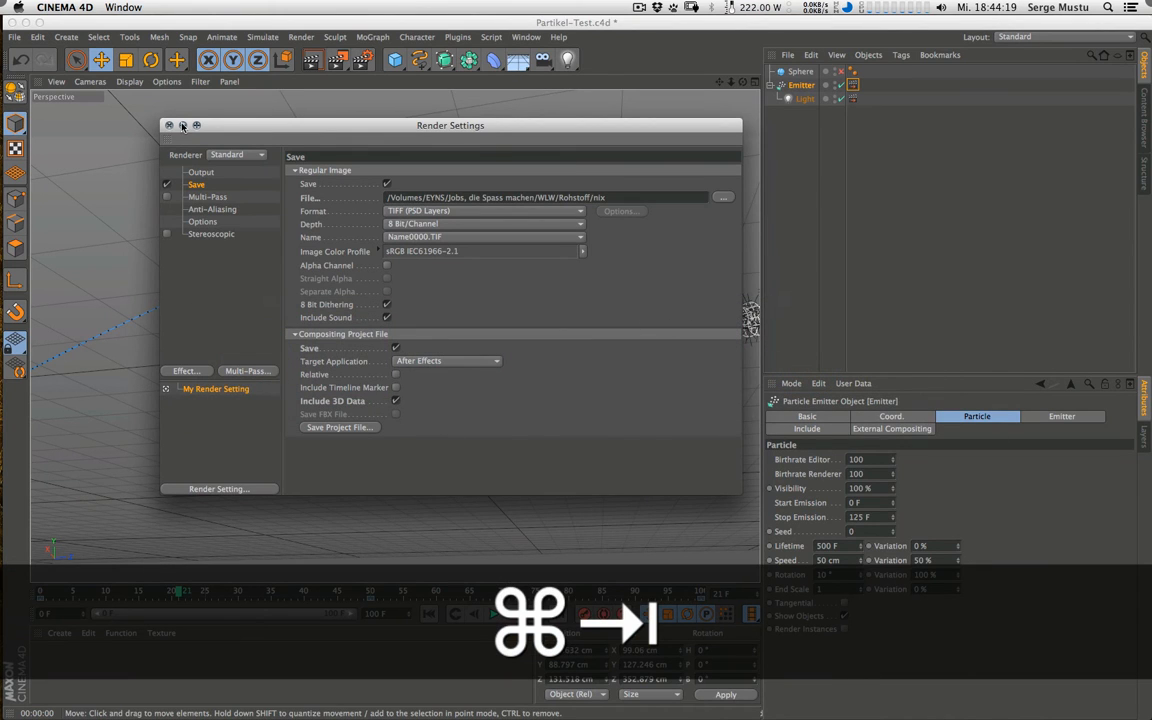
pyautogui.click(169, 125)
pyautogui.hotkey('ctrl', 'Tab')
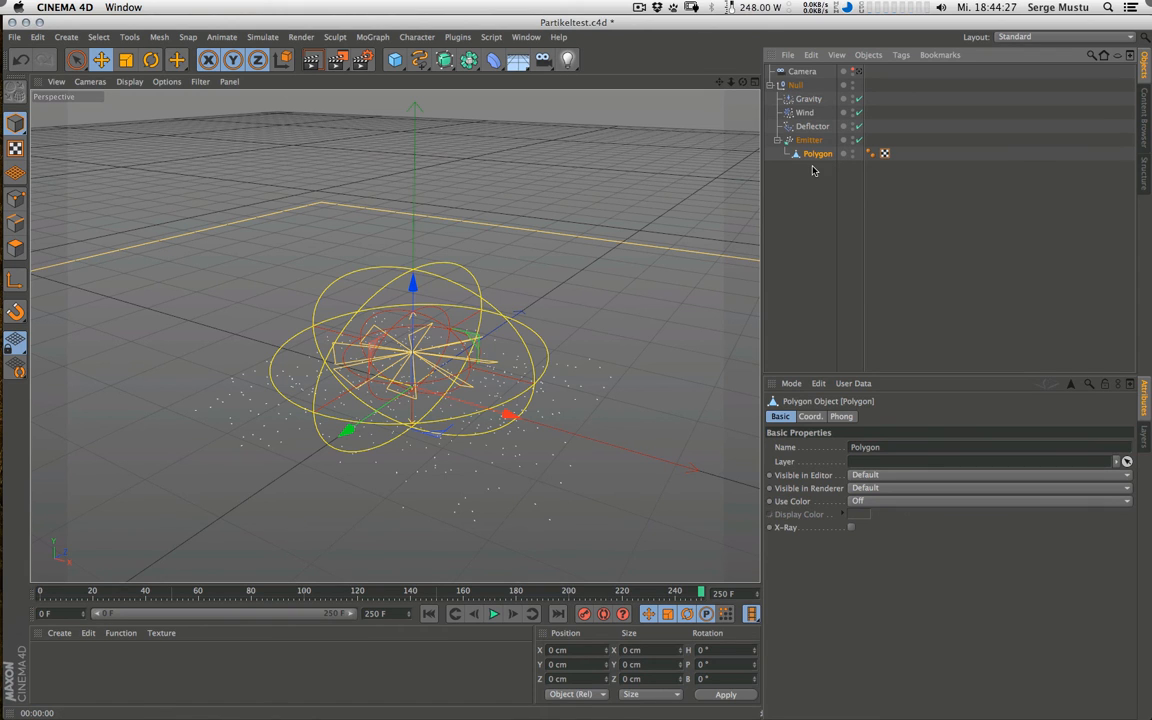
# Step: Copy the Emitter inside the Null and paste the duplicate at the top level of the object hierarchy
pyautogui.click(809, 140)
pyautogui.press('super+d')
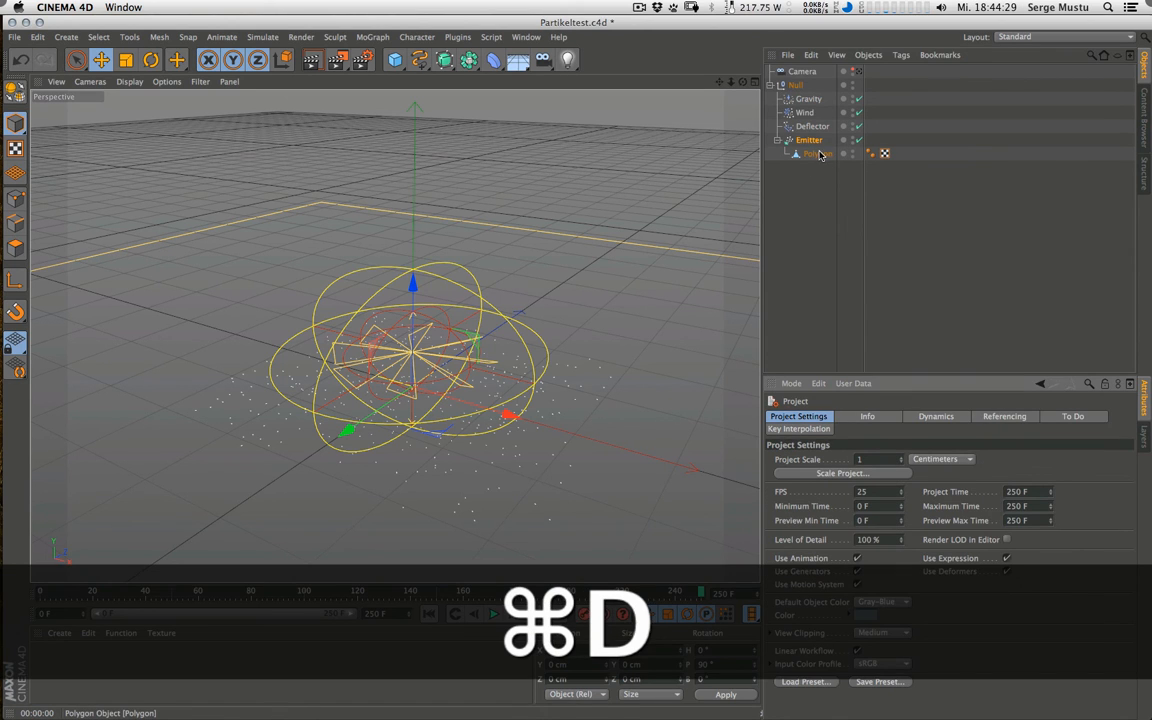
pyautogui.click(810, 145)
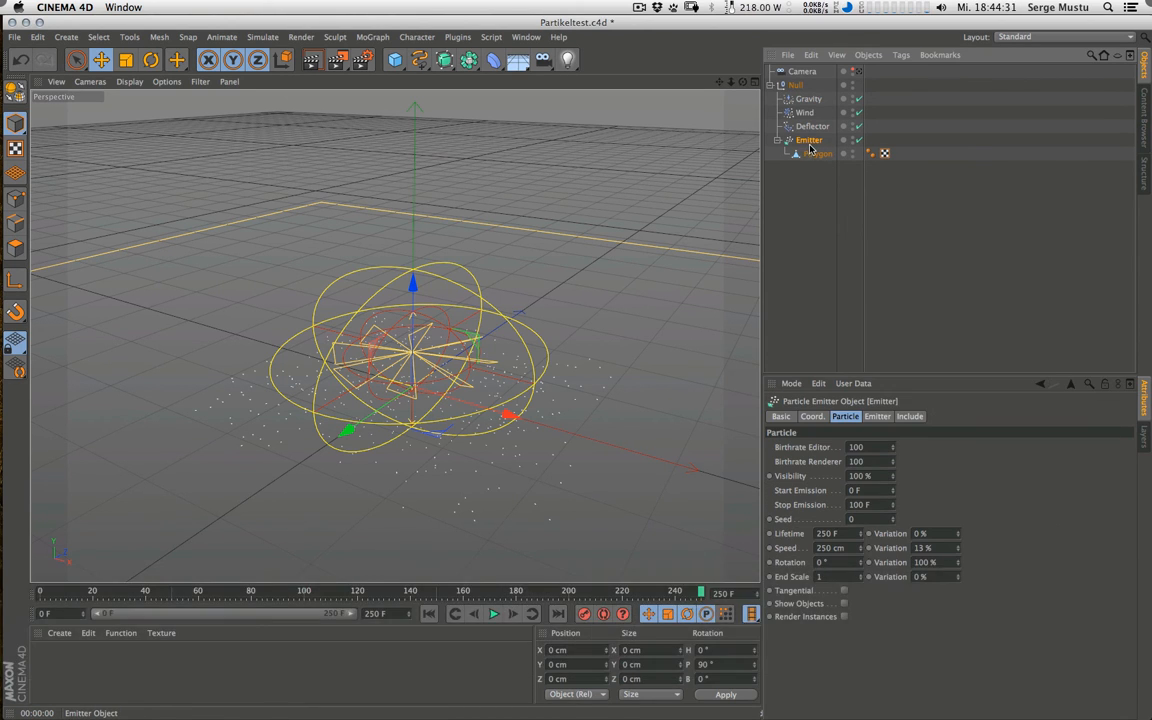
pyautogui.press('super+v')
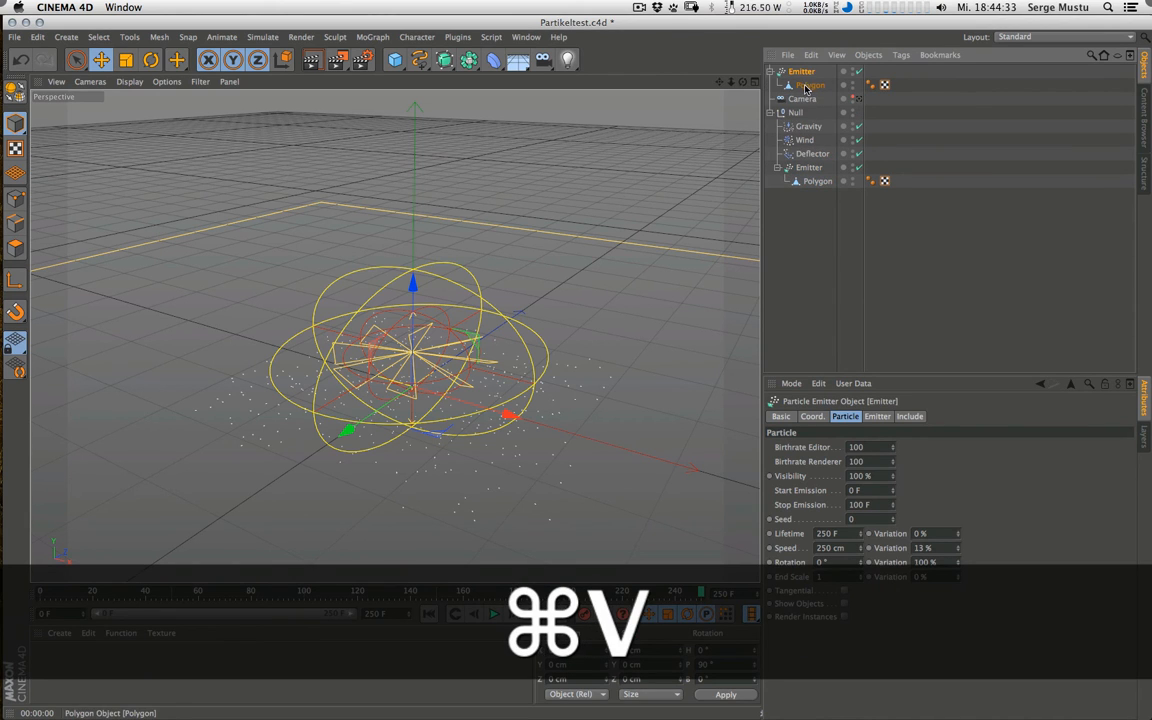
# Step: Add a Light as a child of the duplicated Emitter and delete its Polygon child
pyautogui.moveTo(568, 62); pyautogui.dragTo(615, 84)
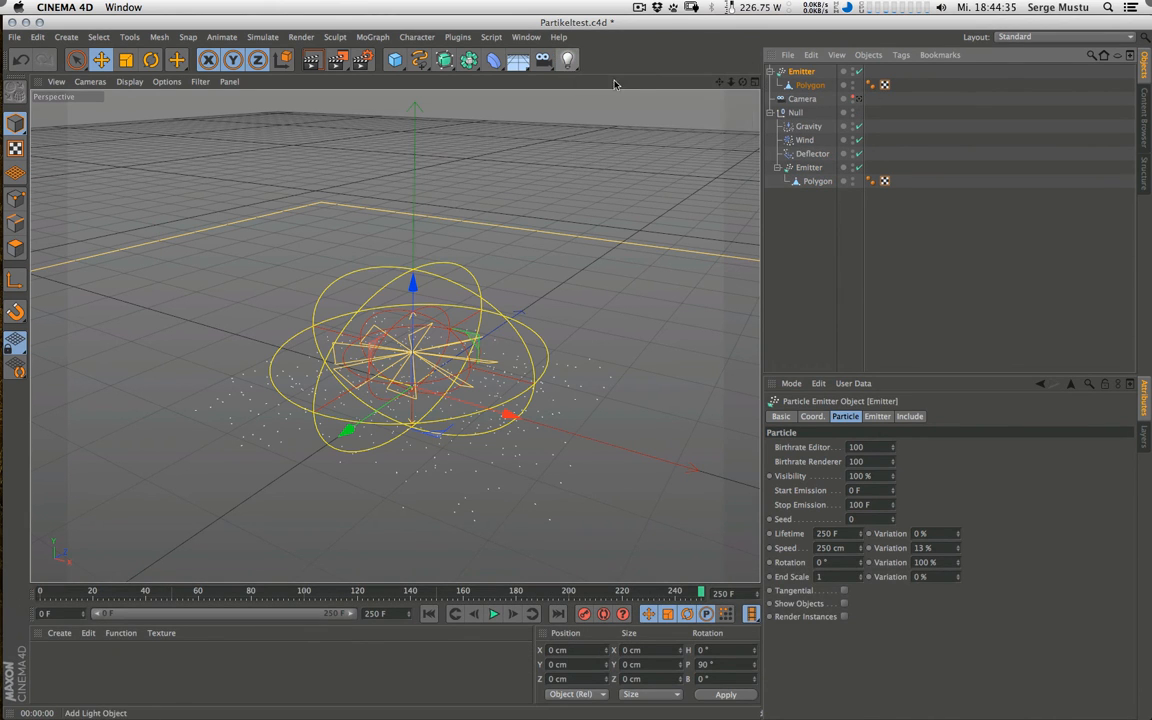
pyautogui.click(810, 99)
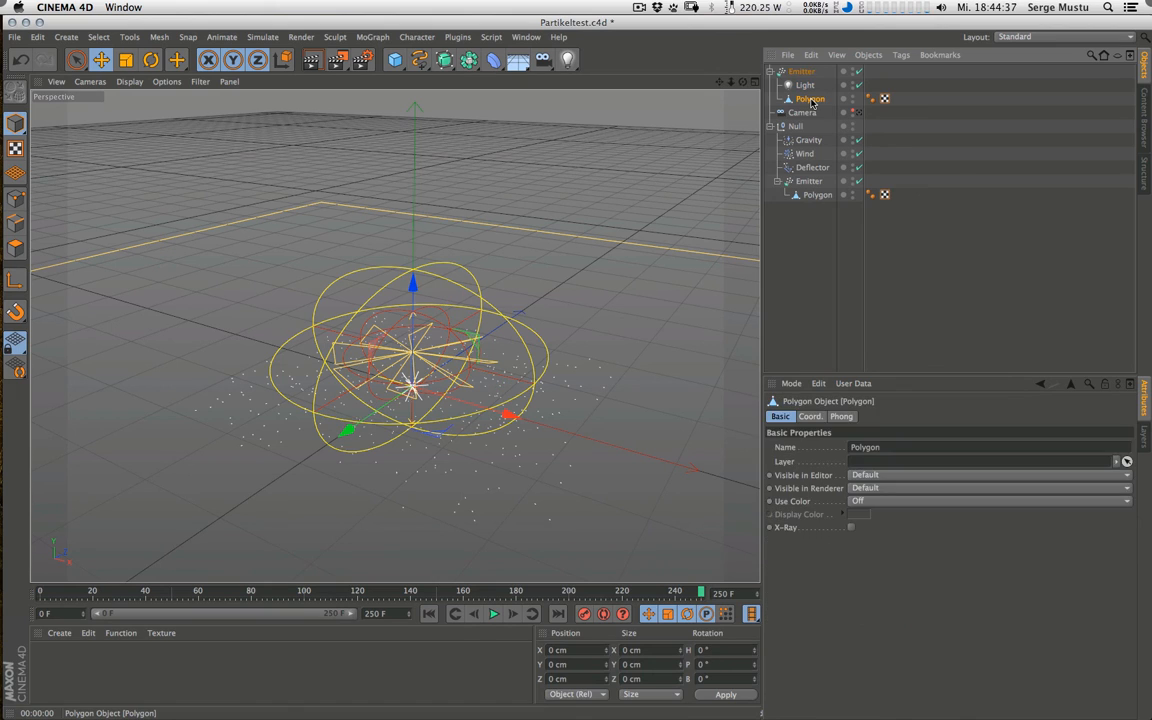
pyautogui.press('Delete')
# Step: Add an External Compositing tag to the Light under the duplicated Emitter
pyautogui.click(805, 85)
pyautogui.click(901, 55)
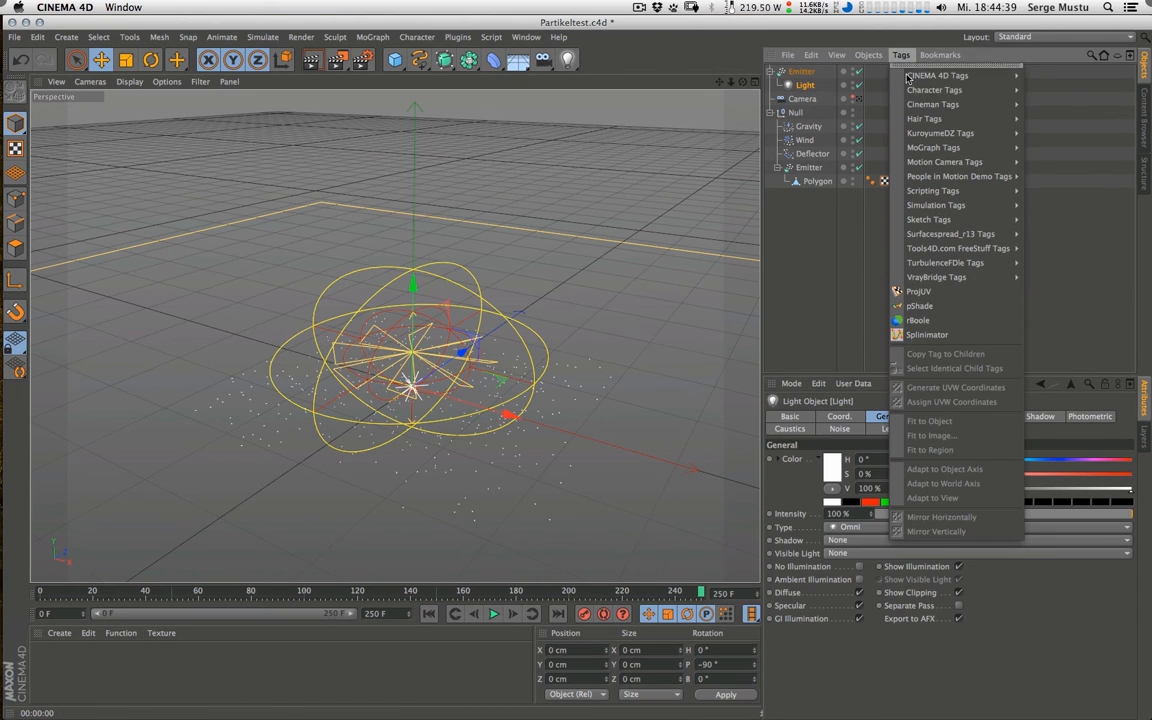
pyautogui.moveTo(908, 77)
pyautogui.click(1060, 147)
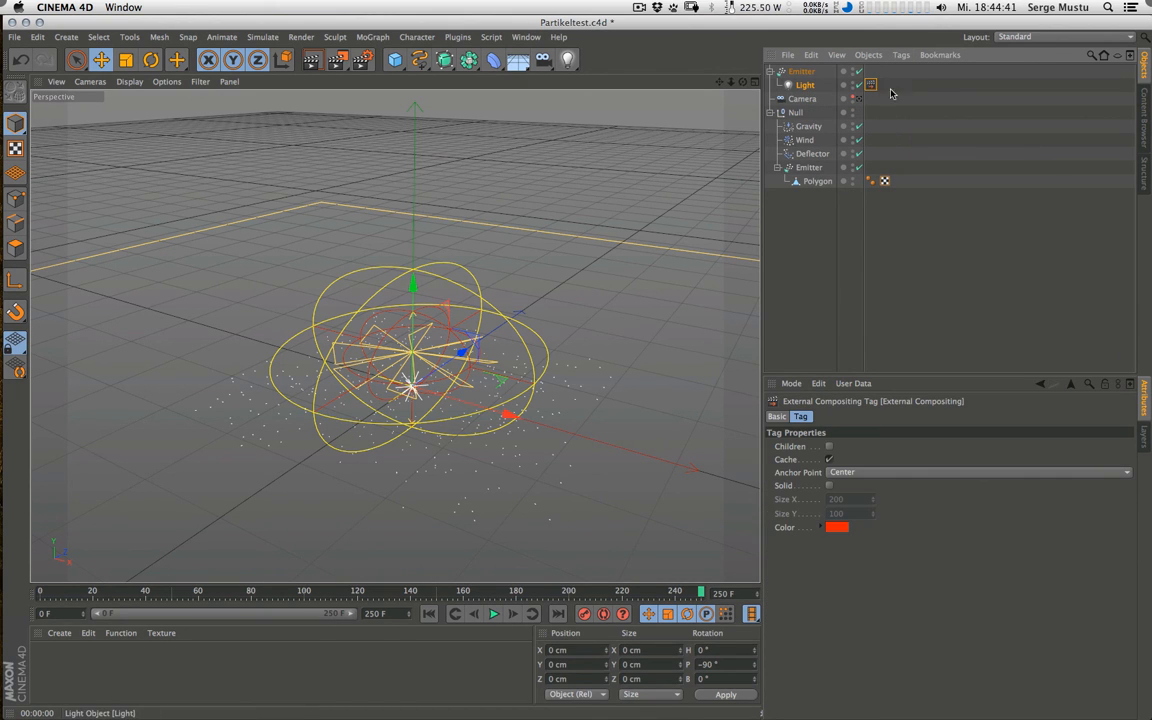
# Step: Play the particle simulation, enable Show Objects on the duplicated Emitter, and play on to frame 118
pyautogui.press('super+0')
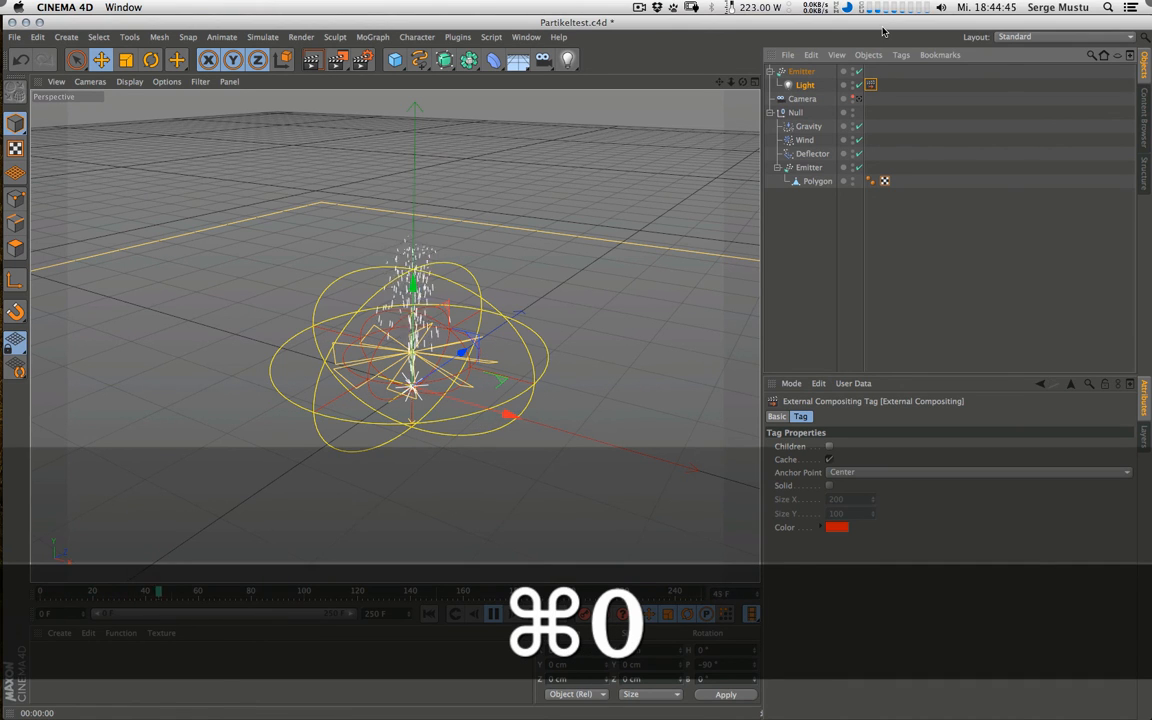
pyautogui.press('super+0')
pyautogui.click(801, 71)
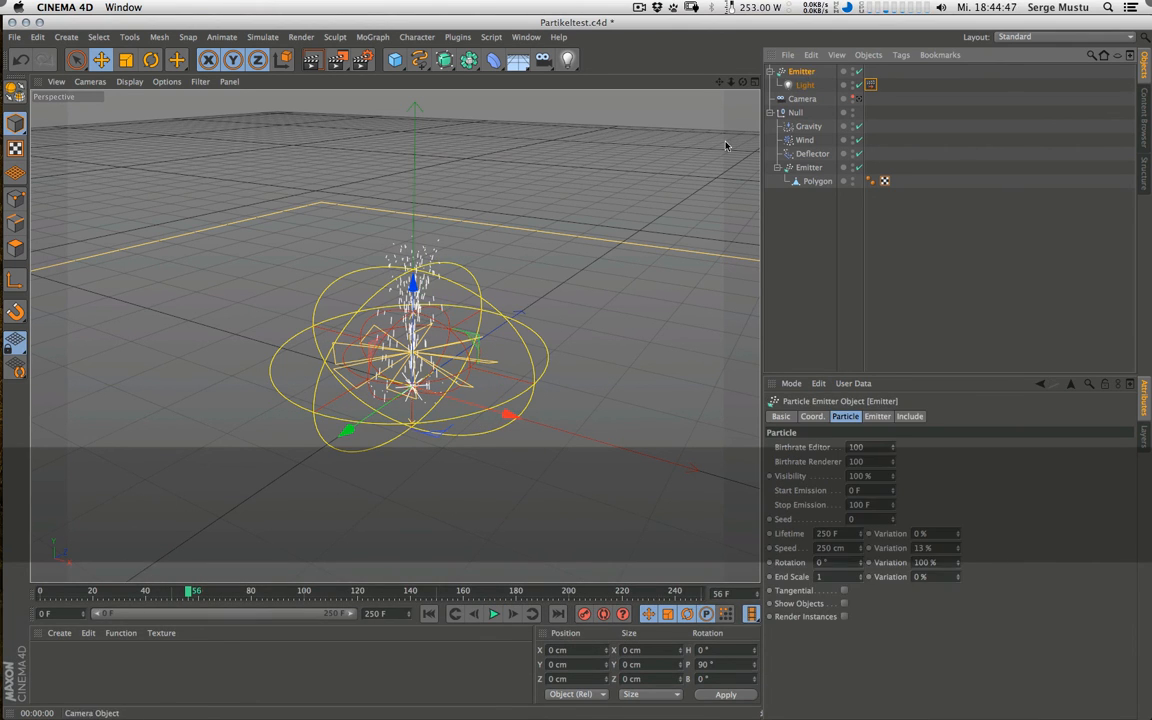
pyautogui.click(844, 604)
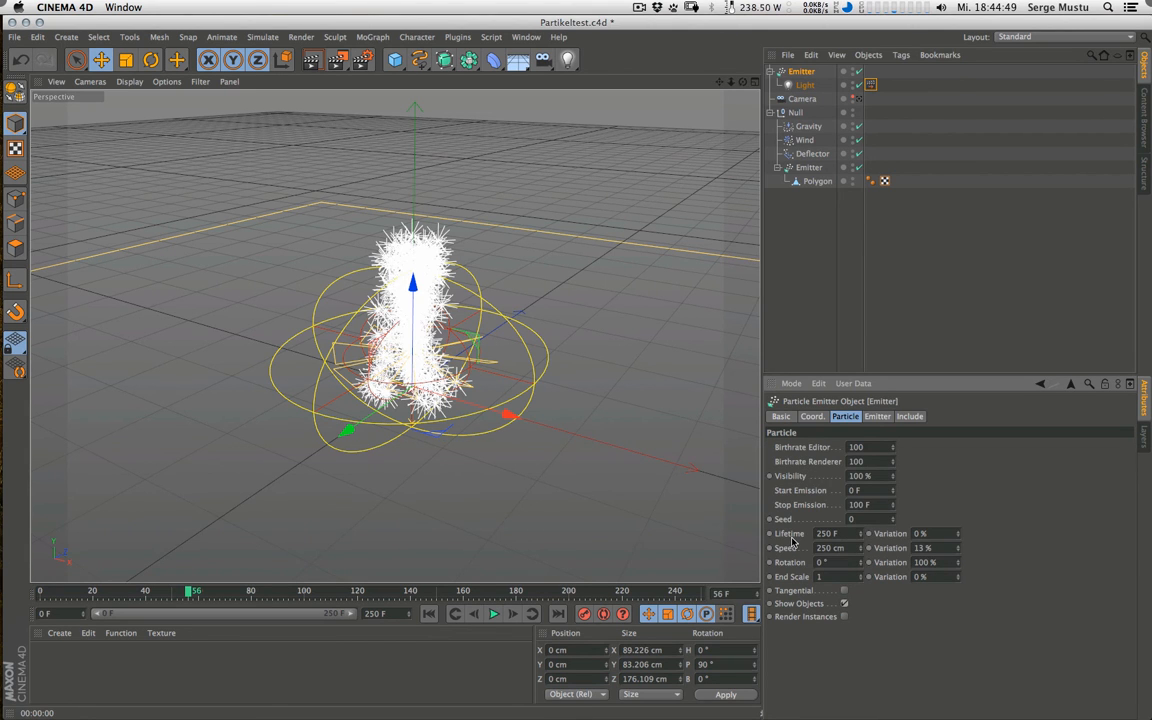
pyautogui.press('0')
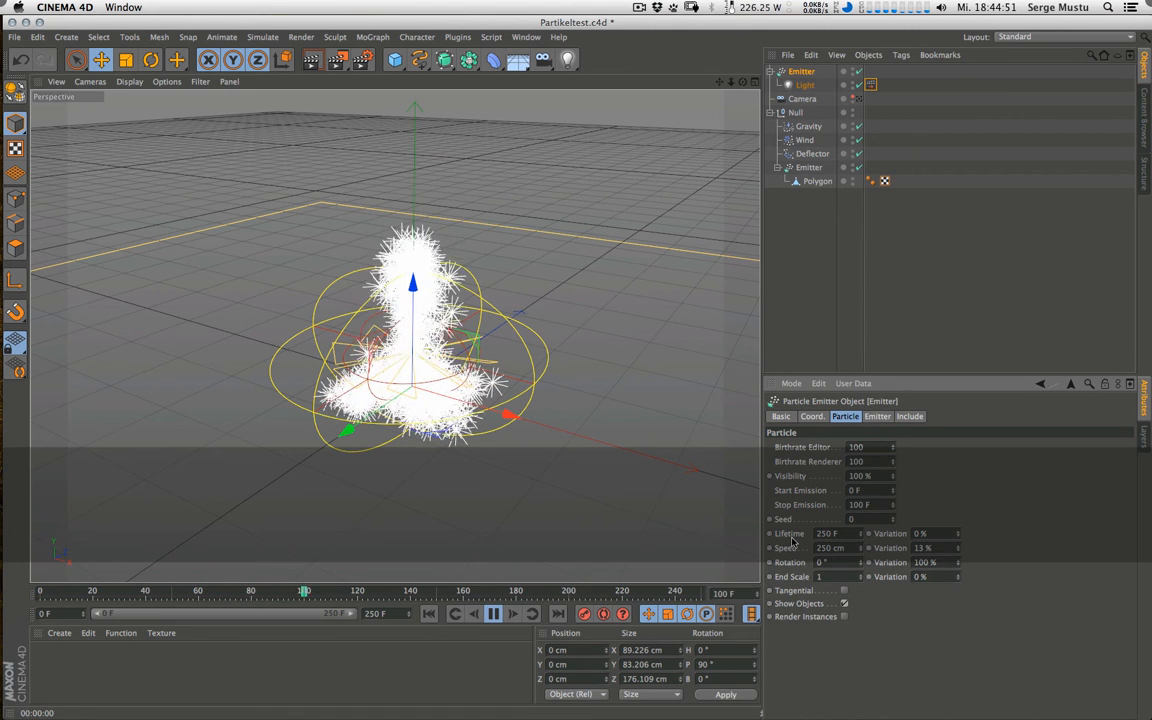
pyautogui.press('0')
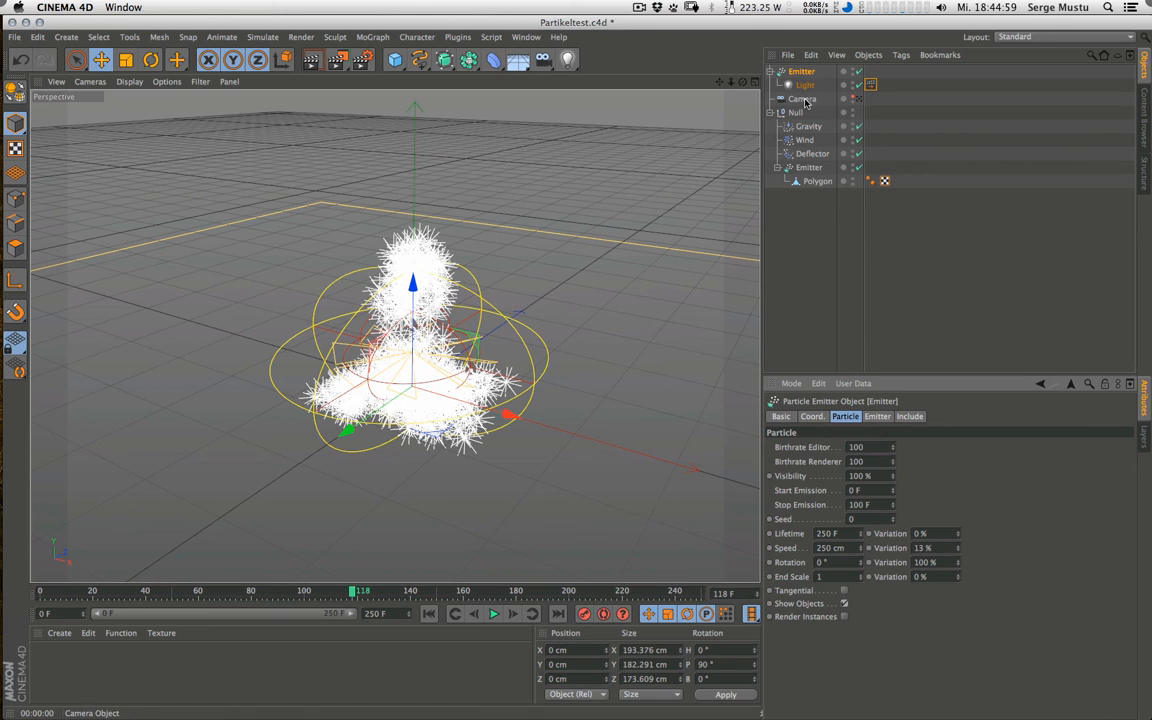
# Step: Select the original Emitter's Polygon and look up the Plexus OBJ Sequence export format without exporting
pyautogui.click(836, 182)
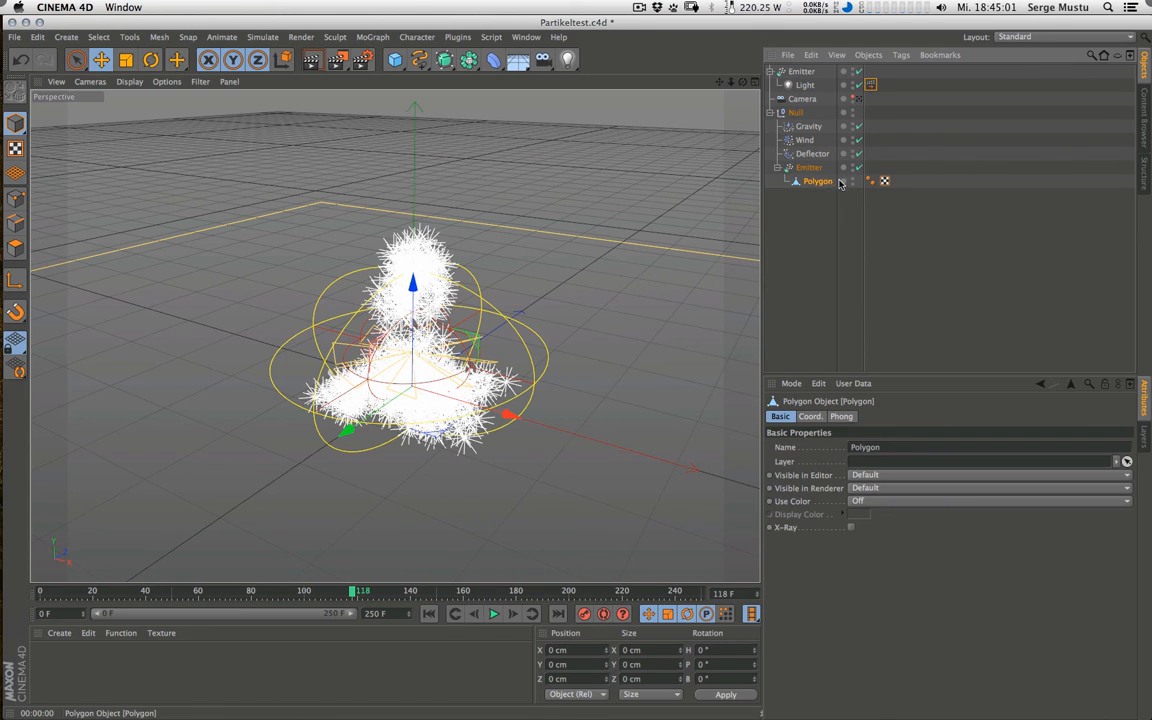
pyautogui.click(14, 37)
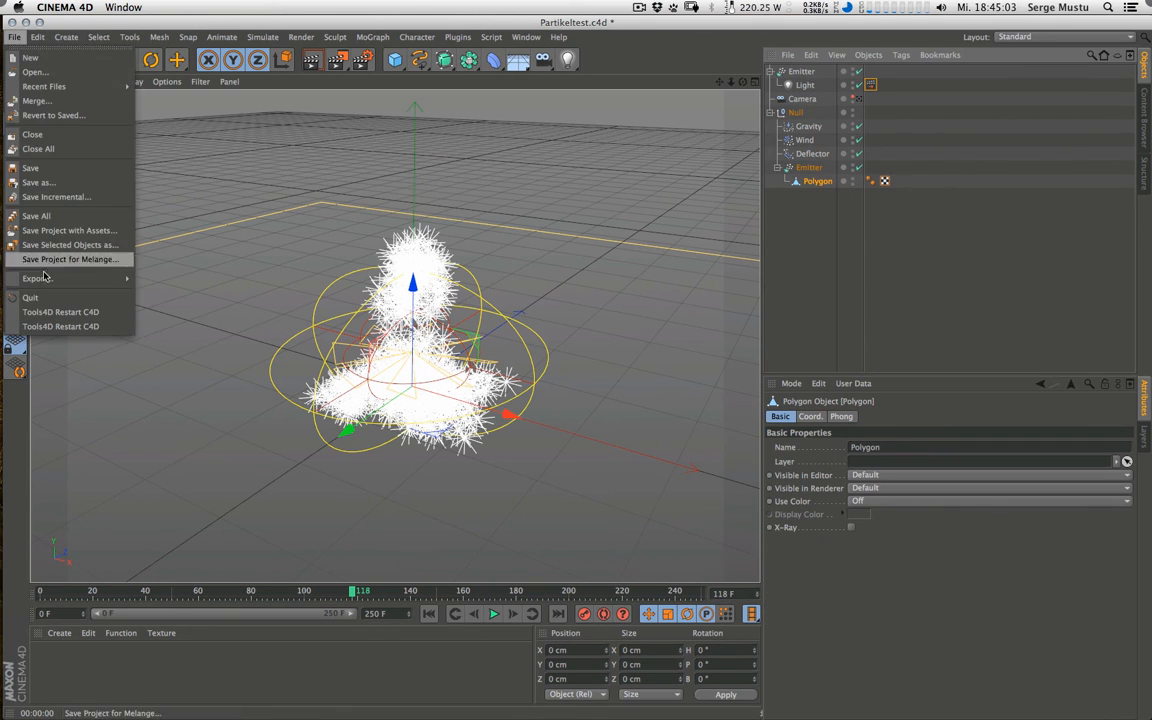
pyautogui.moveTo(60, 278)
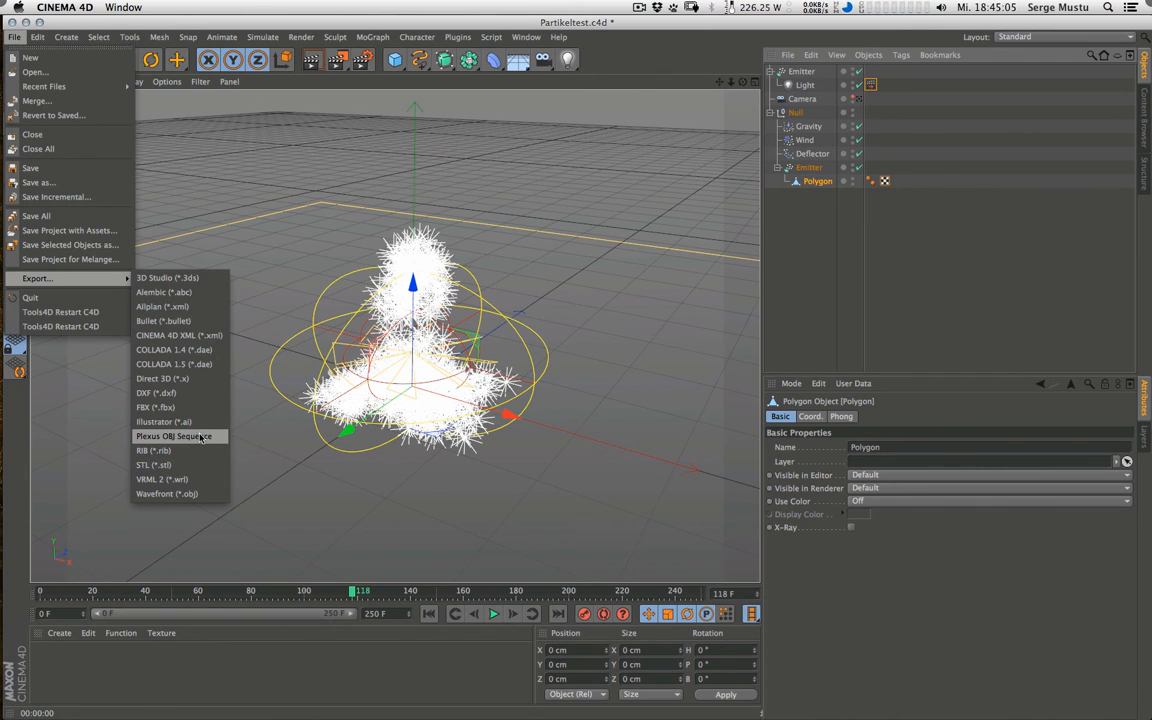
pyautogui.click(897, 245)
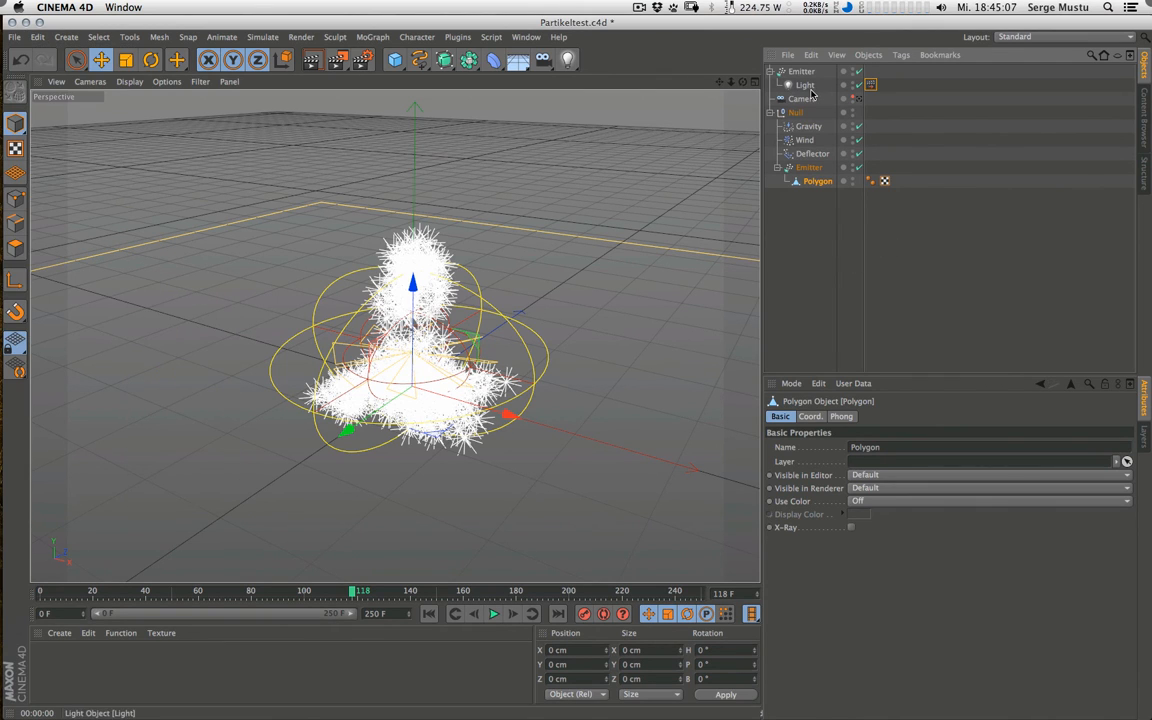
# Step: Review the Light's External Compositing tag and the Compositing Project File options in the Render Settings
pyautogui.click(871, 86)
pyautogui.press('super+b')
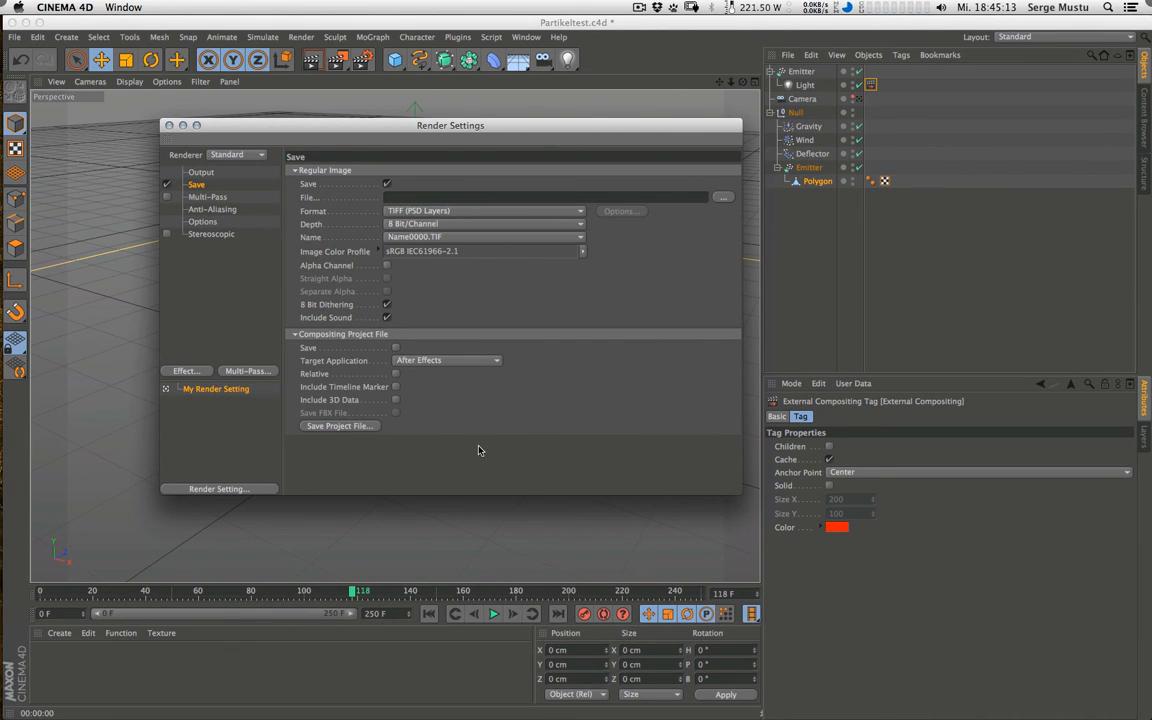
pyautogui.click(170, 126)
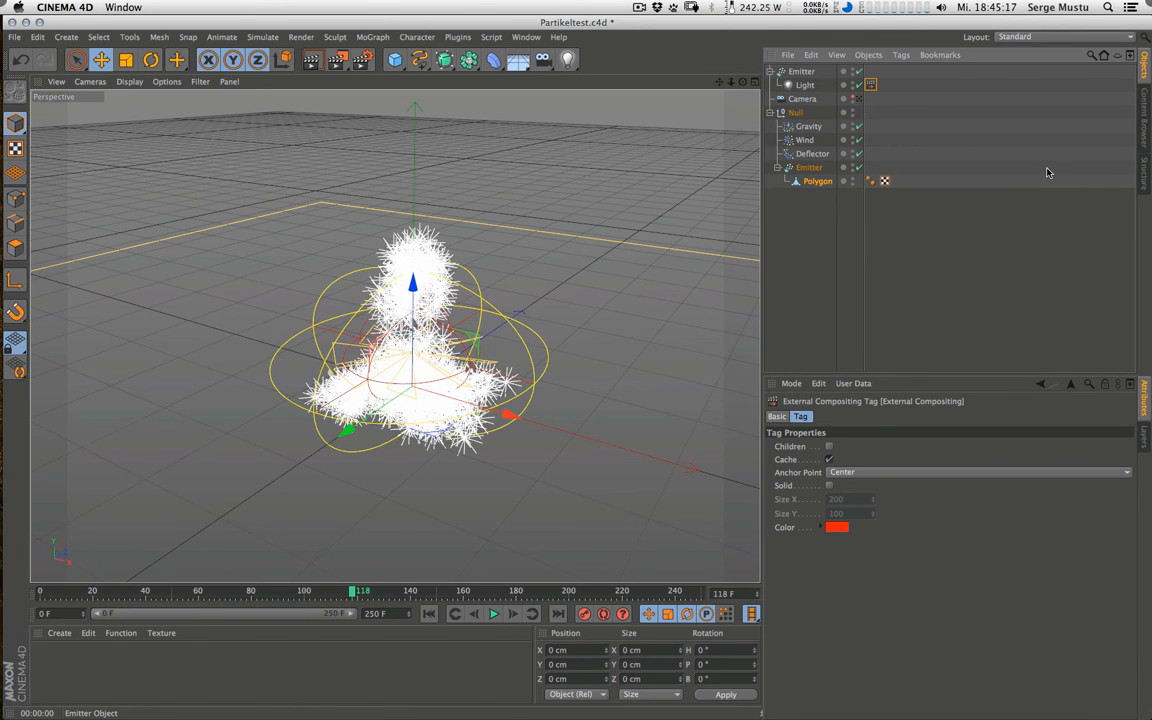
# Step: Switch to After Effects, show the layer controls and select the single light above the particle stream
pyautogui.press('super+Tab')
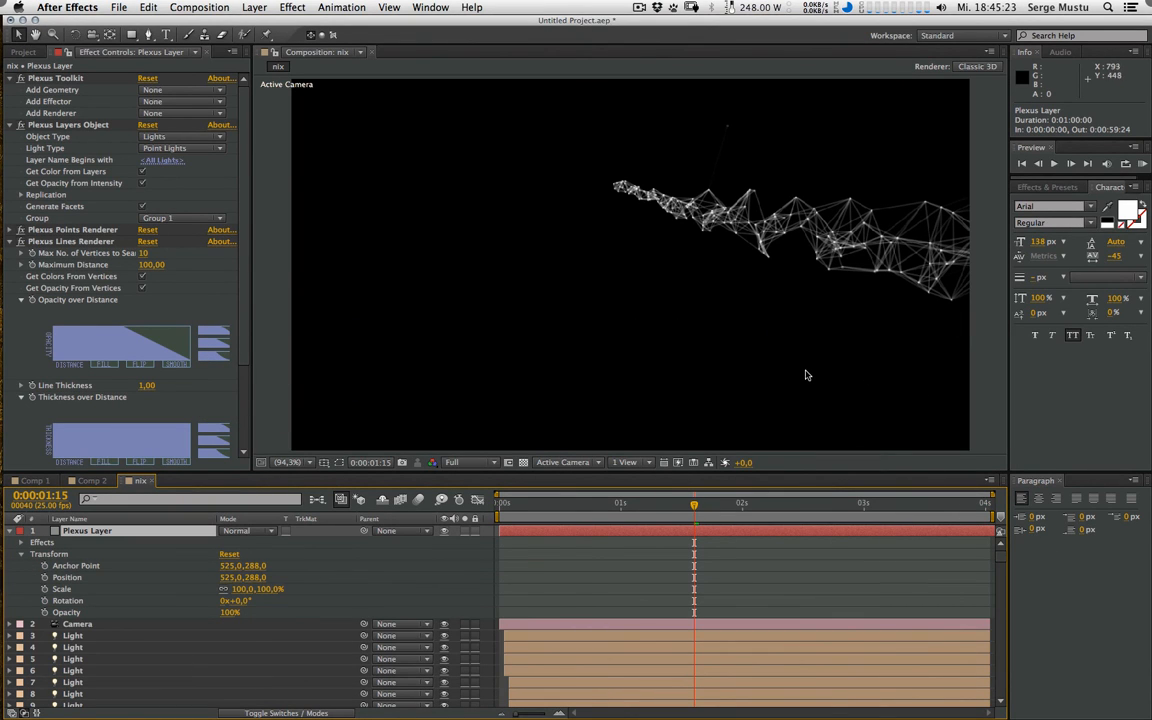
pyautogui.press('super+shift+h')
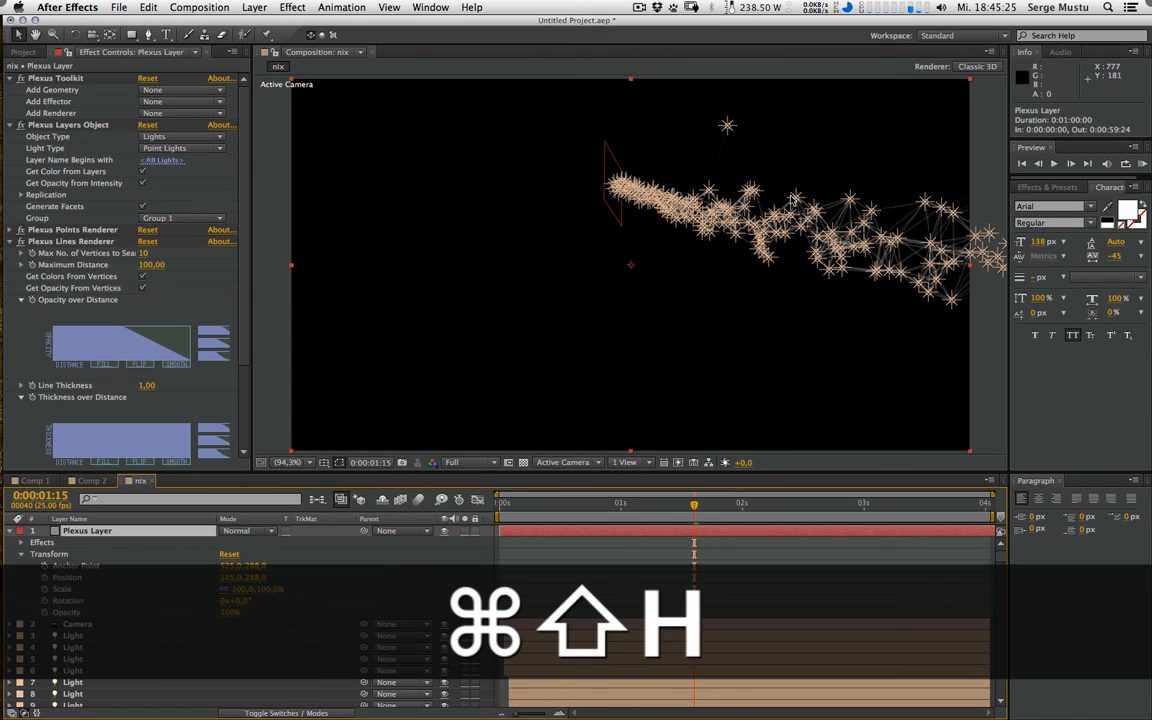
pyautogui.click(728, 126)
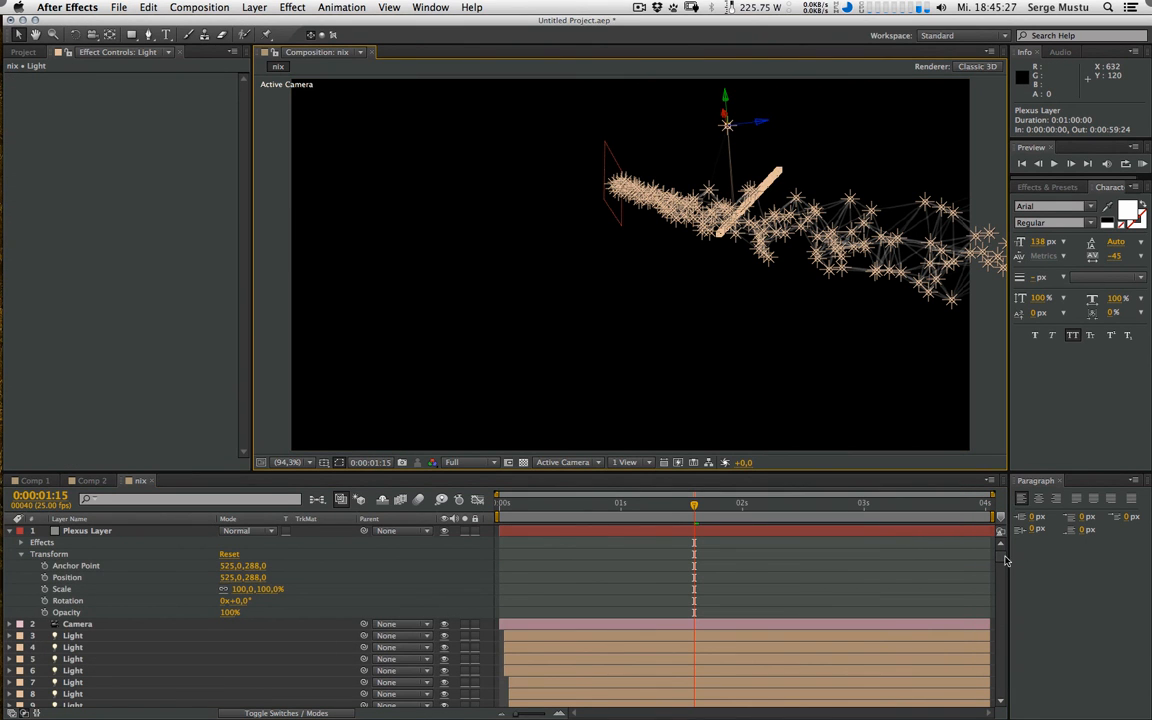
pyautogui.moveTo(1002, 558)
pyautogui.mouseDown()
pyautogui.moveTo(1005, 693)
pyautogui.moveTo(1012, 557)
pyautogui.moveTo(1000, 543)
pyautogui.mouseUp()
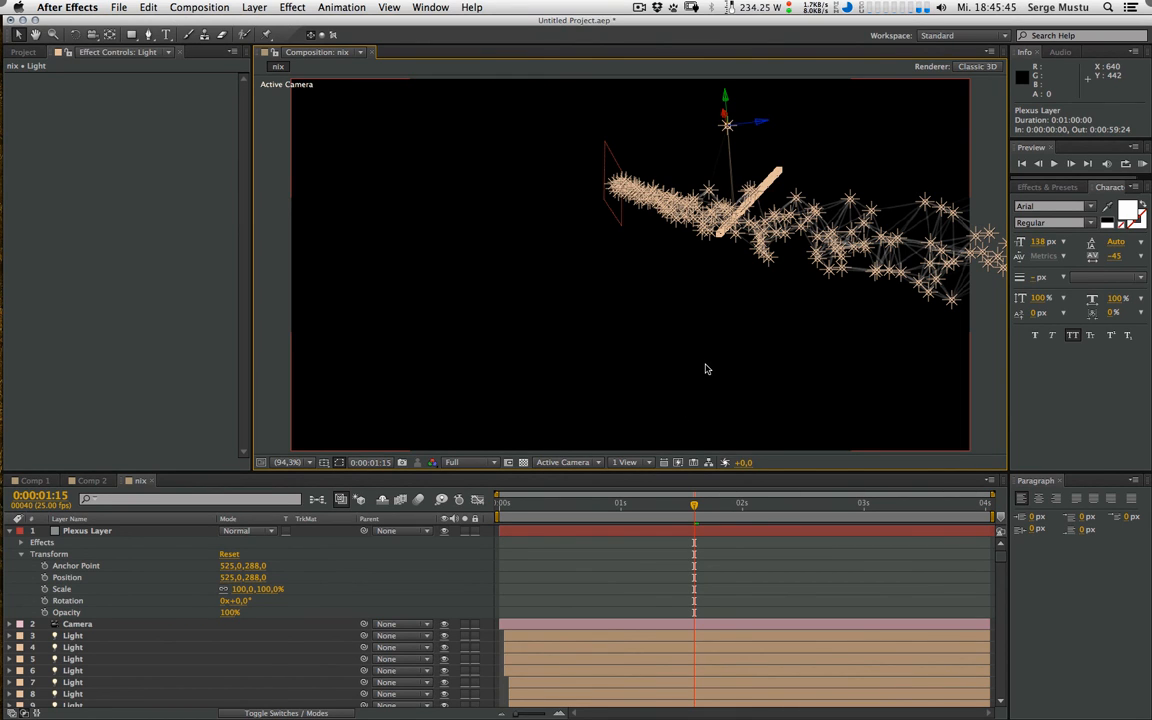
# Step: Switch to QuickTime Player 7, open Wire Detonation web.mov from the desktop and fit its window to the screen
pyautogui.press('super+Tab')
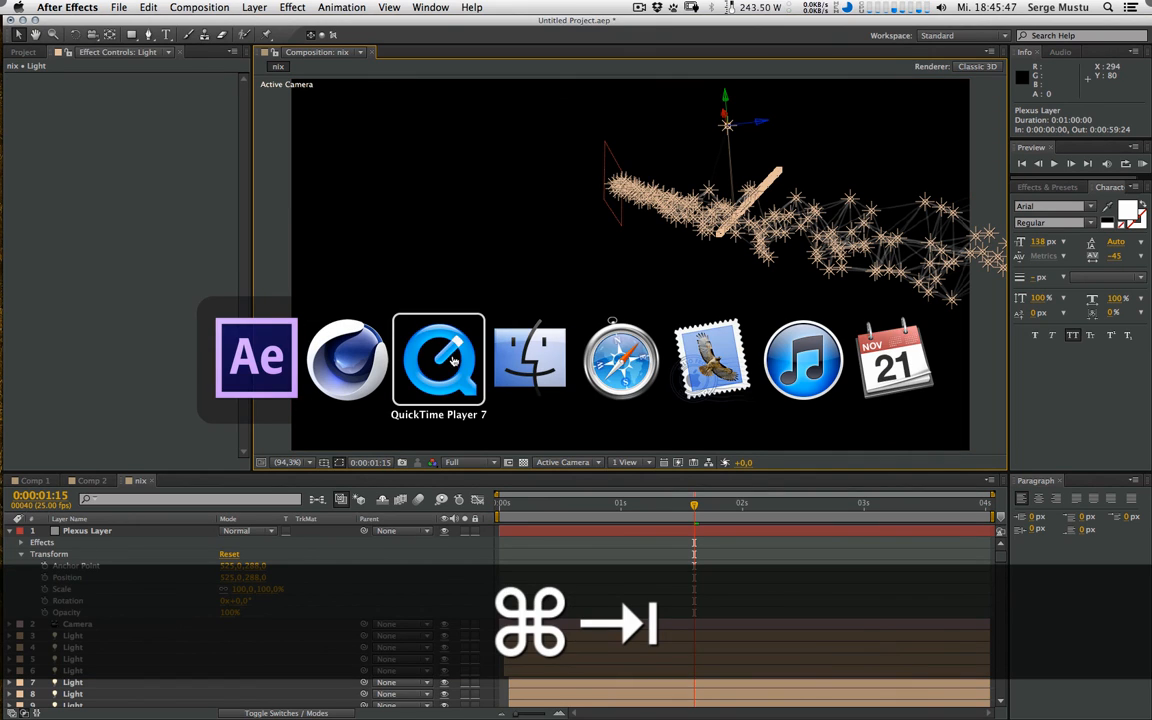
pyautogui.press('super+Escape')
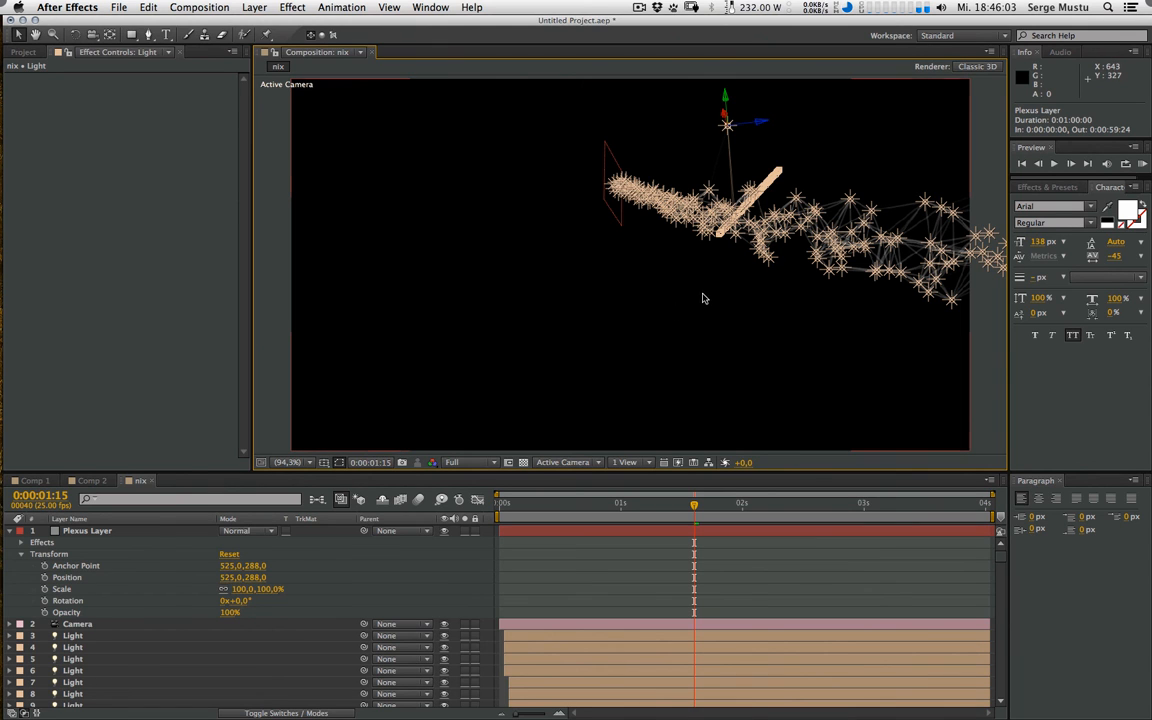
pyautogui.press('super+Tab')
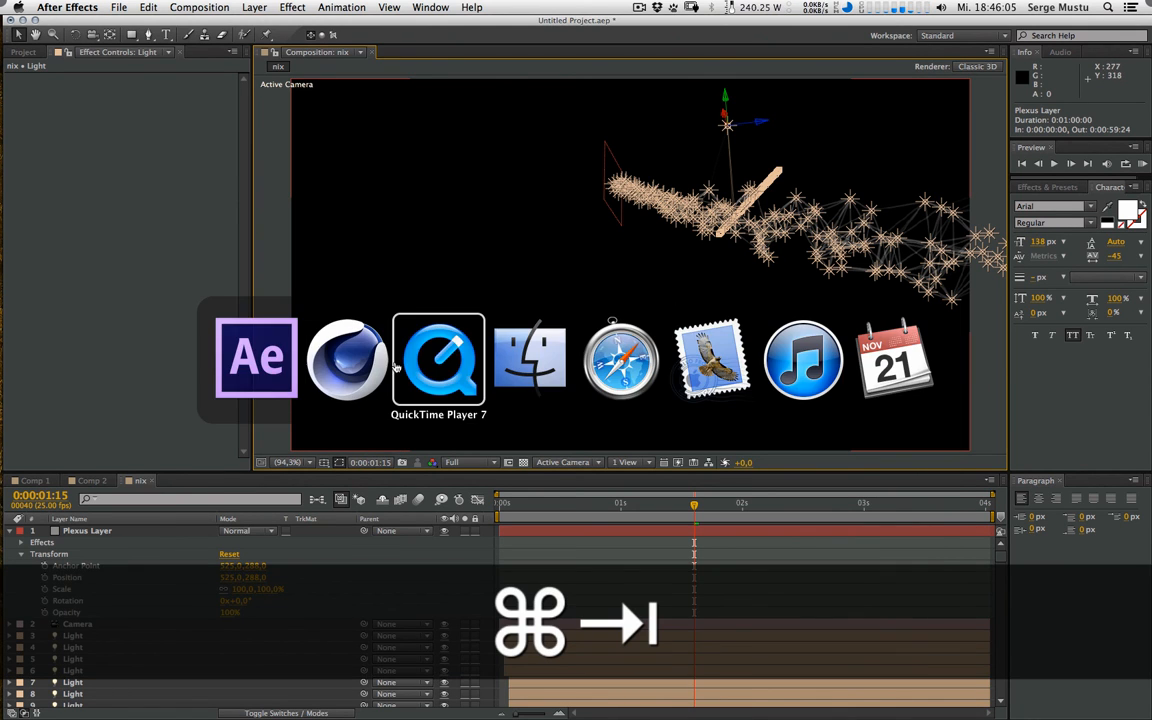
pyautogui.press('super+Tab')
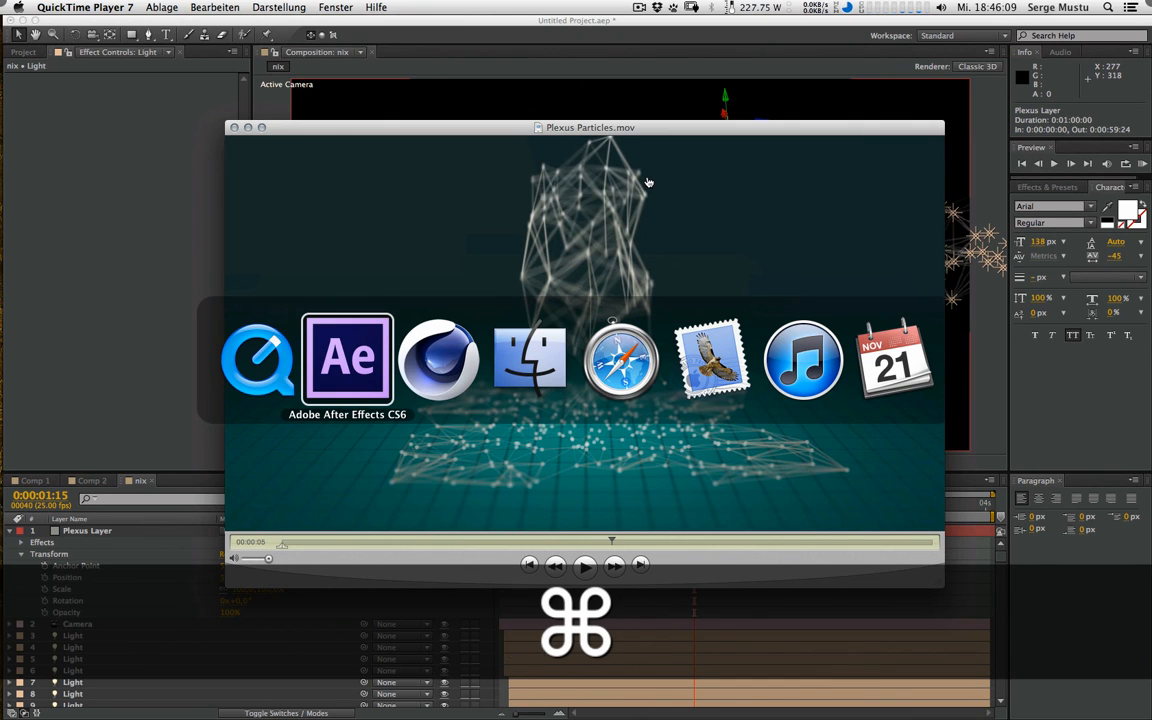
pyautogui.press('super+Escape')
pyautogui.press('super+F3')
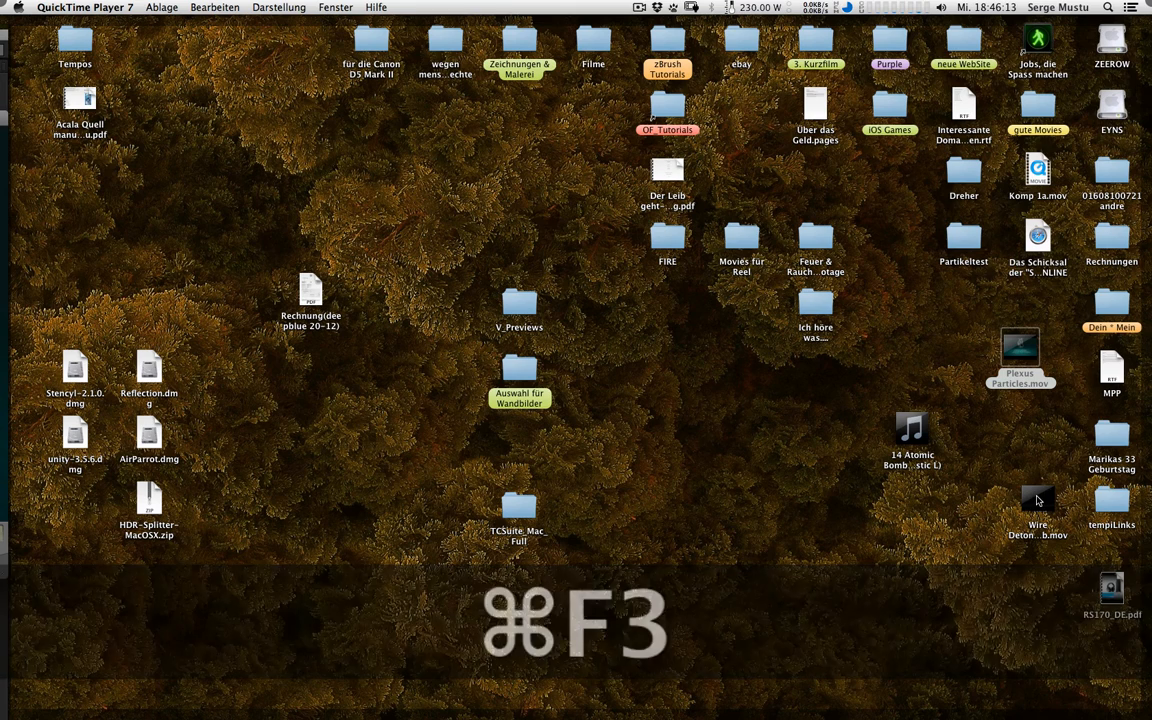
pyautogui.doubleClick(1038, 497)
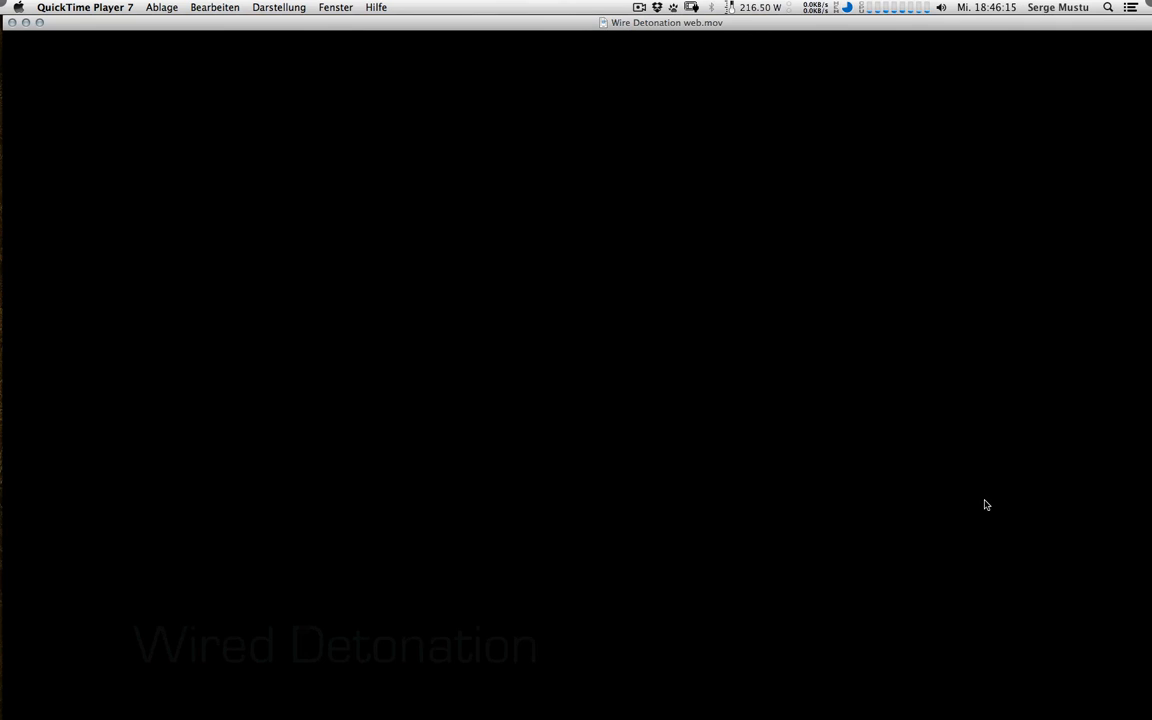
pyautogui.press('super+3')
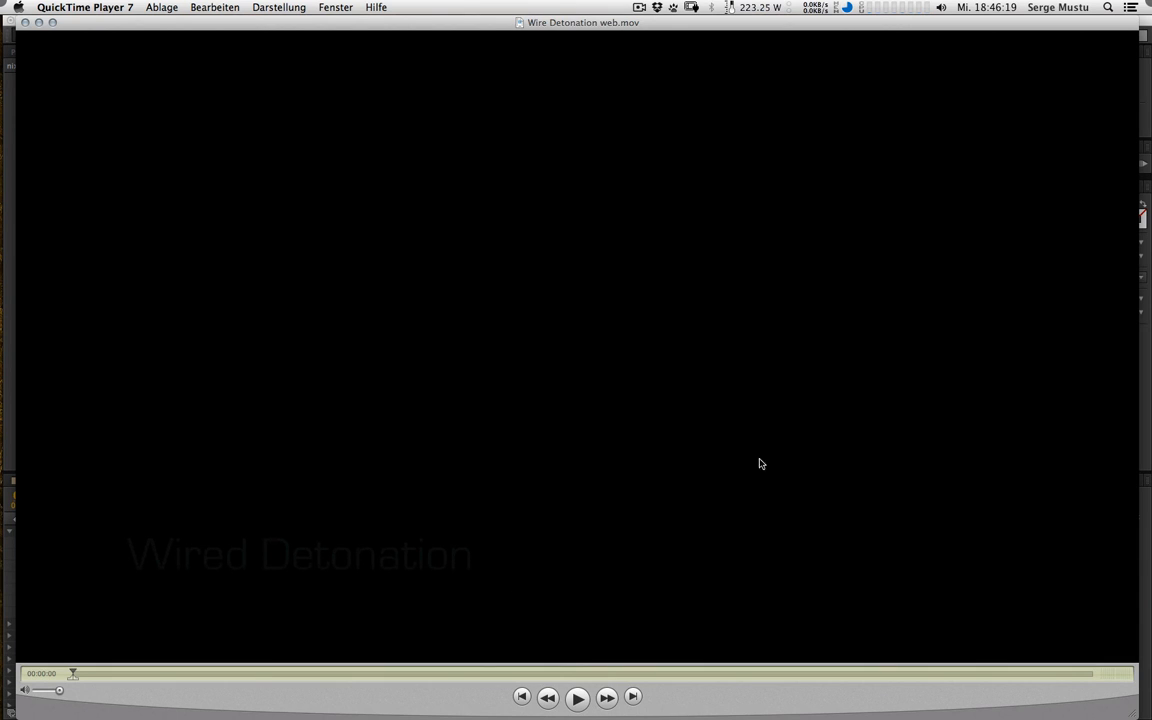
# Step: Play the Wire Detonation movie in full screen, pause it at 00:00:23 during the explosion, and leave full screen
pyautogui.click(577, 699)
pyautogui.press('super+f')
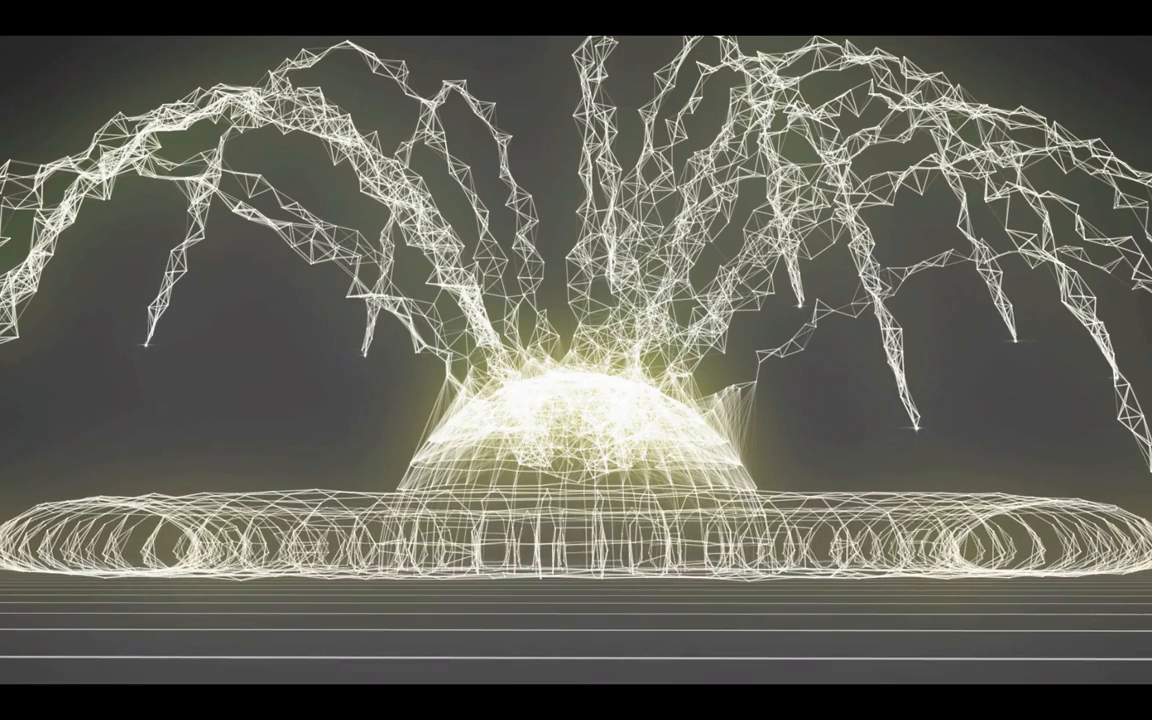
pyautogui.press('space')
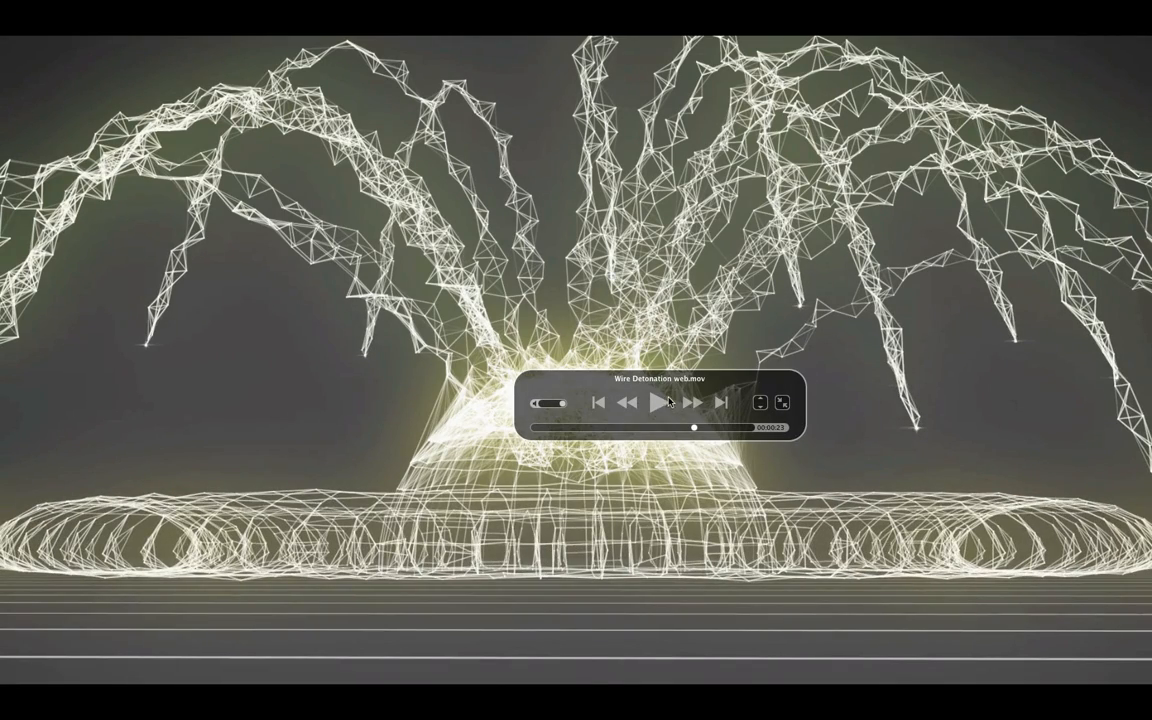
pyautogui.press('Escape')
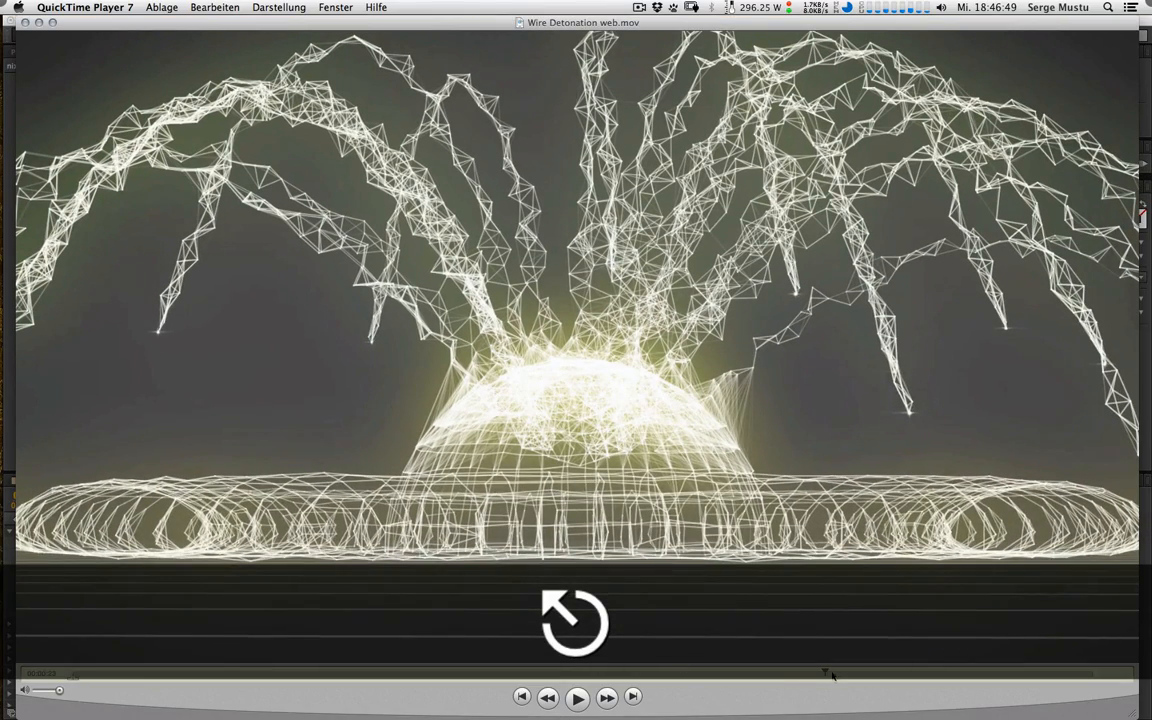
# Step: Scrub the movie back to about 00:00:06 to examine the wire trail behind the falling spark
pyautogui.moveTo(827, 673); pyautogui.dragTo(469, 672)
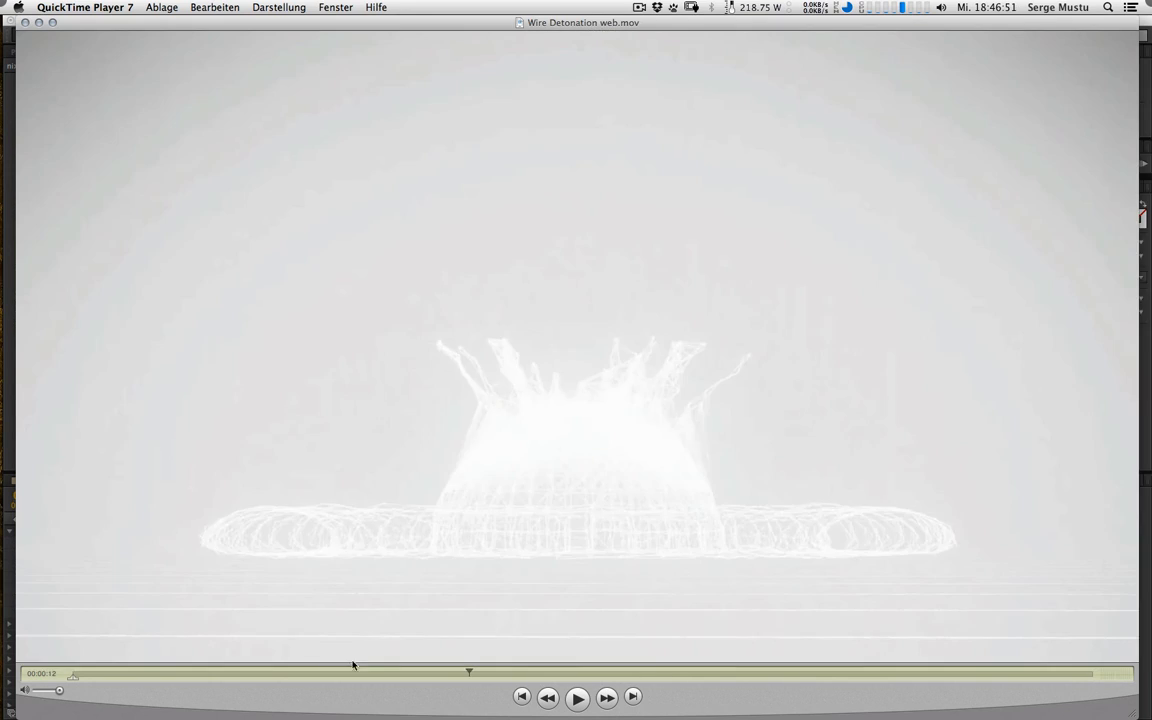
pyautogui.moveTo(352, 671); pyautogui.dragTo(196, 669)
pyautogui.click(266, 674)
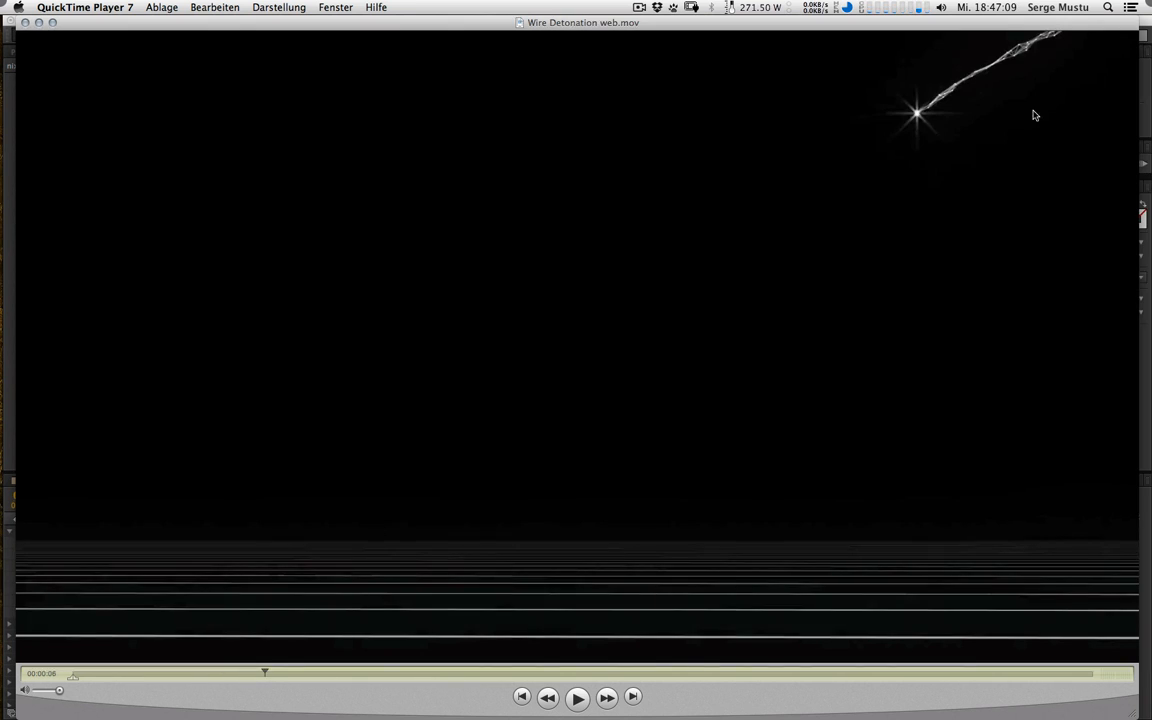
pyautogui.moveTo(267, 670); pyautogui.dragTo(292, 677)
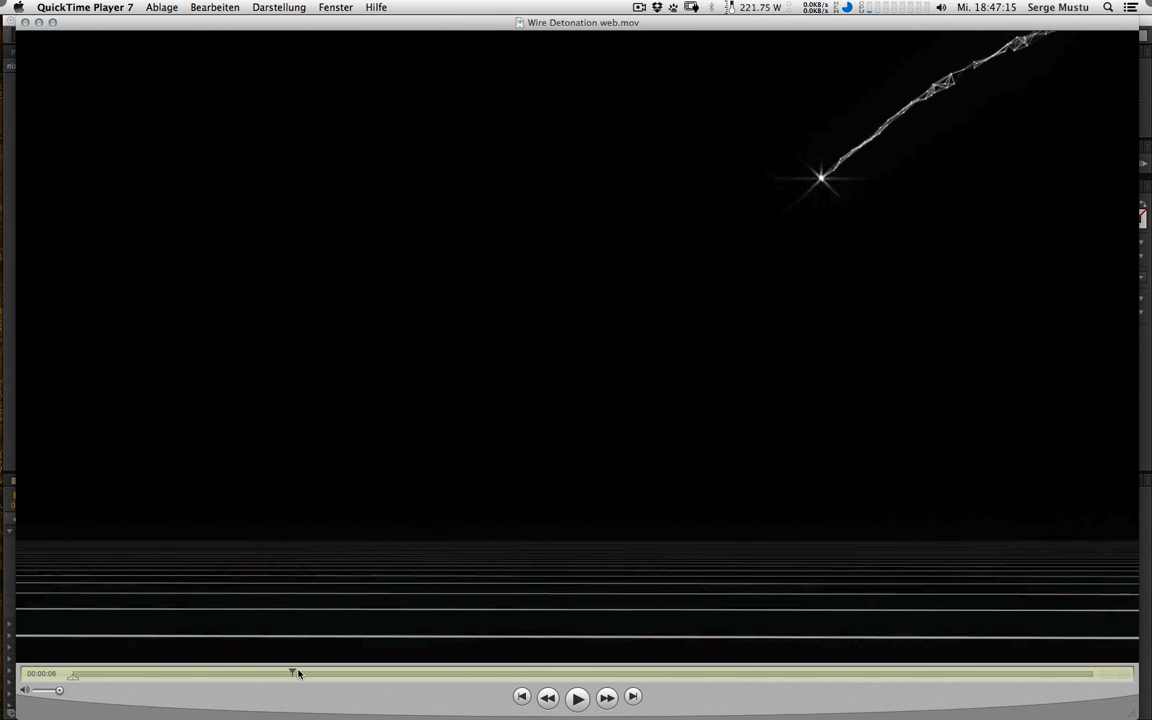
# Step: Scrub forward to the explosion and examine its wire trails, dome and ground ring between 00:00:18 and 00:00:19
pyautogui.moveTo(297, 673); pyautogui.dragTo(659, 674)
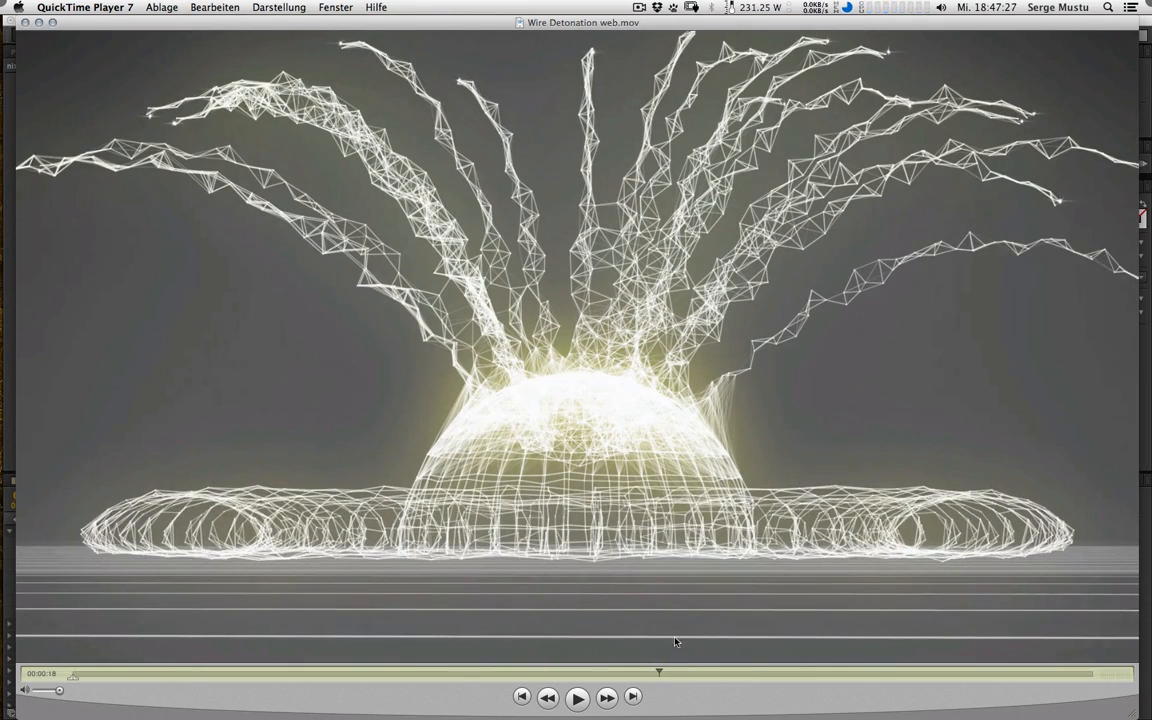
pyautogui.moveTo(660, 672); pyautogui.dragTo(698, 674)
pyautogui.click(661, 674)
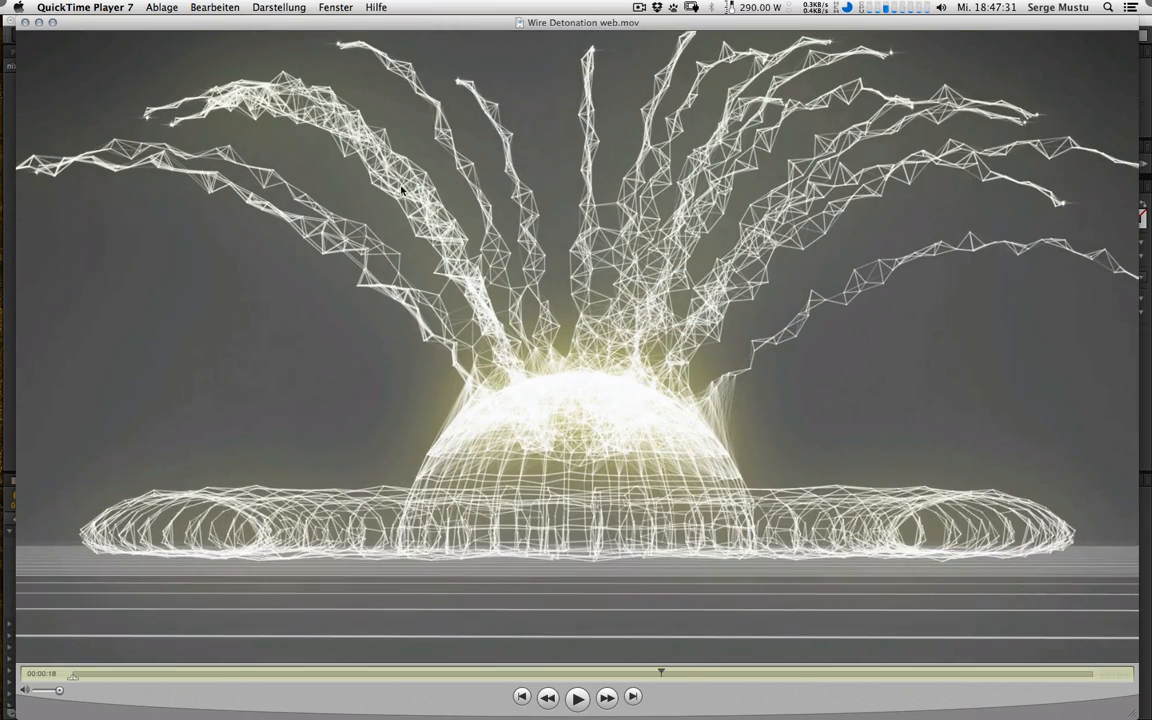
pyautogui.moveTo(661, 673); pyautogui.dragTo(688, 676)
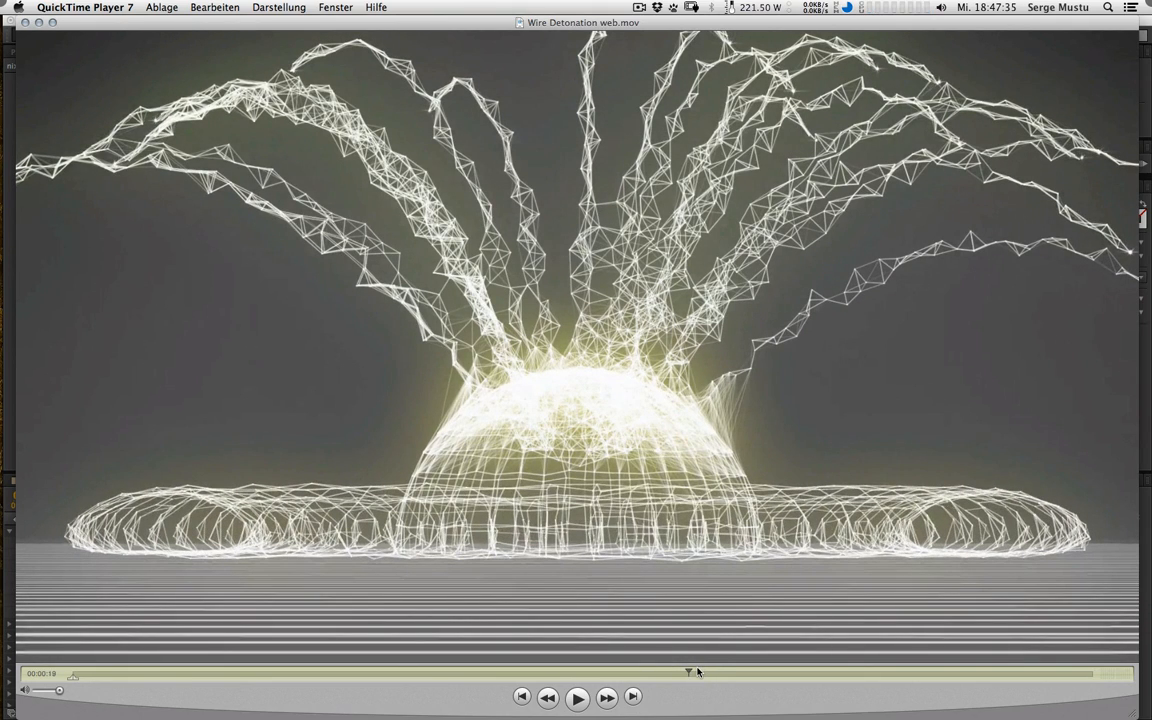